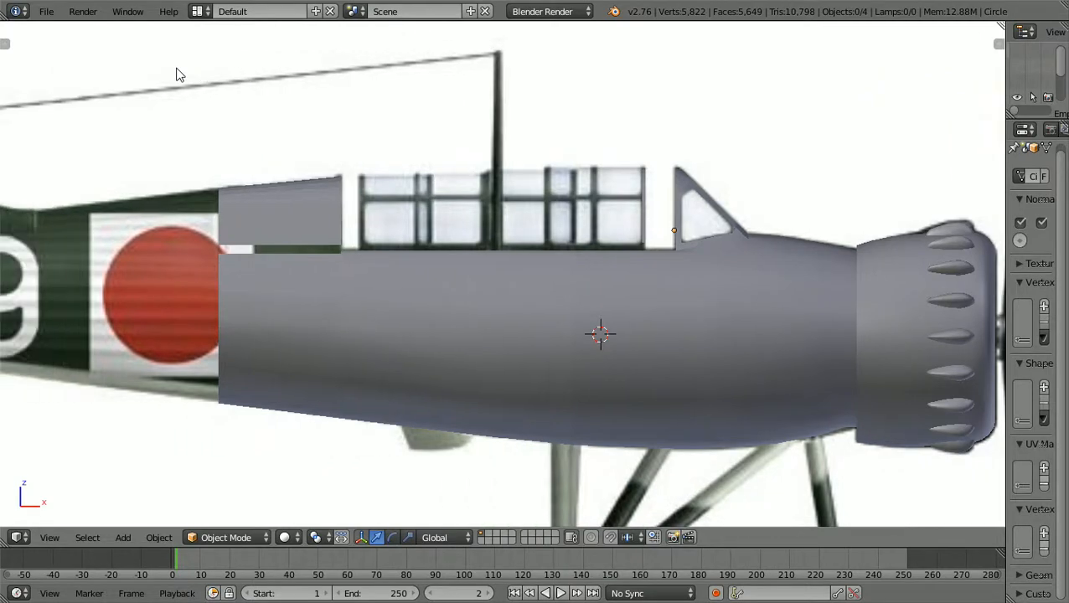
- Enter Edit Mode on the fuselage mesh and switch to vertex selection
scroll(177, 74, up, 5)
scroll(50, 12, down, 1)
scroll(179, 150, down, 3)
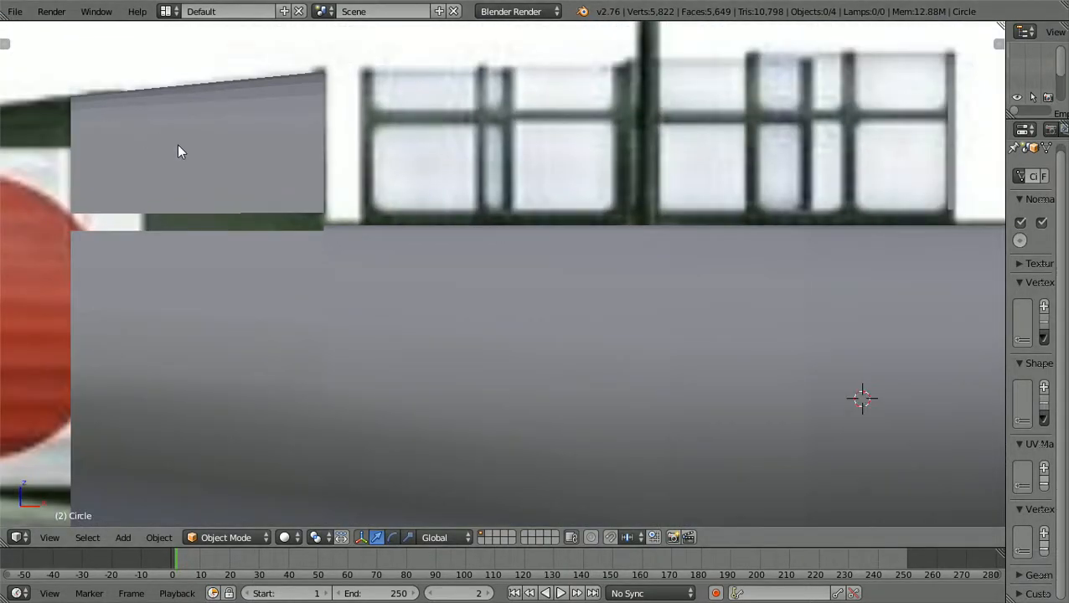
click(265, 538)
click(244, 502)
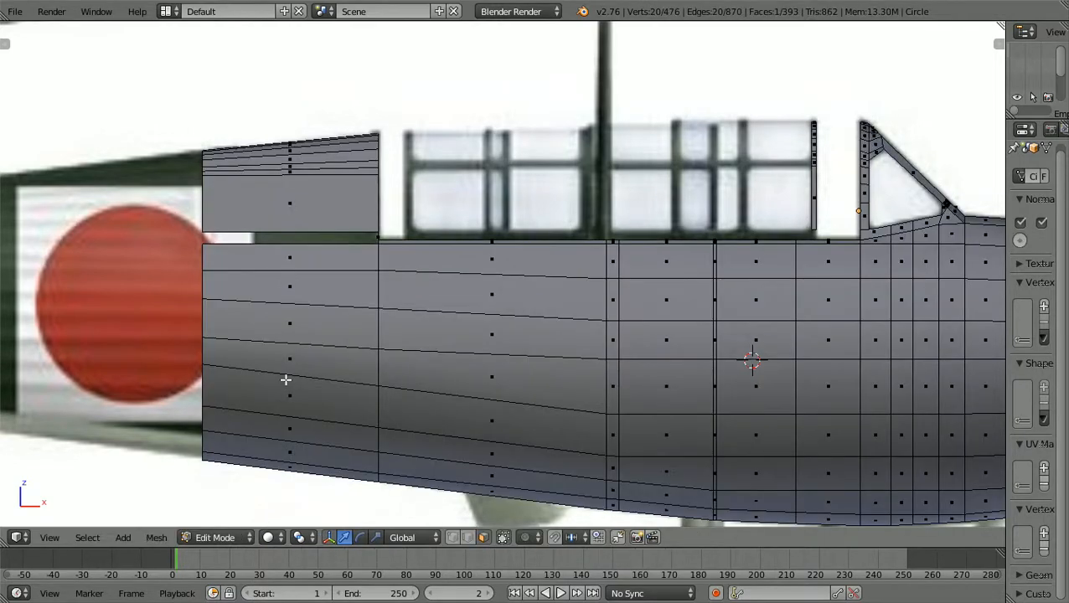
click(468, 537)
scroll(468, 325, down, 3)
middle_drag(468, 322, 377, 356)
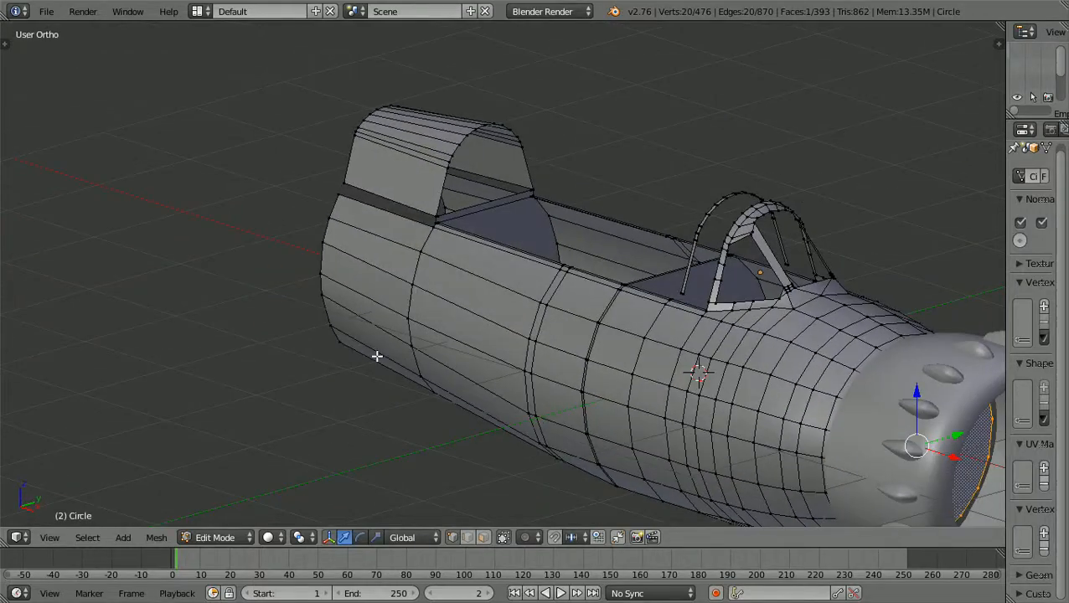
- Examine the corner and gap where the rear canopy section meets the fuselage and the cockpit bulkhead
scroll(377, 356, up, 3)
scroll(377, 356, up, 5)
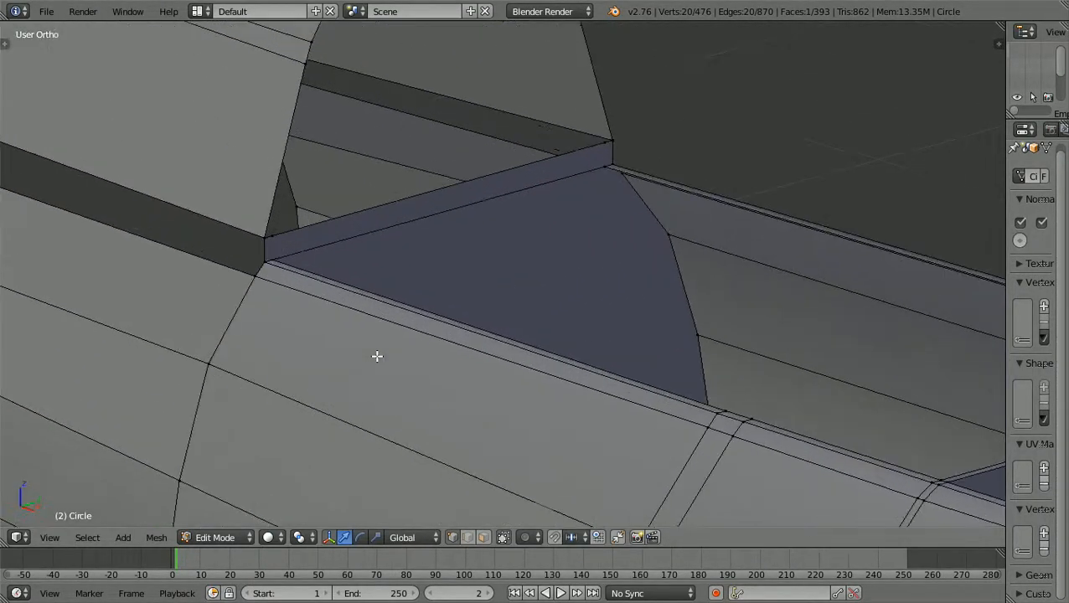
scroll(377, 356, up, 2)
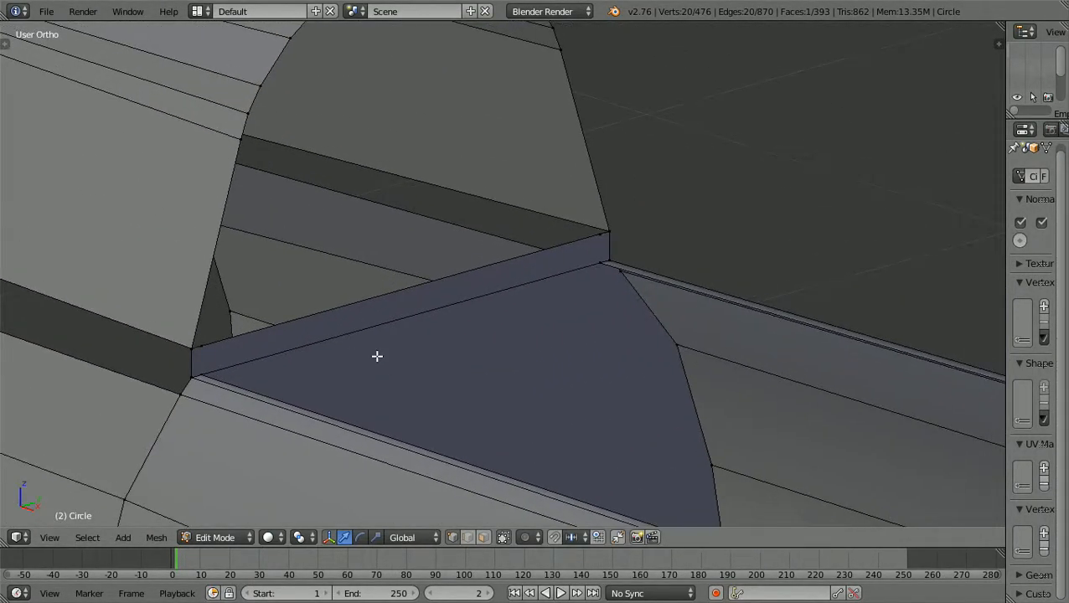
shift+scroll(377, 356, down, 1)
ctrl+scroll(377, 356, down, 6)
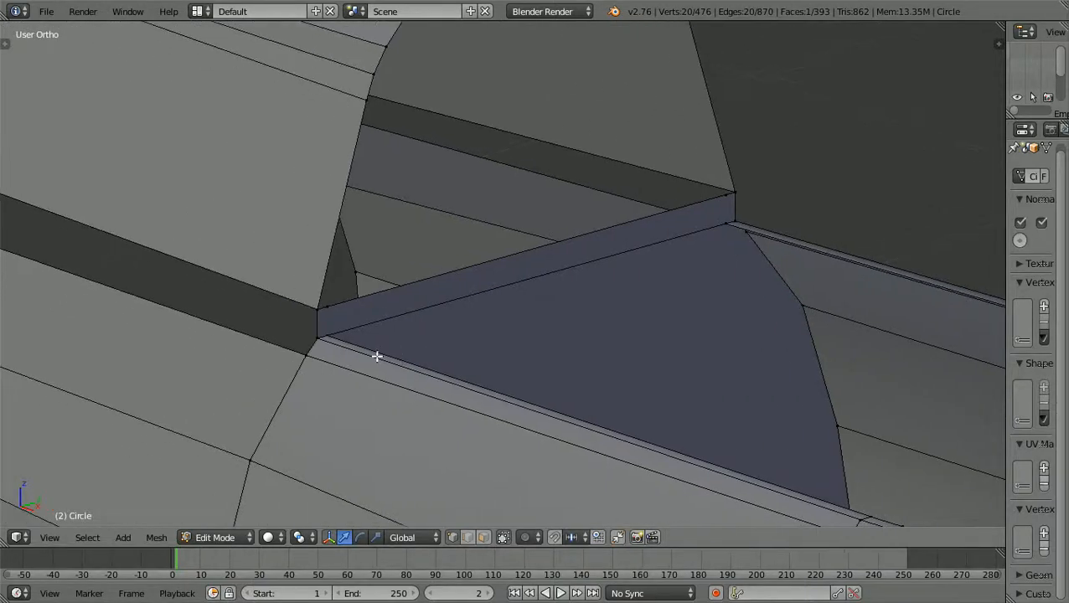
shift+scroll(378, 356, up, 4)
scroll(377, 356, down, 1)
middle_drag(377, 356, 340, 371)
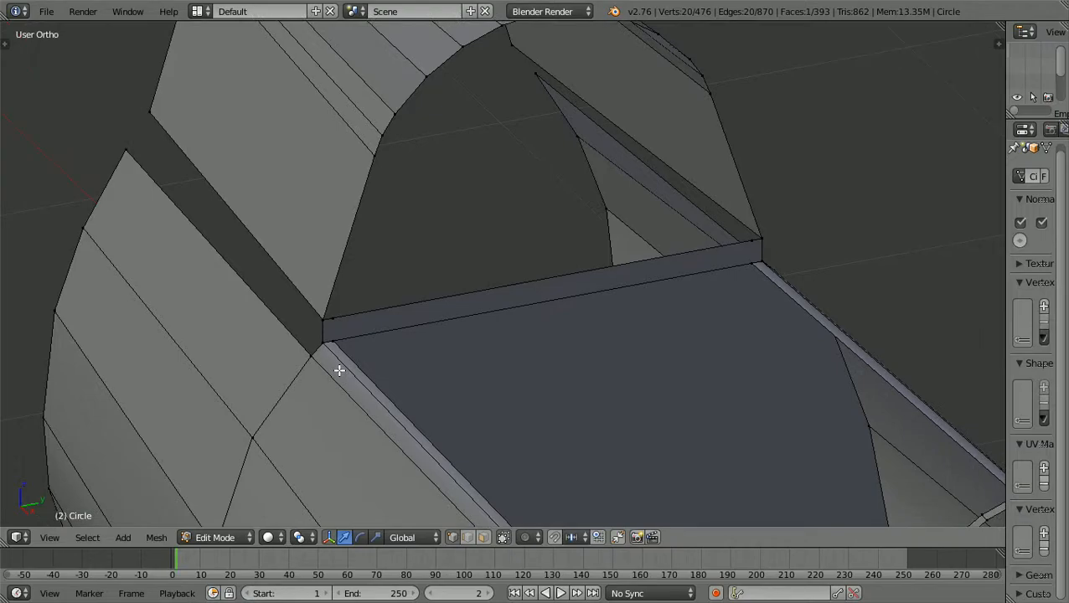
shift+scroll(339, 370, up, 4)
shift+scroll(340, 370, down, 2)
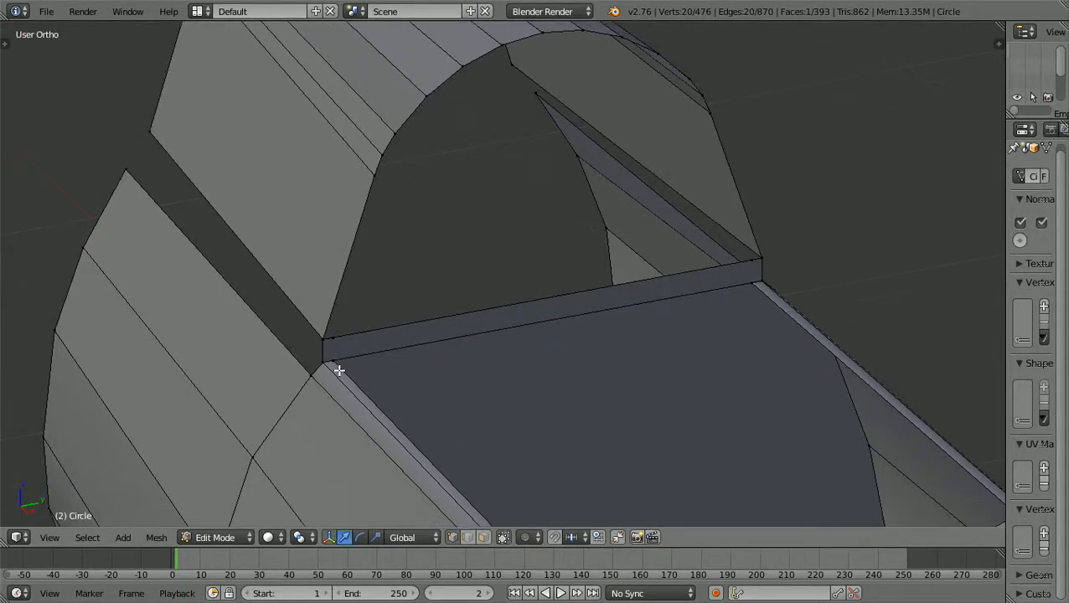
scroll(340, 370, up, 2)
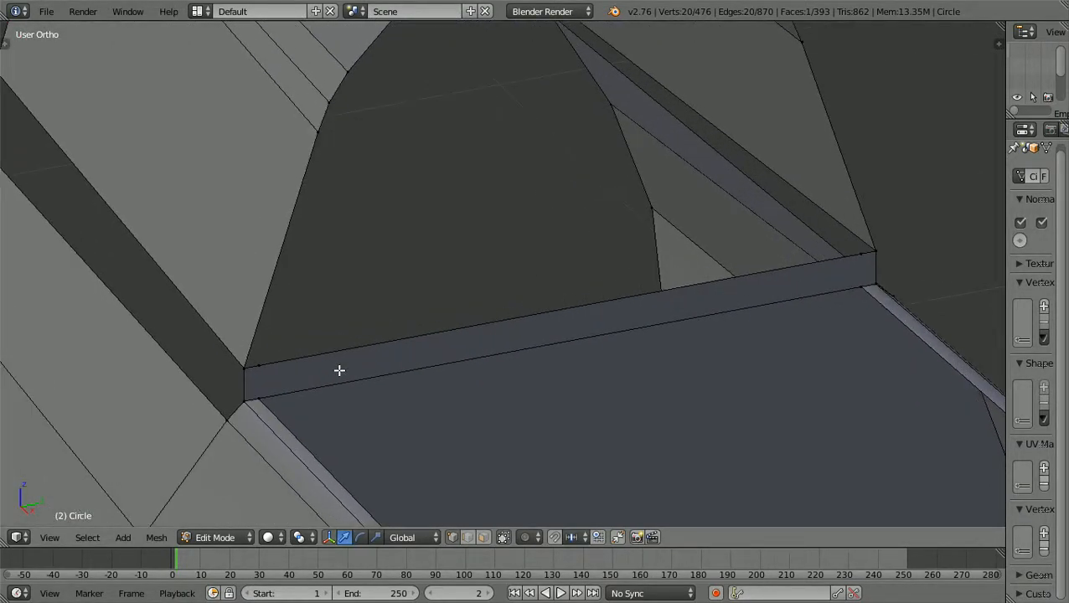
scroll(340, 370, down, 1)
scroll(339, 370, up, 2)
middle_drag(339, 370, 372, 372)
ctrl+scroll(372, 373, down, 6)
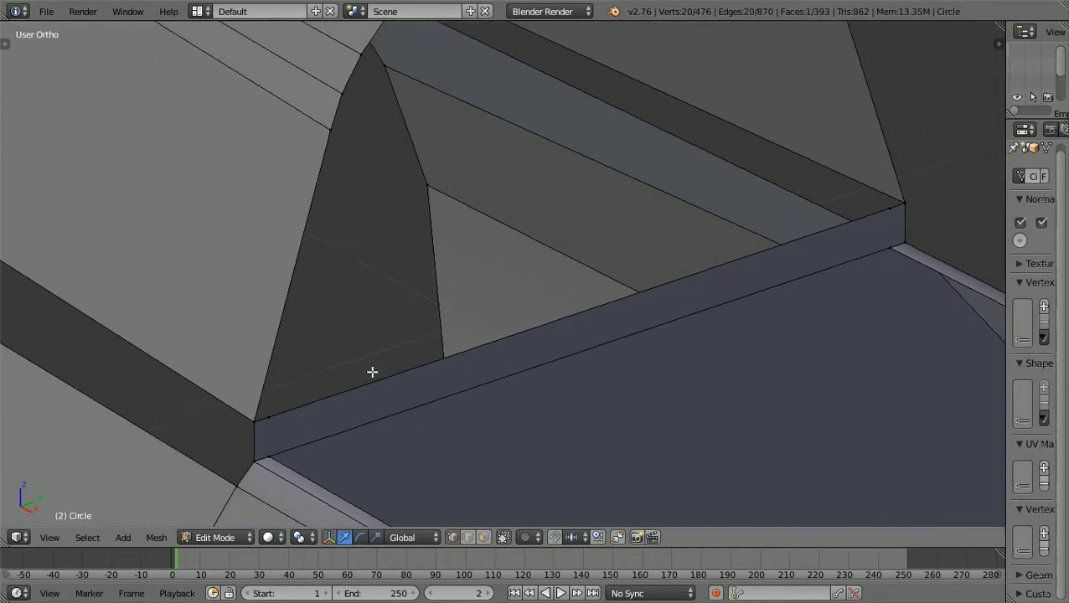
ctrl+scroll(372, 372, down, 1)
shift+scroll(372, 372, down, 3)
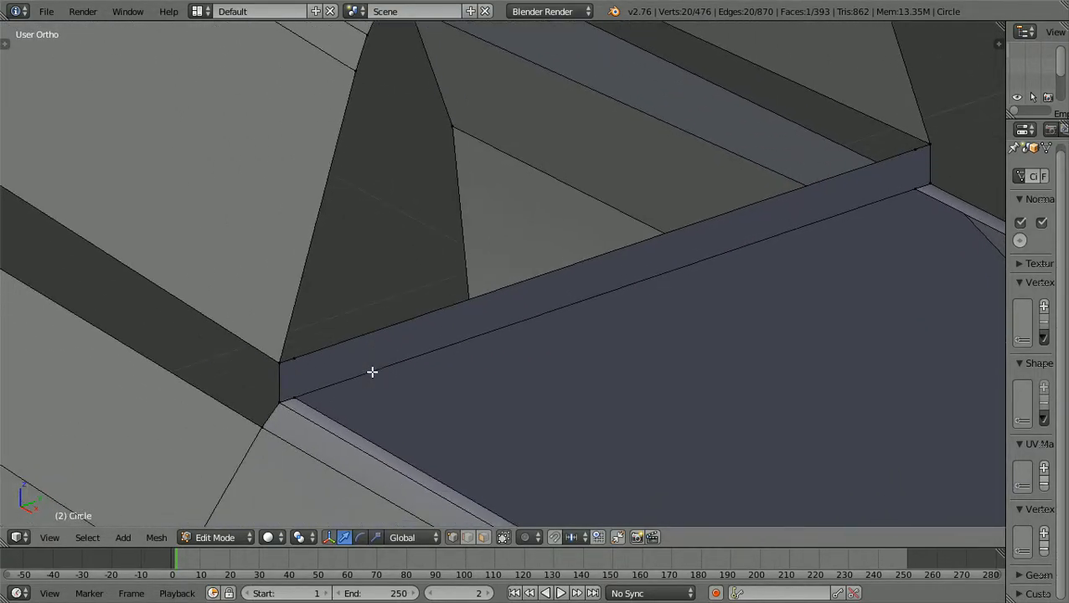
scroll(372, 373, up, 1)
scroll(372, 372, up, 1)
scroll(372, 372, down, 3)
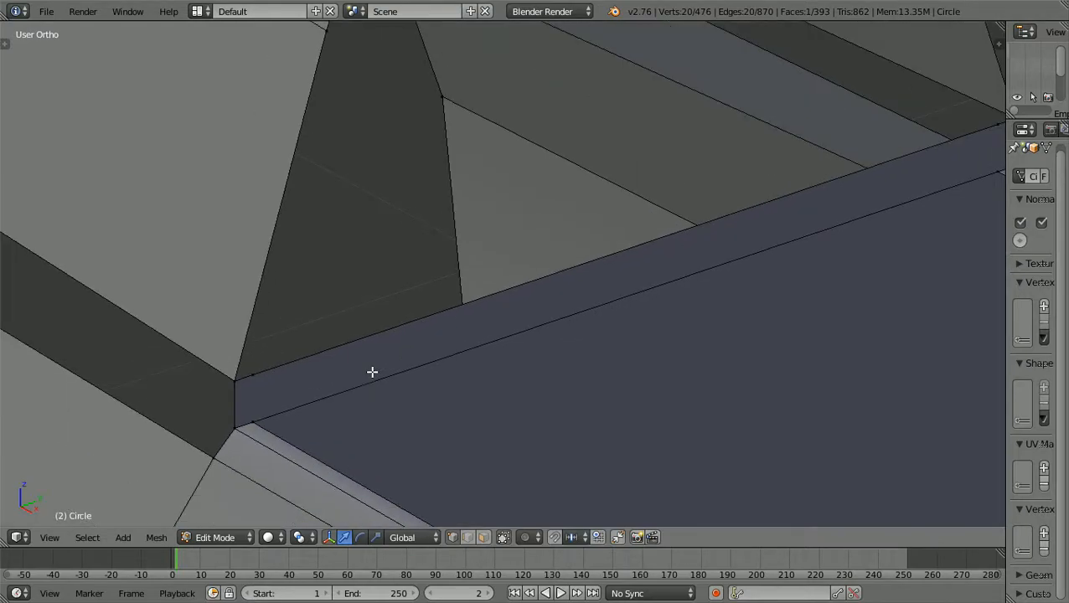
scroll(372, 372, up, 1)
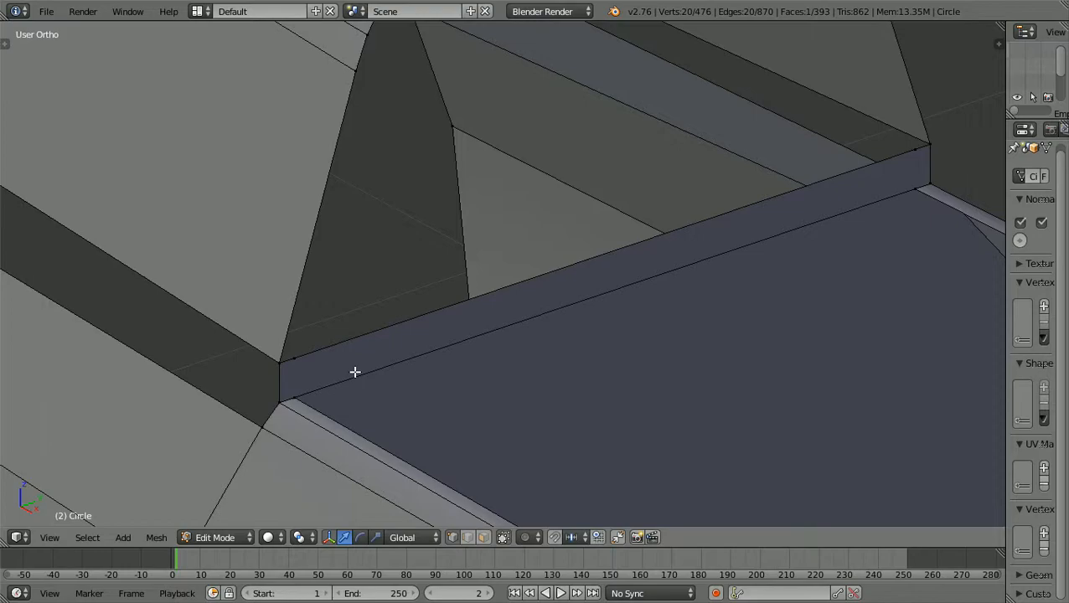
scroll(346, 377, down, 2)
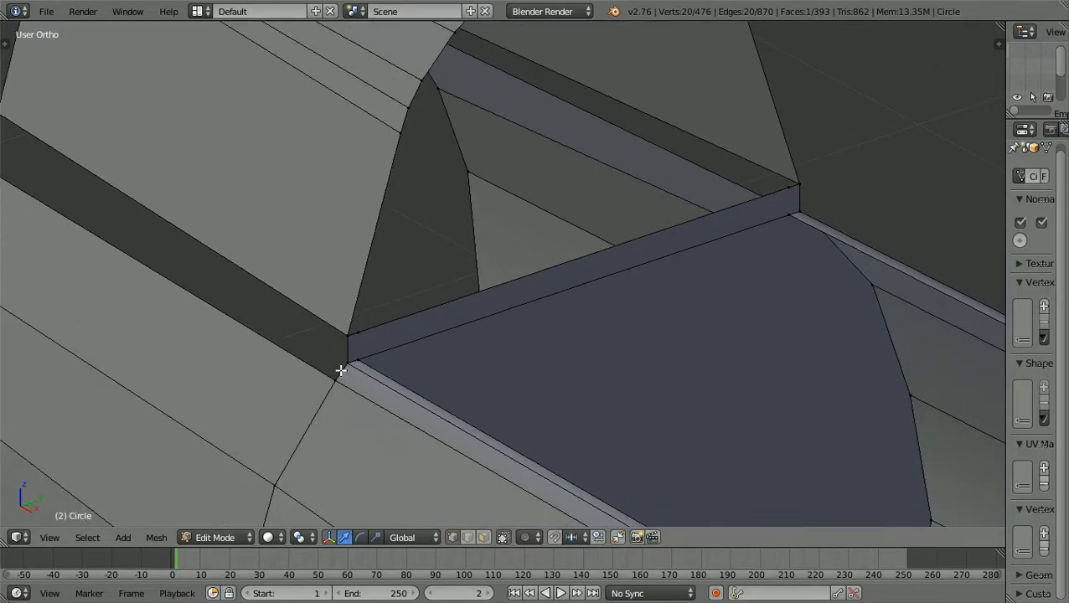
scroll(342, 371, up, 1)
scroll(341, 370, up, 1)
scroll(341, 370, down, 2)
shift+scroll(341, 370, up, 2)
shift+scroll(341, 371, up, 1)
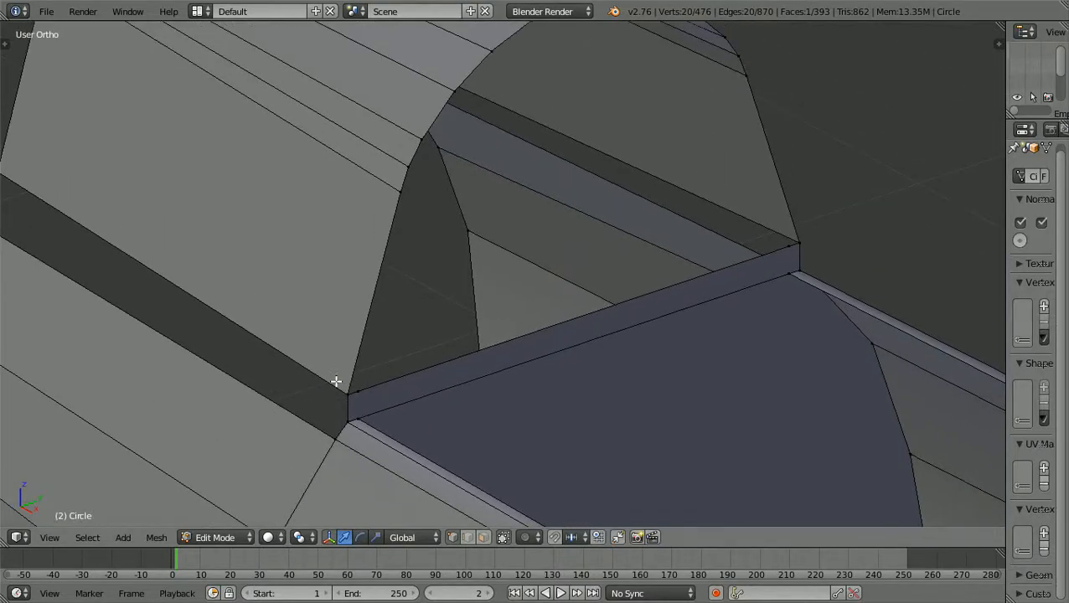
scroll(338, 401, down, 1)
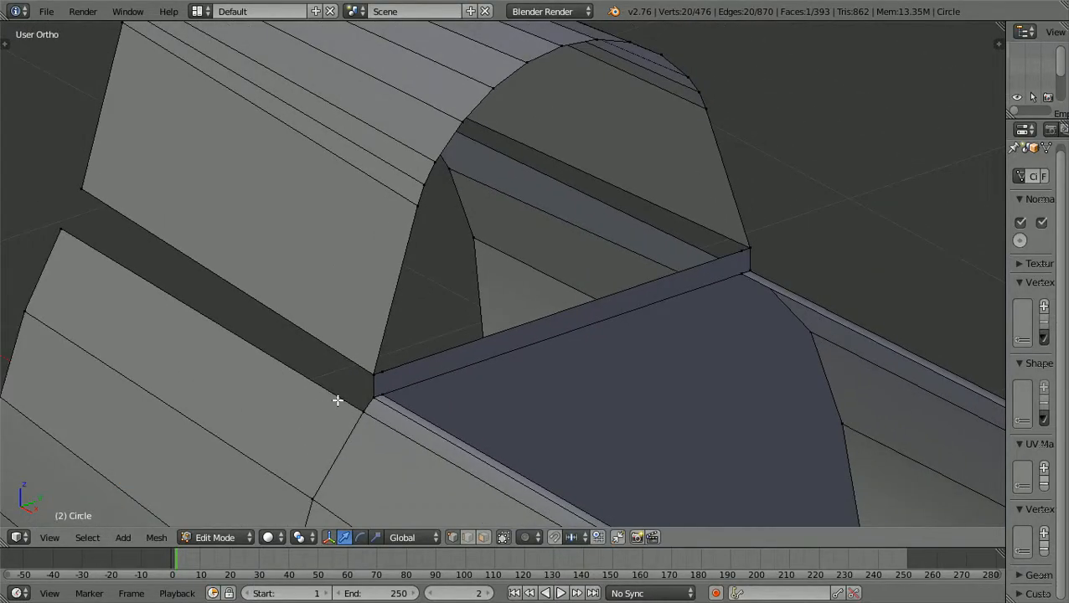
scroll(358, 392, down, 1)
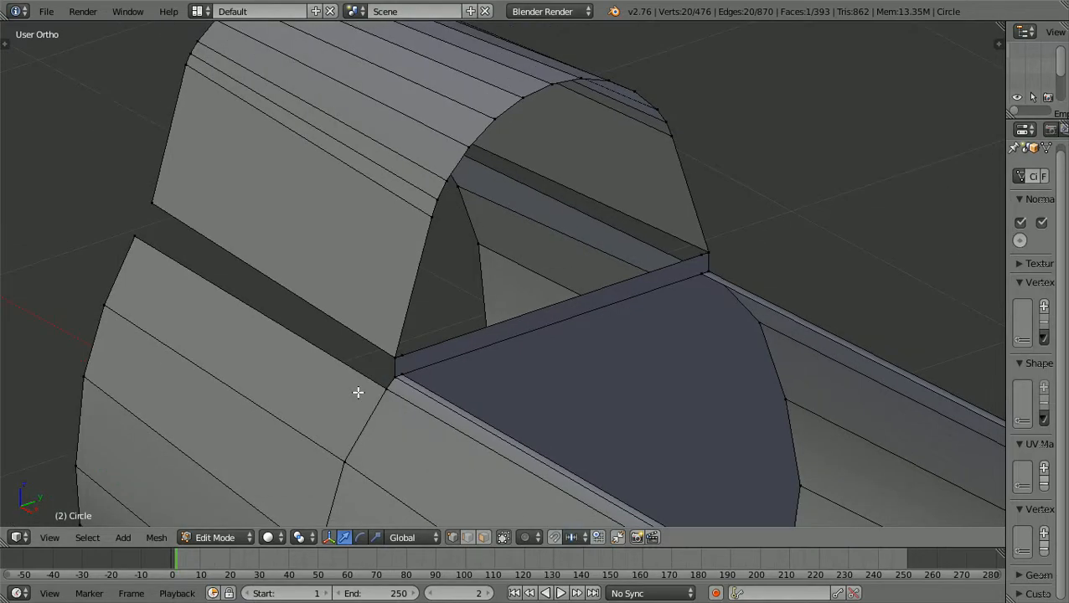
- Select all vertices of the rear canopy section in the wireframe front view, including those on the far side
key(KP_1)
scroll(365, 389, down, 3)
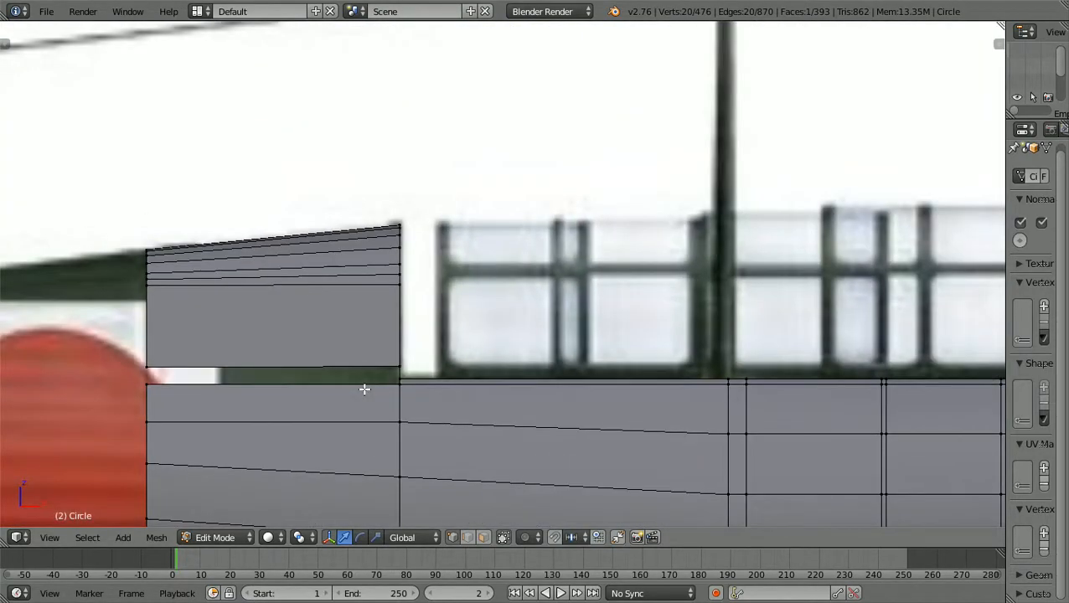
key(z)
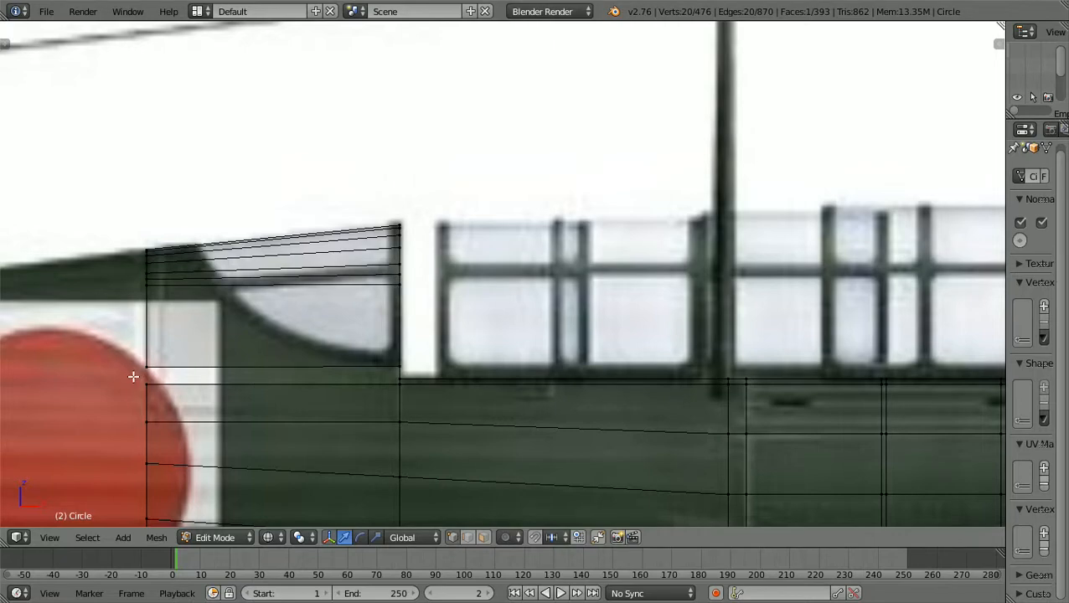
key(b)
drag(134, 377, 403, 214)
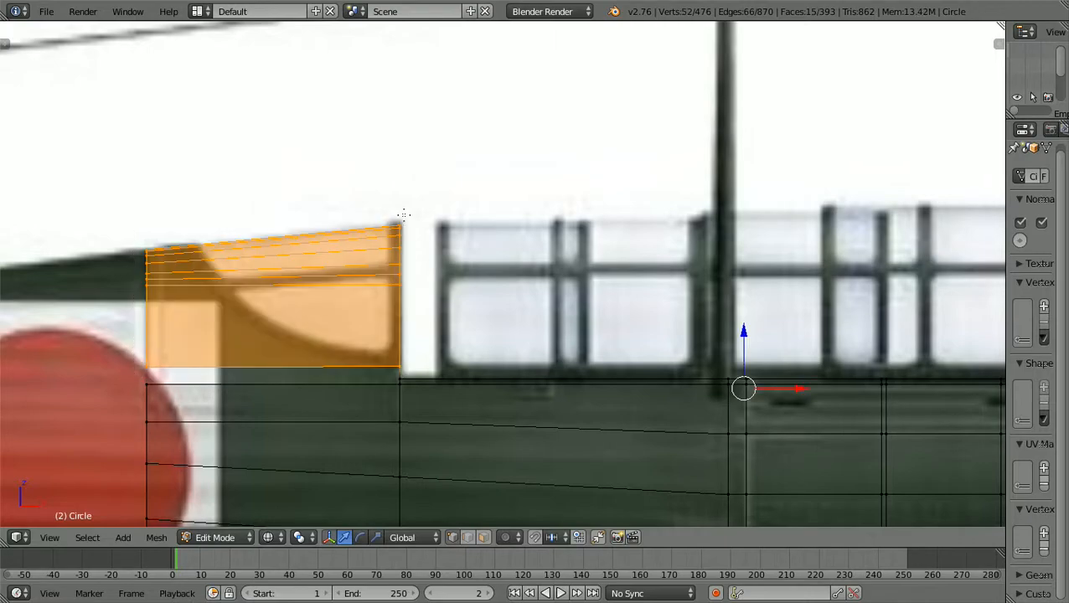
- Examine the selected rear canopy section in perspective and against the reference image, and clear the selection
scroll(404, 215, up, 1)
middle_drag(396, 264, 332, 289)
scroll(331, 288, up, 1)
scroll(331, 287, up, 1)
scroll(332, 287, down, 3)
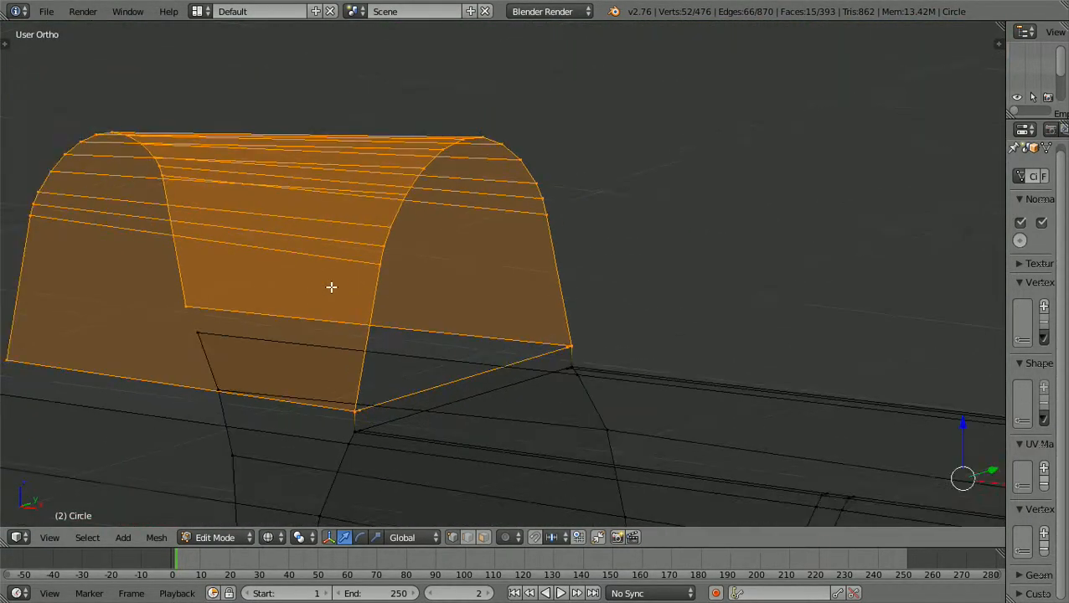
middle_drag(331, 288, 292, 313)
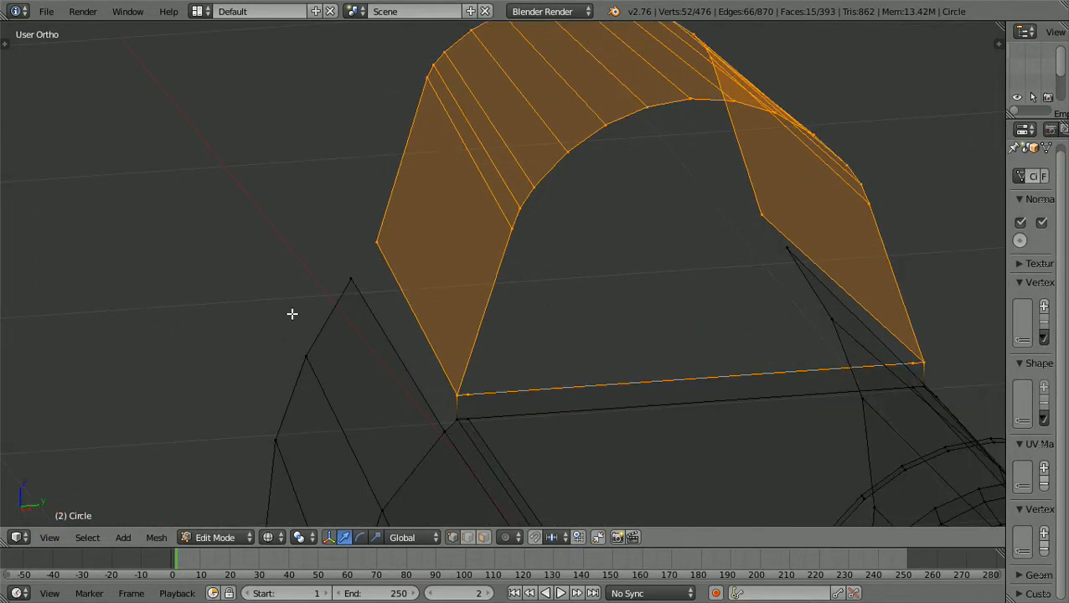
scroll(291, 313, down, 1)
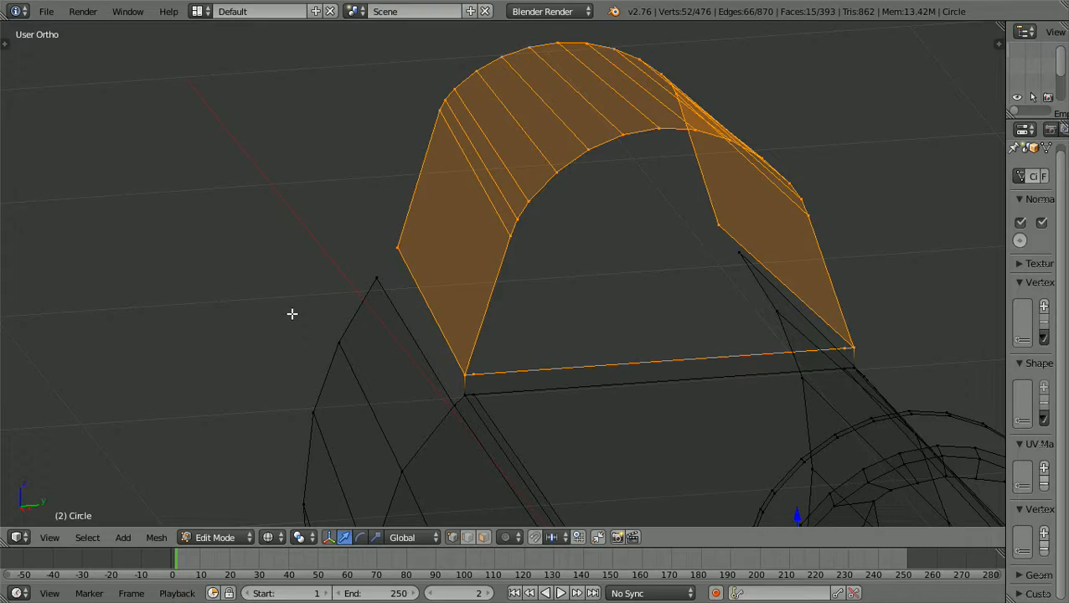
ctrl+scroll(292, 313, up, 7)
scroll(292, 313, up, 1)
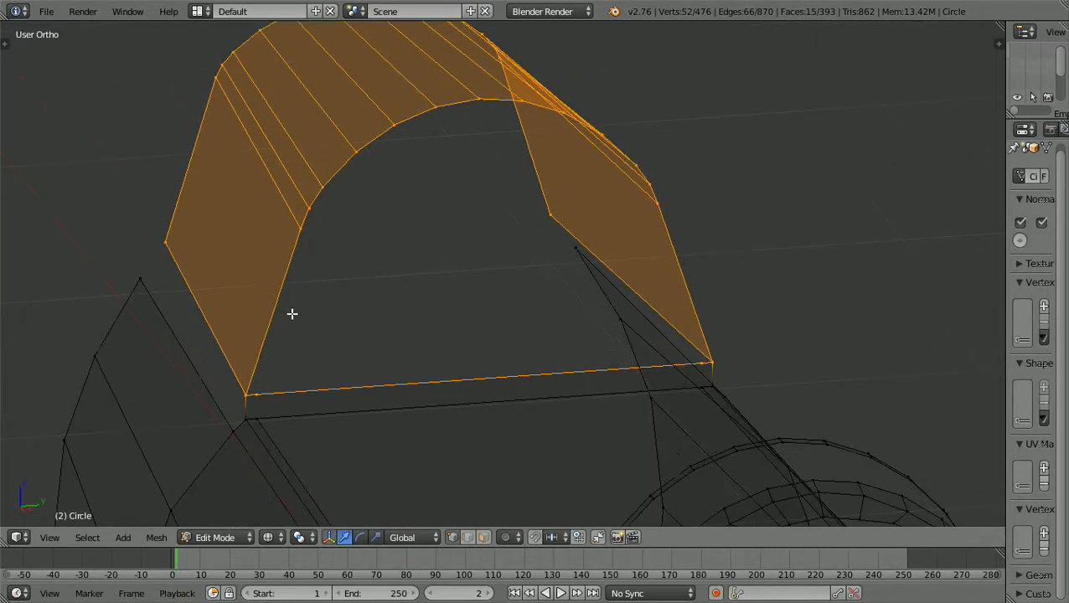
scroll(291, 314, down, 2)
key(KP_1)
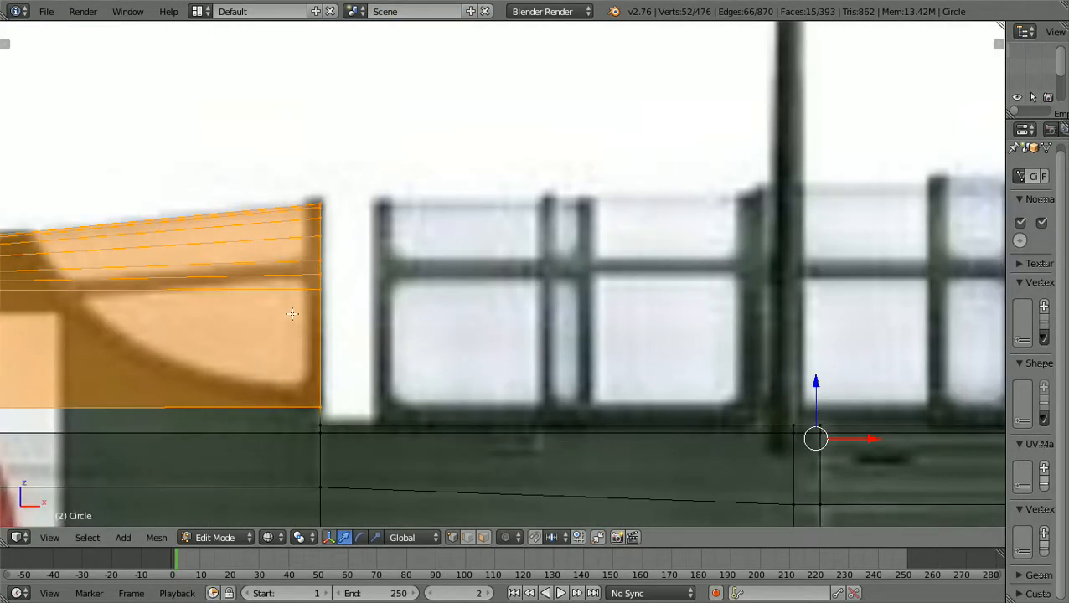
scroll(291, 313, down, 2)
key(a)
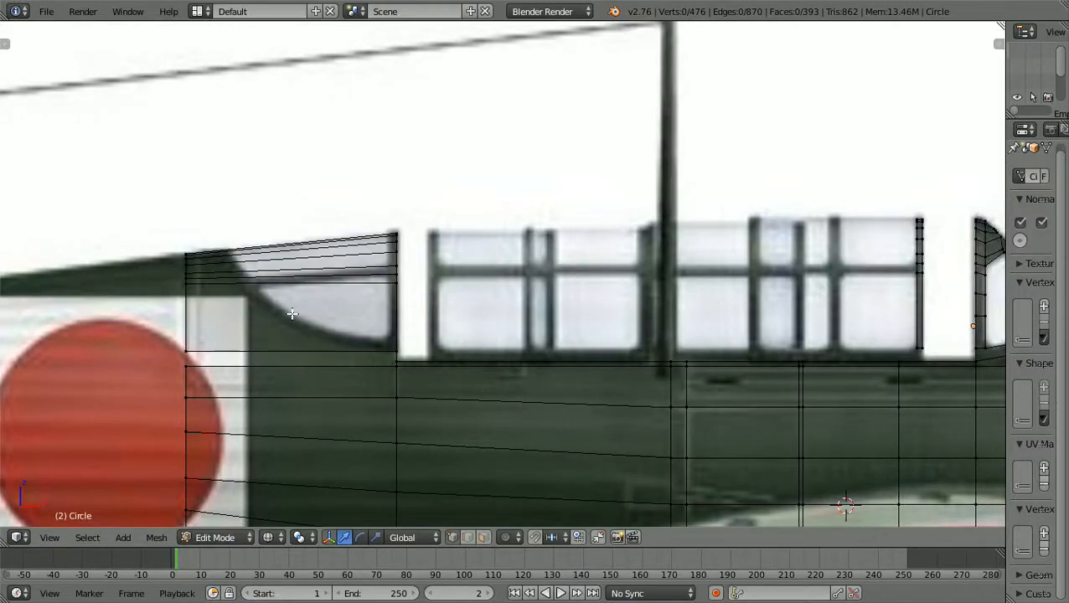
- Select the vertices of the rear canopy's forward edge and scale them along global Y to 0.9343, using solid shading
scroll(291, 313, up, 3)
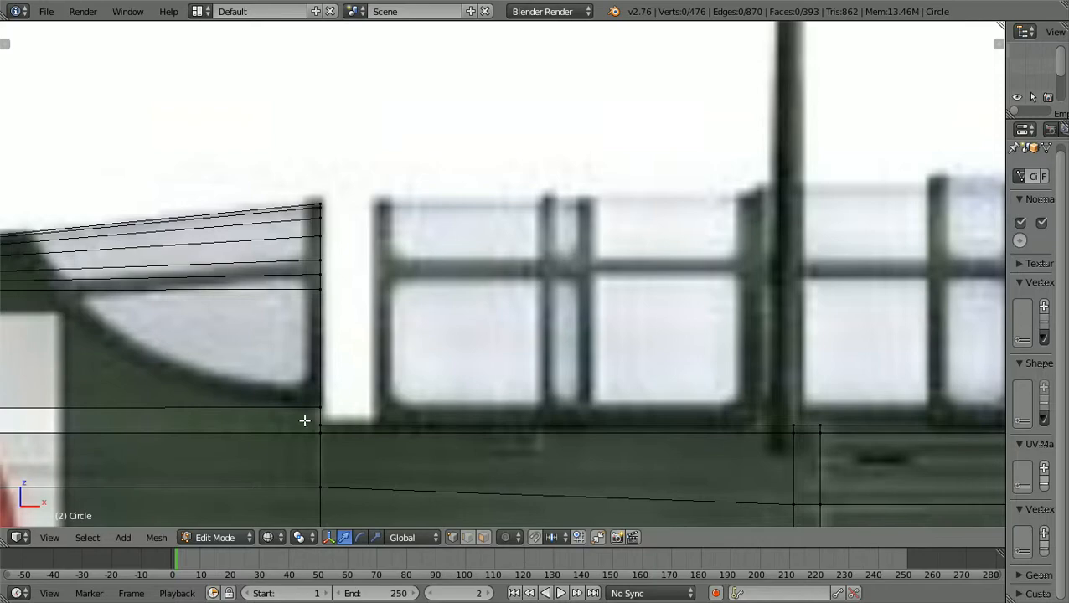
key(b)
drag(307, 419, 348, 176)
scroll(348, 176, down, 2)
scroll(348, 177, down, 2)
middle_drag(348, 177, 281, 265)
scroll(280, 265, up, 2)
scroll(281, 264, up, 1)
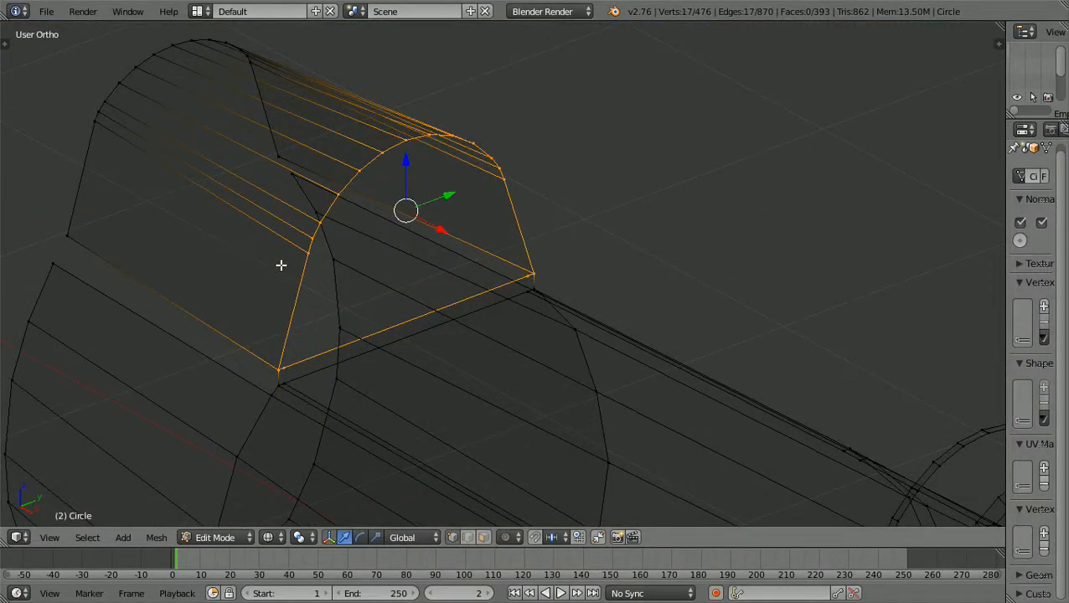
key(z)
mouse_move(282, 265)
middle_down()
mouse_move(312, 303)
mouse_move(243, 279)
mouse_move(304, 329)
middle_up()
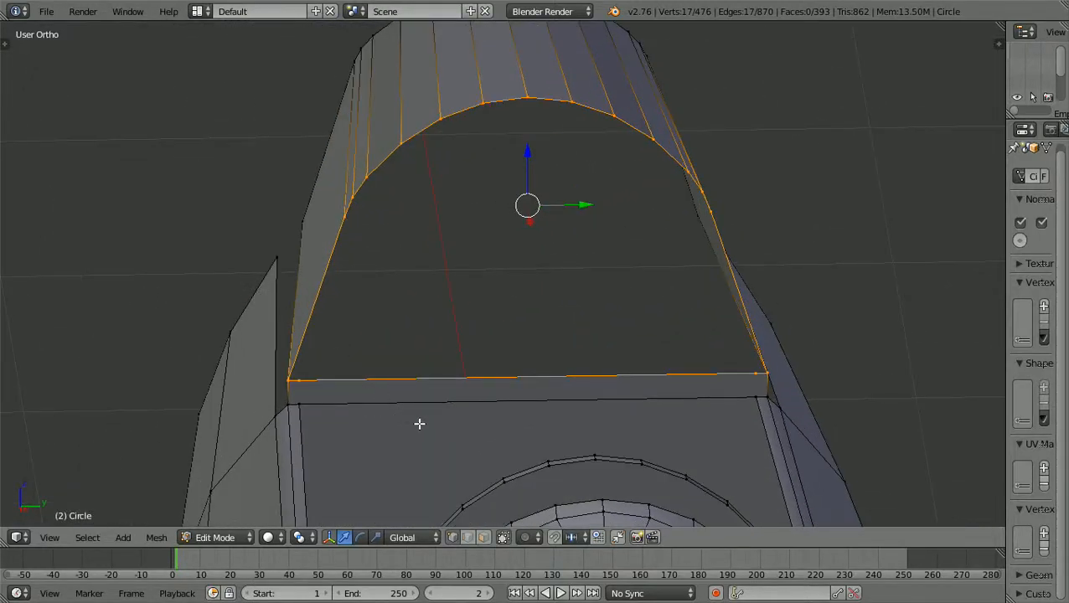
key(s)
key(y)
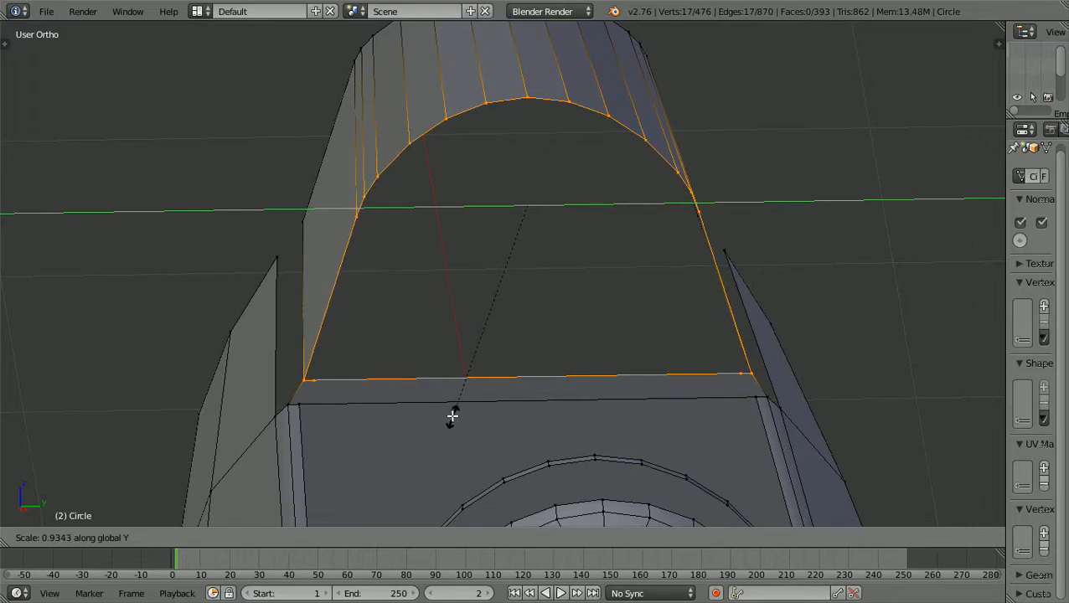
click(453, 417)
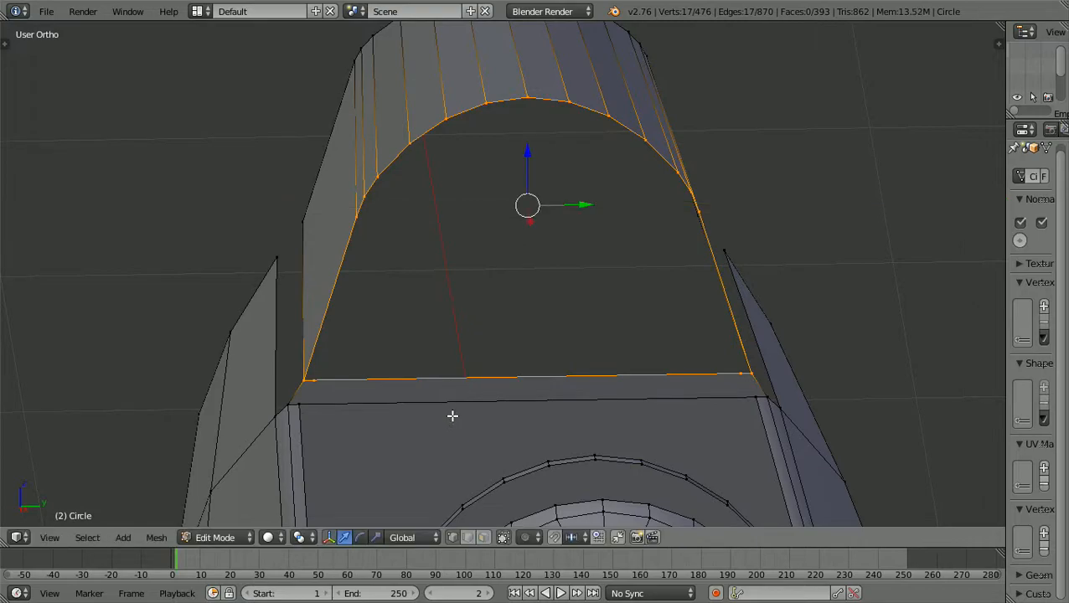
- Compare the narrowed forward edge of the rear canopy with the windshield frame from the right view and at an angle
key(KP_3)
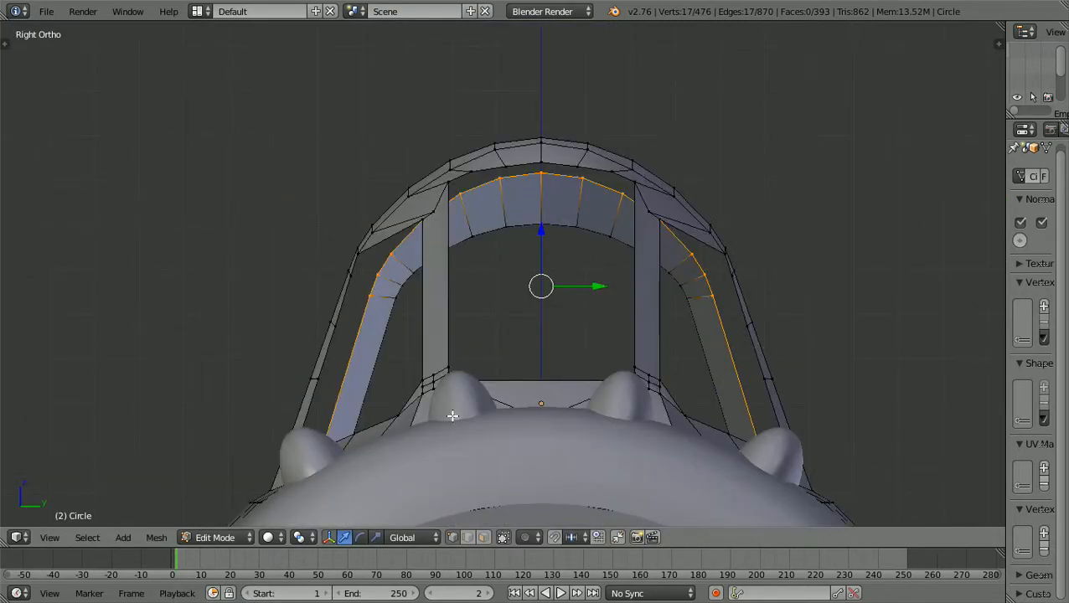
scroll(452, 416, up, 2)
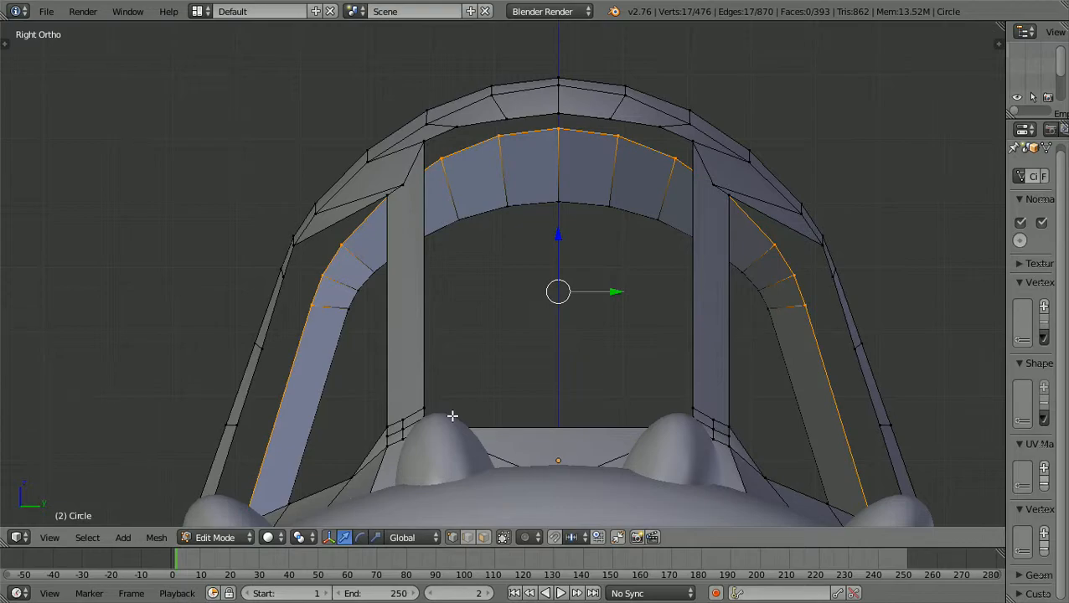
scroll(452, 417, down, 5)
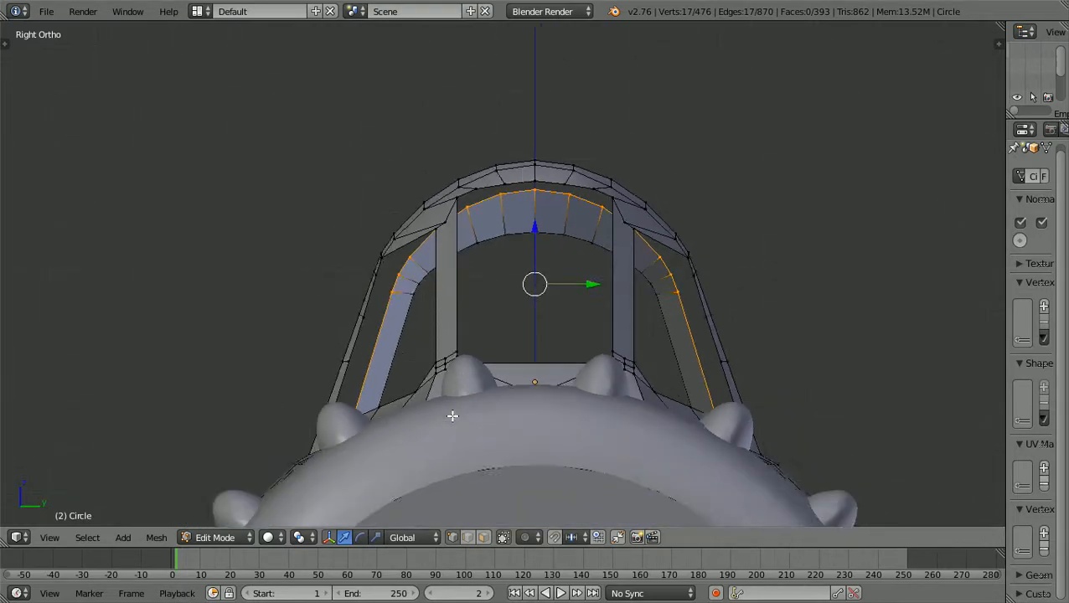
middle_drag(461, 422, 507, 459)
scroll(507, 459, up, 4)
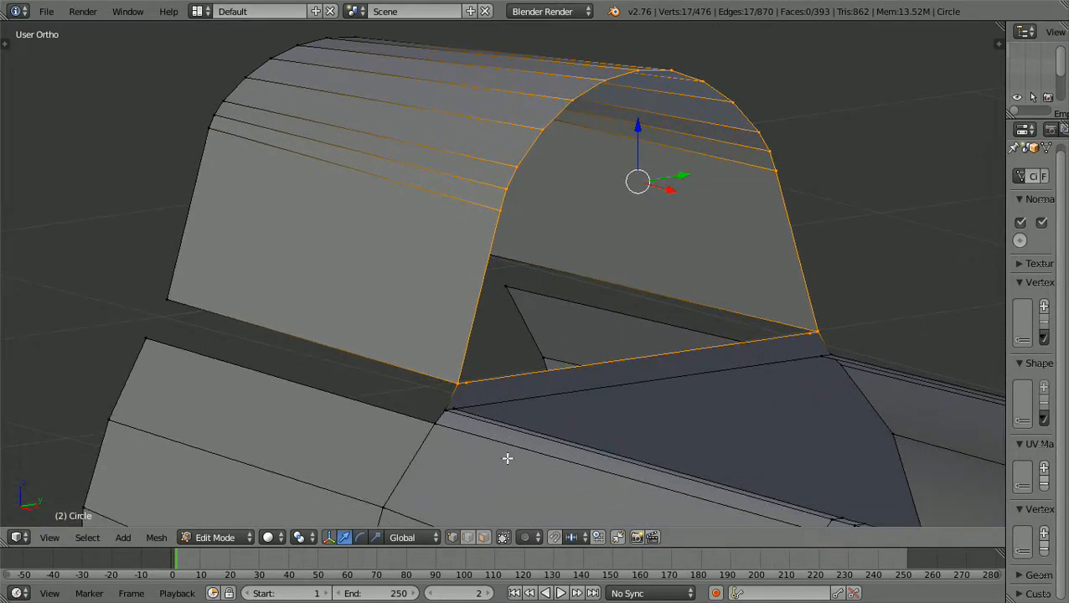
- Examine up close where the rear canopy's lower forward corner meets the fuselage and the strip behind the cockpit opening
scroll(507, 458, up, 4)
middle_drag(507, 459, 452, 463)
ctrl+scroll(453, 464, up, 4)
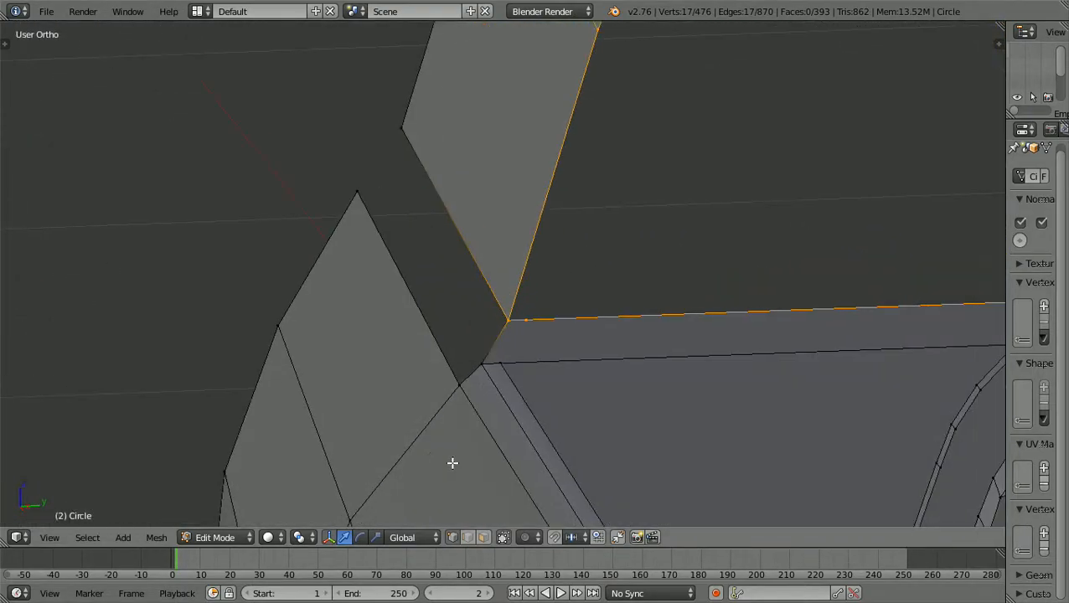
scroll(452, 463, up, 1)
shift+scroll(453, 463, up, 2)
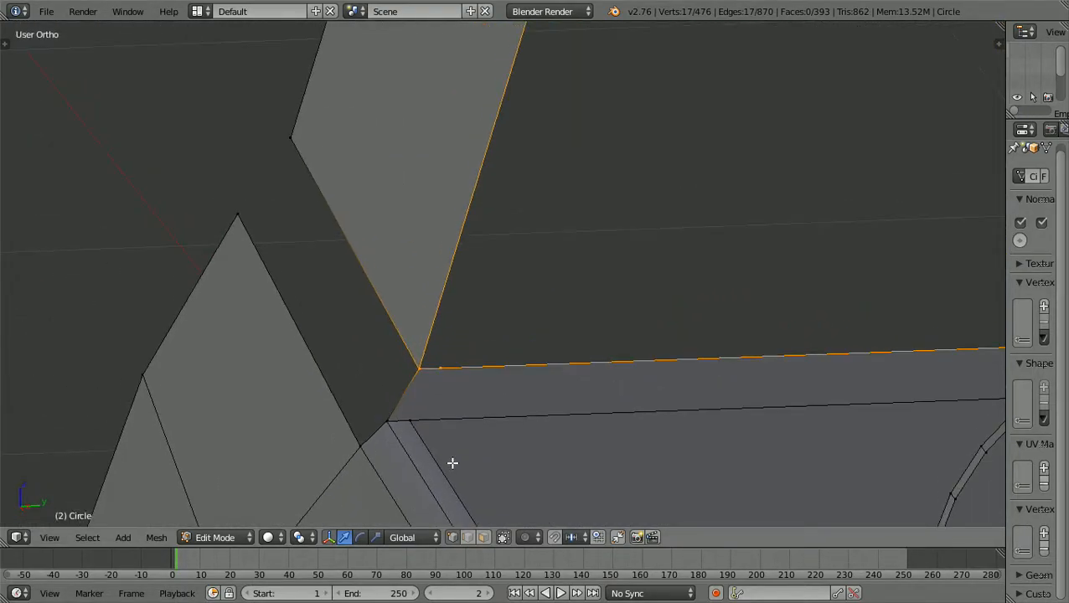
scroll(453, 464, up, 1)
shift+scroll(453, 463, down, 1)
scroll(453, 463, down, 2)
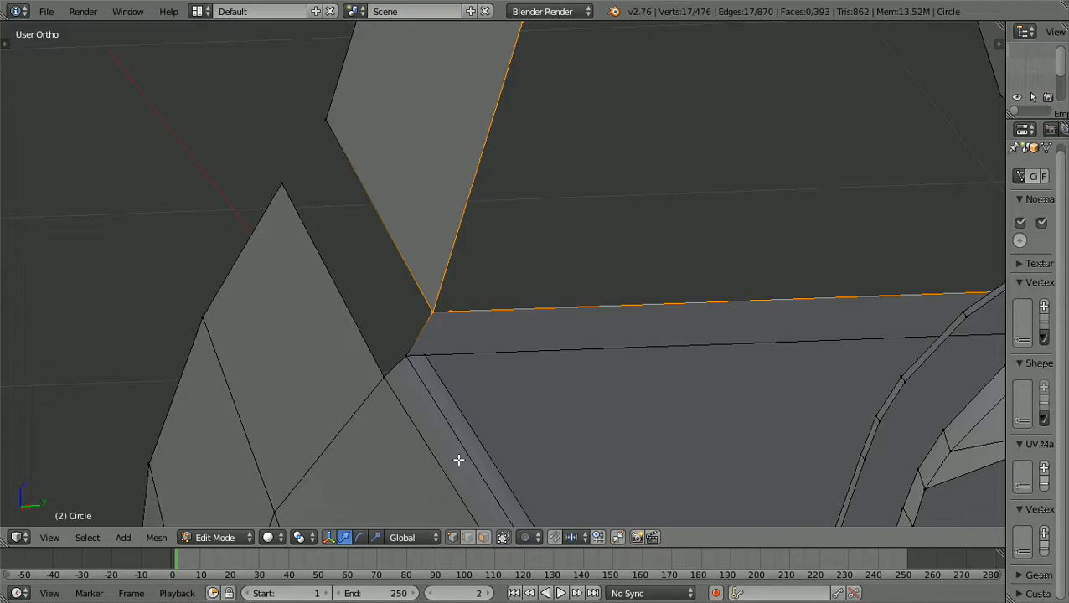
ctrl+scroll(458, 460, down, 2)
scroll(458, 460, up, 1)
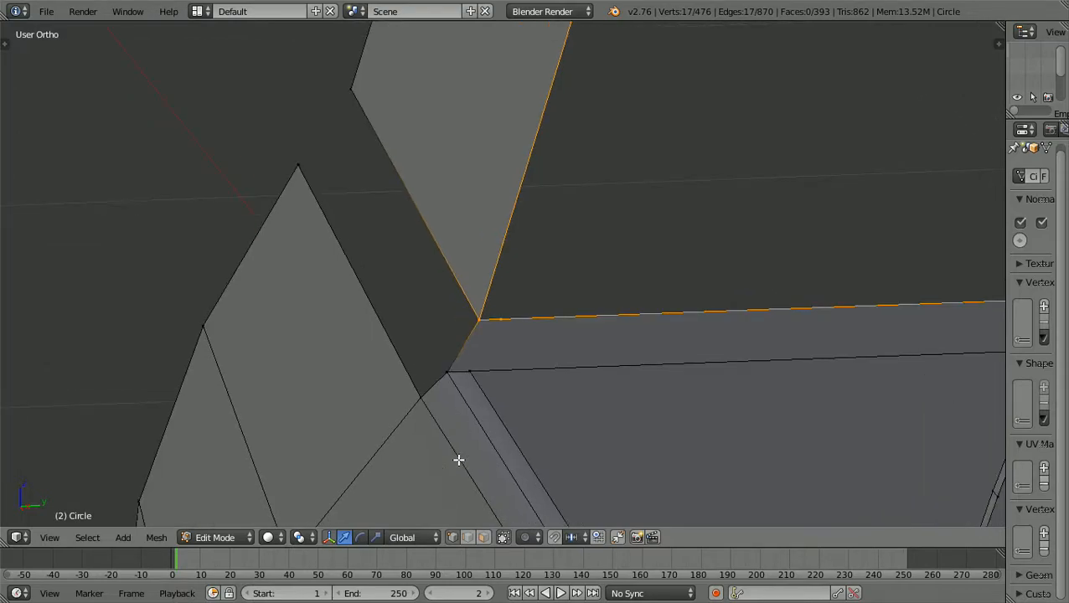
shift+scroll(459, 460, up, 2)
scroll(459, 460, down, 2)
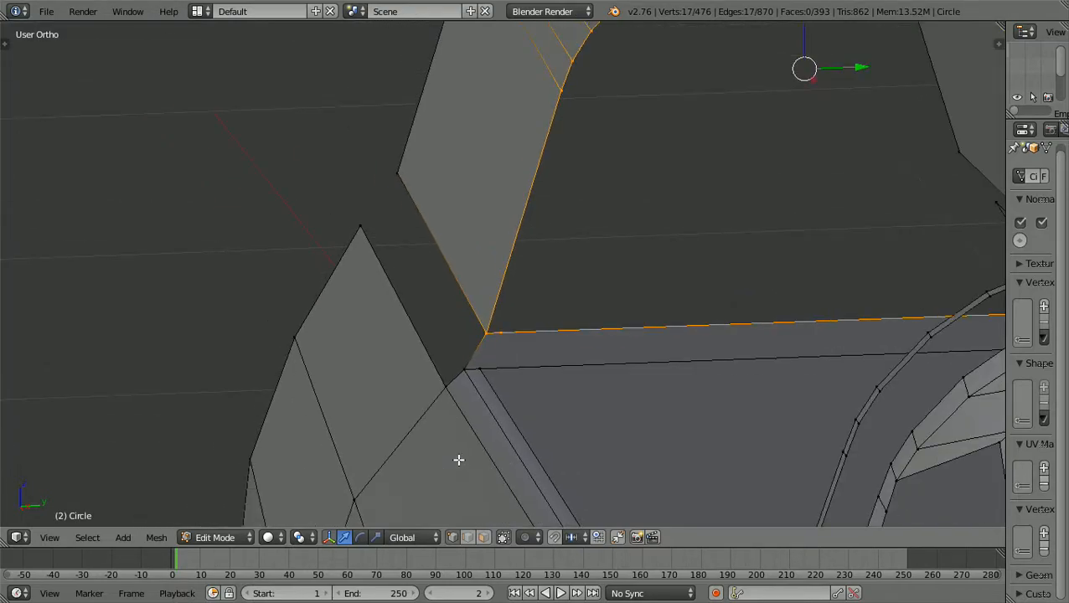
- Clear the selection and compare the rear canopy's side profile with the reference image in the front view
key(KP_1)
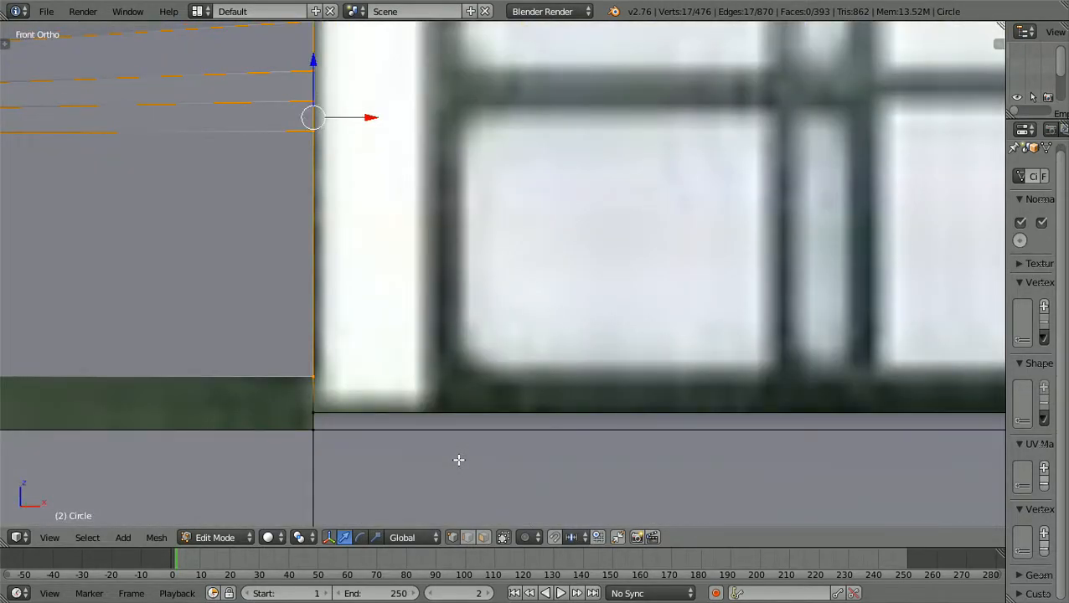
key(a)
scroll(459, 460, down, 3)
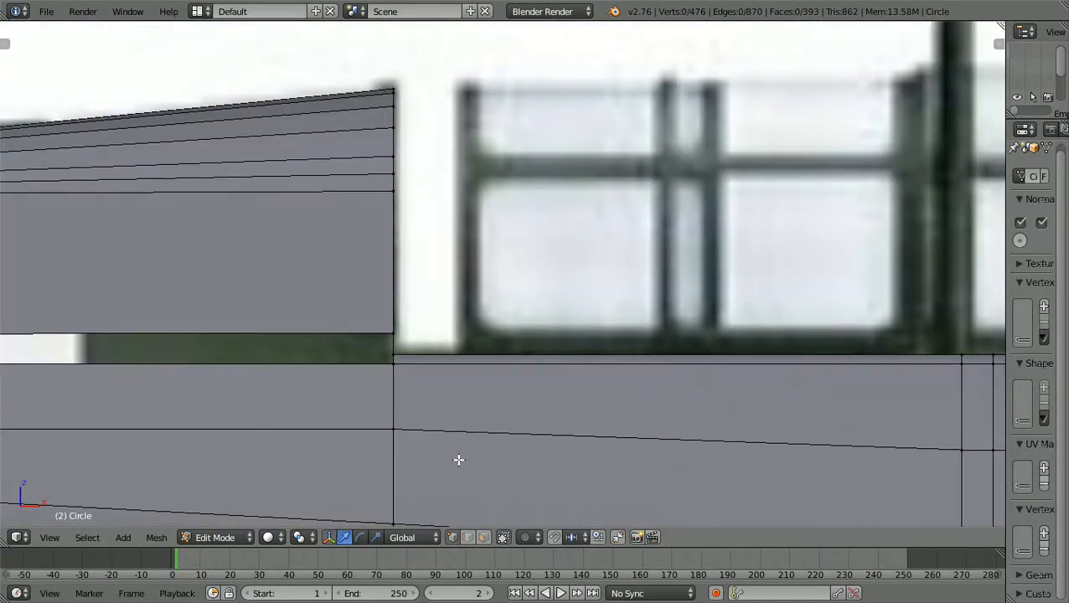
alt+scroll(459, 461, down, 5)
ctrl+scroll(459, 460, down, 8)
scroll(459, 461, up, 1)
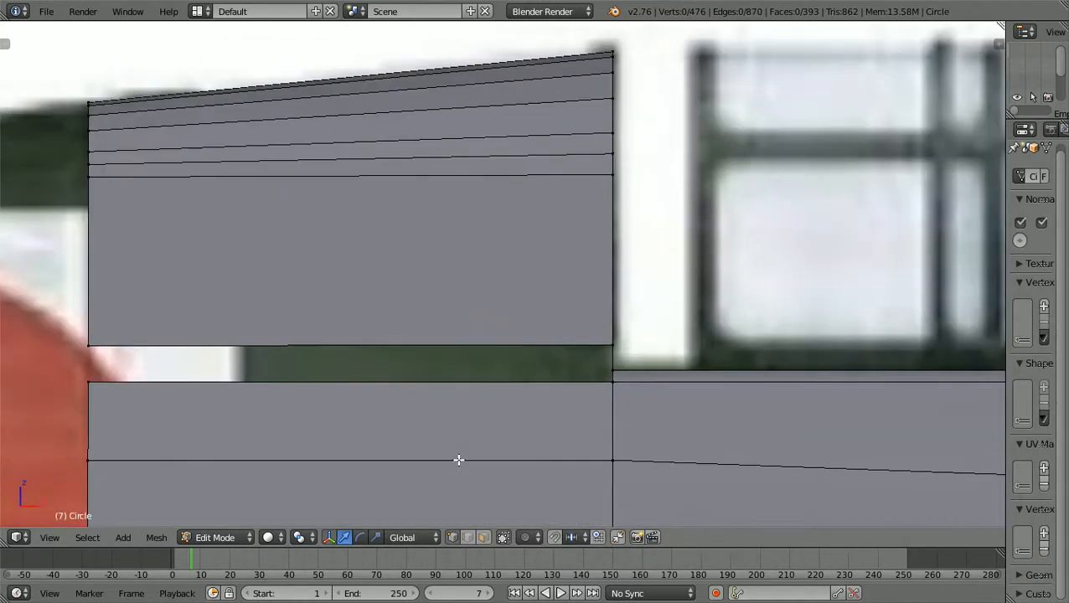
scroll(458, 460, up, 1)
scroll(616, 409, up, 1)
scroll(616, 406, down, 2)
scroll(616, 406, up, 1)
scroll(616, 407, down, 1)
- Inspect the gap between the rear canopy's lower edge and the fuselage at an angle and against the side reference
middle_drag(616, 406, 479, 414)
scroll(480, 415, up, 1)
scroll(479, 414, up, 1)
scroll(480, 414, down, 2)
ctrl+scroll(480, 414, down, 2)
scroll(479, 414, up, 2)
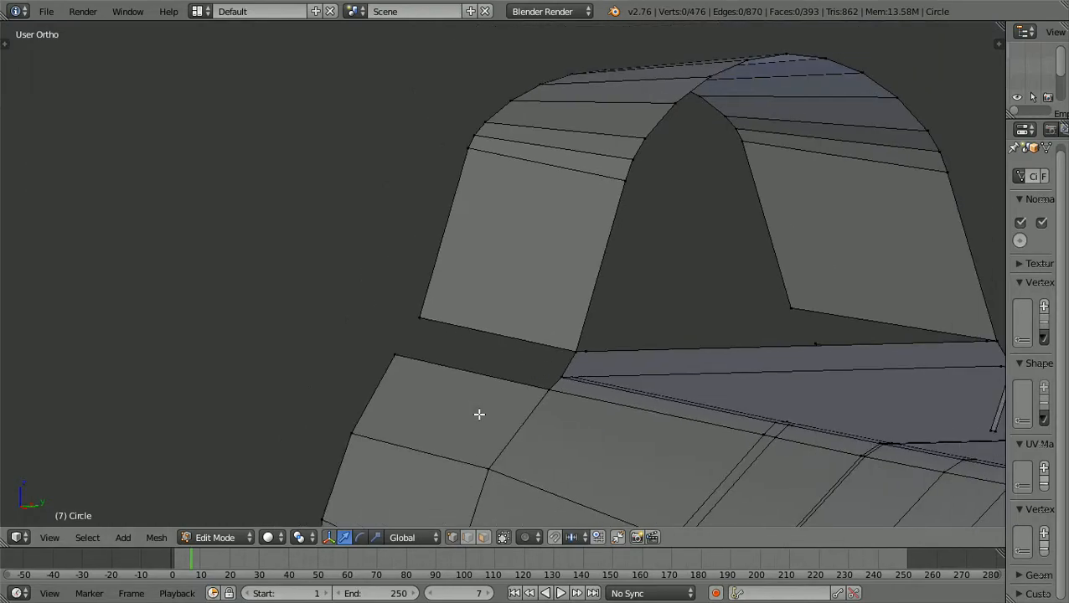
ctrl+scroll(480, 414, up, 2)
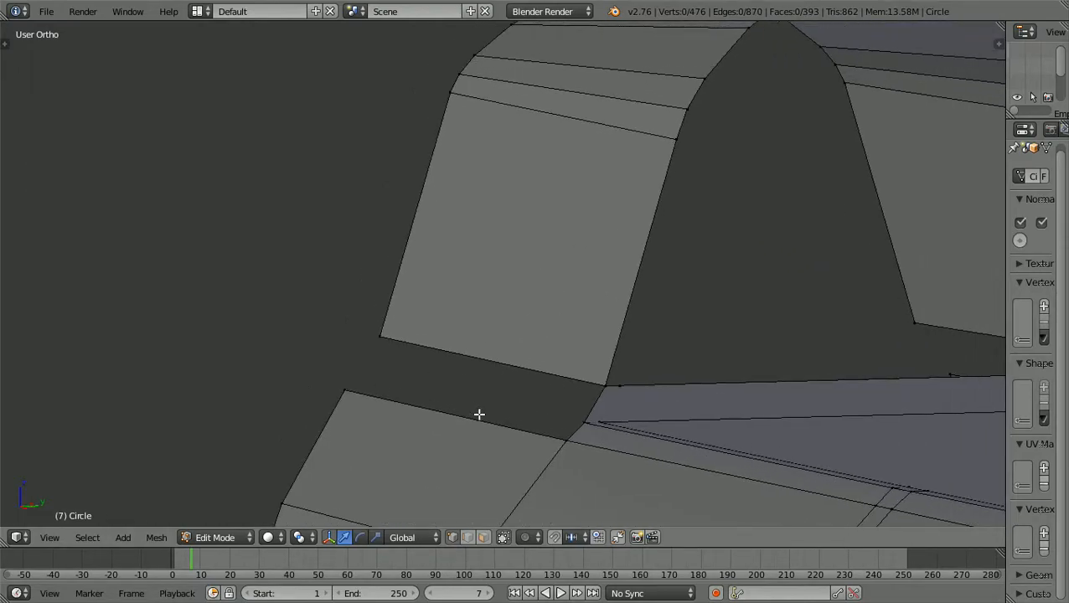
scroll(479, 414, down, 2)
ctrl+scroll(480, 414, up, 6)
shift+scroll(479, 414, up, 3)
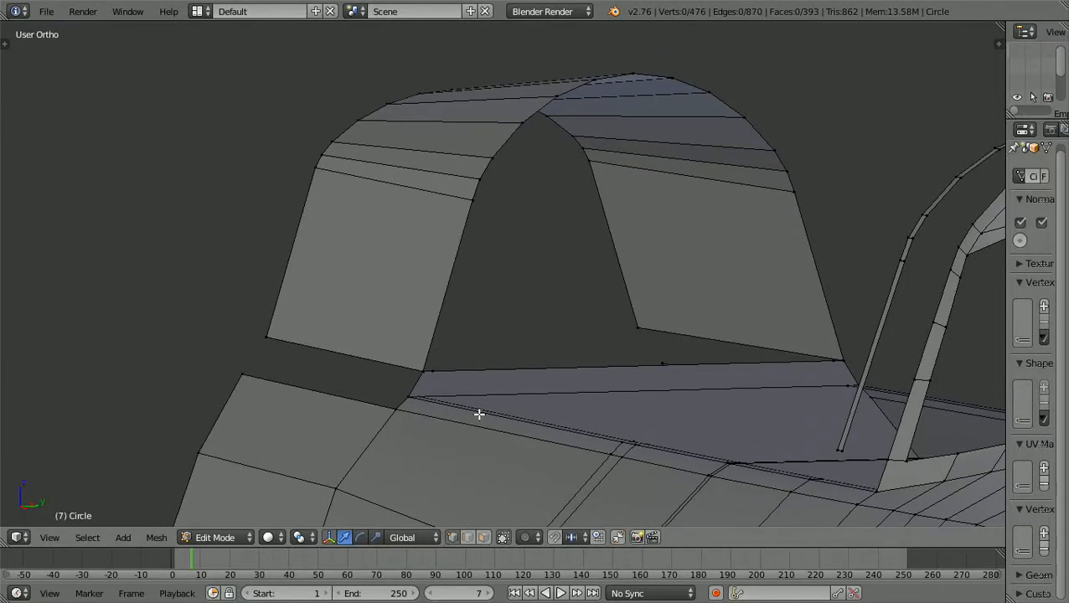
shift+scroll(479, 414, down, 5)
scroll(479, 414, up, 1)
scroll(480, 414, down, 2)
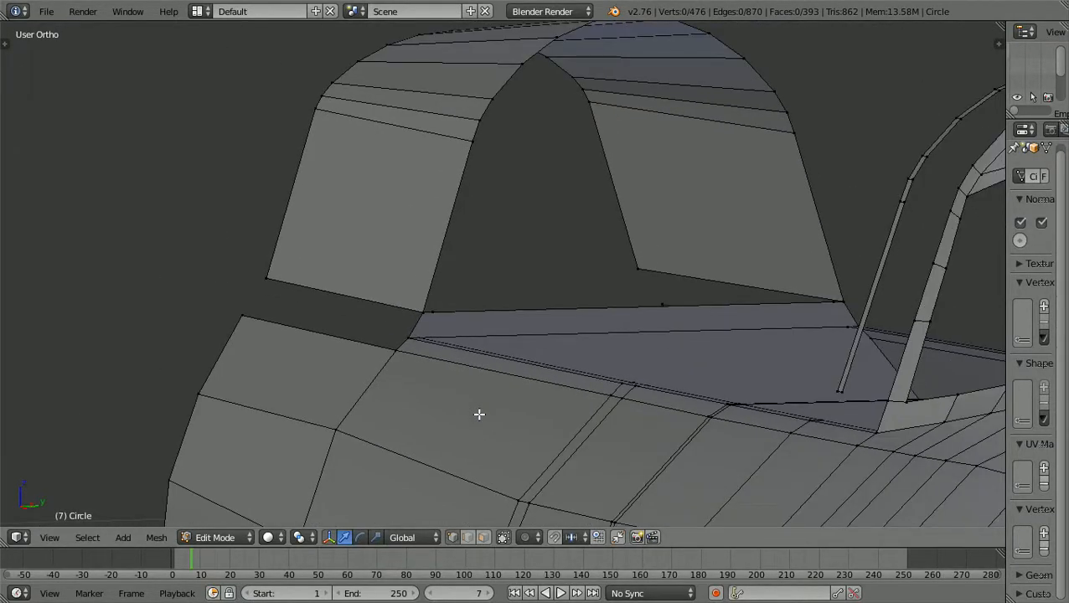
mouse_move(480, 414)
middle_down()
mouse_move(441, 422)
mouse_move(494, 425)
middle_up()
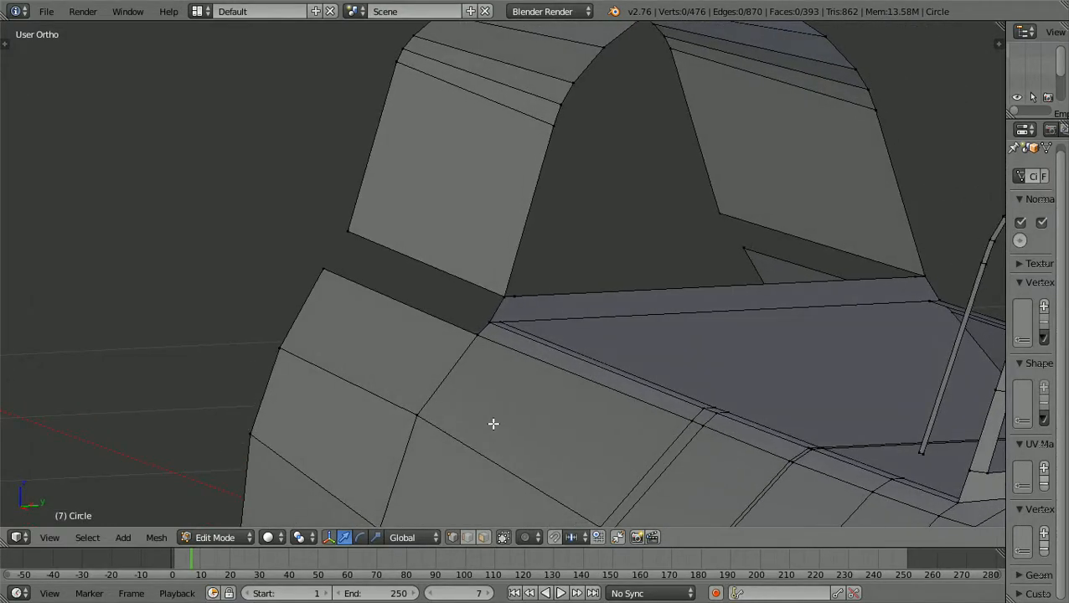
scroll(494, 424, down, 2)
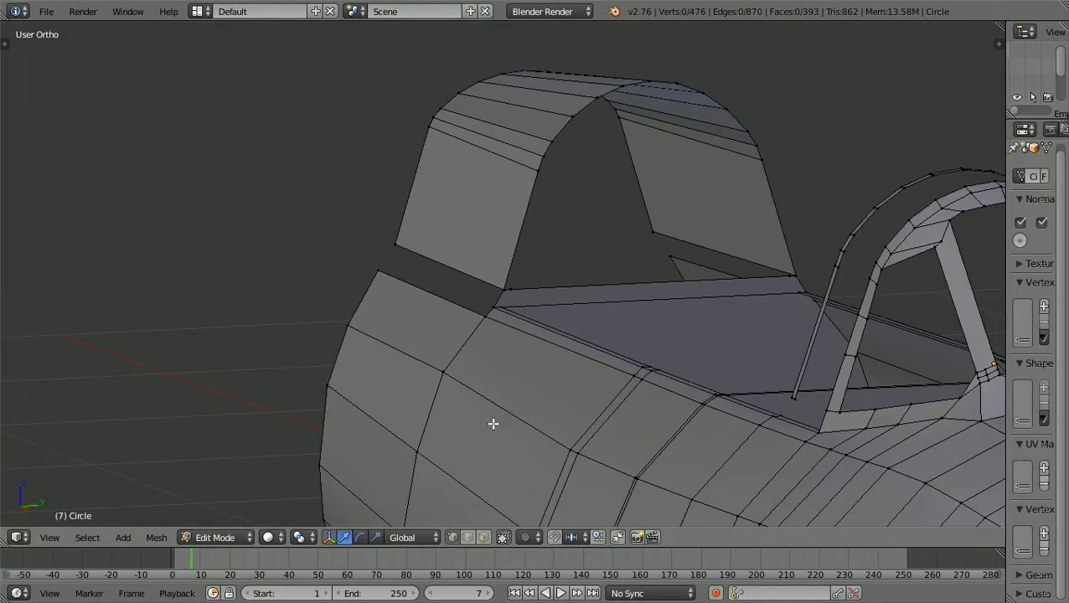
key(KP_3)
scroll(494, 424, up, 1)
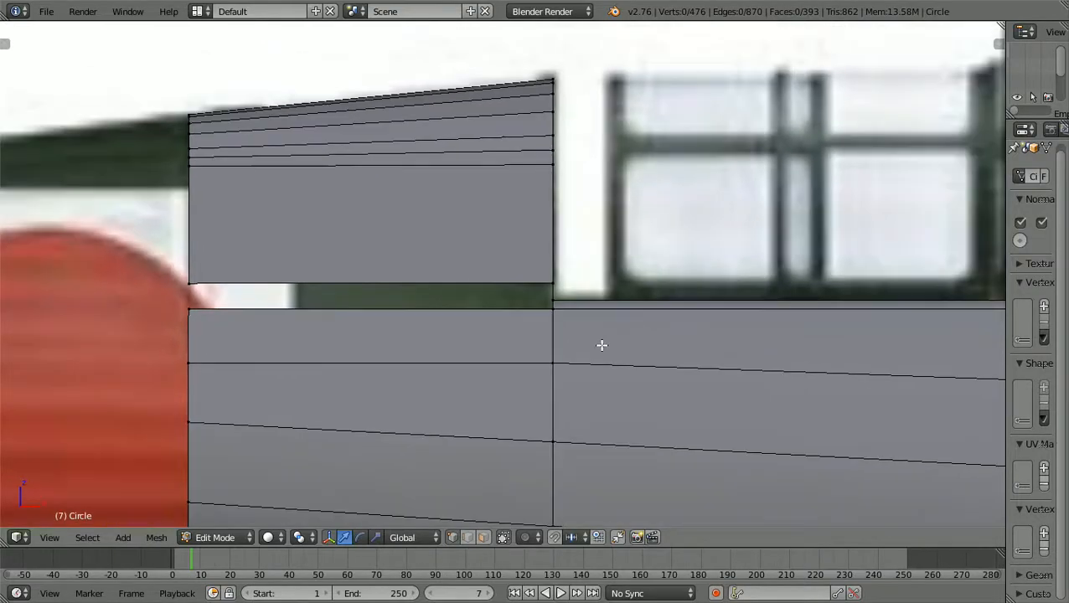
scroll(602, 345, down, 1)
- Delete the narrow face spanning the fuselage between the rear canopy's two lower forward corners, using face selection
middle_drag(602, 345, 453, 413)
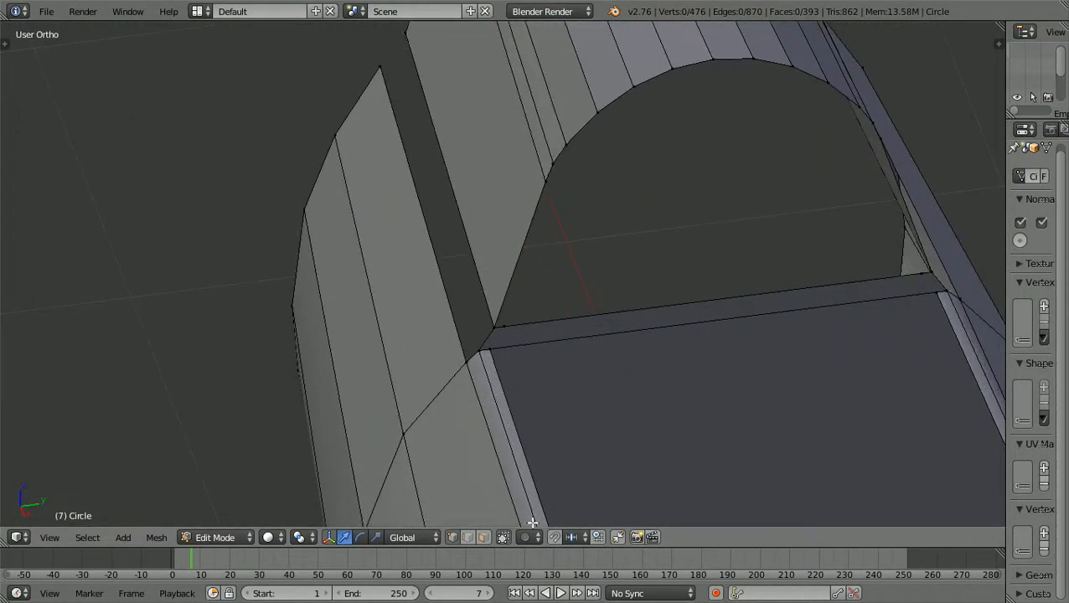
click(483, 538)
middle_drag(534, 475, 515, 458)
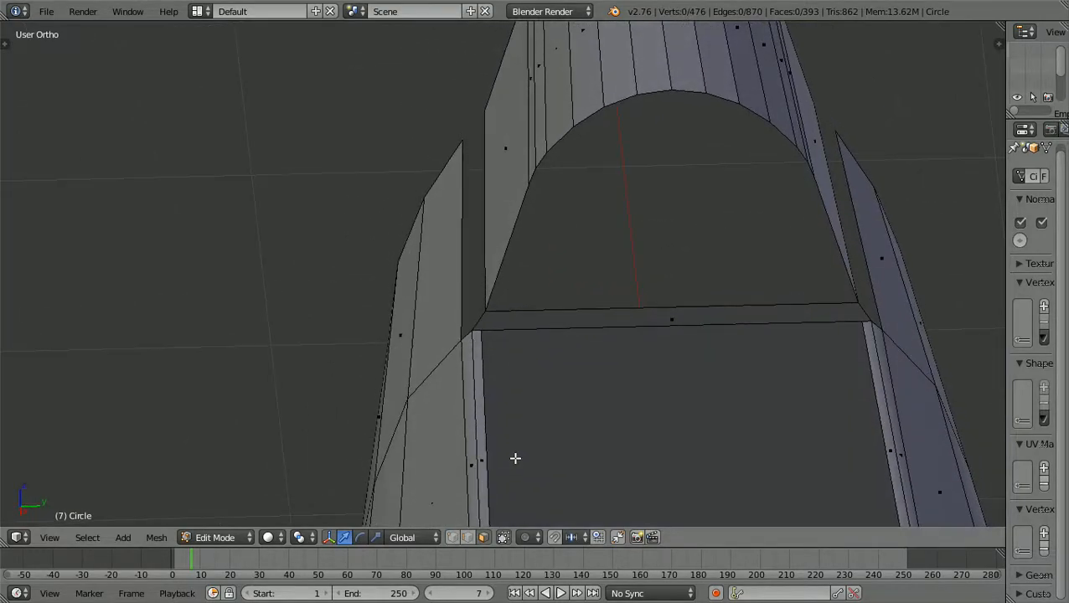
right_click(685, 312)
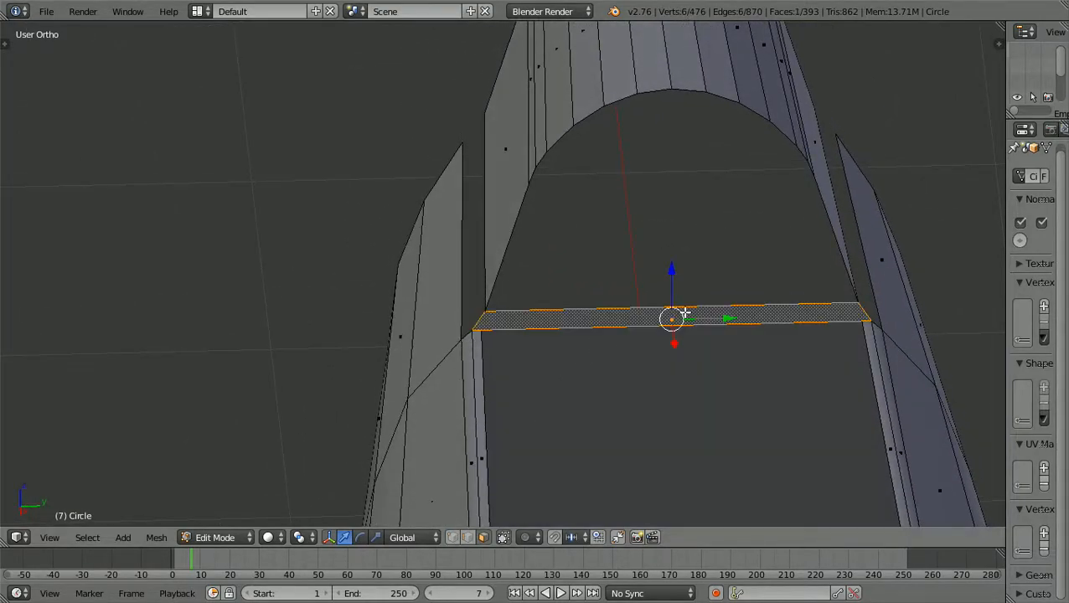
key(x)
click(684, 312)
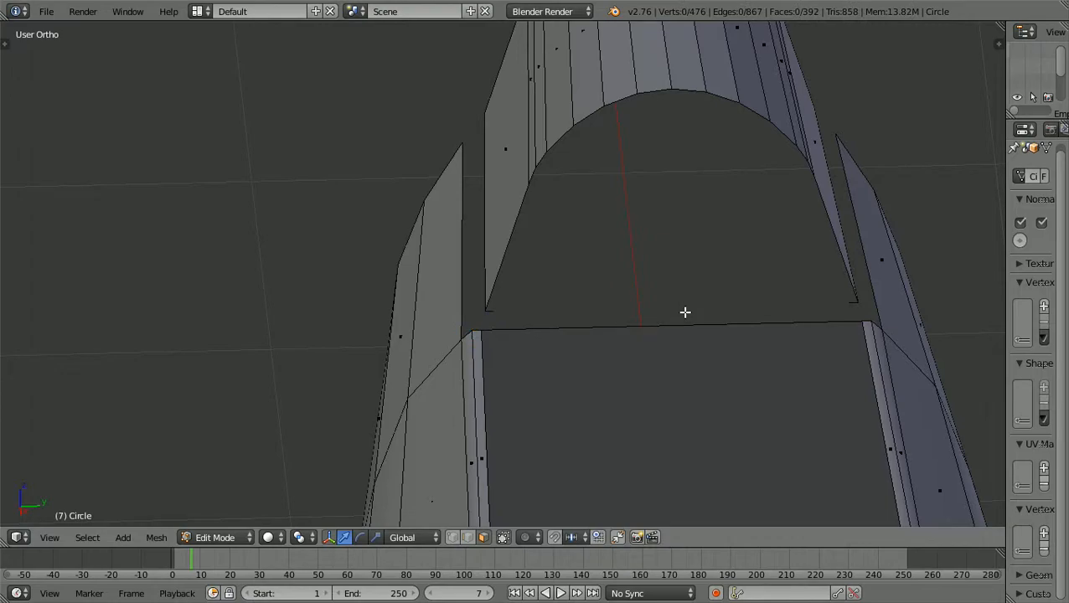
- Delete the short stray edge left at the rear canopy's lower forward corner on the negative Y side
scroll(685, 313, up, 1)
scroll(685, 313, up, 1)
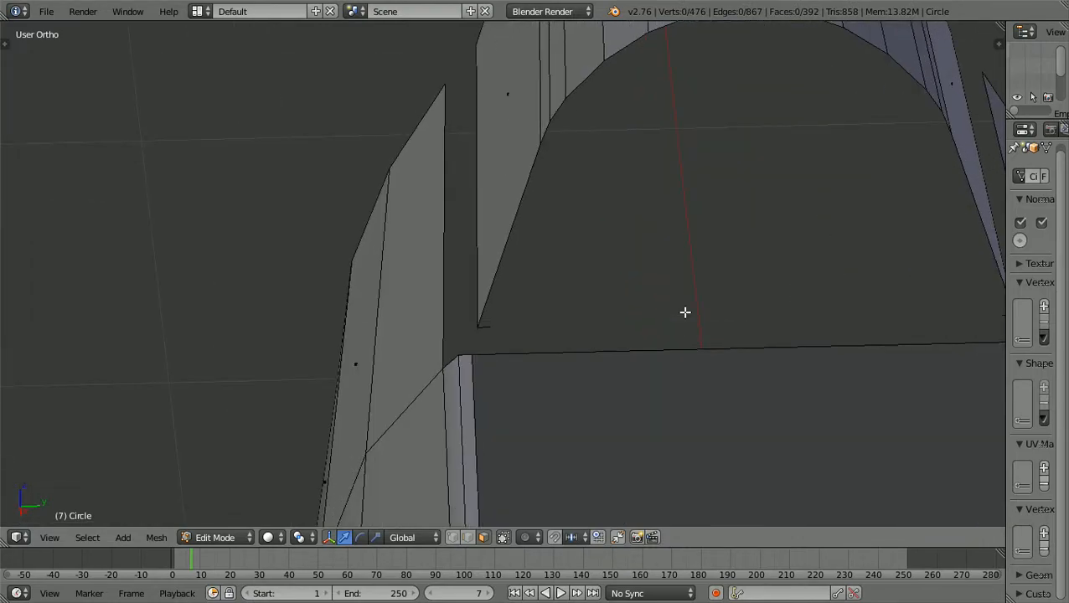
scroll(685, 312, down, 2)
scroll(685, 313, up, 5)
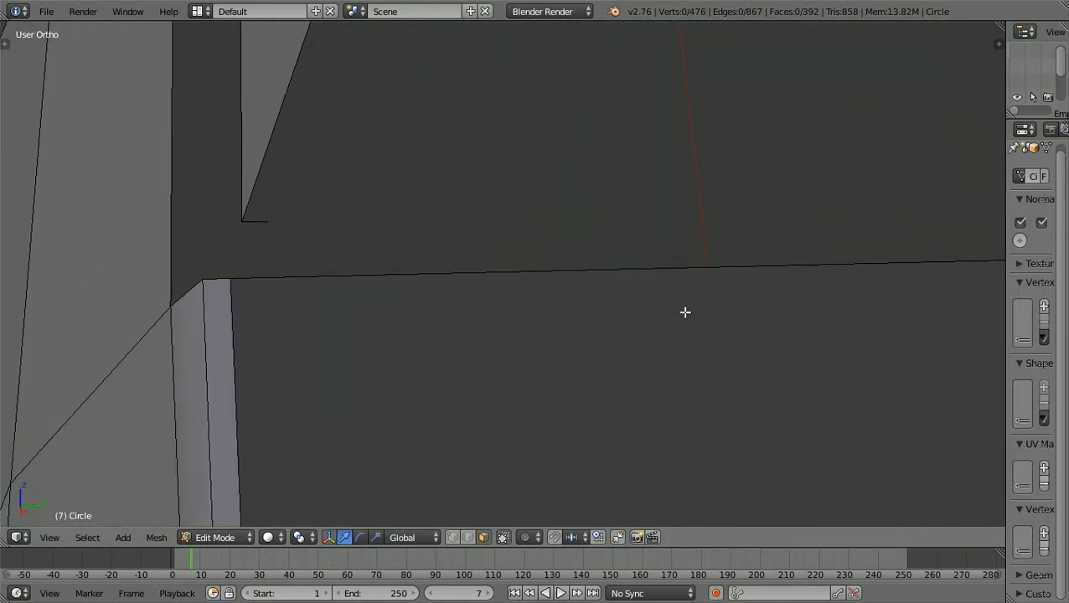
shift+scroll(685, 312, up, 3)
scroll(286, 285, down, 1)
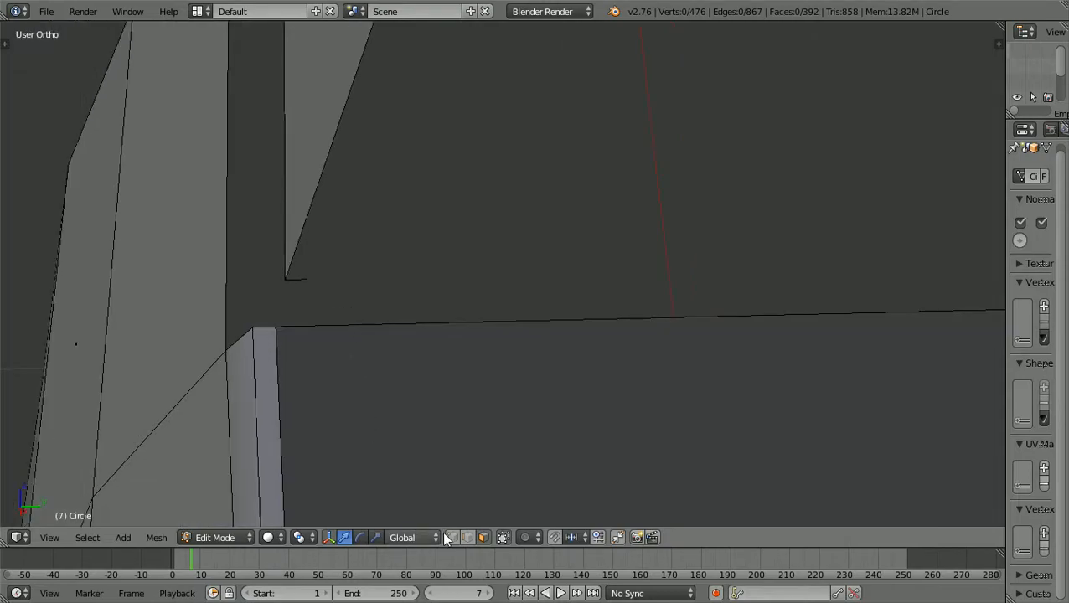
right_click(298, 276)
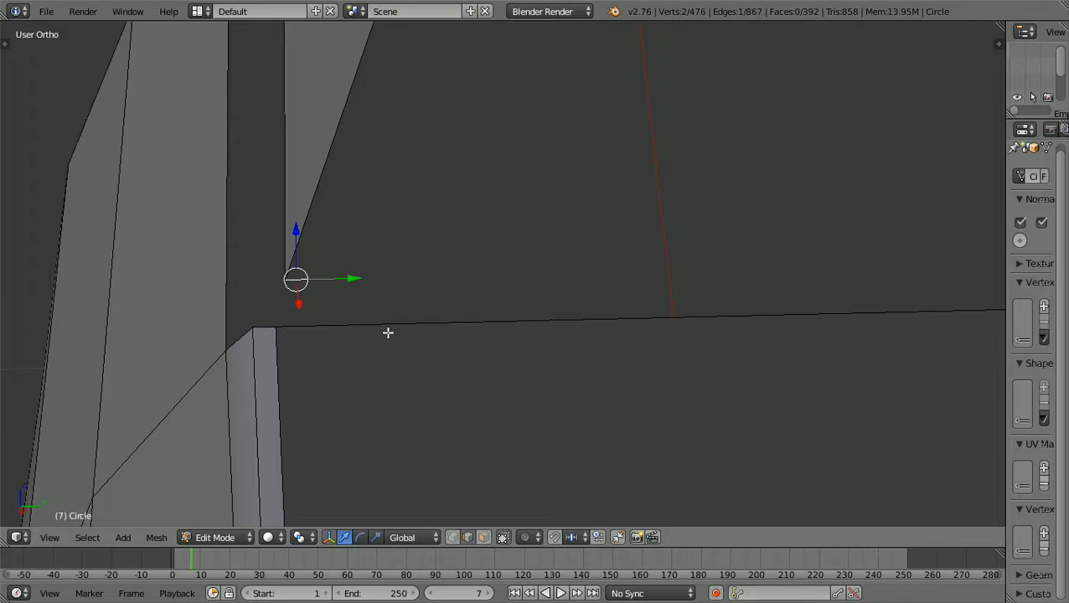
key(x)
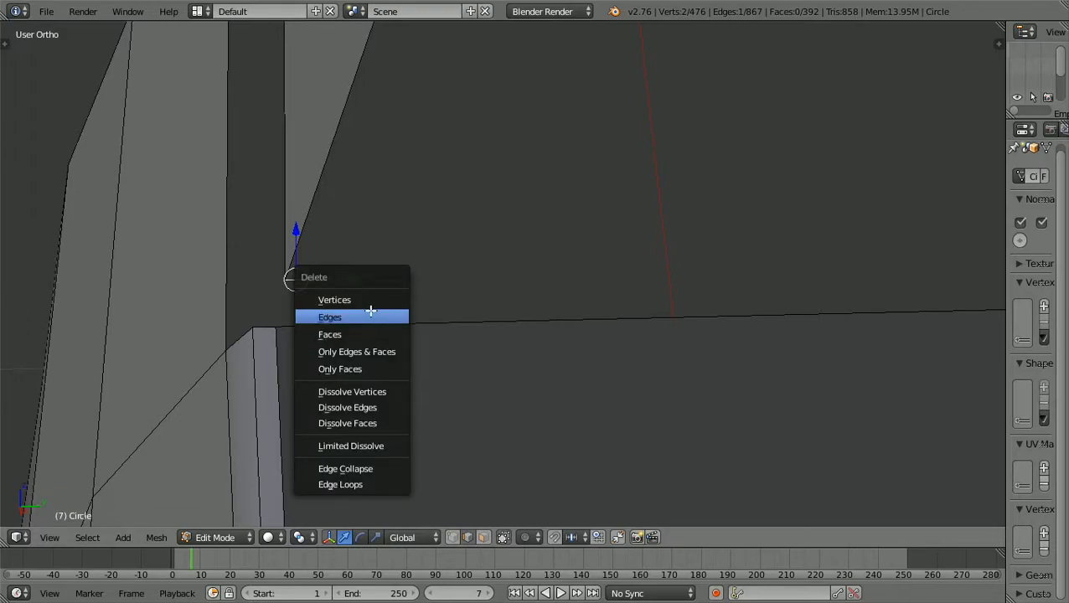
click(369, 314)
- Delete the matching stray edge at the rear canopy's lower forward corner on the positive Y side
scroll(370, 312, down, 3)
scroll(386, 315, down, 1)
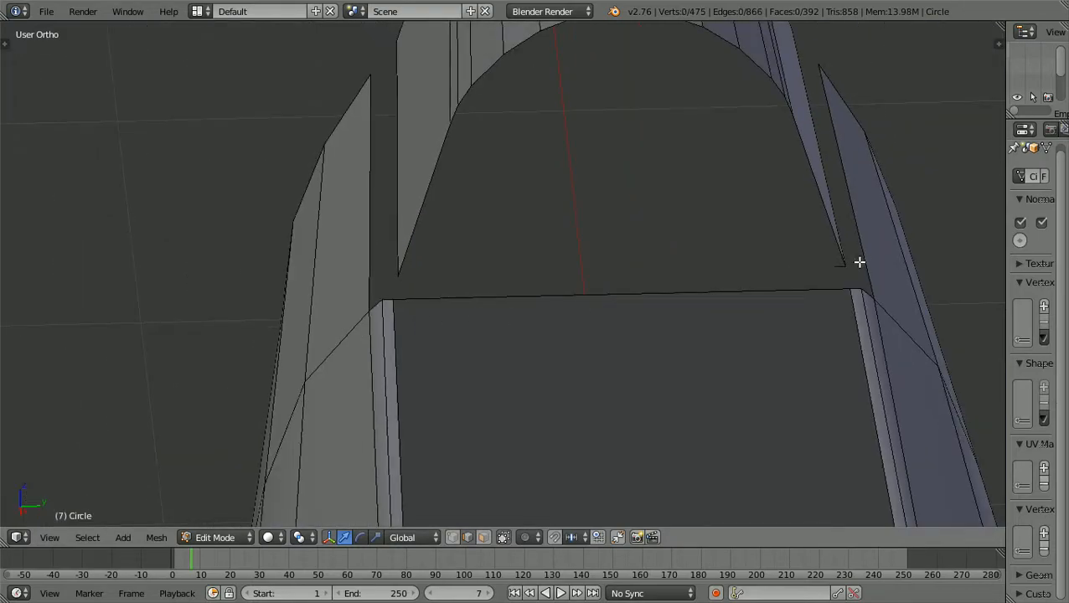
right_click(835, 266)
key(x)
click(782, 288)
scroll(782, 287, down, 1)
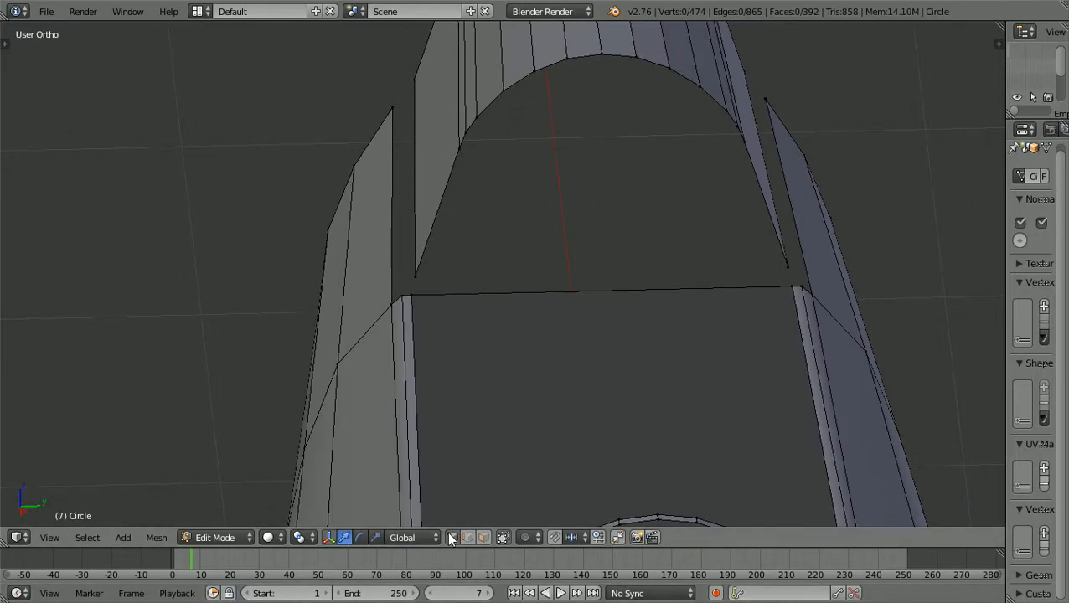
- Merge the rear canopy's lower forward corner vertex on the negative Y side into the fuselage opening's corner vertex, using At Last
middle_drag(465, 473, 521, 469)
scroll(516, 468, up, 5)
scroll(521, 469, down, 2)
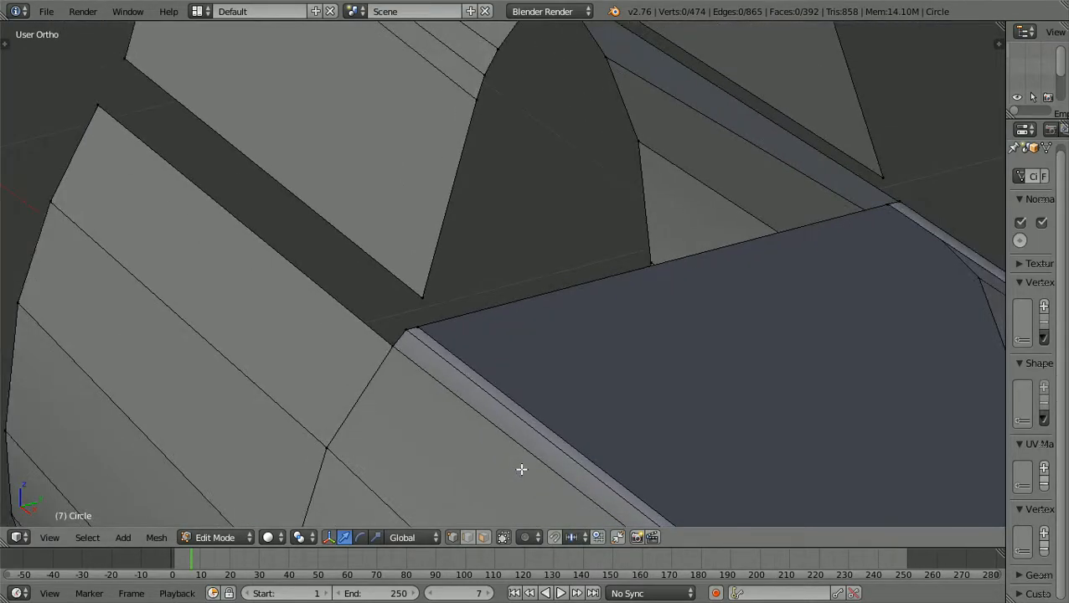
shift+scroll(521, 469, up, 3)
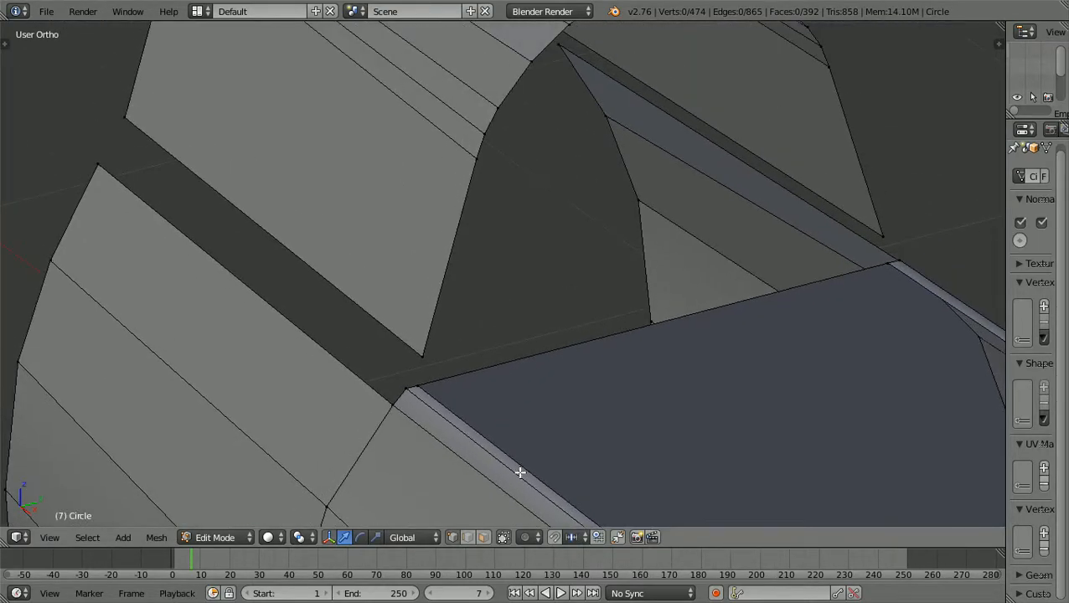
scroll(519, 472, up, 1)
scroll(491, 469, up, 1)
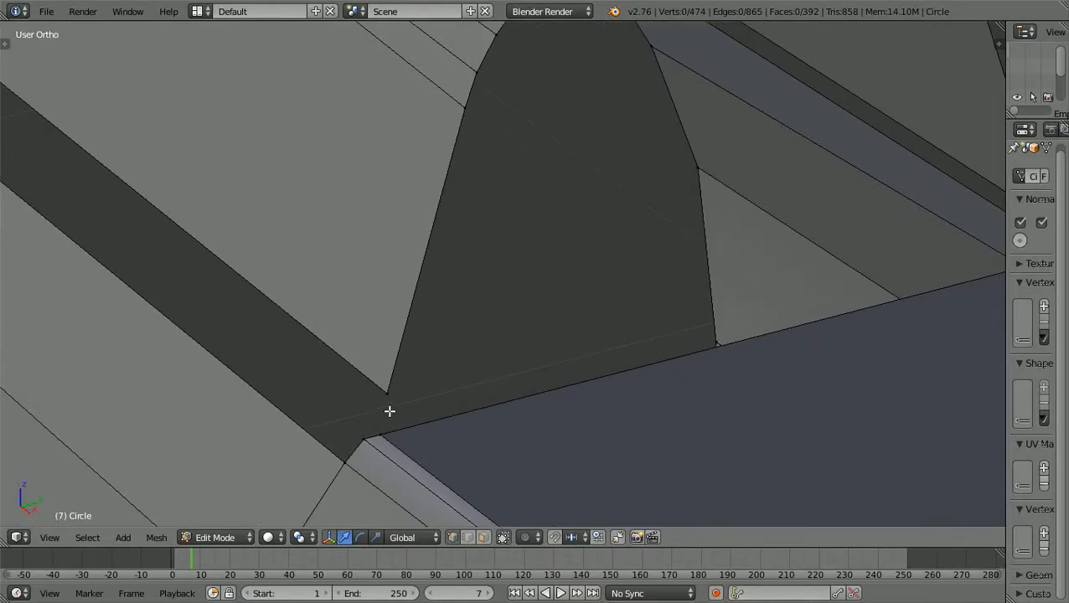
key(b)
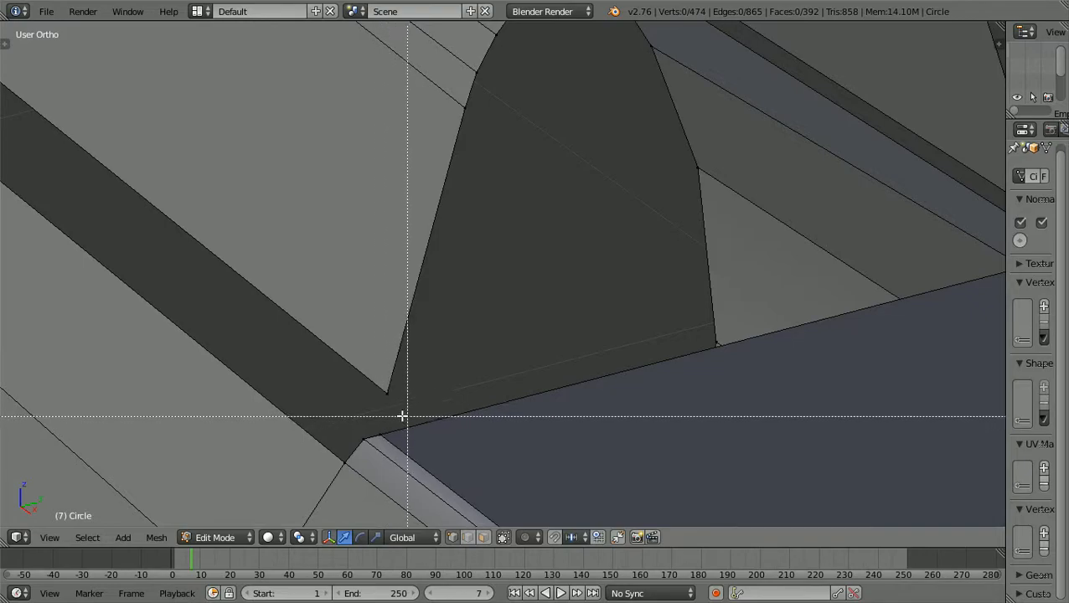
right_click(387, 394)
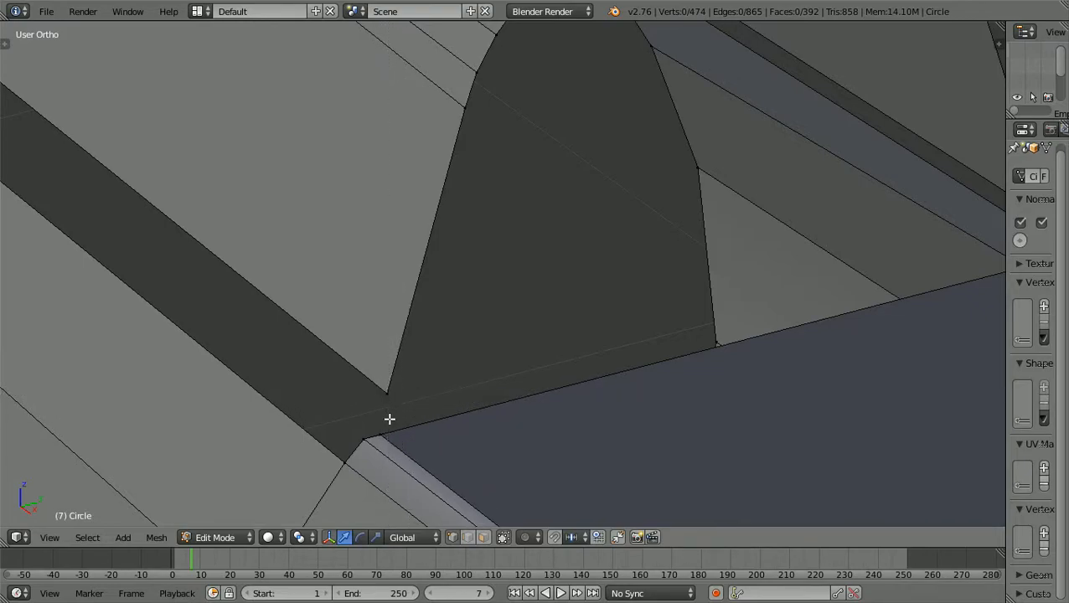
right_click(386, 393)
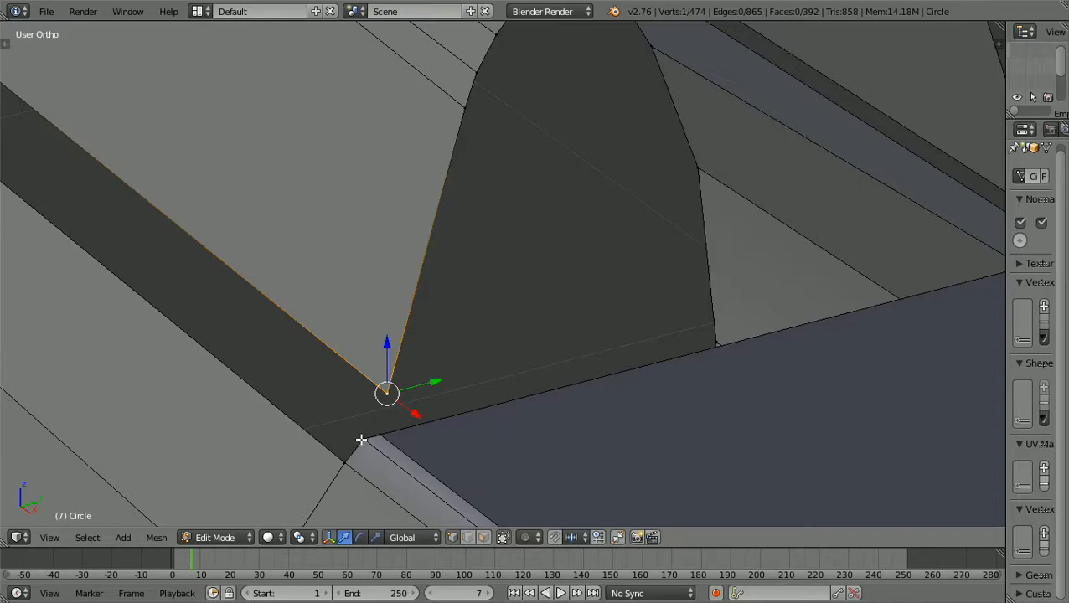
shift+right_click(363, 437)
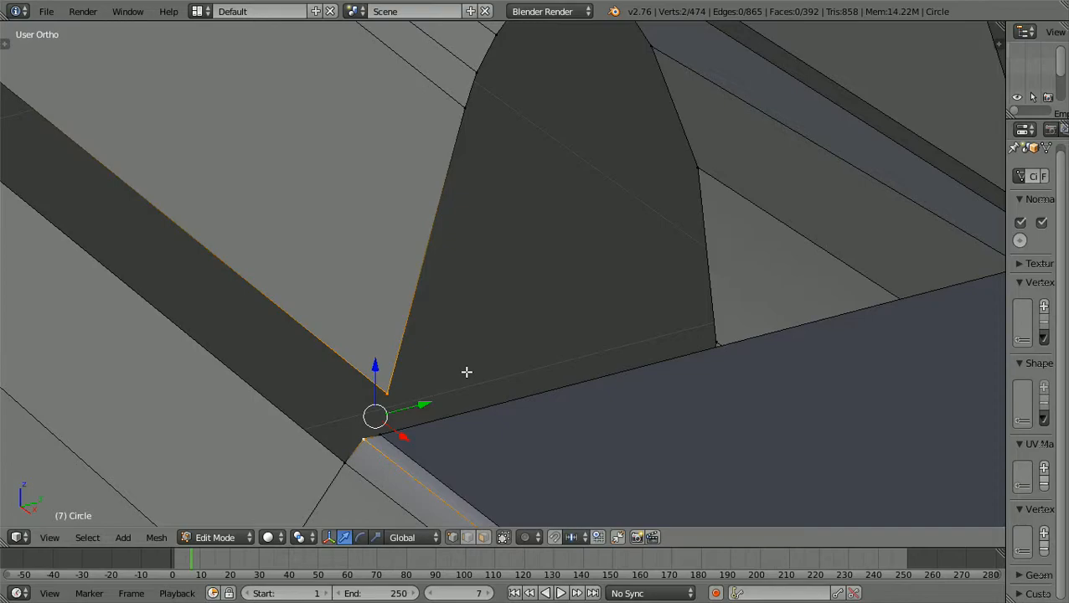
key(w)
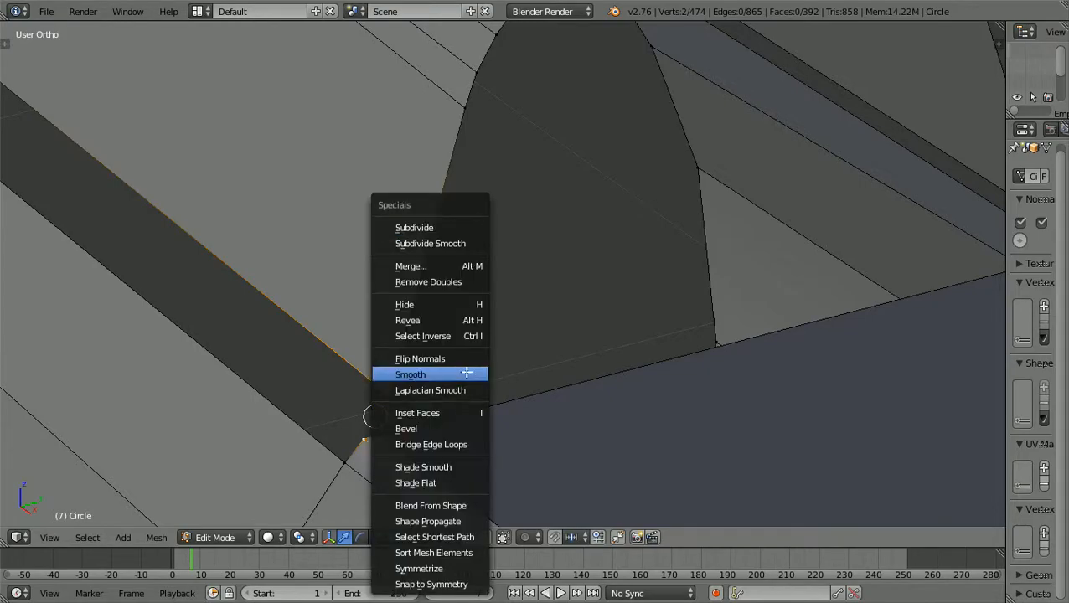
click(451, 266)
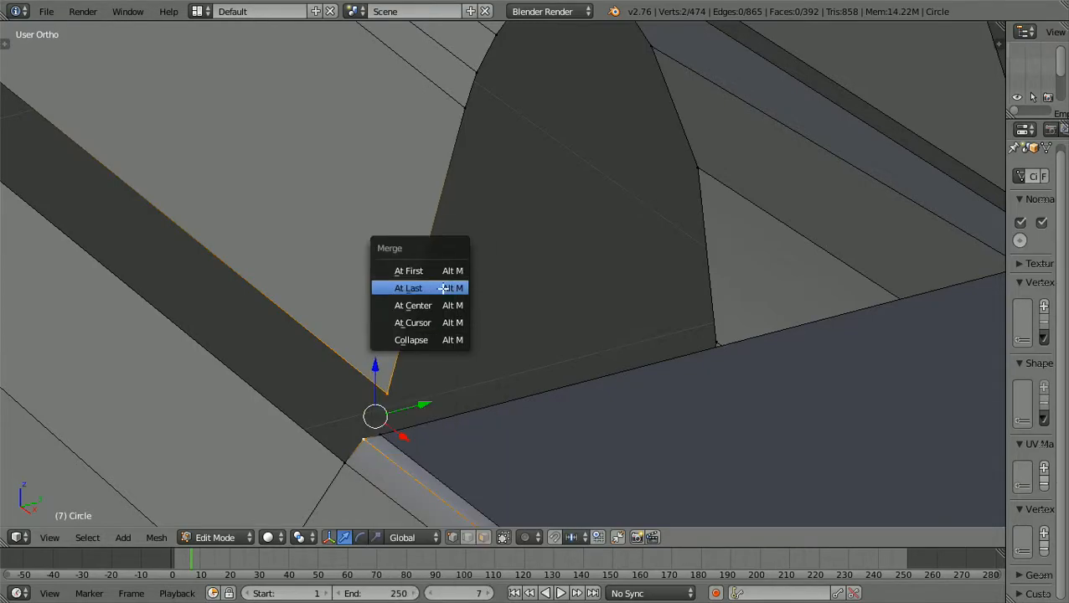
click(444, 288)
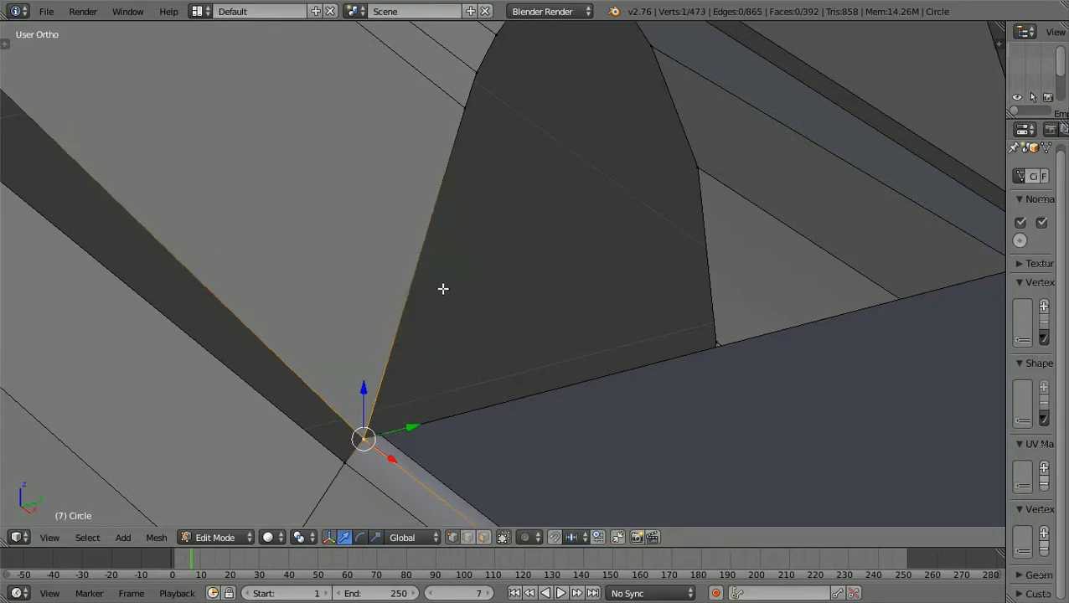
scroll(443, 288, down, 1)
scroll(443, 288, down, 1)
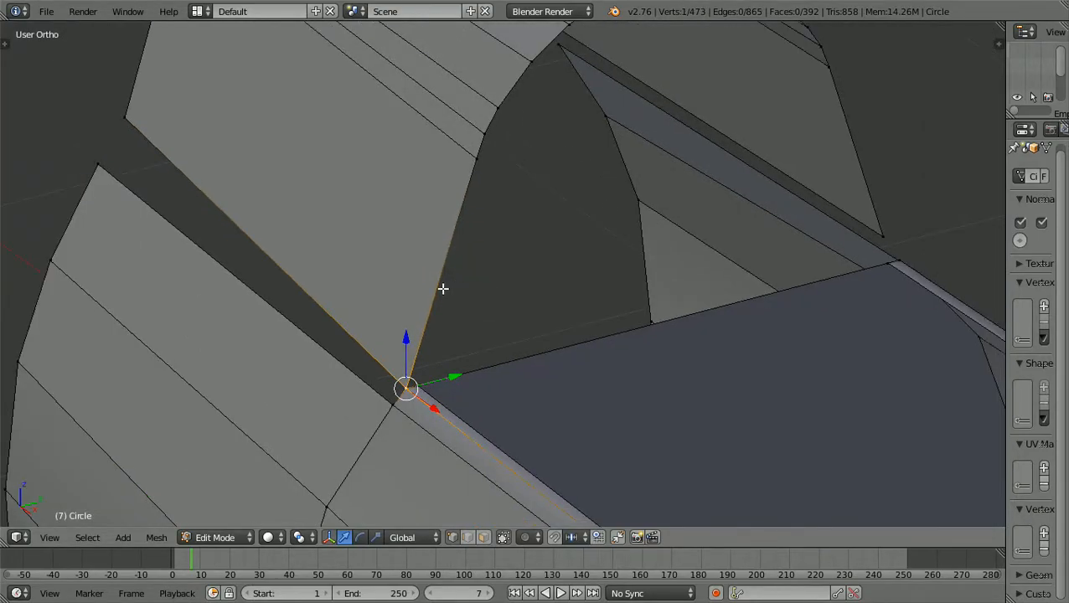
scroll(443, 288, up, 1)
scroll(444, 288, down, 1)
key(a)
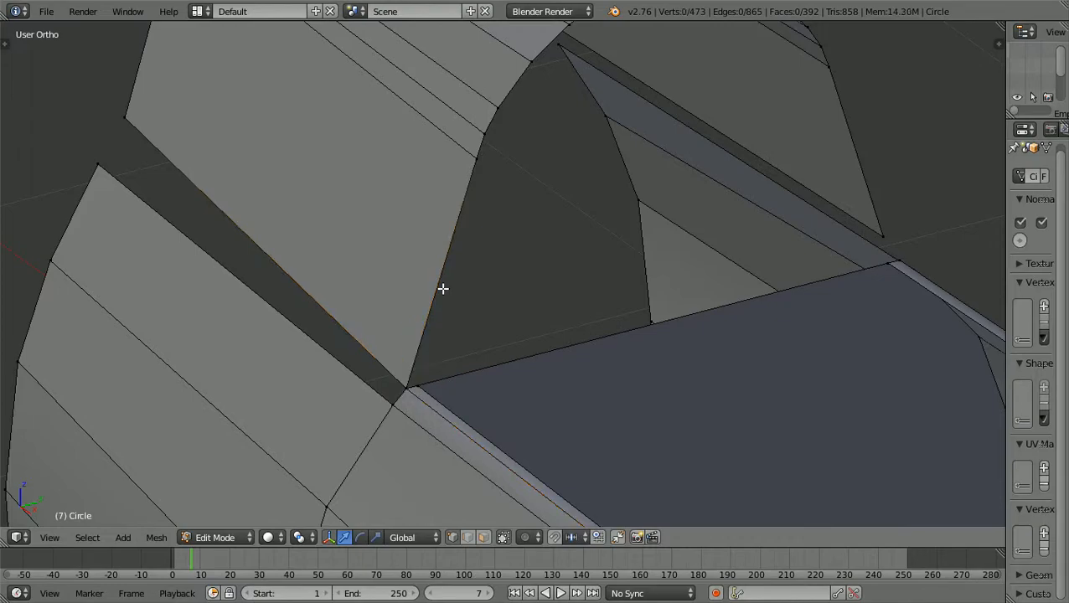
- Merge the rear canopy's lower forward corner vertex on the positive Y side into the matching fuselage corner vertex, using At Last
scroll(443, 288, down, 1)
middle_drag(565, 317, 421, 328)
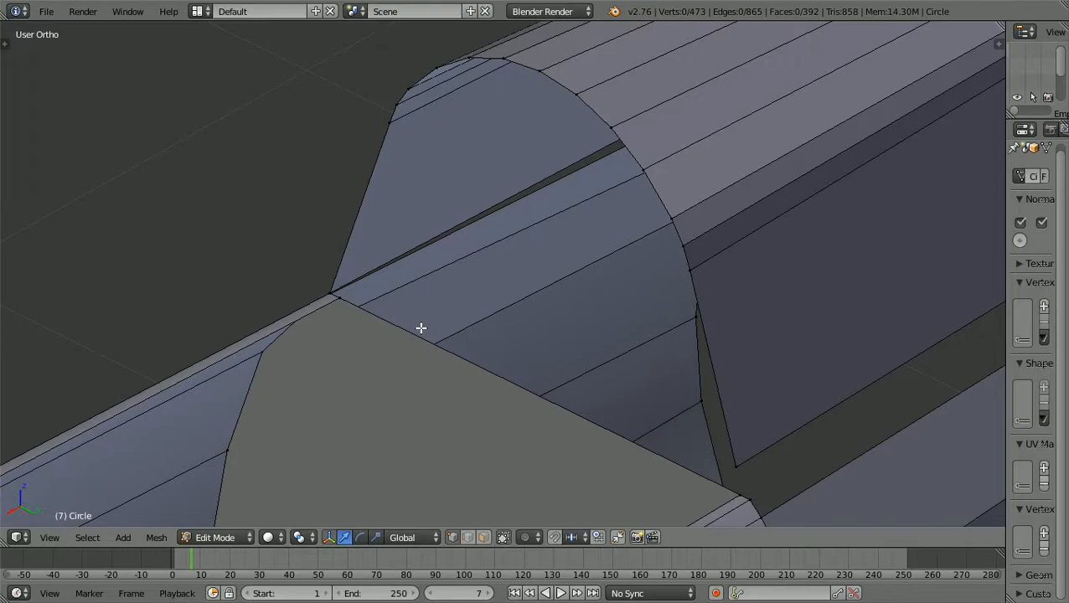
shift+scroll(421, 328, down, 6)
ctrl+scroll(421, 328, up, 1)
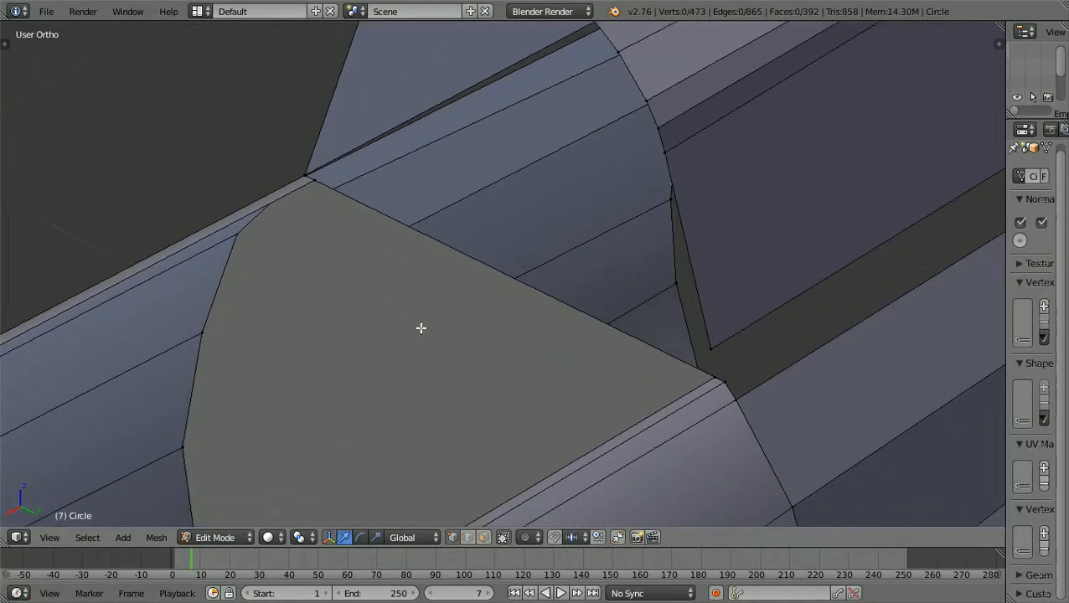
ctrl+scroll(420, 328, up, 4)
scroll(421, 327, up, 1)
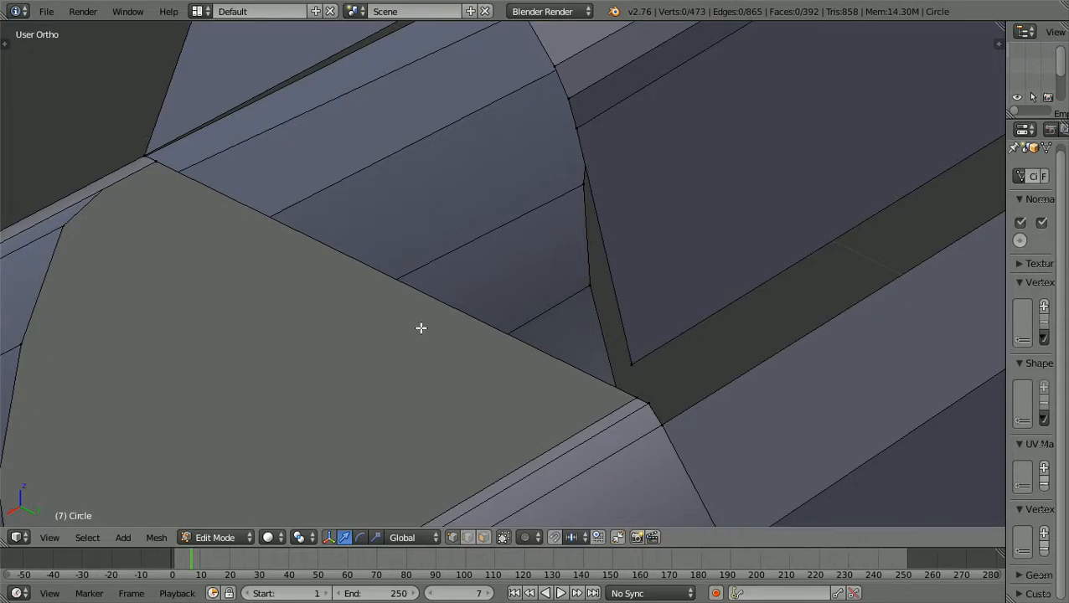
ctrl+scroll(421, 327, up, 2)
scroll(420, 327, up, 1)
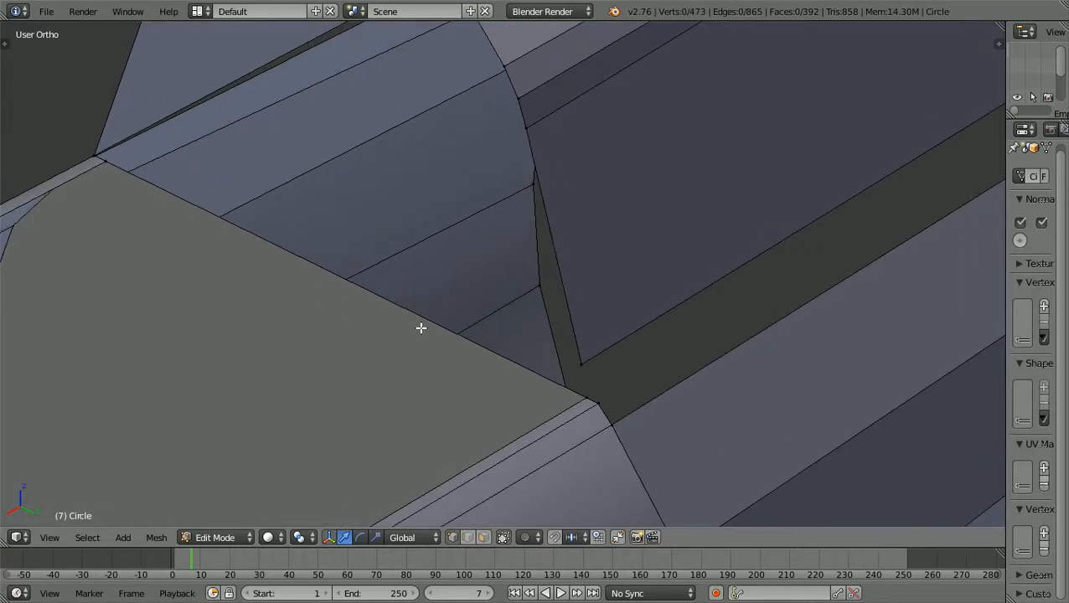
right_click(599, 380)
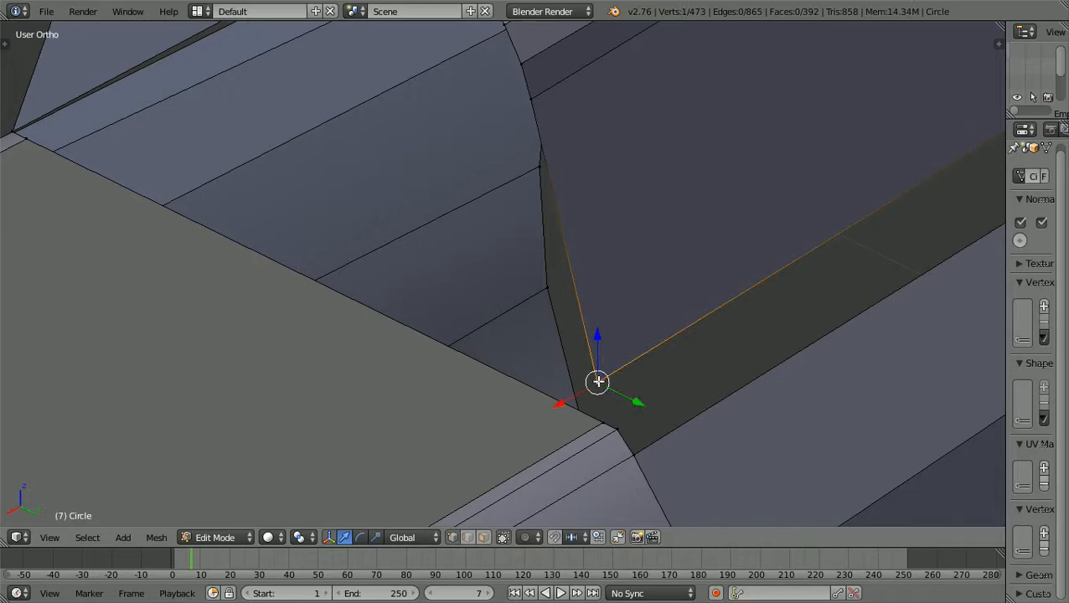
shift+right_click(618, 431)
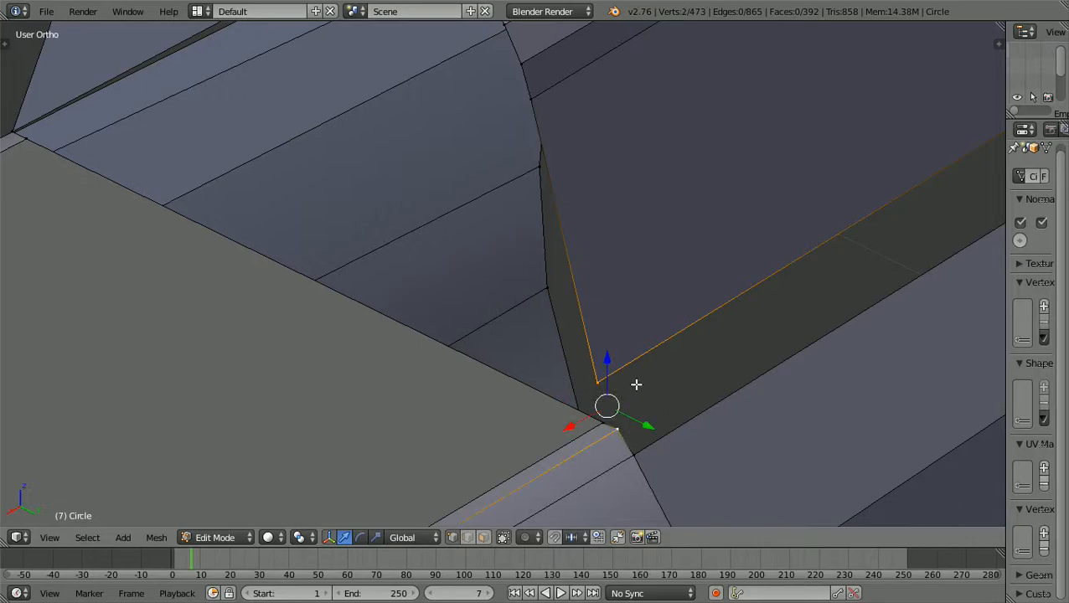
key(w)
click(599, 267)
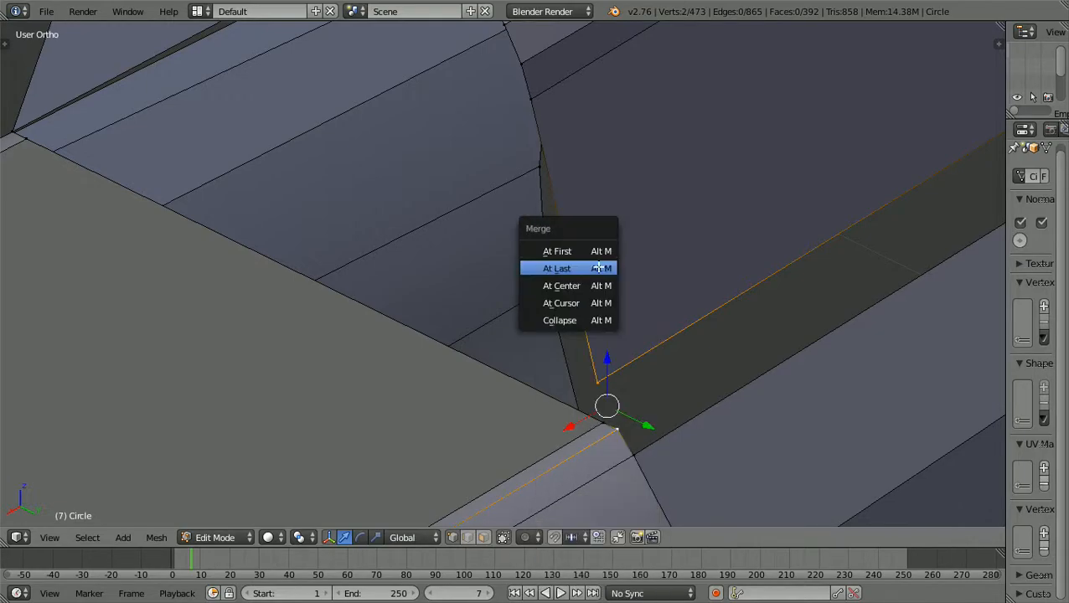
click(599, 267)
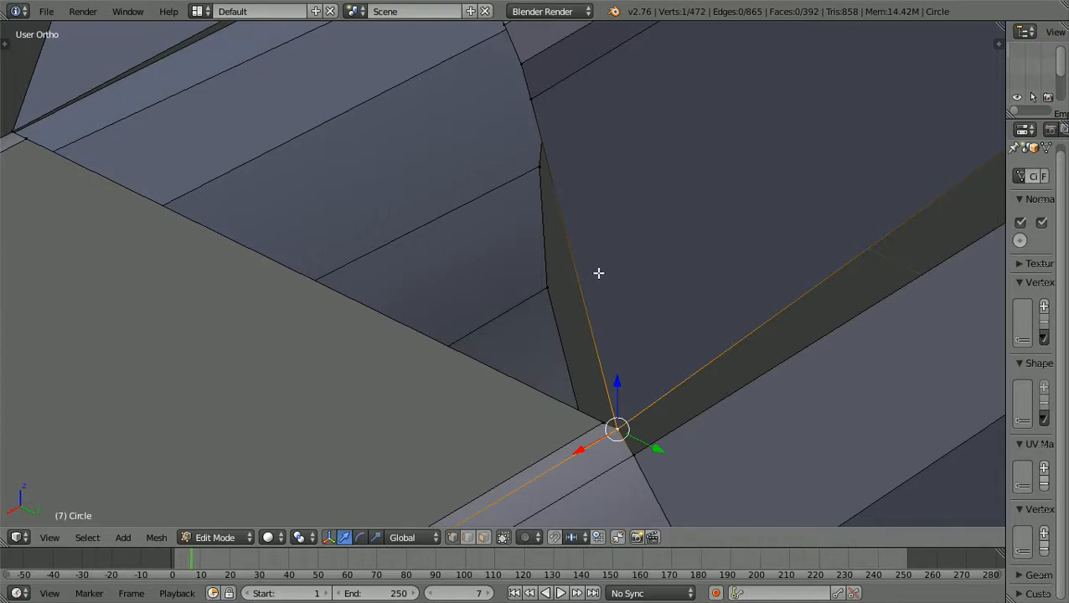
key(a)
- In wireframe front view, lower the rear canopy's two lower rear corner vertices about 0.053 along Z, level with the forward corners
scroll(598, 273, down, 5)
key(KP_1)
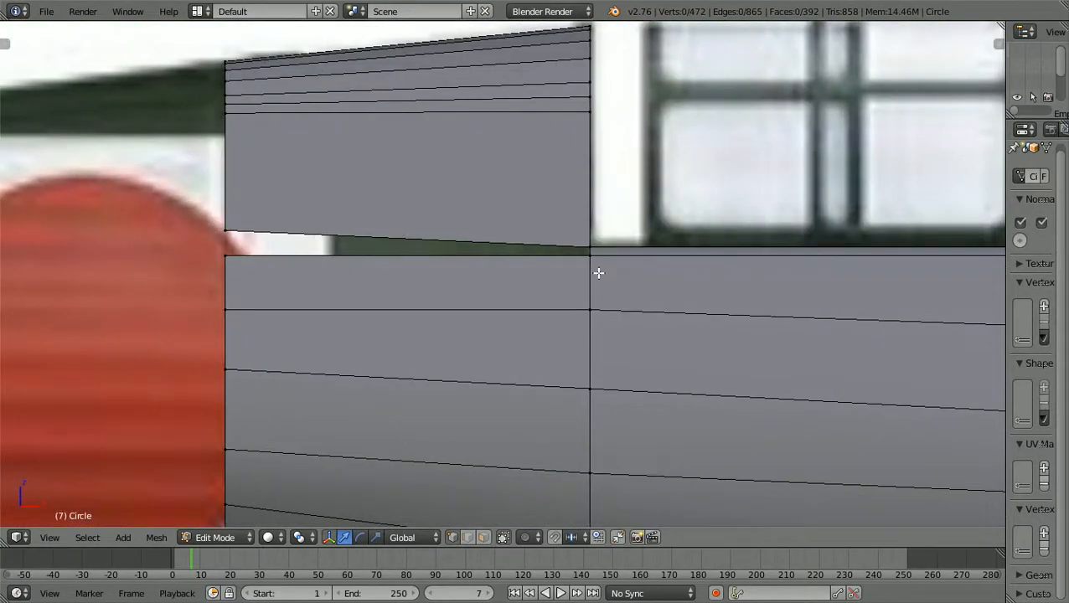
scroll(598, 273, down, 3)
scroll(598, 273, up, 3)
ctrl+scroll(599, 273, down, 3)
scroll(599, 274, up, 1)
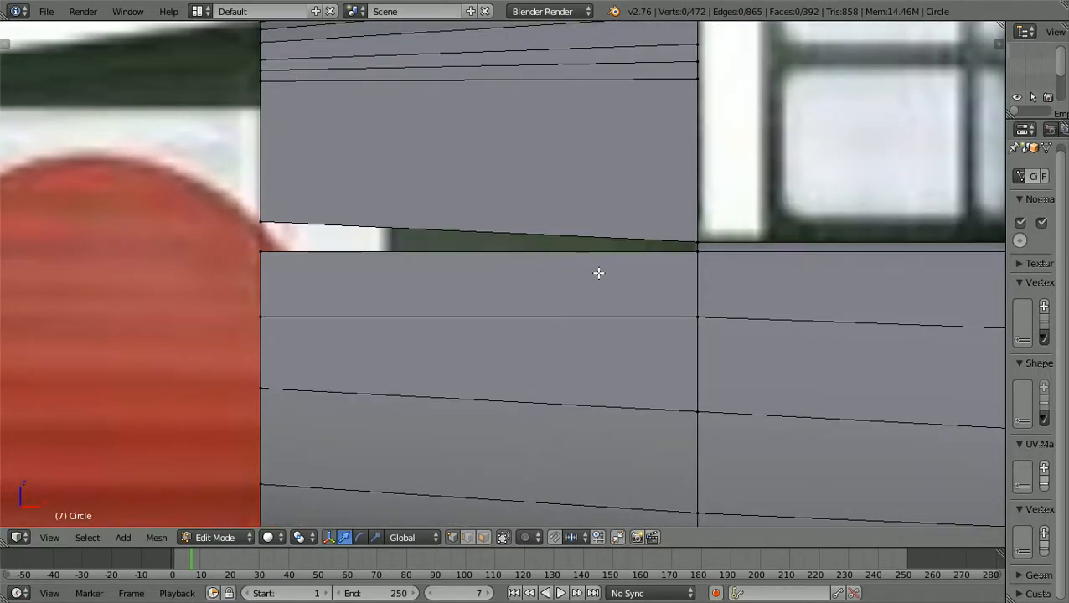
shift+scroll(598, 273, up, 1)
shift+scroll(598, 273, up, 1)
ctrl+scroll(598, 273, down, 3)
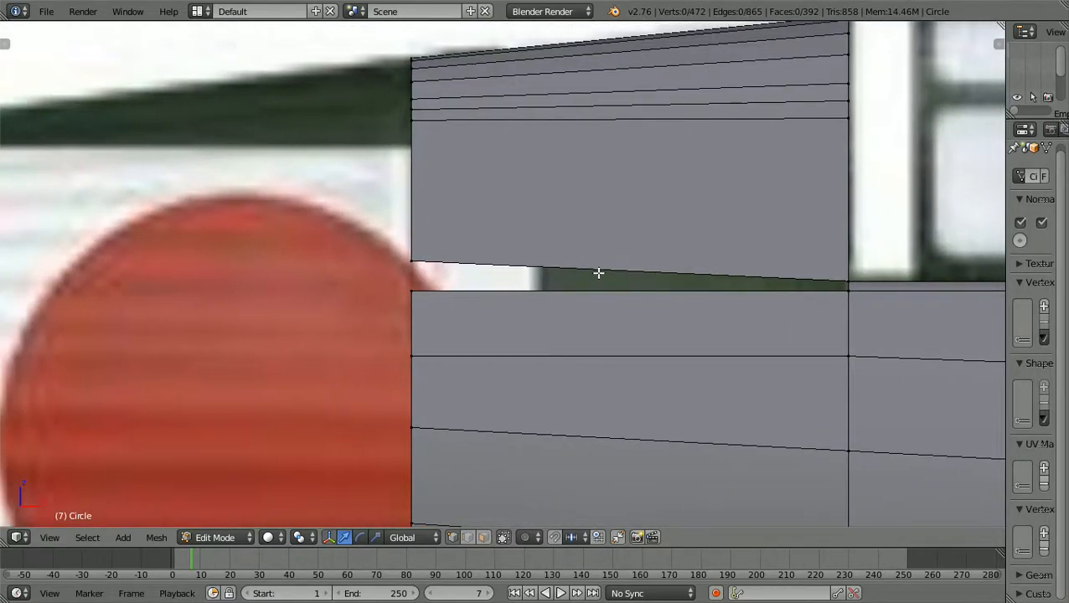
scroll(599, 273, up, 5)
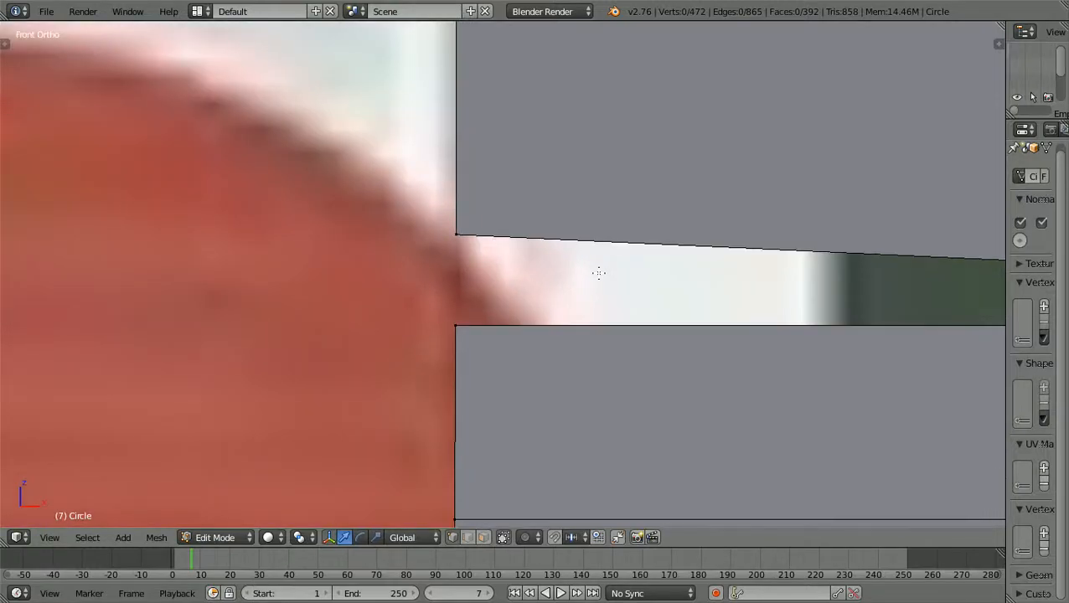
scroll(599, 273, down, 1)
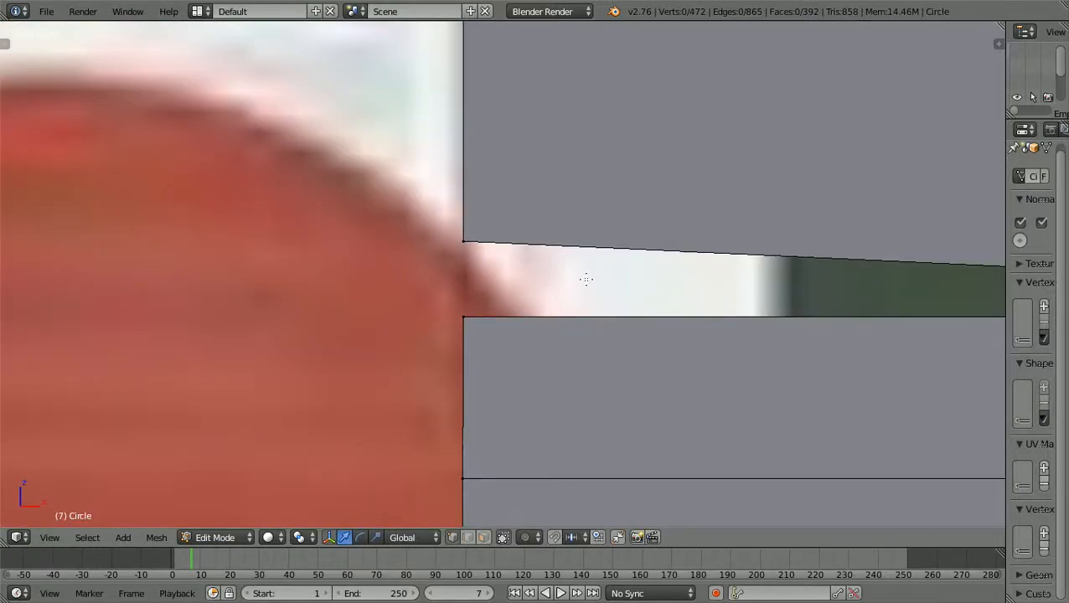
key(z)
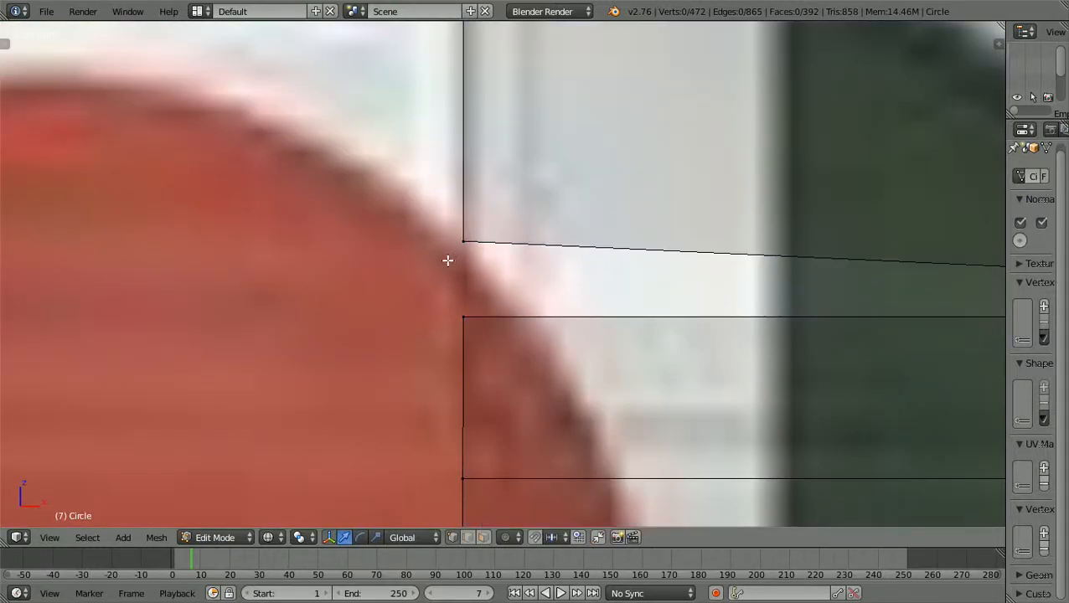
right_click(484, 229)
key(KP_1)
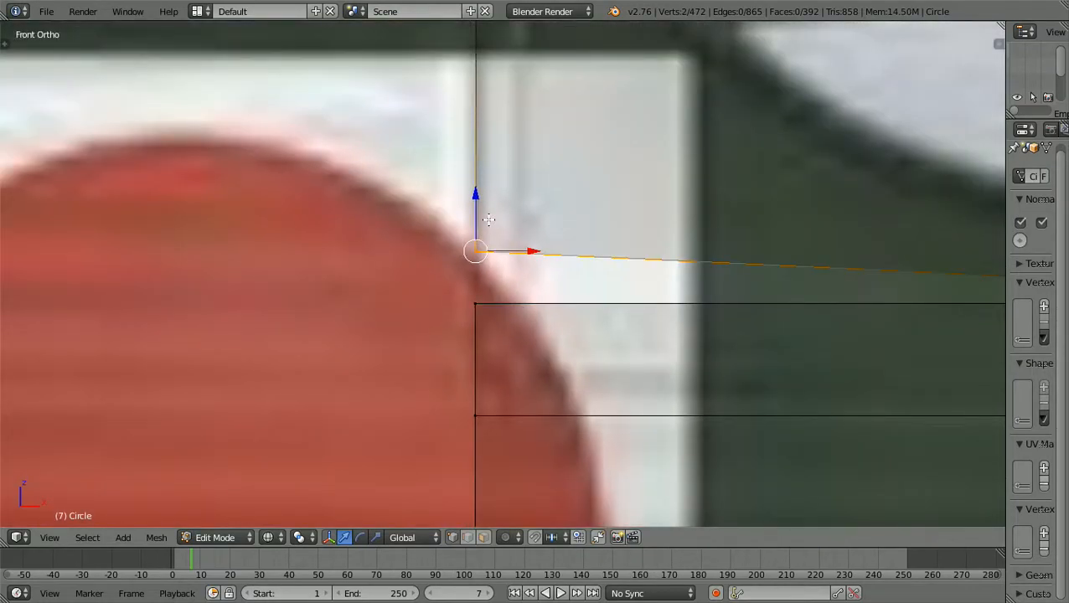
ctrl+scroll(489, 219, up, 15)
ctrl+scroll(488, 219, down, 2)
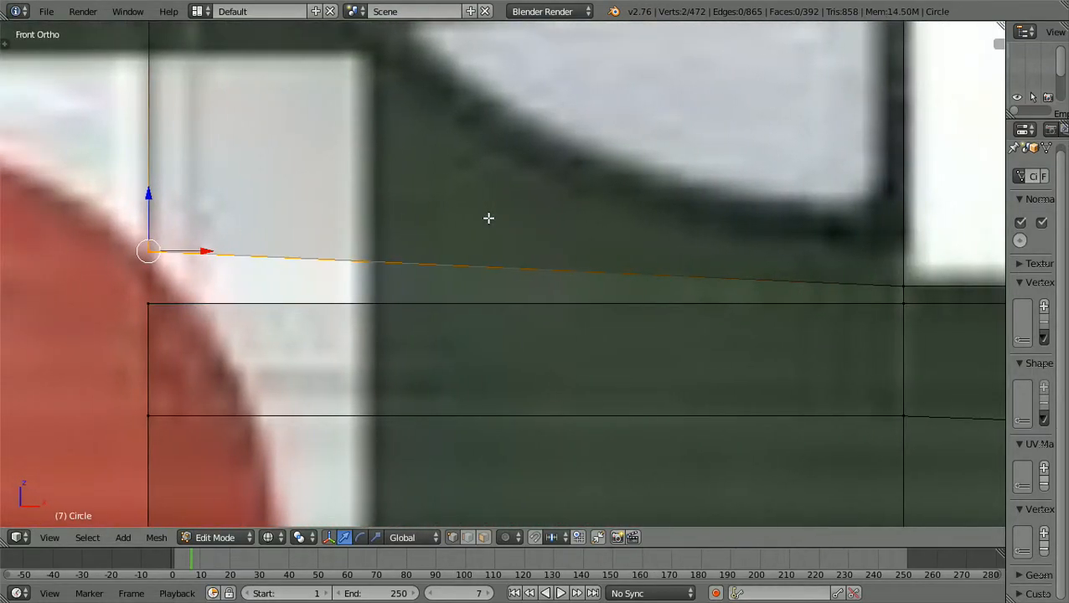
shift+scroll(488, 218, up, 2)
scroll(488, 218, up, 2)
scroll(488, 218, down, 1)
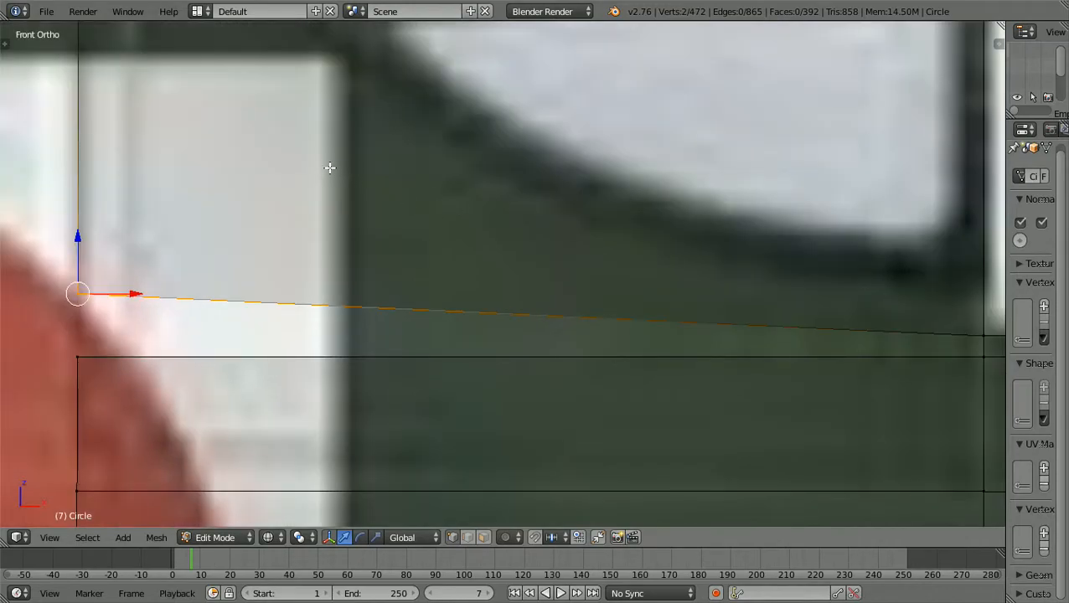
key(g)
key(z)
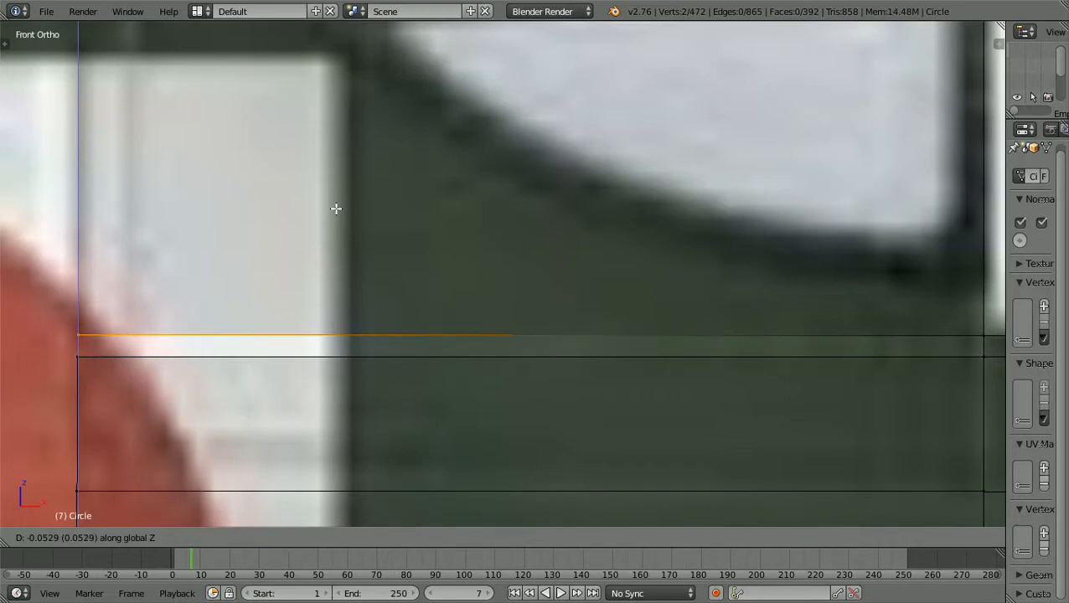
click(336, 209)
- Add the vertices at the rear canopy's lower forward corners to the selection and flatten them all by scaling to 0 along Z
scroll(336, 208, down, 2)
scroll(336, 209, up, 1)
scroll(337, 208, down, 1)
scroll(336, 209, up, 2)
scroll(336, 209, down, 2)
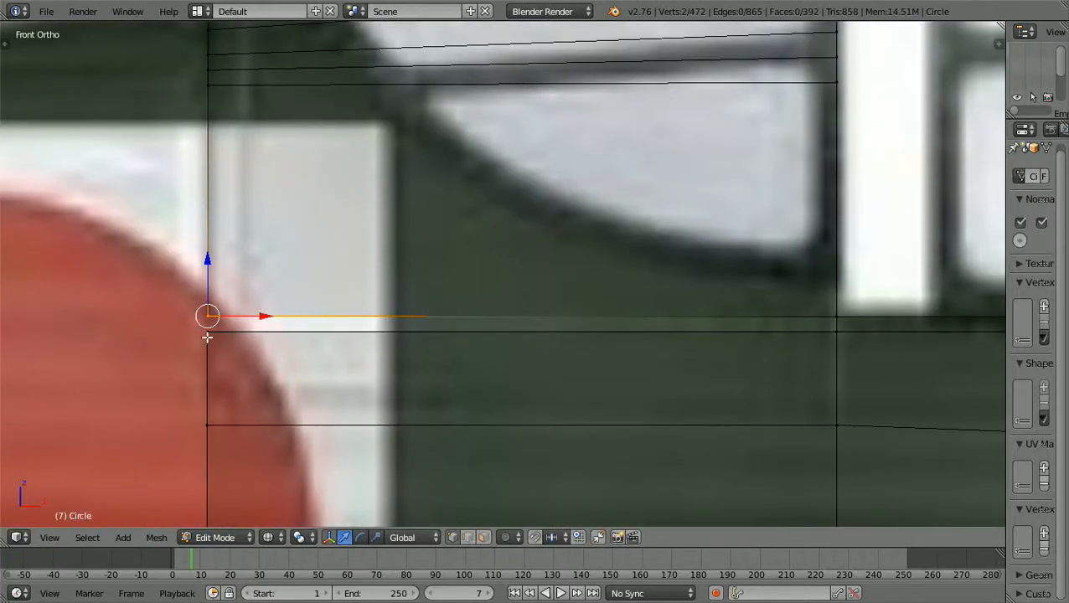
key(b)
drag(782, 329, 843, 300)
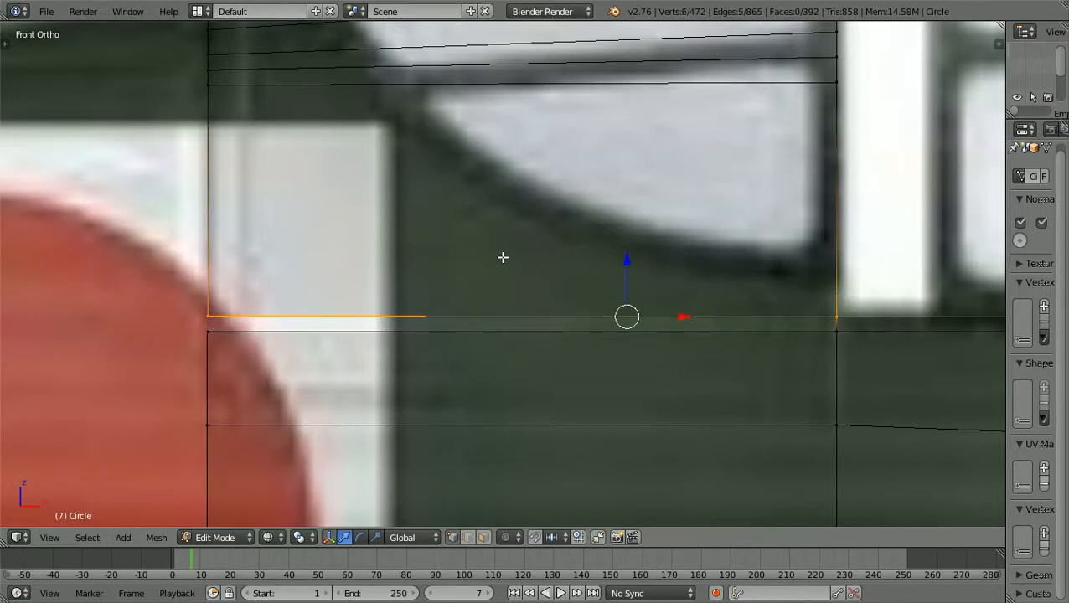
key(s)
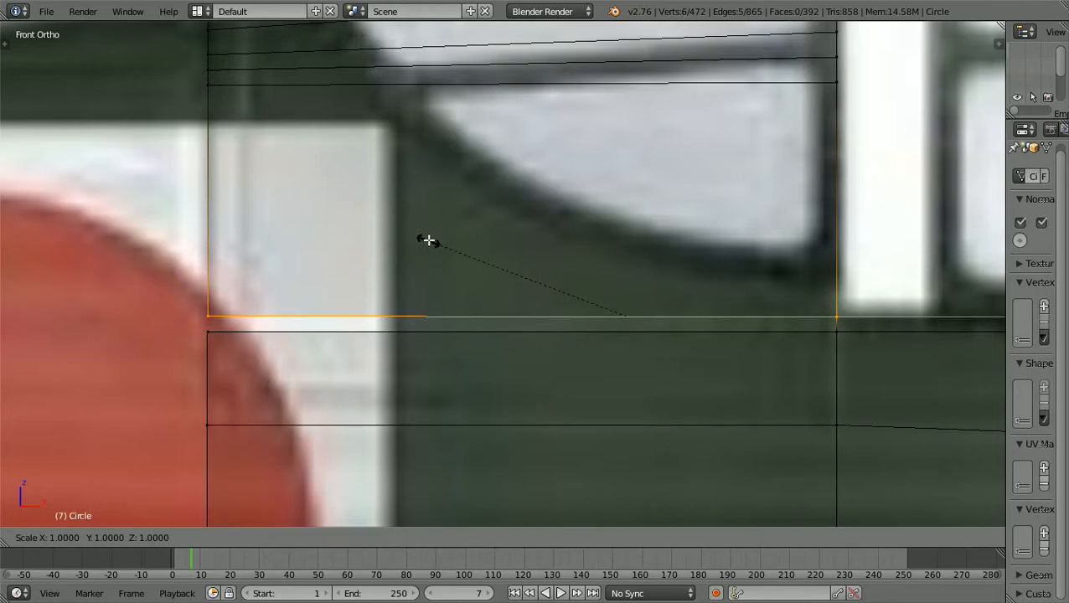
key(z)
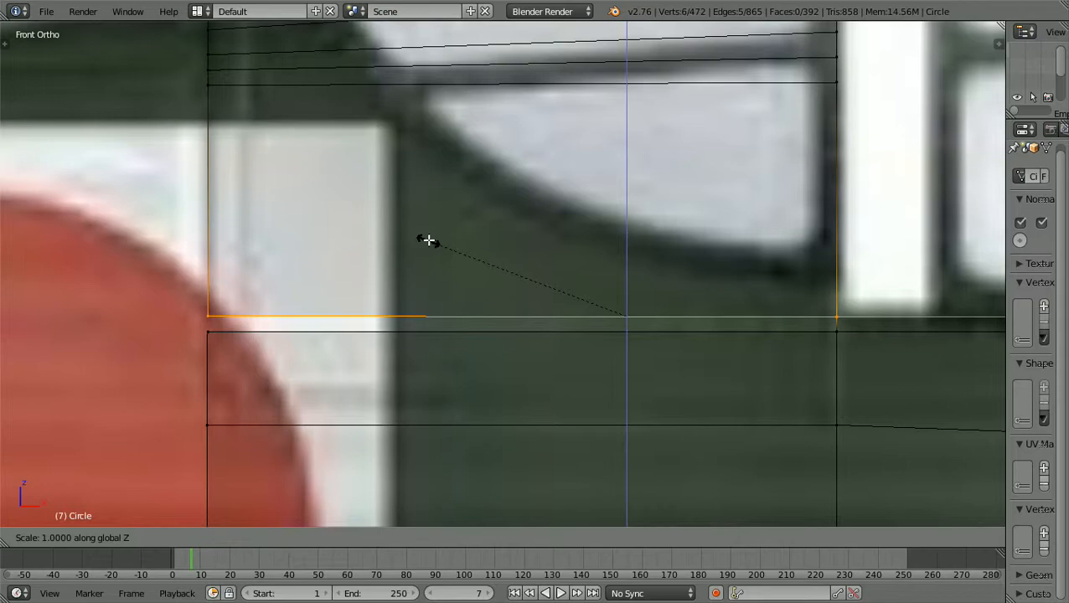
key(0)
key(Return)
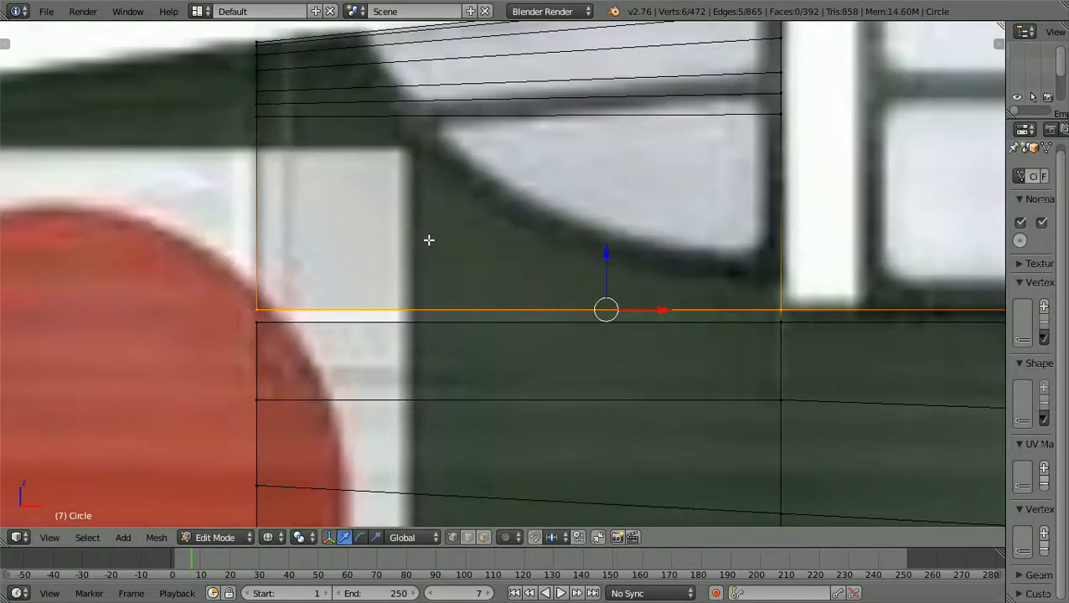
- Clear the vertex selection and return the view to solid shading, facing the open rear end of the rear canopy
scroll(429, 240, down, 1)
key(a)
scroll(429, 241, down, 2)
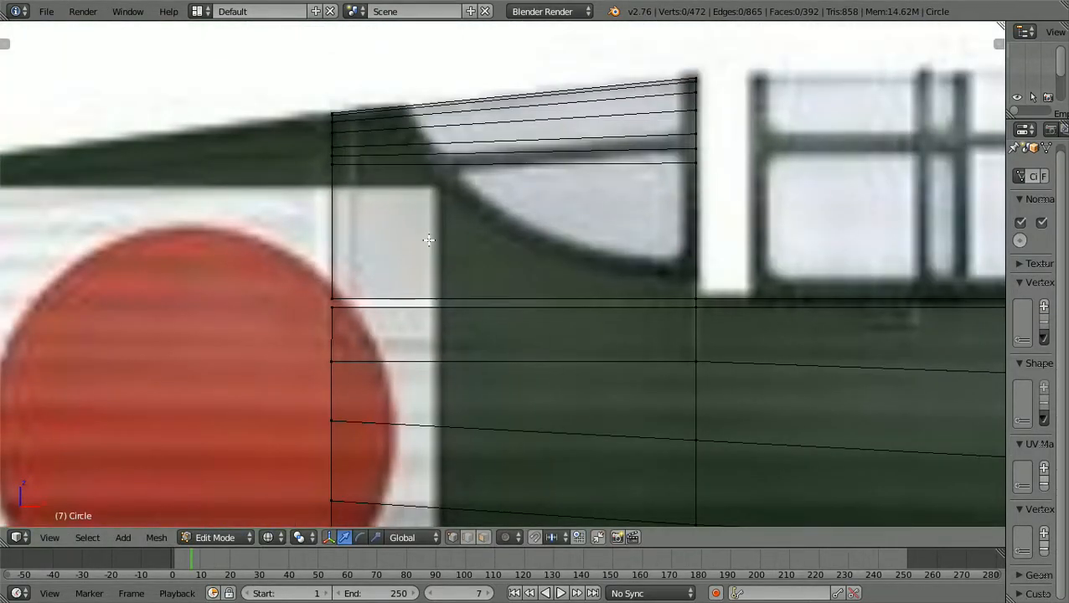
middle_drag(429, 241, 440, 249)
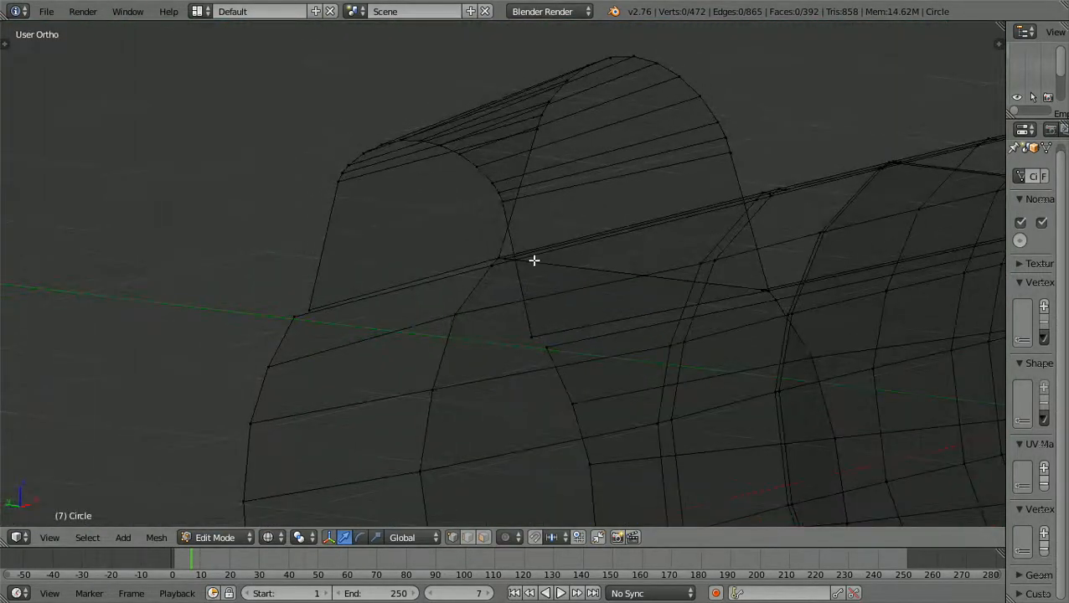
middle_drag(535, 257, 570, 264)
scroll(570, 264, up, 2)
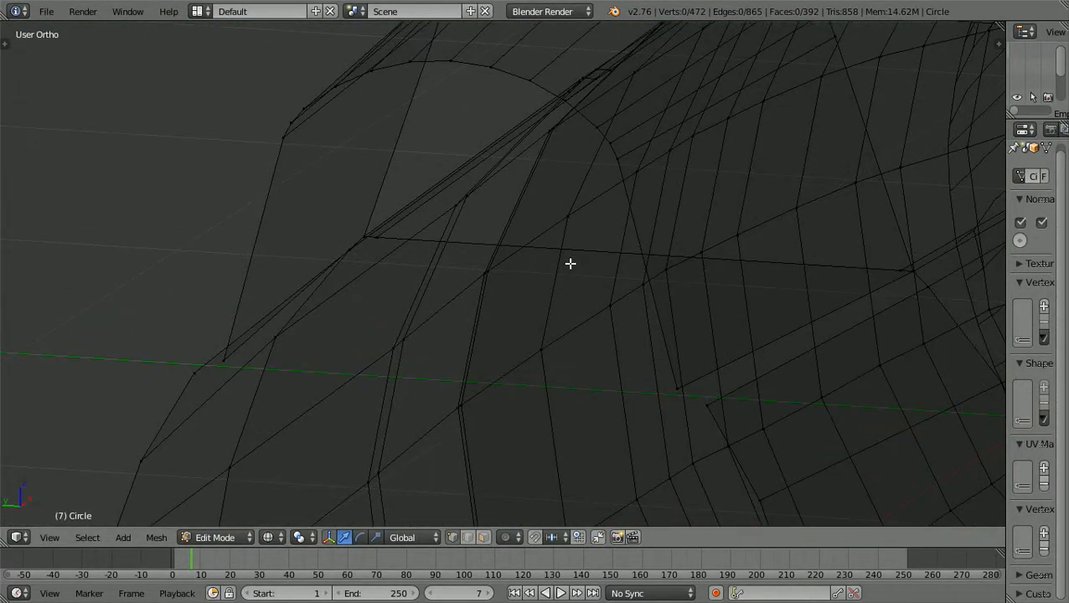
key(z)
scroll(569, 265, down, 1)
middle_drag(569, 268, 599, 278)
scroll(598, 277, up, 1)
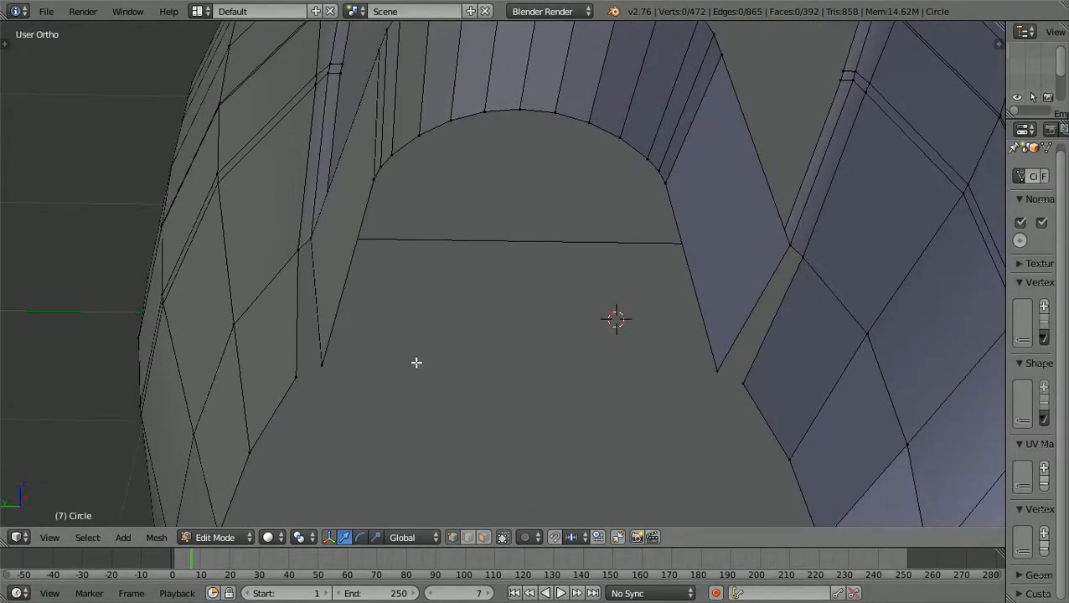
scroll(414, 362, up, 1)
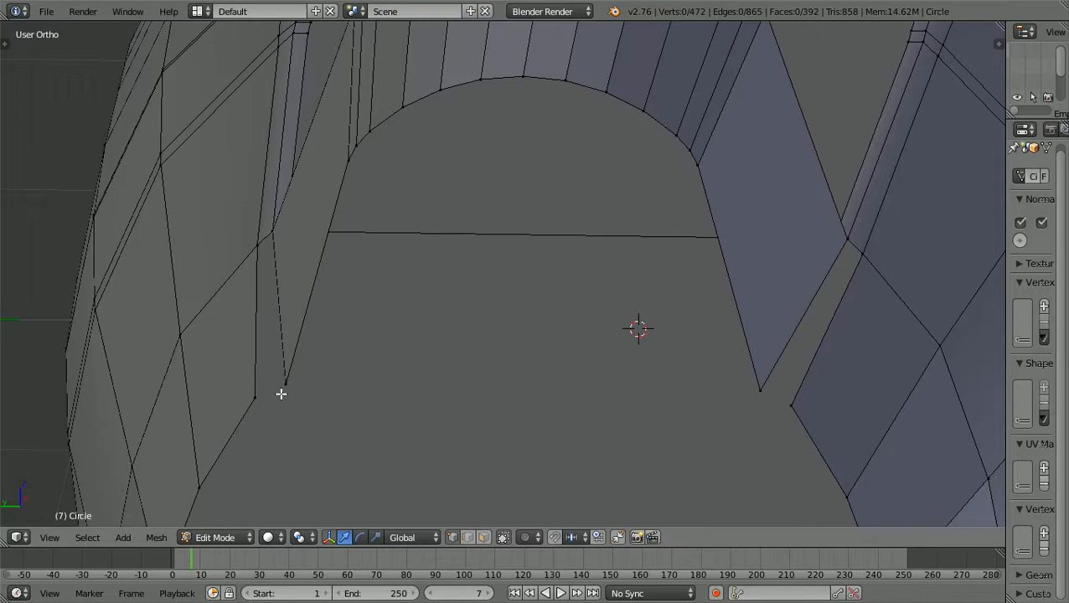
- Select the rear canopy's two lower rear corner vertices and widen them by scaling about 1.0688 along Y
key(b)
drag(281, 400, 294, 357)
key(b)
drag(751, 392, 765, 379)
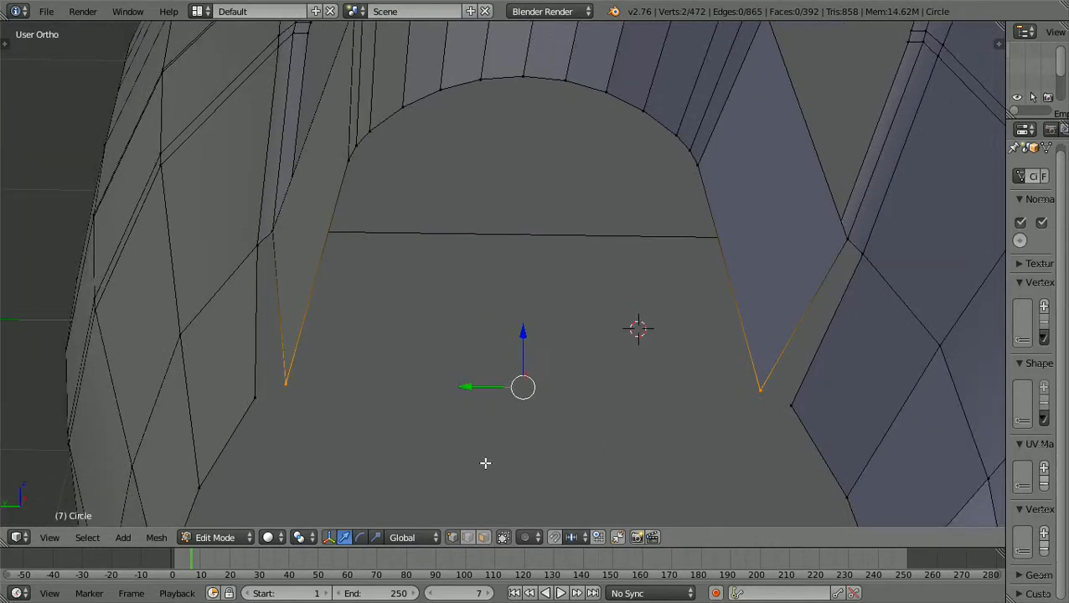
key(s)
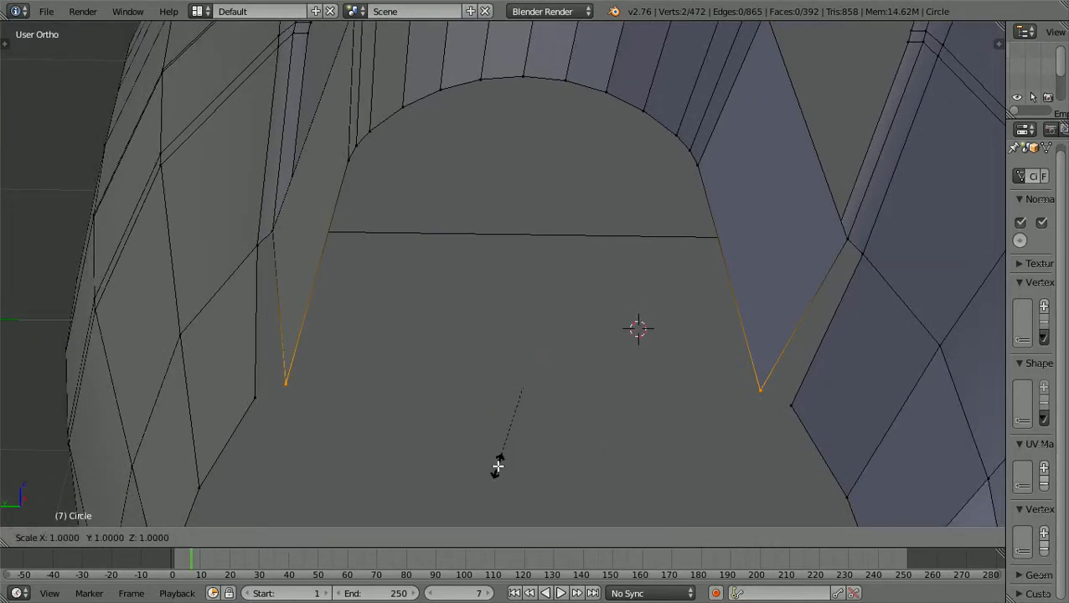
key(y)
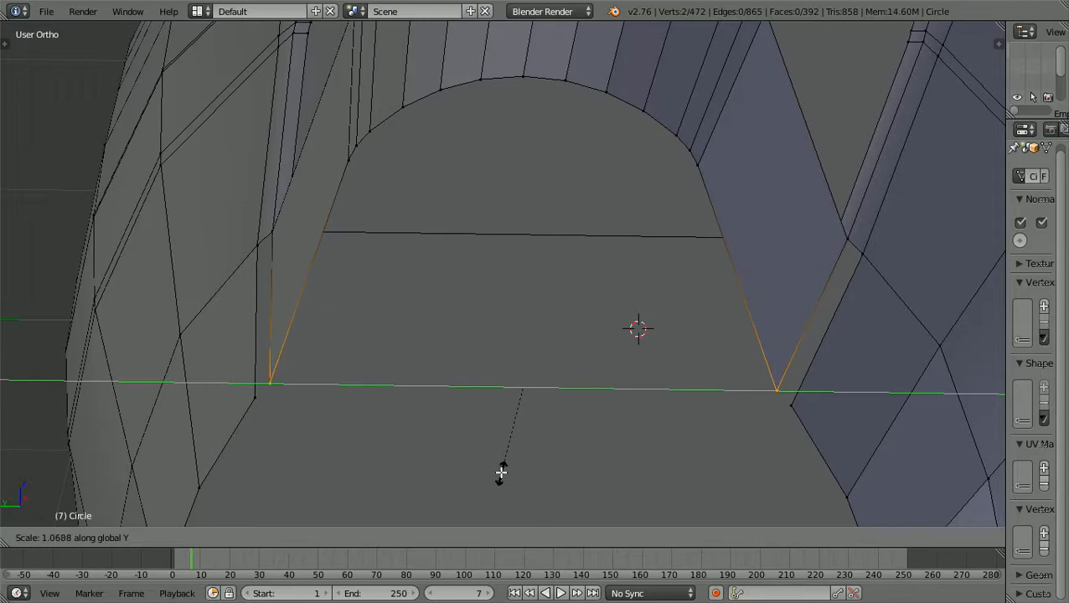
click(501, 473)
scroll(501, 459, down, 2)
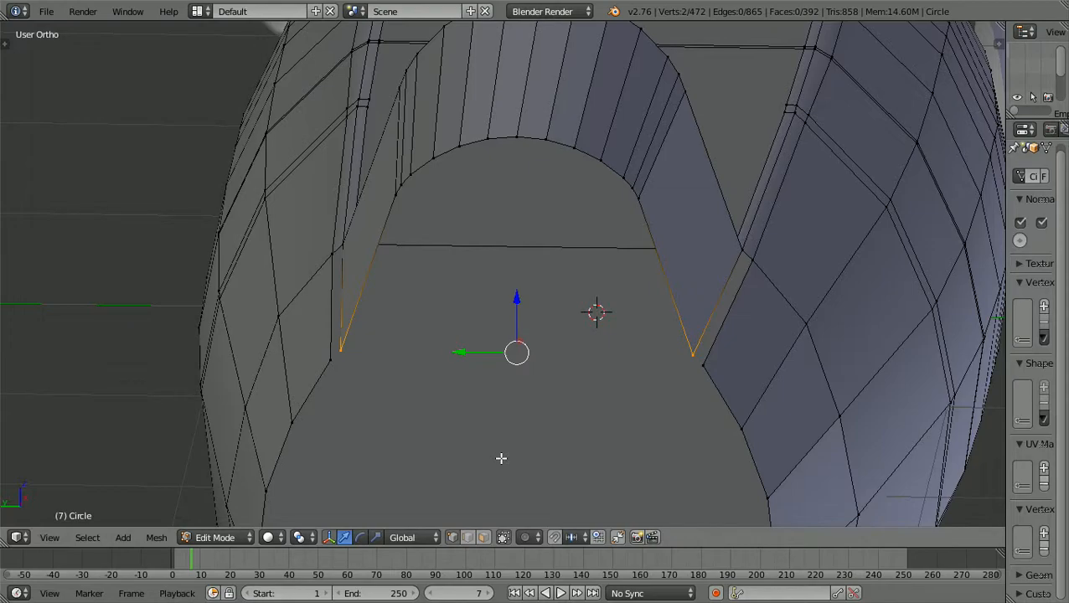
- In left orthographic view, fine-tune the spacing of the two lower rear corner vertices by scaling about 0.9994 along Y
key(ctrl+KP_3)
scroll(501, 459, up, 4)
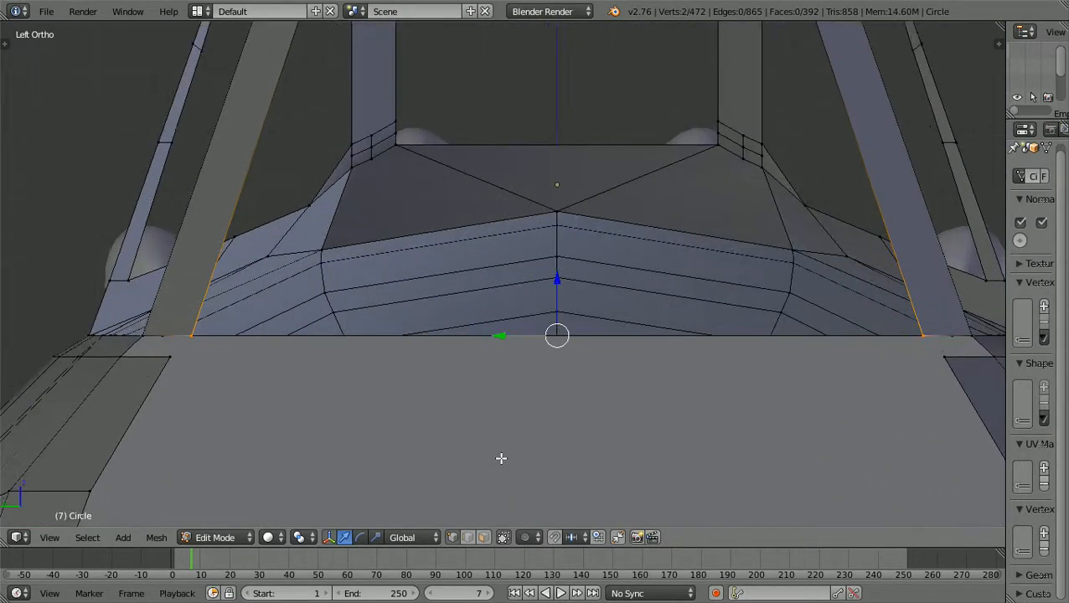
scroll(501, 459, up, 1)
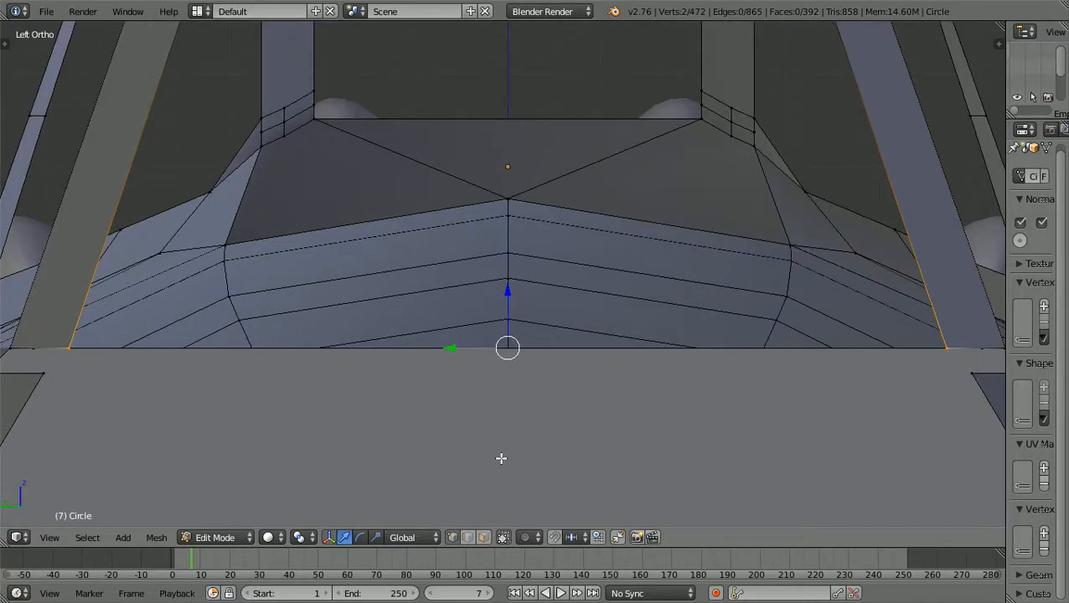
ctrl+scroll(501, 458, down, 3)
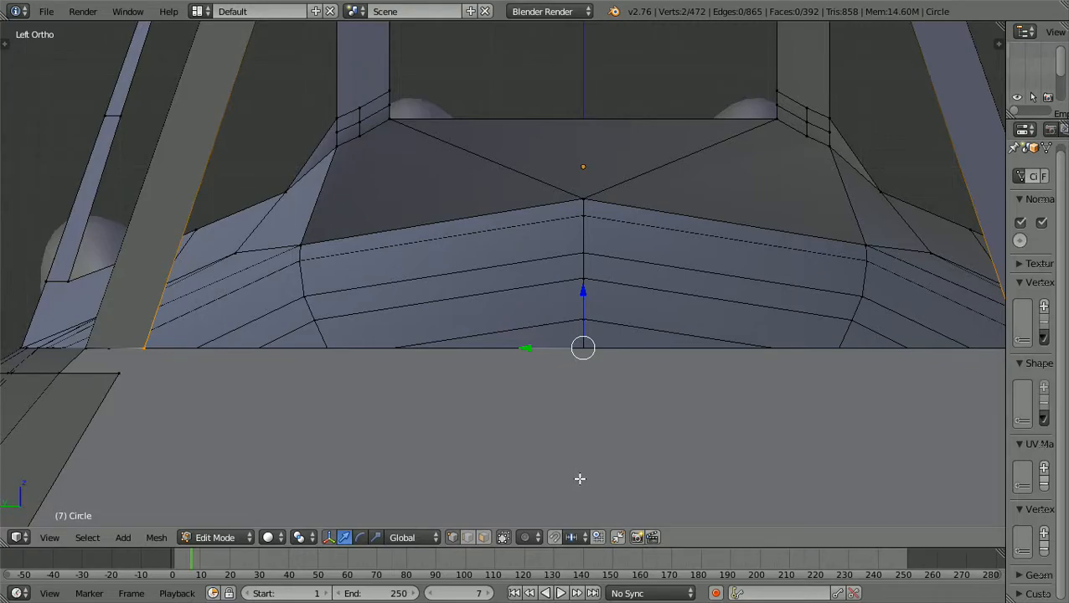
ctrl+scroll(580, 479, down, 6)
scroll(580, 479, up, 2)
ctrl+scroll(580, 480, down, 2)
ctrl+scroll(580, 480, down, 1)
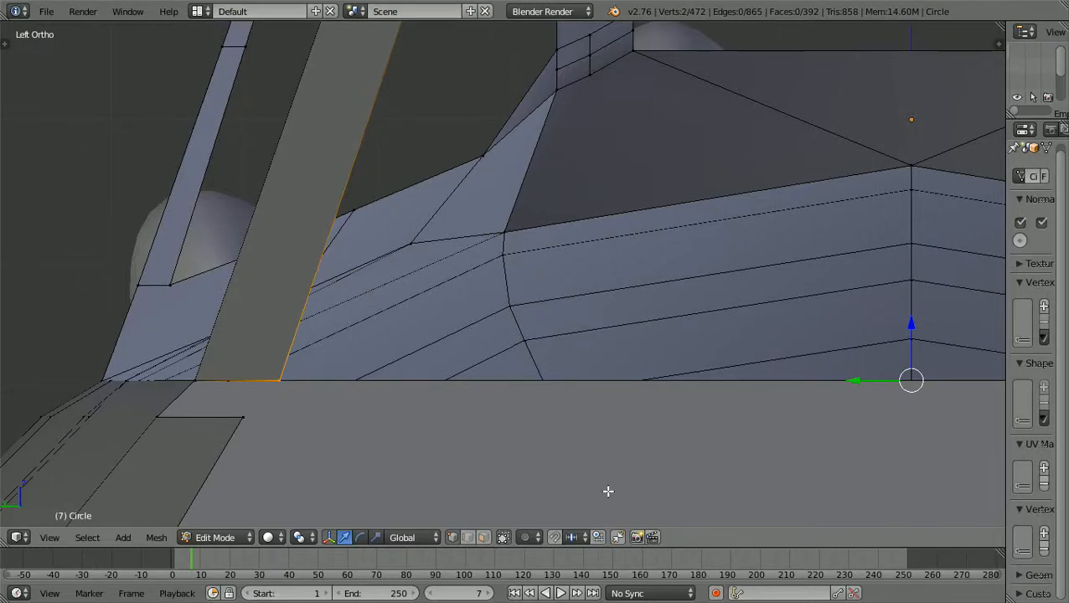
key(s)
key(y)
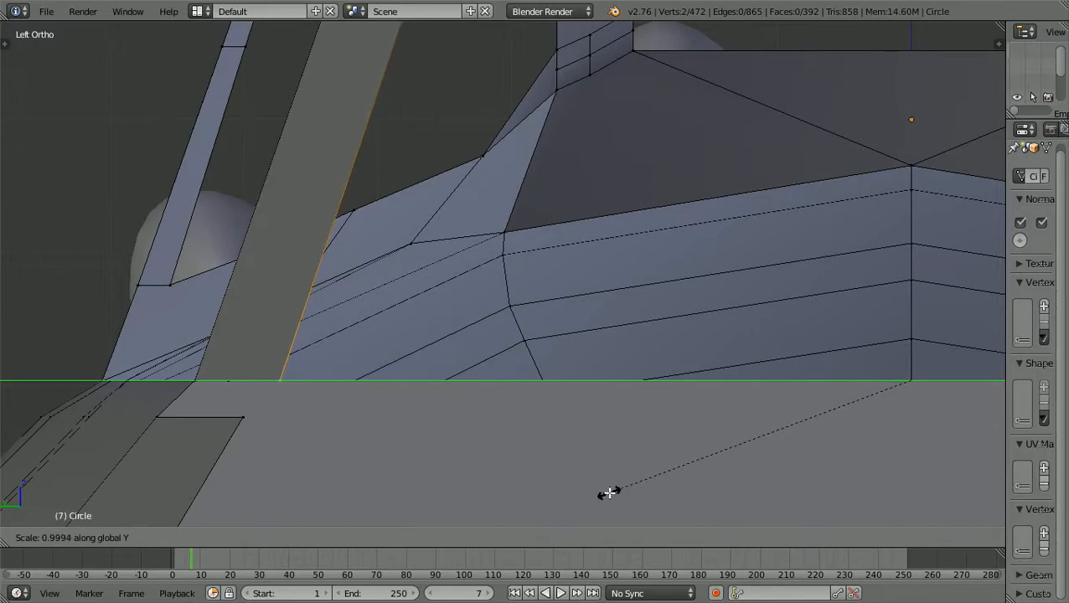
click(609, 495)
- Examine how the rear canopy's lower edges line up with the fuselage, from above and in perspective around the canopy
scroll(604, 490, down, 6)
middle_drag(601, 479, 513, 511)
scroll(512, 510, down, 4)
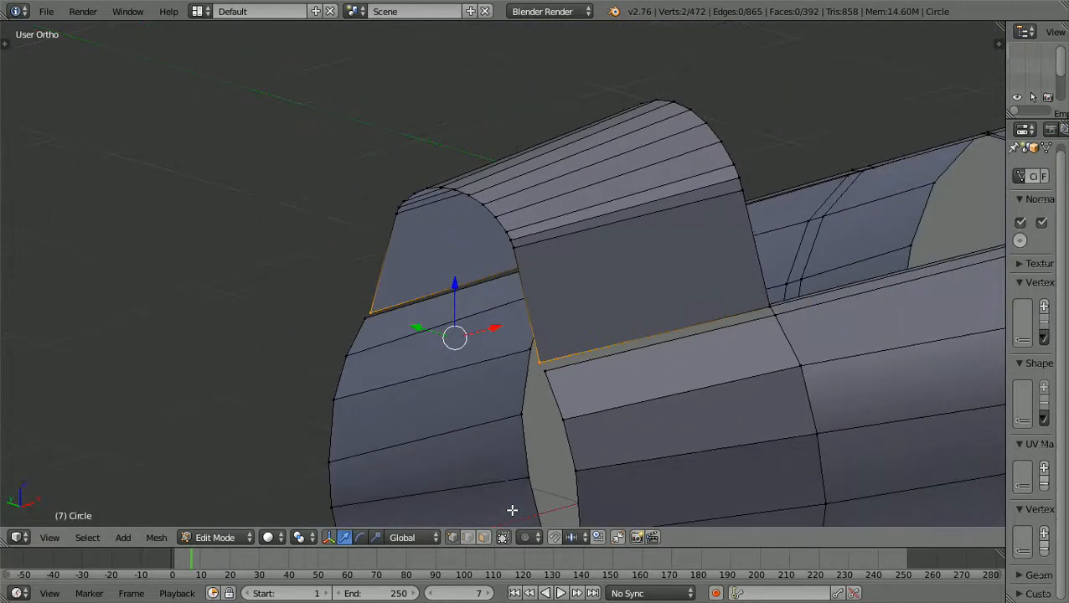
key(KP_7)
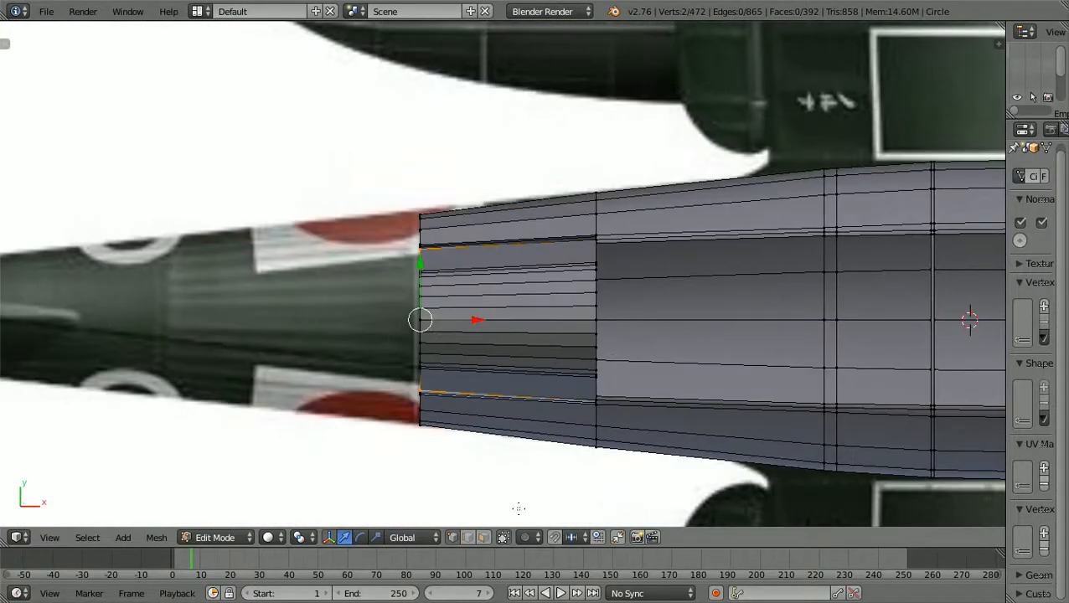
scroll(519, 508, up, 5)
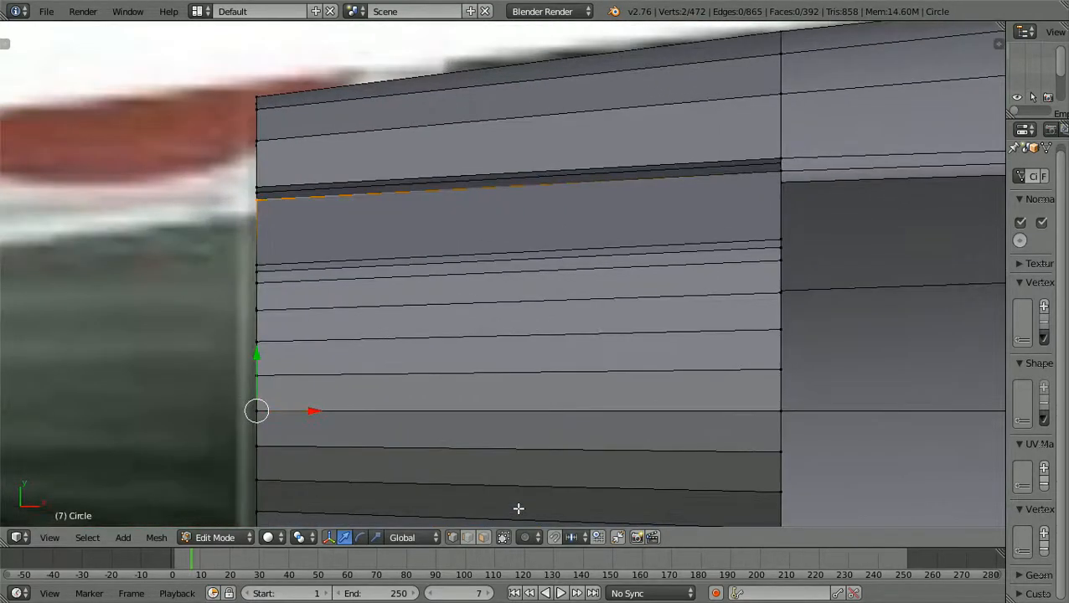
scroll(519, 509, down, 4)
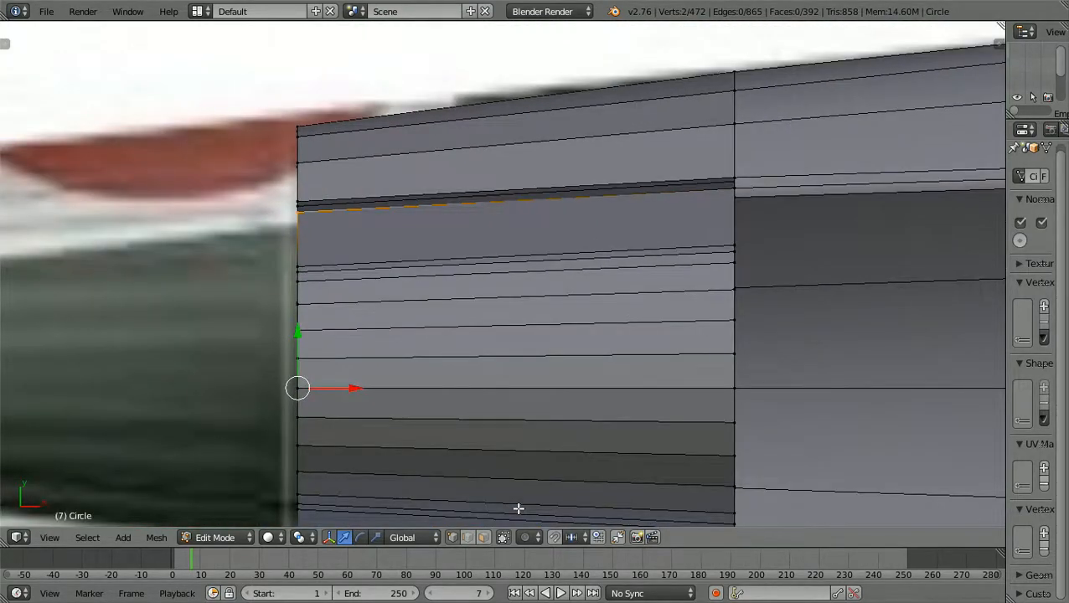
middle_drag(518, 509, 365, 361)
scroll(413, 375, up, 2)
scroll(365, 361, down, 1)
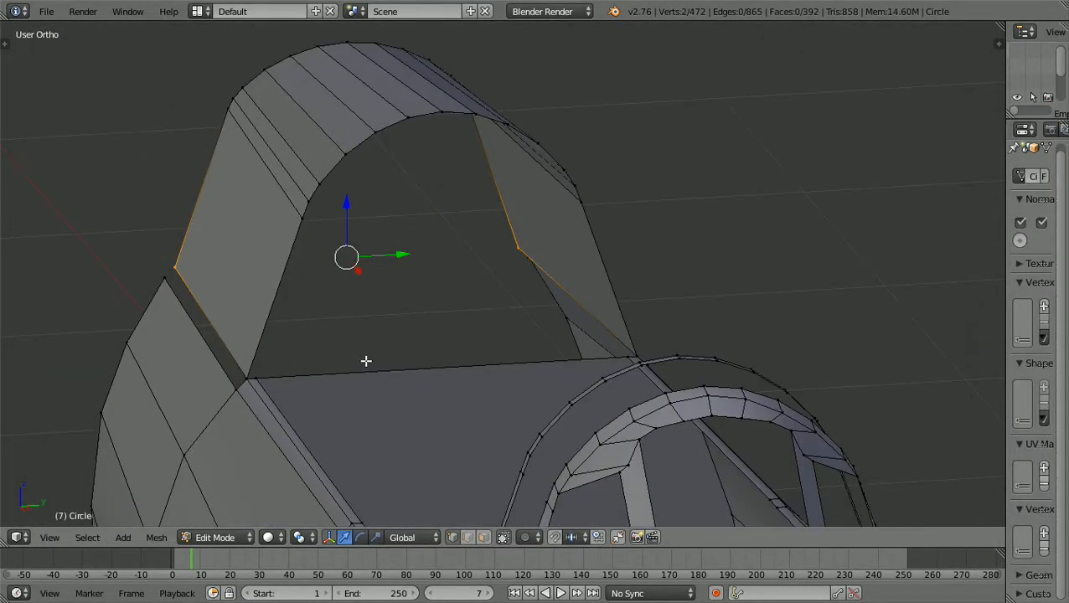
- Fill the gap between the rear canopy's lower edge and the fuselage's upper edge on the negative Y side with a face
ctrl+scroll(379, 374, down, 10)
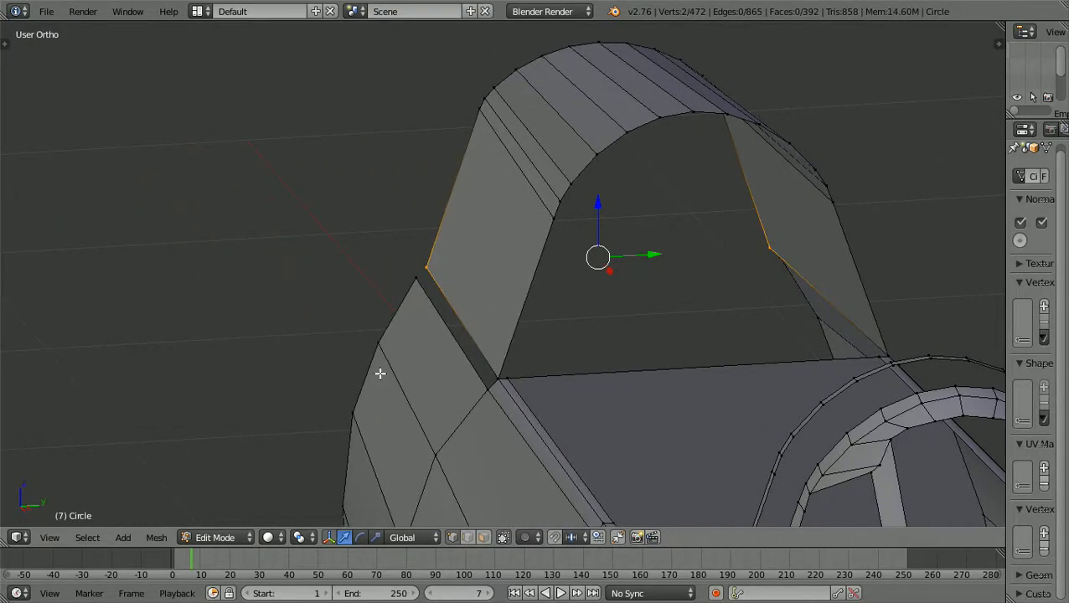
scroll(380, 374, up, 1)
scroll(380, 374, up, 1)
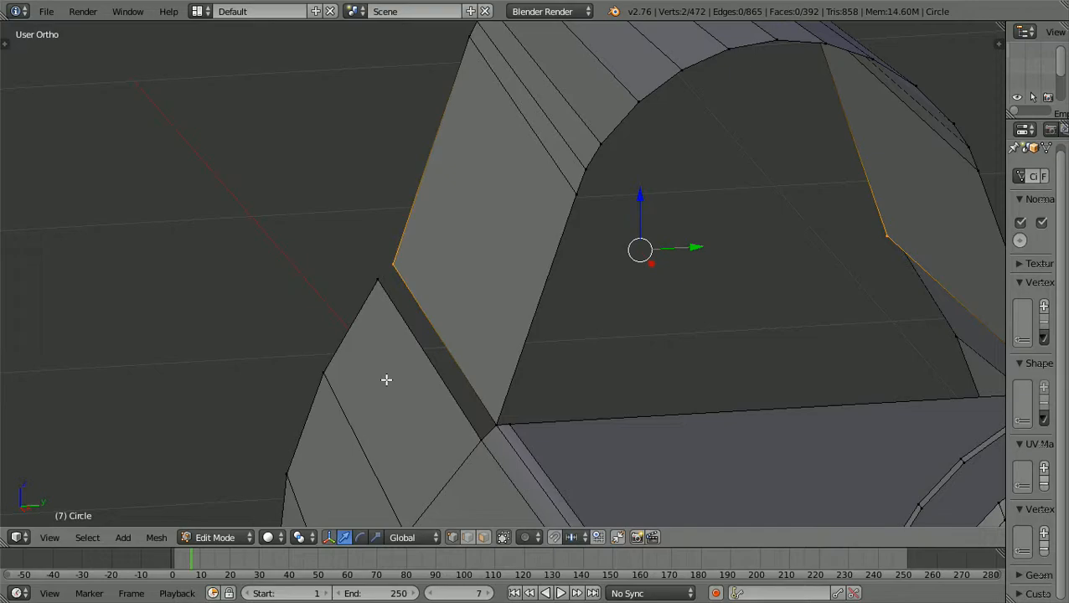
key(a)
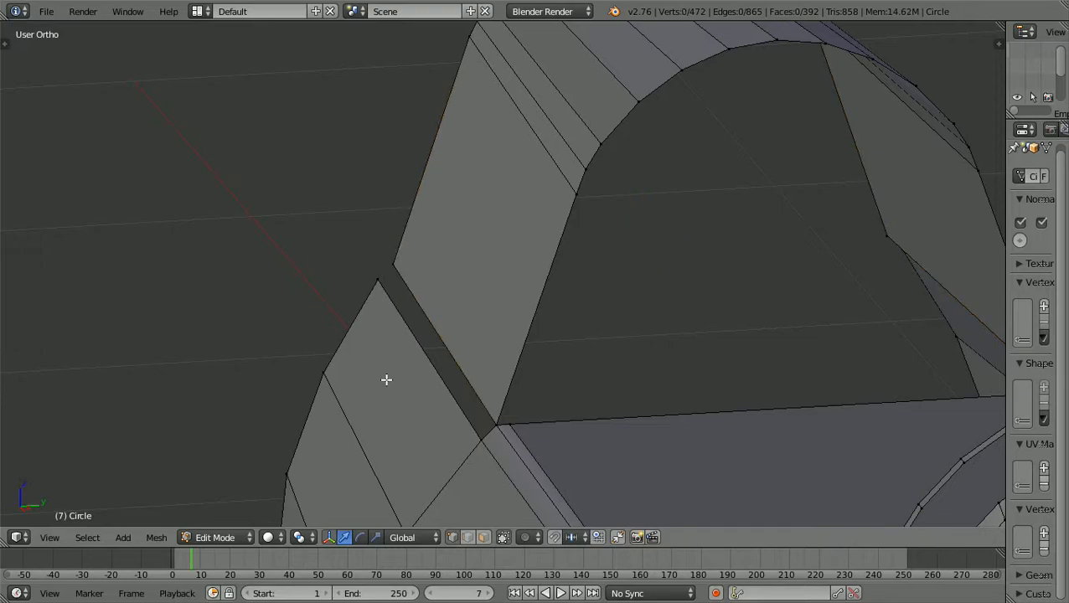
scroll(386, 380, down, 1)
middle_drag(386, 380, 433, 389)
scroll(434, 389, up, 1)
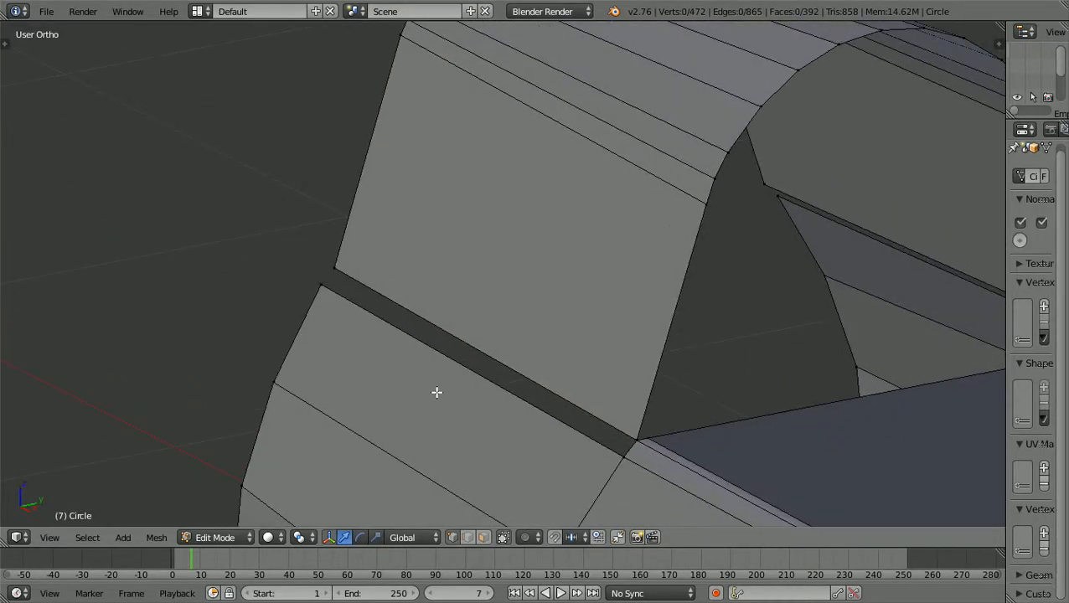
scroll(435, 395, up, 1)
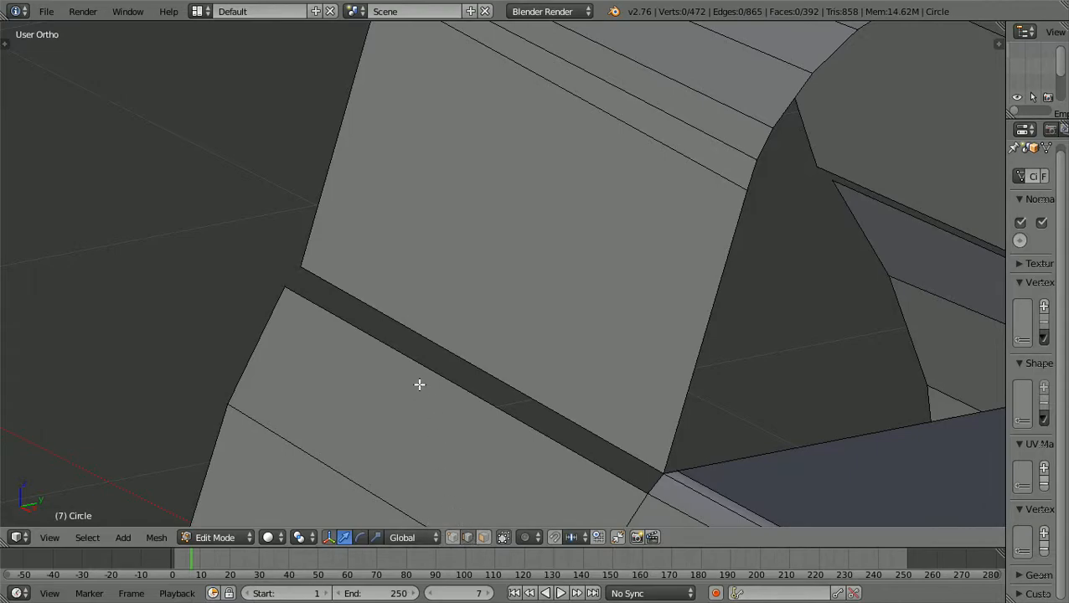
right_click(424, 366)
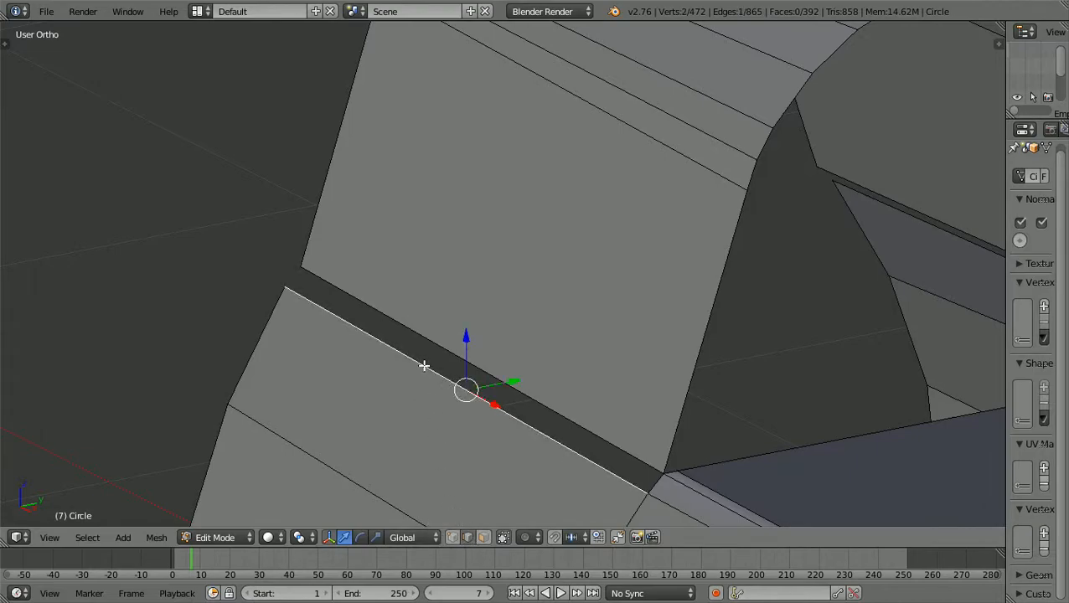
shift+right_click(448, 350)
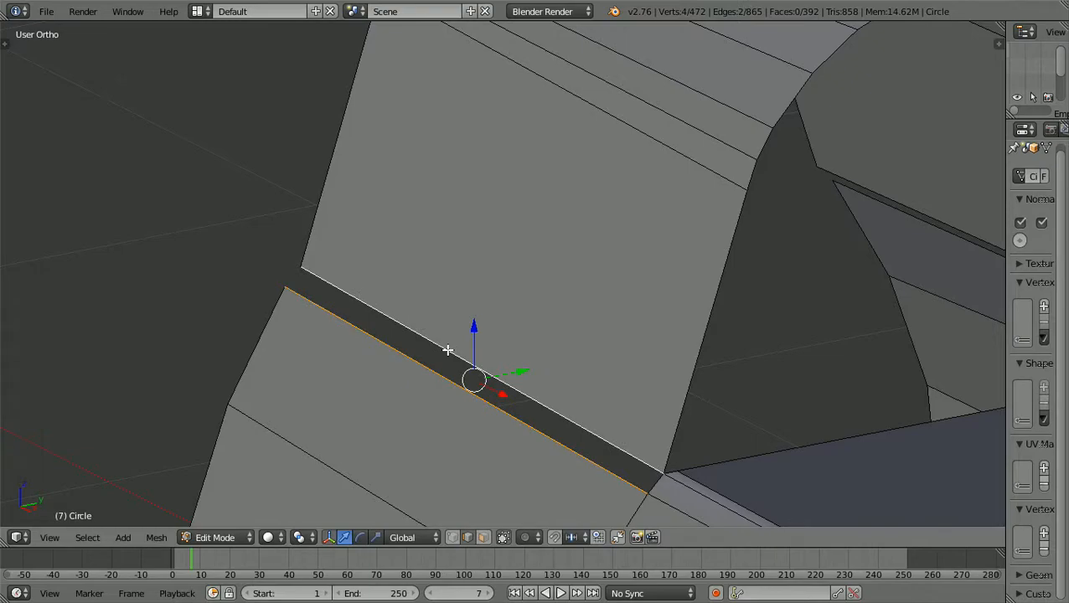
key(f)
key(a)
- Fill the matching gap between the rear canopy and the fuselage on the positive Y side with a face
mouse_move(448, 350)
middle_down()
mouse_move(378, 342)
mouse_move(386, 340)
mouse_move(403, 354)
mouse_move(417, 344)
mouse_move(348, 348)
mouse_move(444, 353)
middle_up()
scroll(399, 360, down, 2)
scroll(446, 354, up, 2)
ctrl+scroll(445, 355, up, 9)
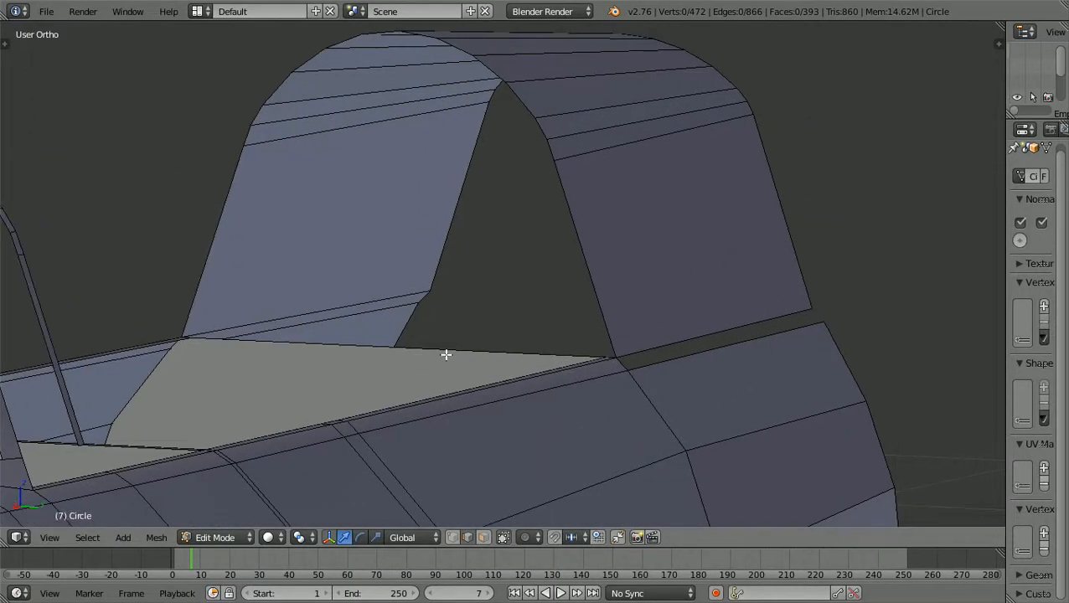
scroll(446, 354, up, 2)
right_click(580, 371)
shift+right_click(580, 390)
key(f)
key(a)
scroll(520, 400, down, 5)
- Inspect the whole fuselage and cockpit from the front and side, checking how the rear canopy joins the body
middle_drag(520, 401, 621, 396)
scroll(621, 396, down, 5)
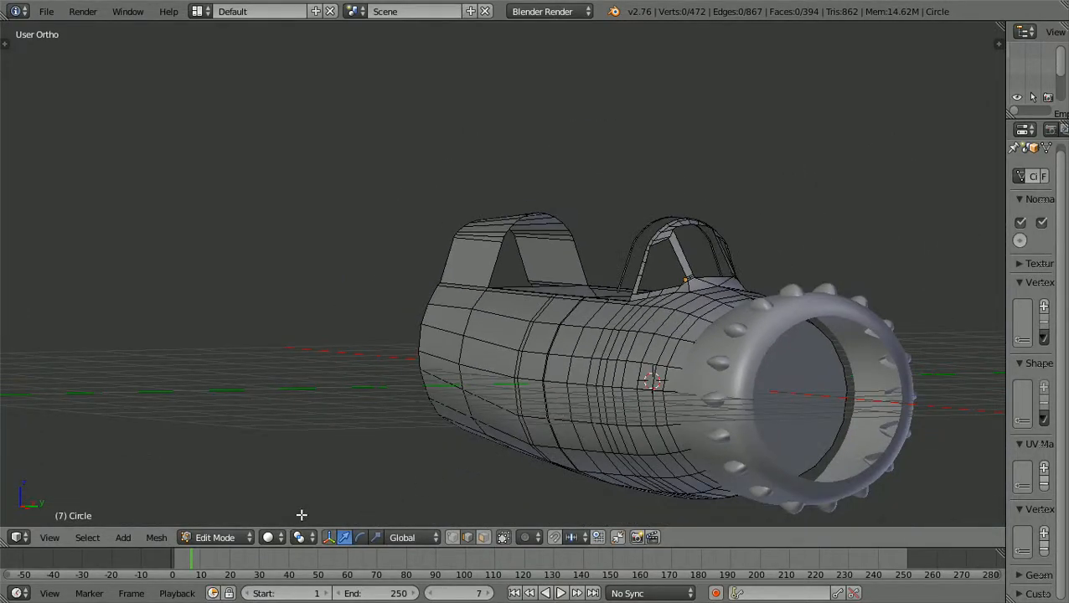
scroll(301, 511, up, 1)
ctrl+scroll(301, 511, up, 5)
ctrl+scroll(301, 511, down, 1)
scroll(300, 512, down, 2)
middle_drag(434, 401, 492, 454)
scroll(492, 453, up, 3)
shift+scroll(492, 453, up, 4)
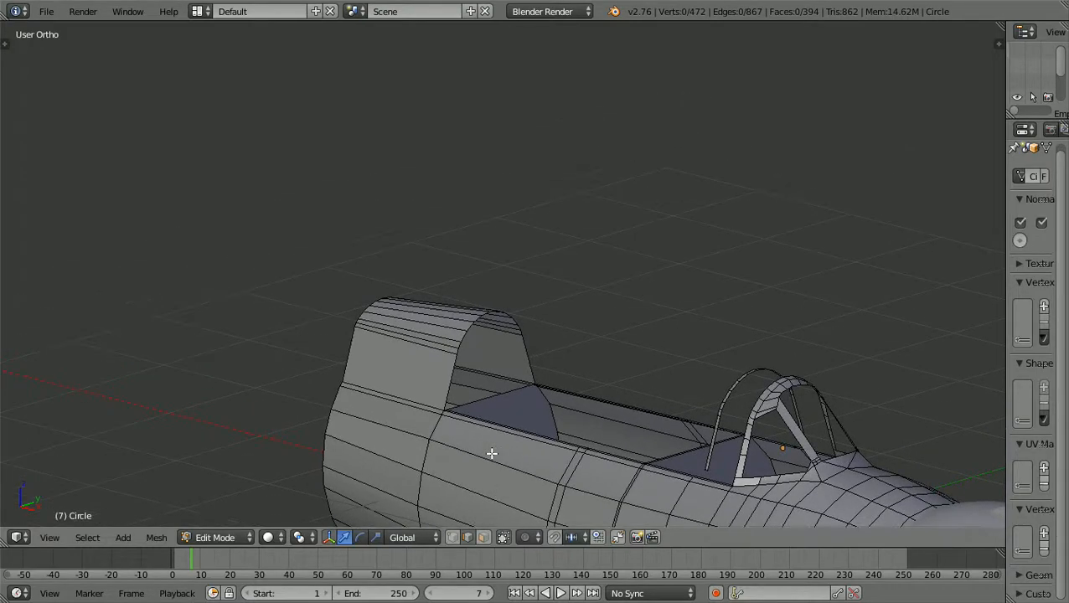
ctrl+scroll(492, 454, up, 6)
shift+scroll(489, 451, down, 9)
scroll(485, 449, up, 1)
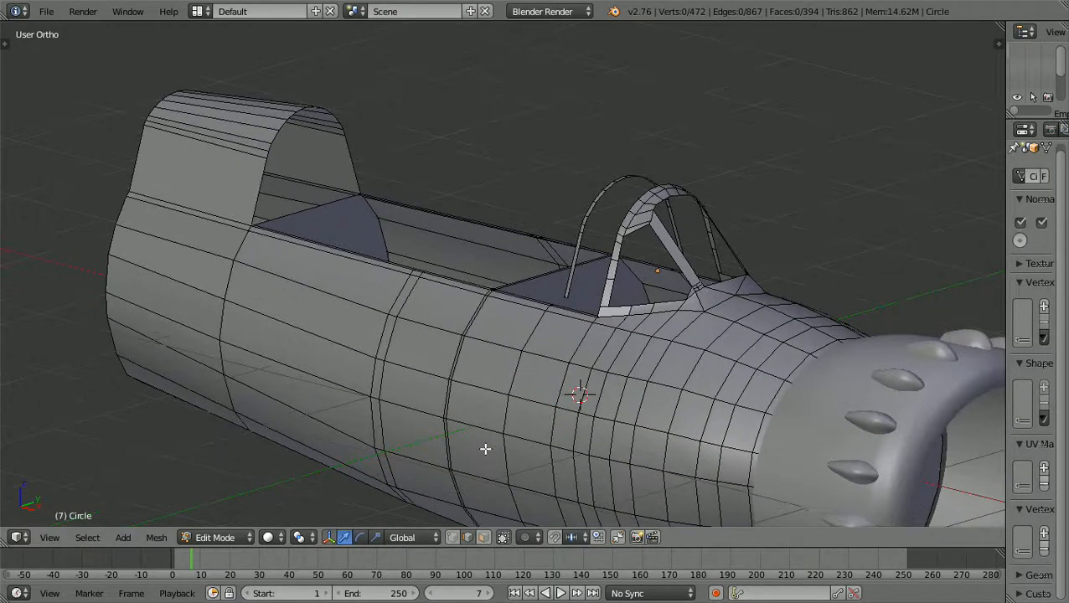
shift+scroll(485, 450, up, 3)
scroll(485, 449, up, 1)
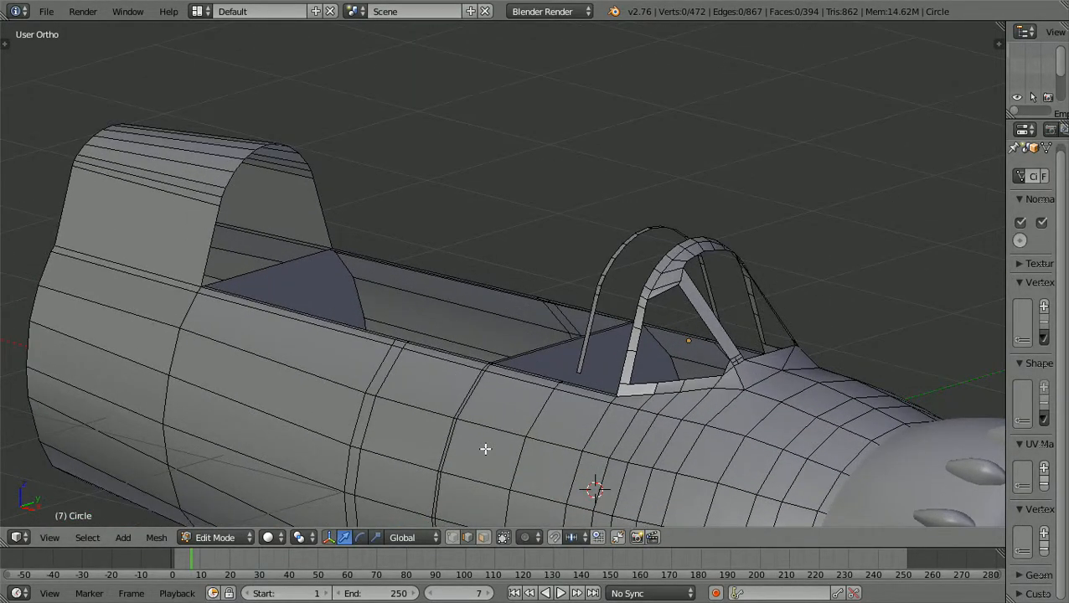
scroll(486, 450, down, 1)
scroll(485, 449, up, 1)
- Examine the rear canopy and fuselage opening from behind, up close in left orthographic view
middle_drag(485, 449, 717, 457)
scroll(724, 457, up, 3)
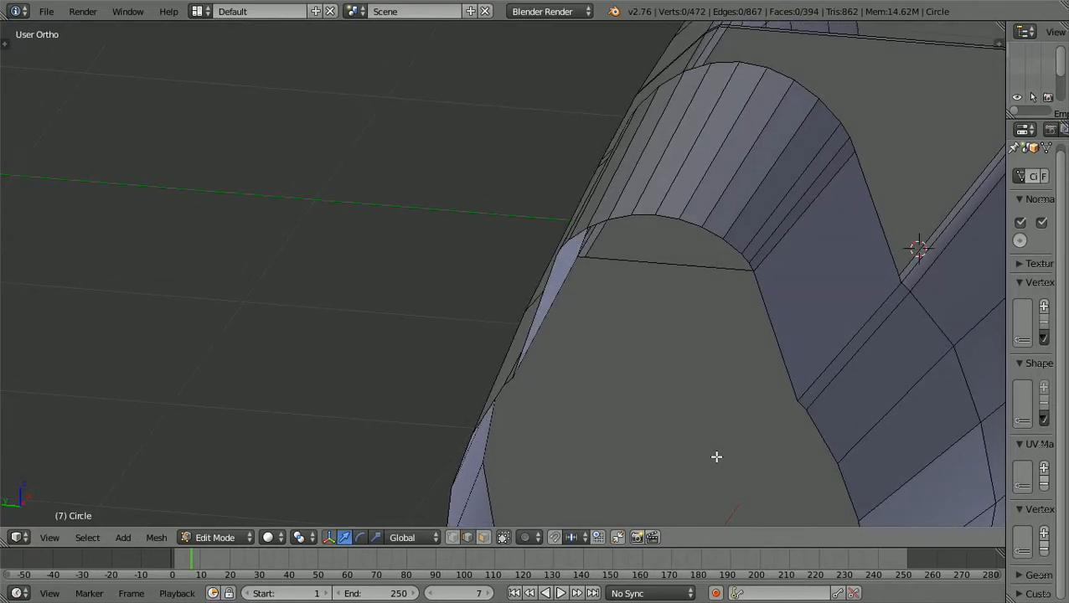
key(ctrl+KP_3)
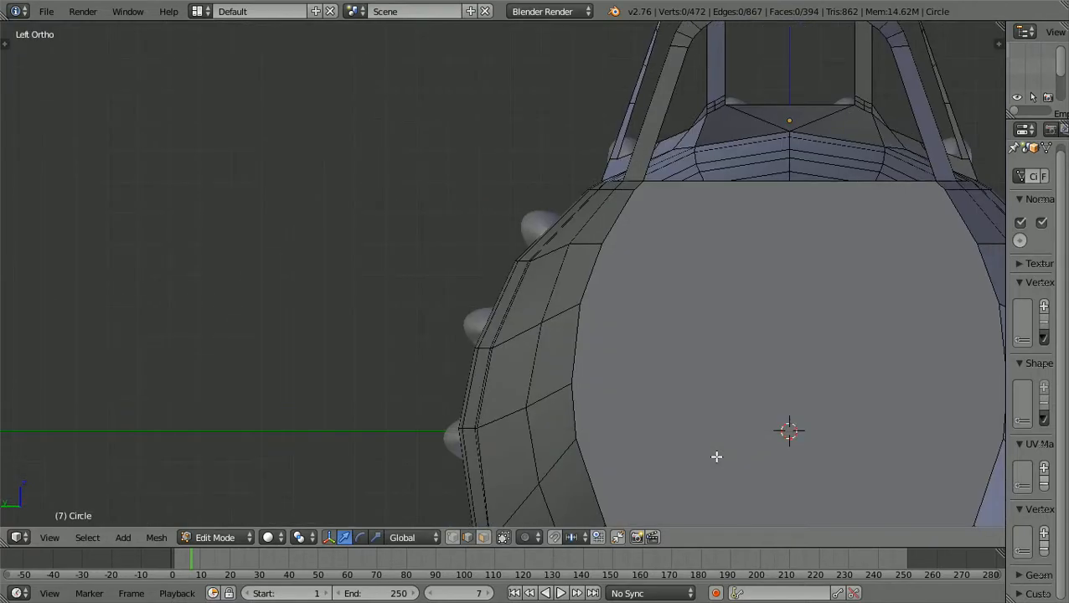
ctrl+scroll(717, 457, up, 5)
shift+scroll(716, 457, up, 6)
ctrl+scroll(716, 457, up, 5)
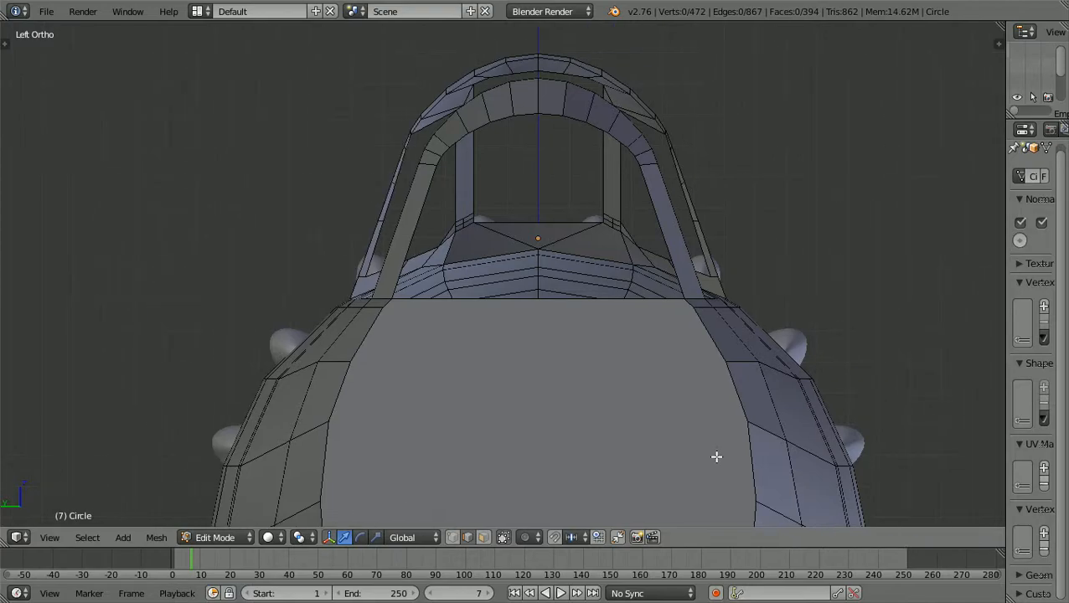
scroll(717, 456, up, 2)
shift+scroll(716, 457, up, 3)
scroll(716, 457, up, 1)
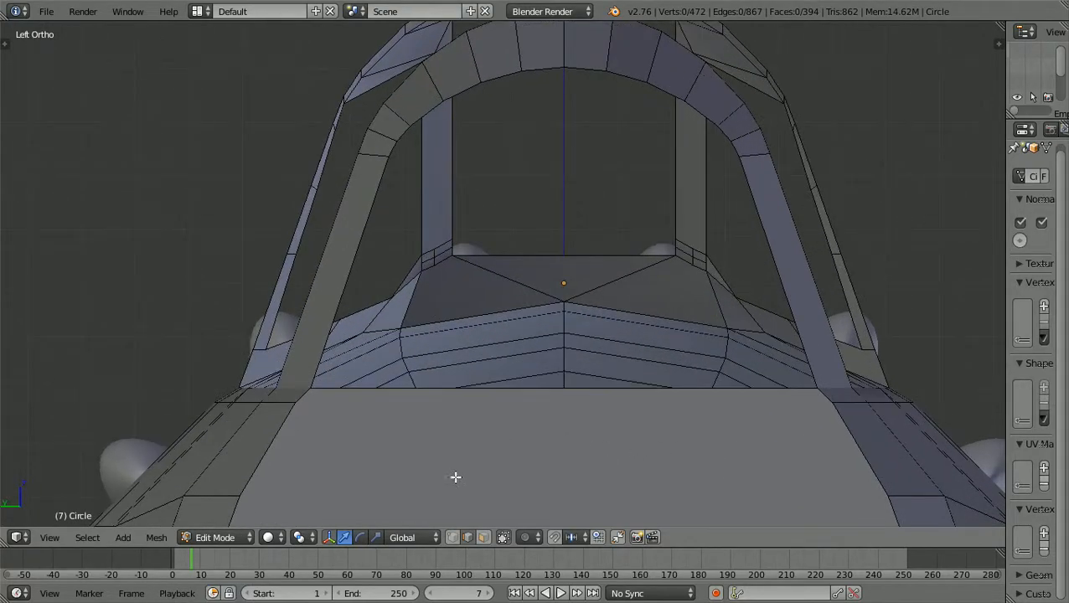
- Examine how the narrow canopy frame's lower ends meet the fuselage opening's upper corners, at an angle and in left view
scroll(294, 422, up, 1)
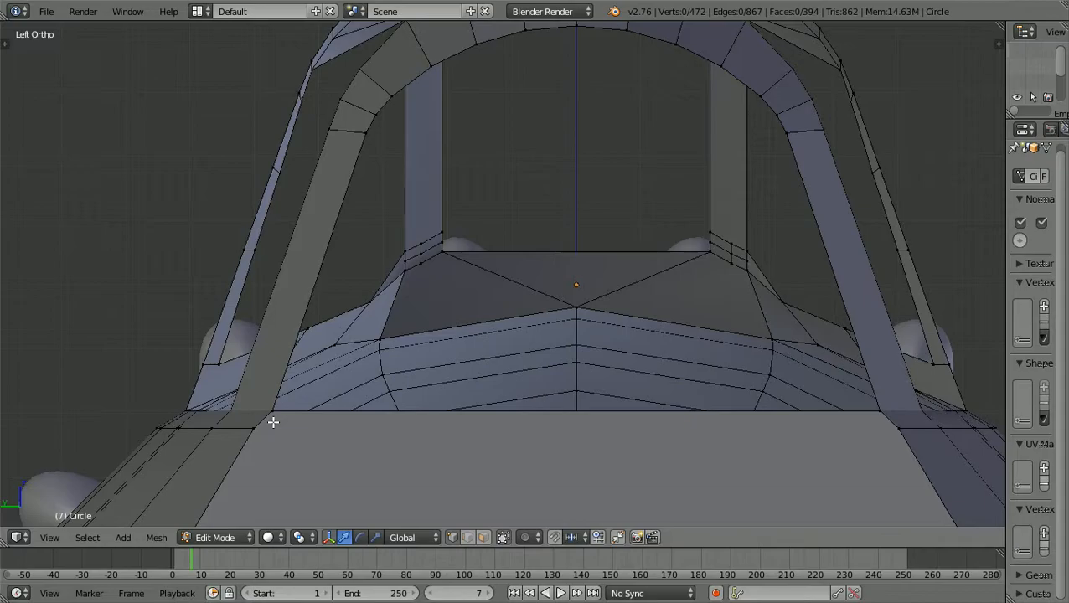
scroll(277, 425, down, 2)
mouse_move(313, 447)
middle_down()
mouse_move(319, 463)
mouse_move(303, 471)
mouse_move(265, 450)
mouse_move(229, 456)
mouse_move(331, 439)
middle_up()
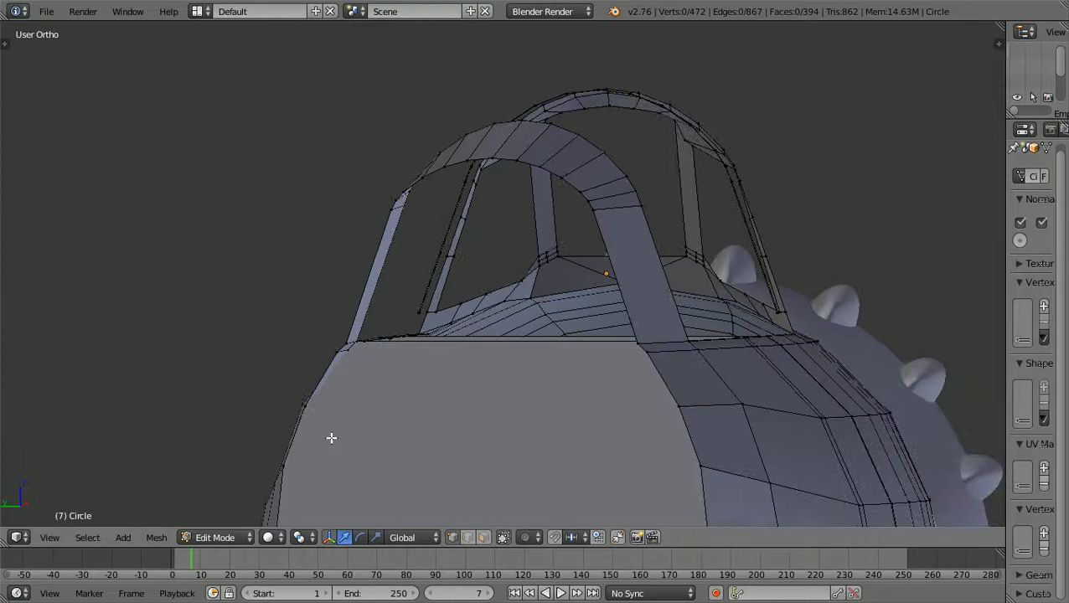
scroll(331, 438, up, 5)
key(KP_3)
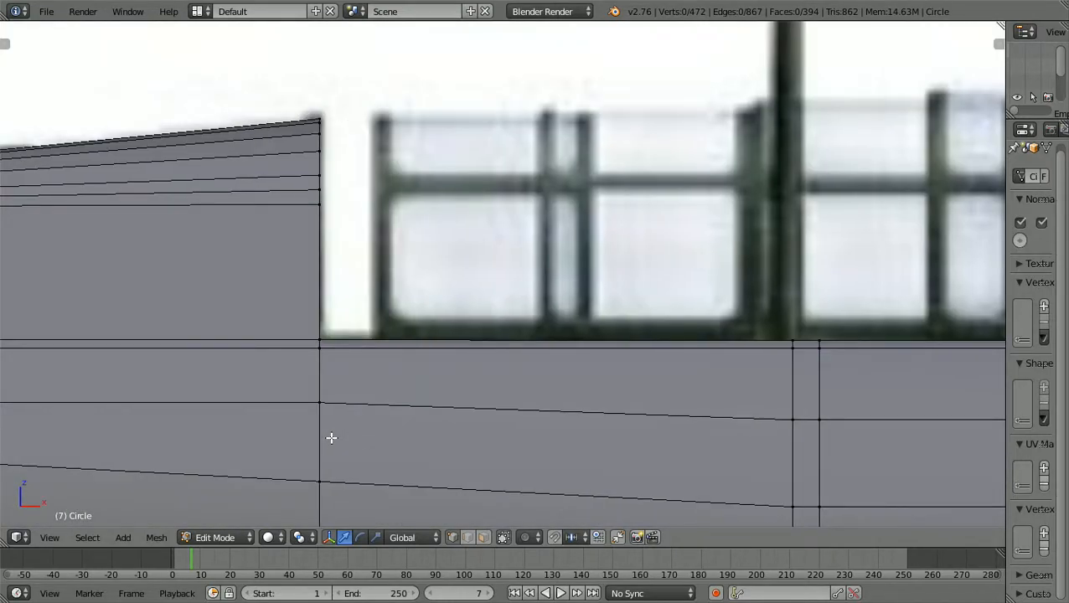
key(ctrl+KP_3)
scroll(332, 438, up, 2)
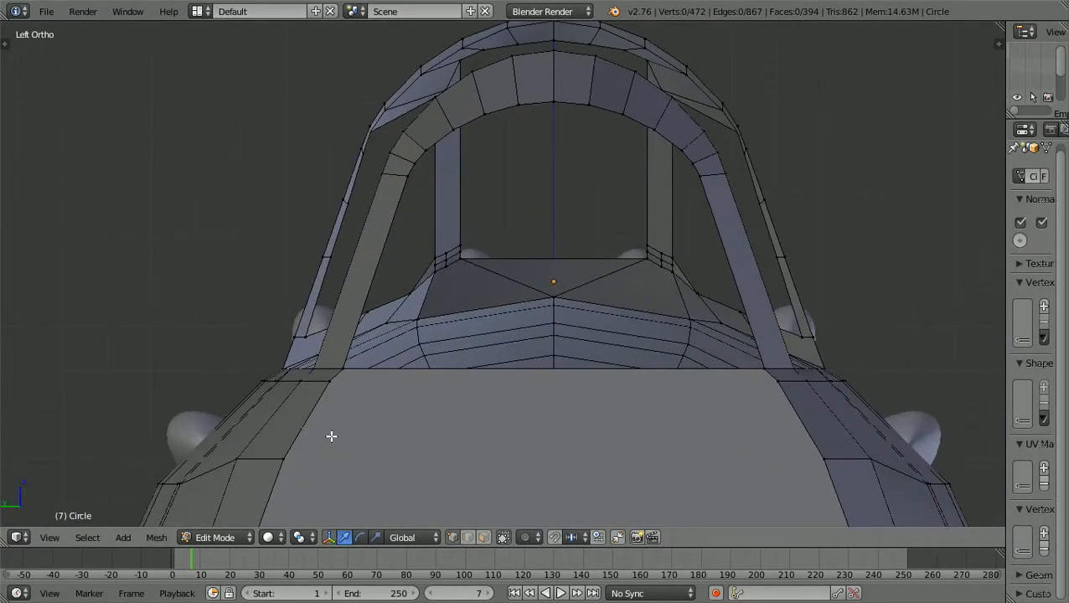
ctrl+scroll(339, 437, up, 4)
ctrl+scroll(345, 435, up, 1)
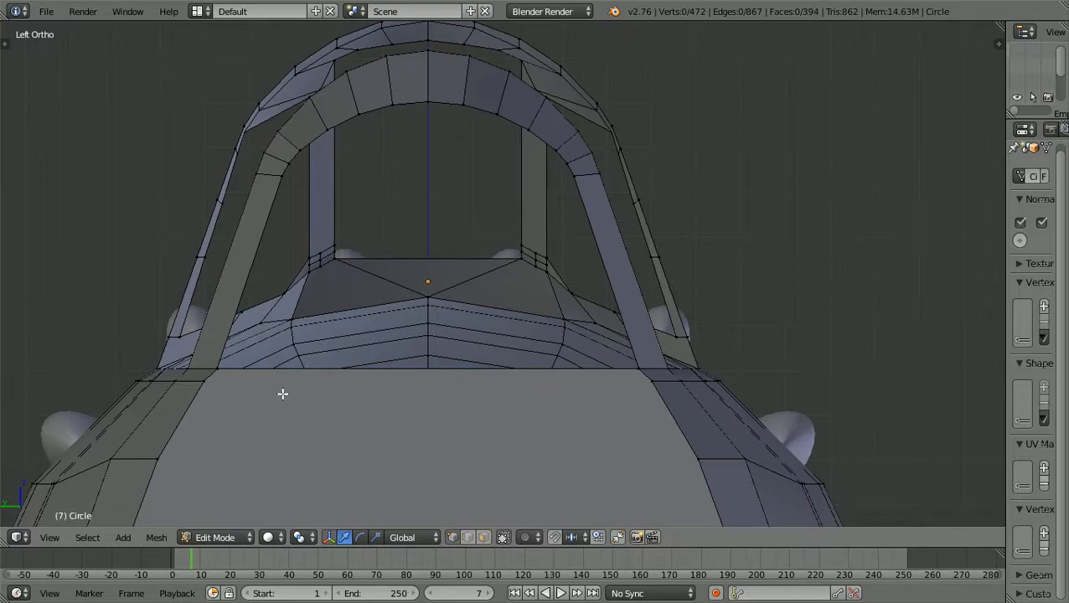
- Scale the pair of vertices just below the fuselage opening's upper corners inward along Y to about 0.98
scroll(283, 394, up, 1)
scroll(283, 394, down, 1)
scroll(283, 394, up, 1)
scroll(282, 394, down, 1)
scroll(282, 394, up, 1)
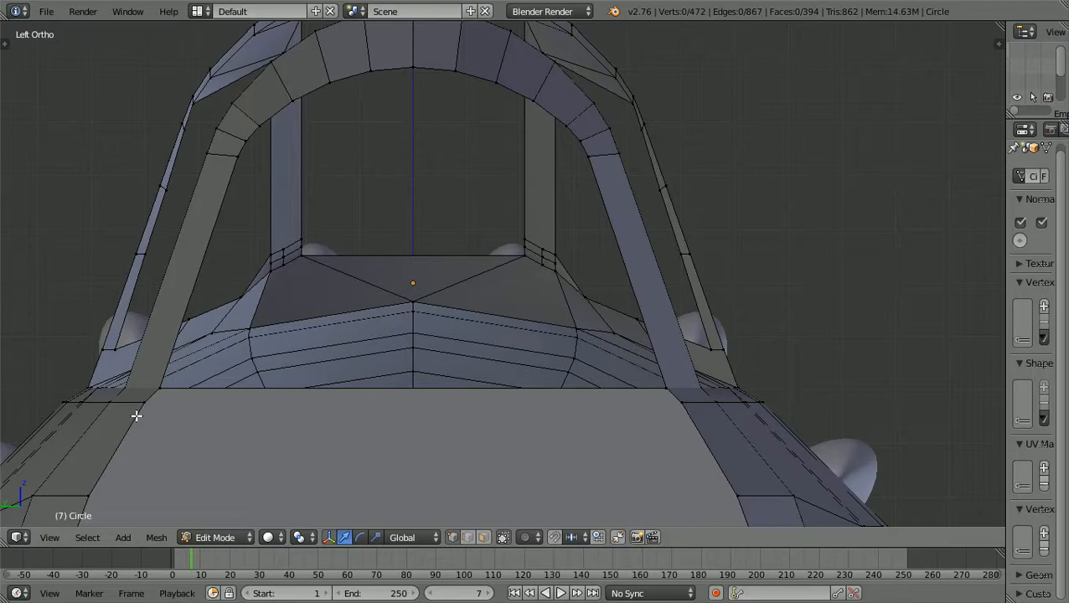
key(b)
drag(137, 416, 150, 399)
key(b)
drag(676, 397, 763, 419)
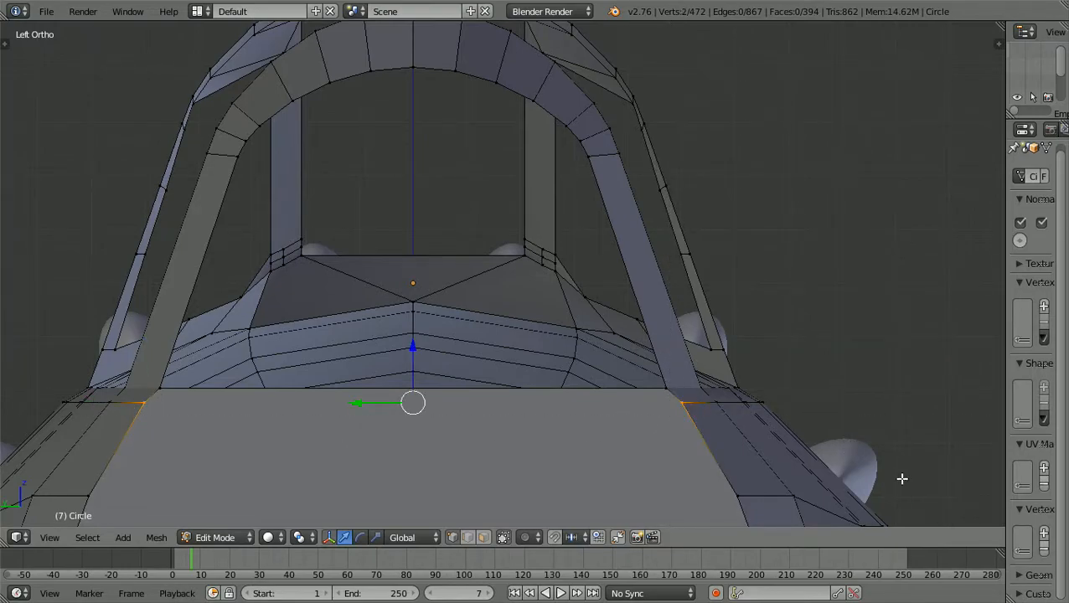
key(s)
key(y)
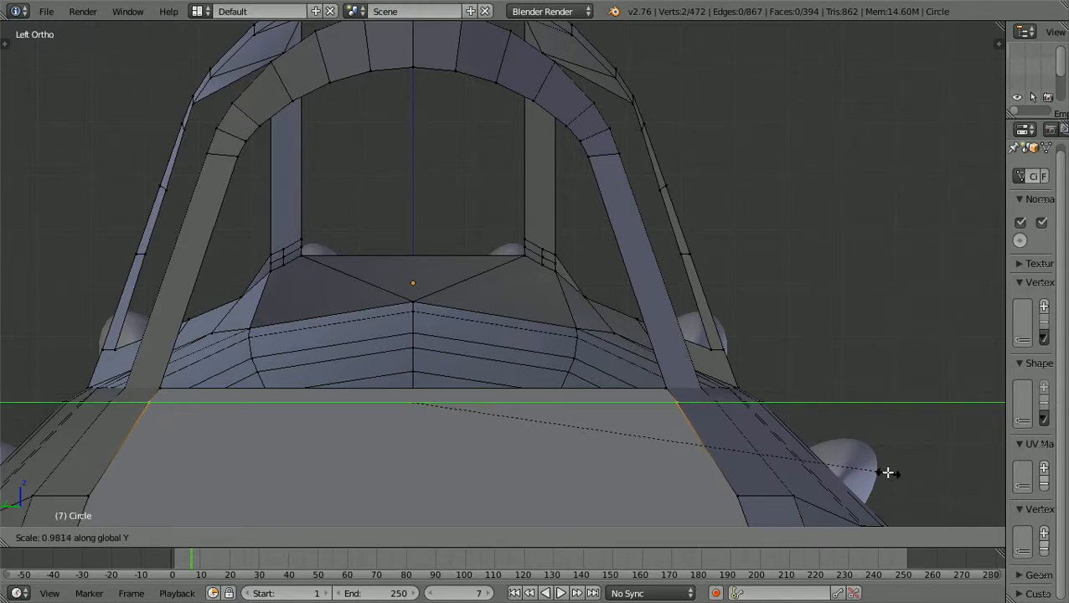
click(890, 473)
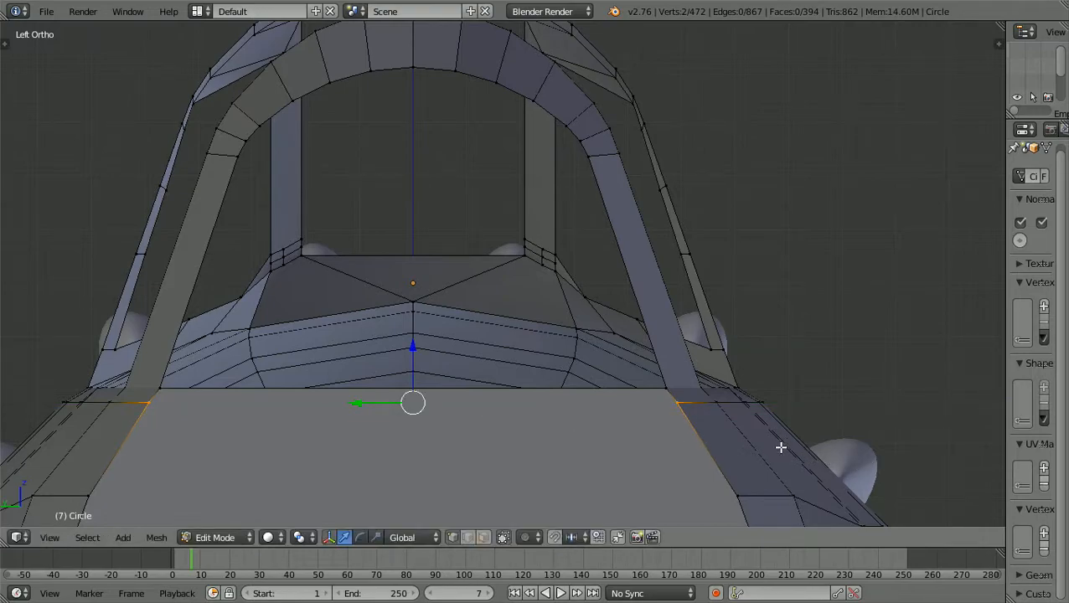
key(a)
- Inspect the fuselage and cockpit opening at an angle and from above, and compare the side profile with the reference image
scroll(778, 447, down, 2)
scroll(778, 447, down, 2)
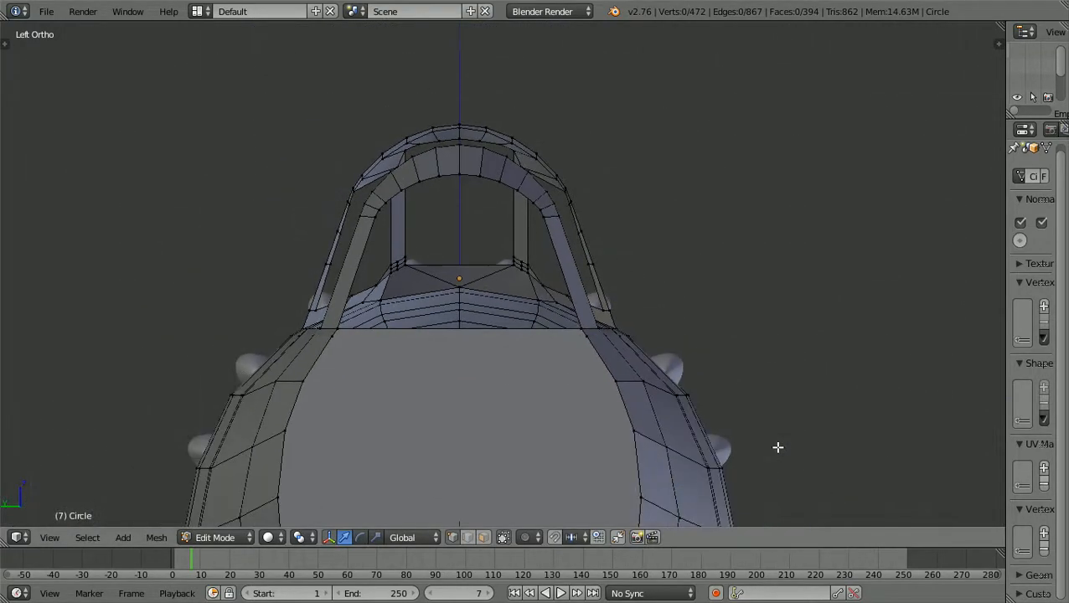
scroll(777, 447, down, 1)
scroll(777, 392, down, 1)
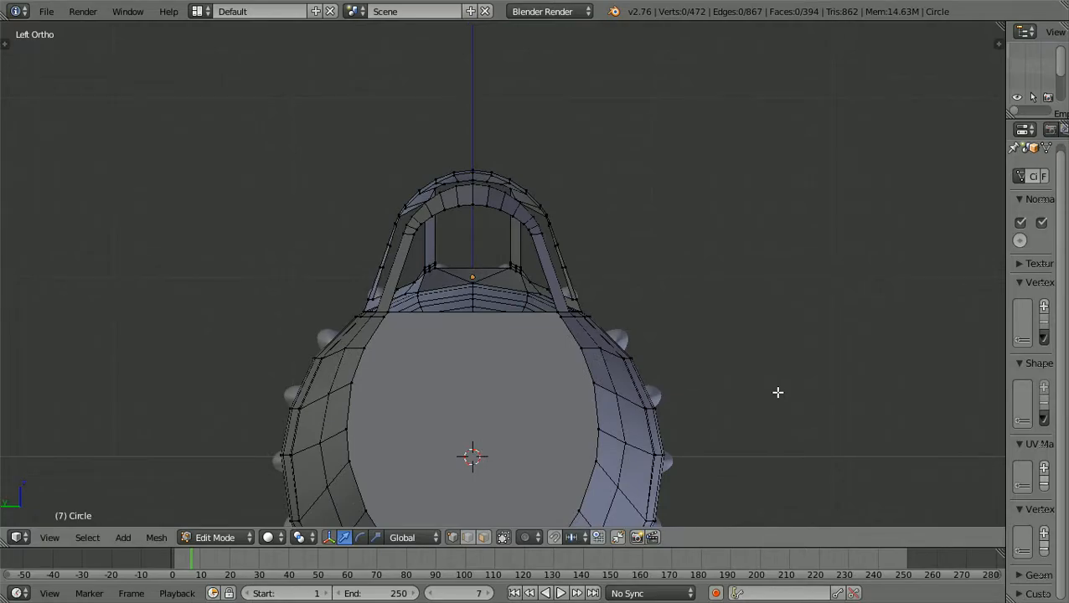
scroll(778, 392, down, 1)
middle_drag(769, 408, 716, 452)
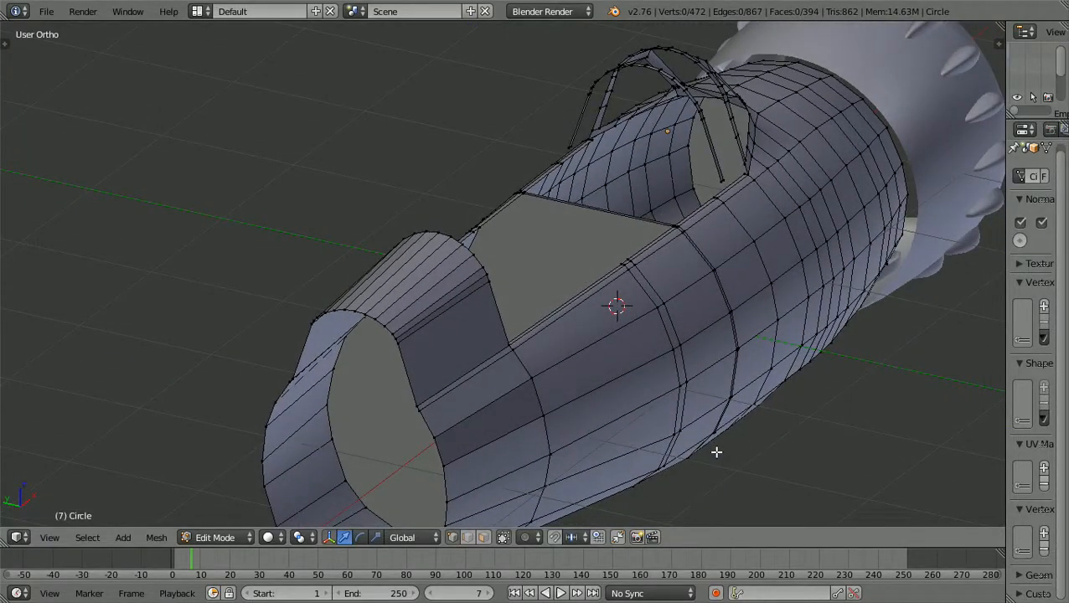
key(KP_7)
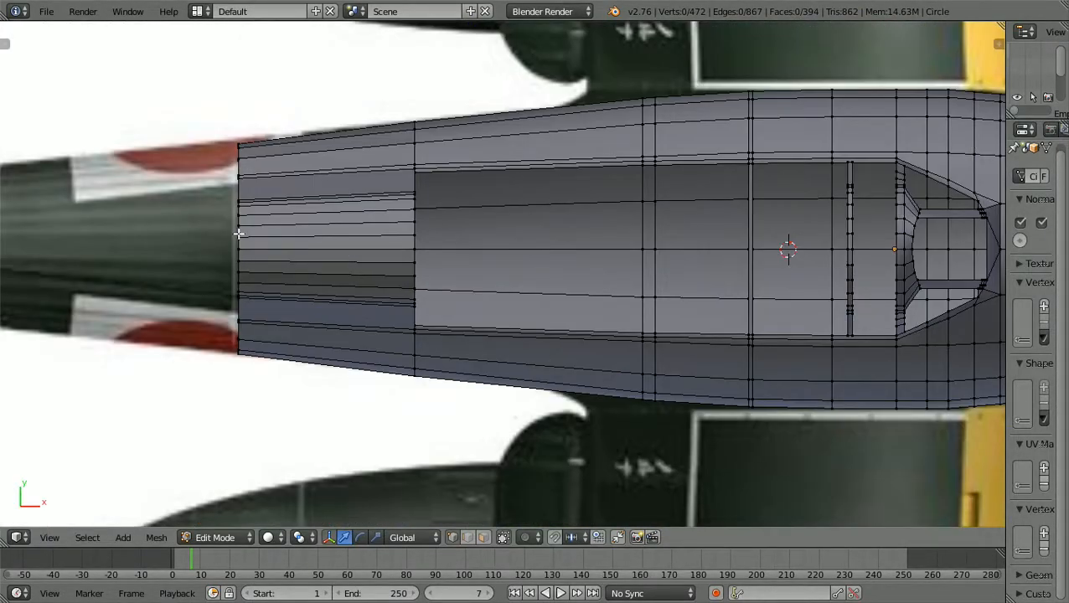
scroll(251, 232, down, 2)
middle_drag(270, 231, 360, 155)
scroll(360, 155, up, 3)
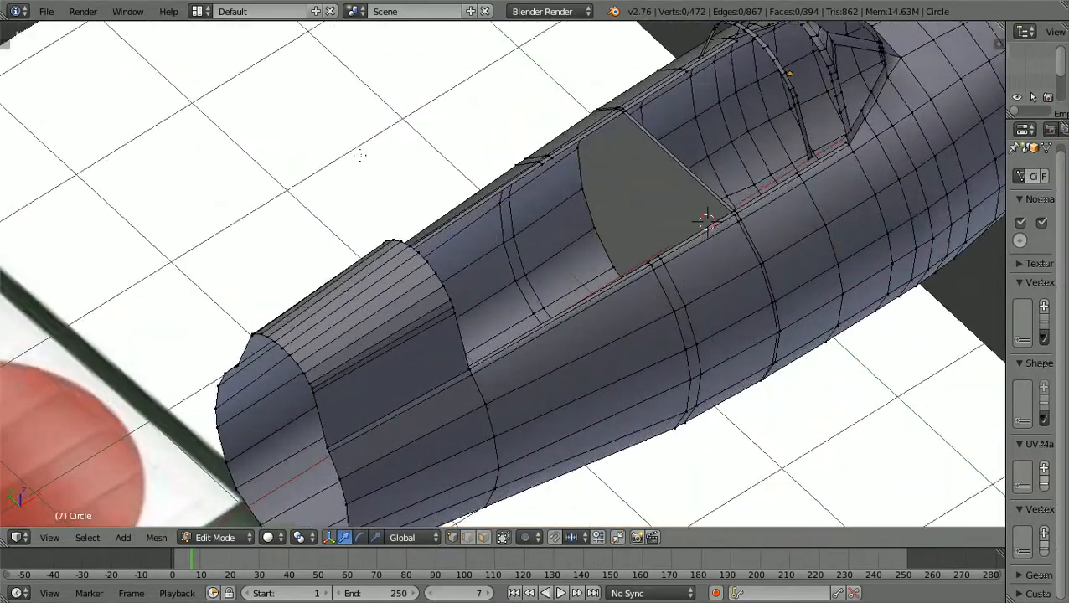
scroll(360, 155, down, 2)
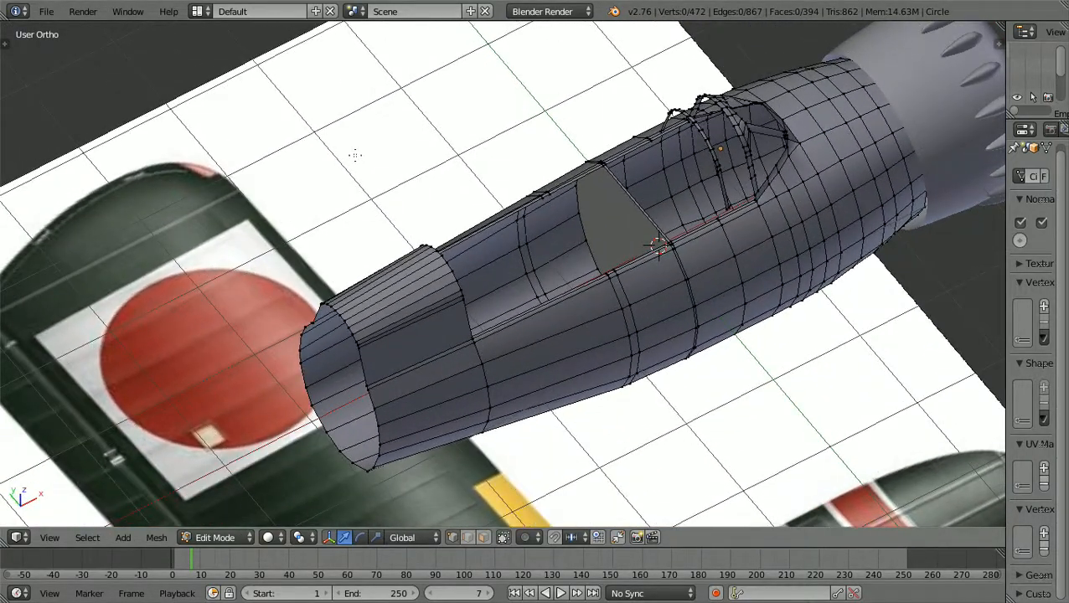
key(KP_1)
scroll(355, 155, down, 2)
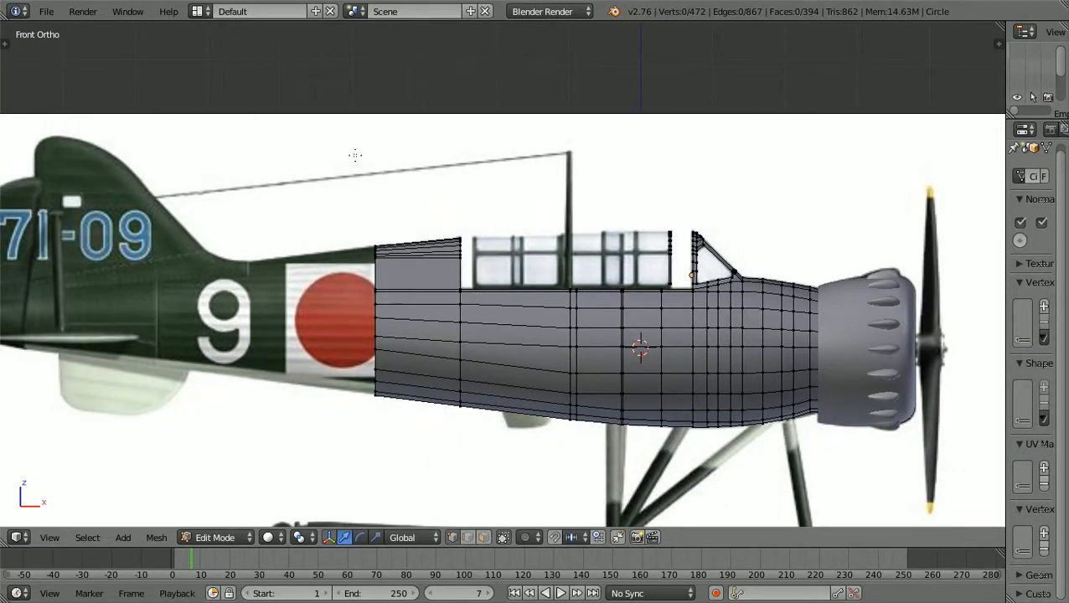
scroll(354, 155, up, 6)
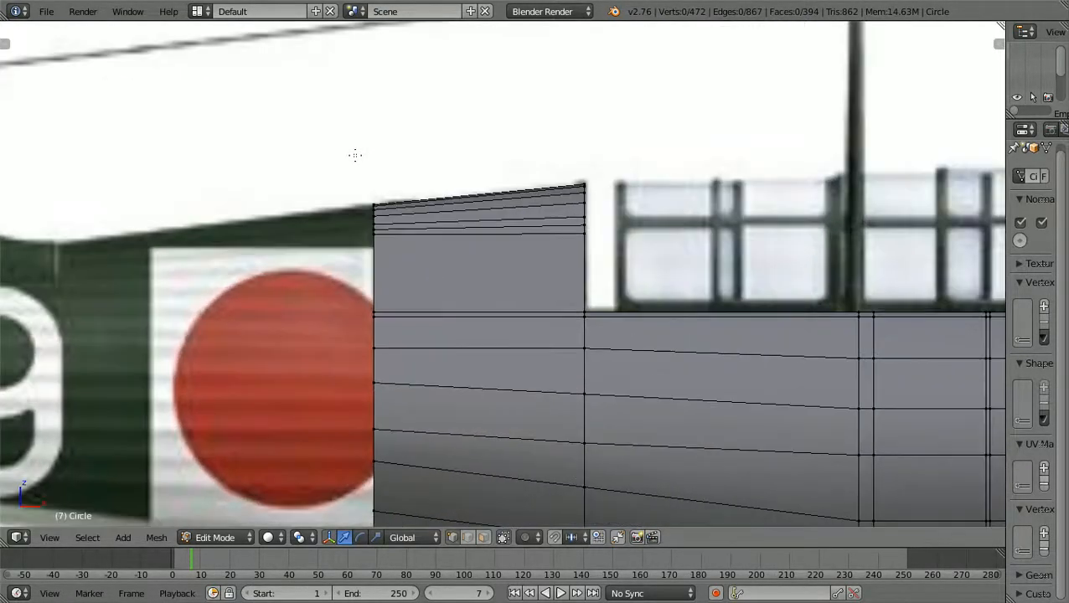
scroll(199, 157, down, 1)
- Show the mesh as wireframe and compare the rear canopy with the curved window in the reference image in front view
key(z)
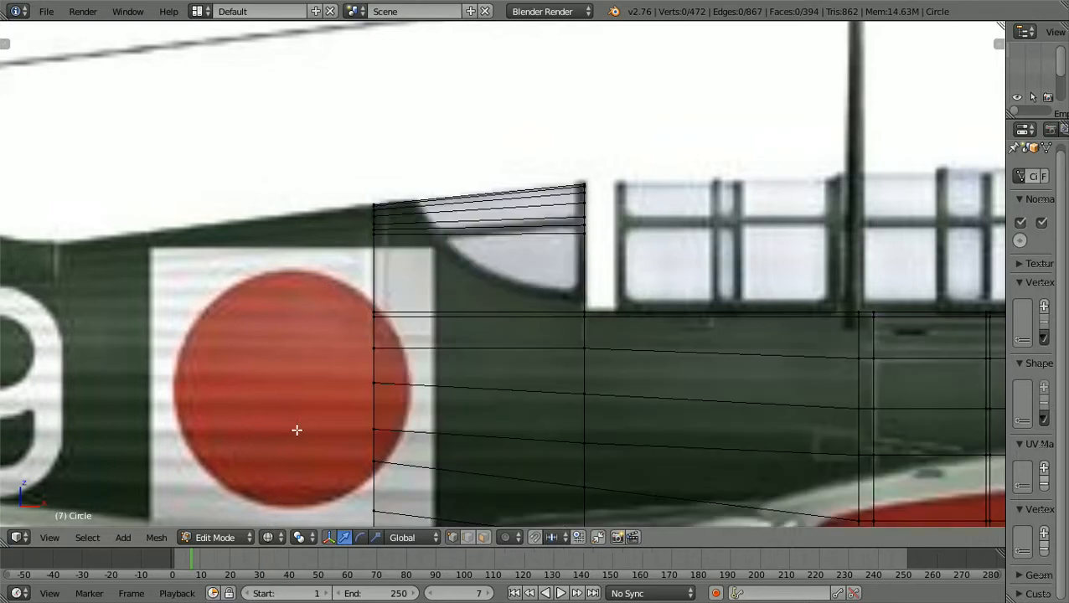
scroll(323, 418, up, 1)
scroll(324, 417, up, 1)
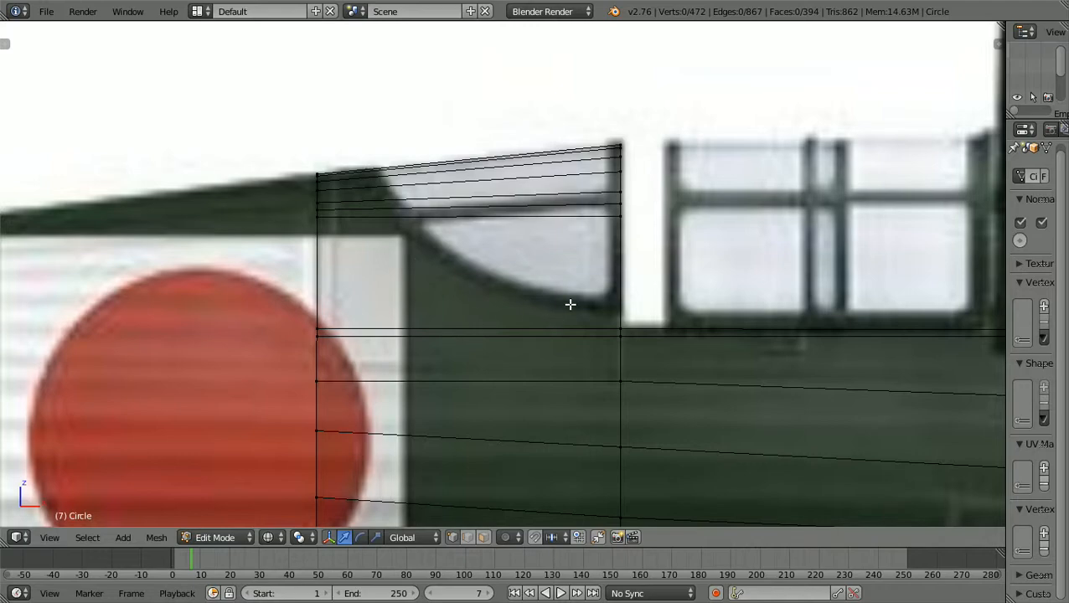
scroll(570, 305, up, 1)
scroll(570, 304, up, 1)
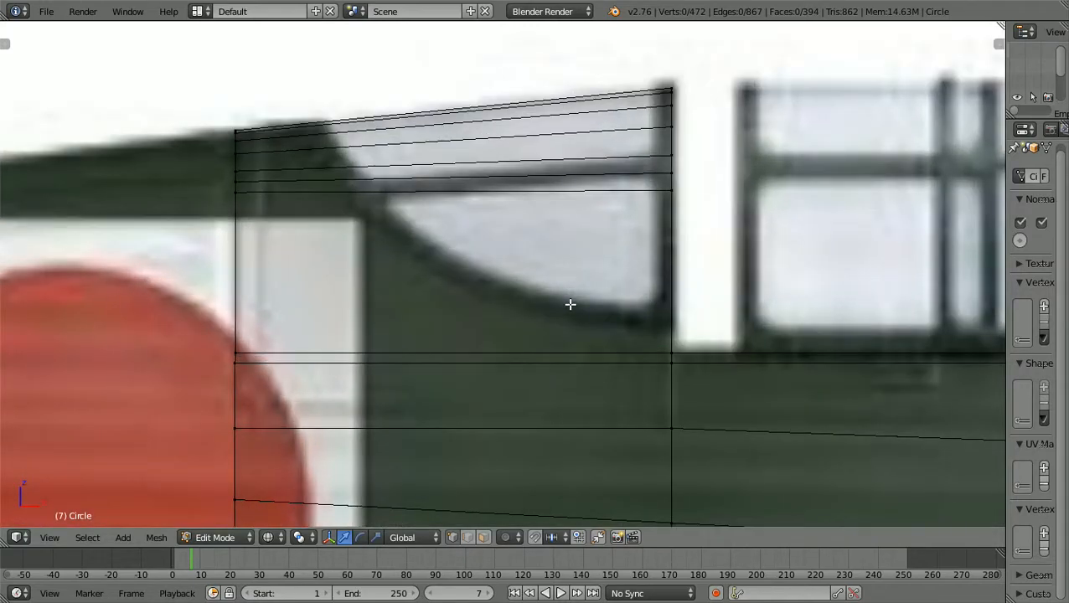
shift+scroll(570, 304, up, 3)
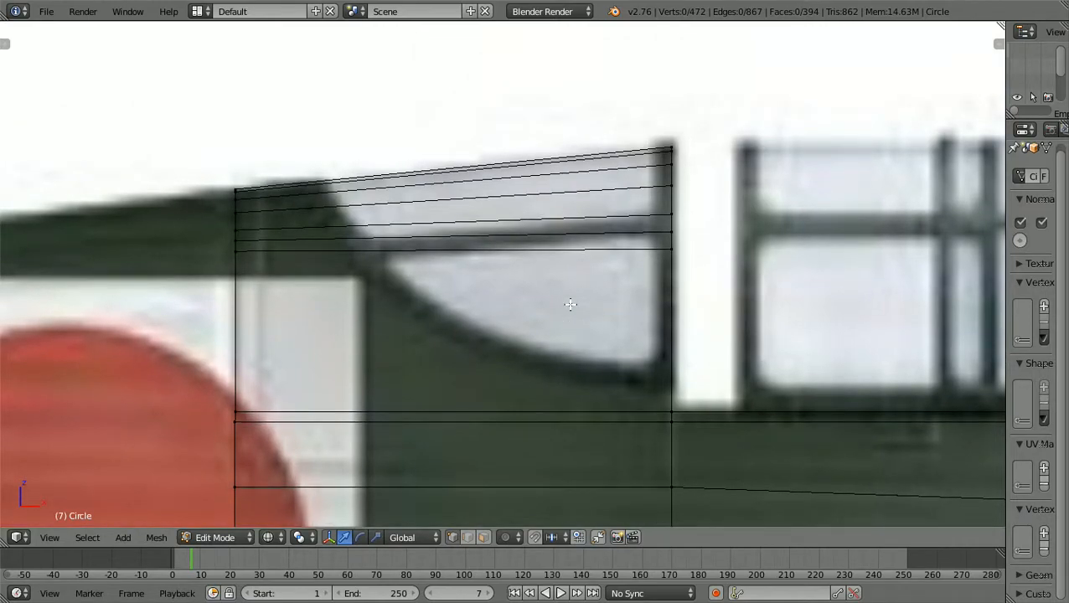
scroll(570, 305, up, 1)
ctrl+scroll(570, 304, up, 3)
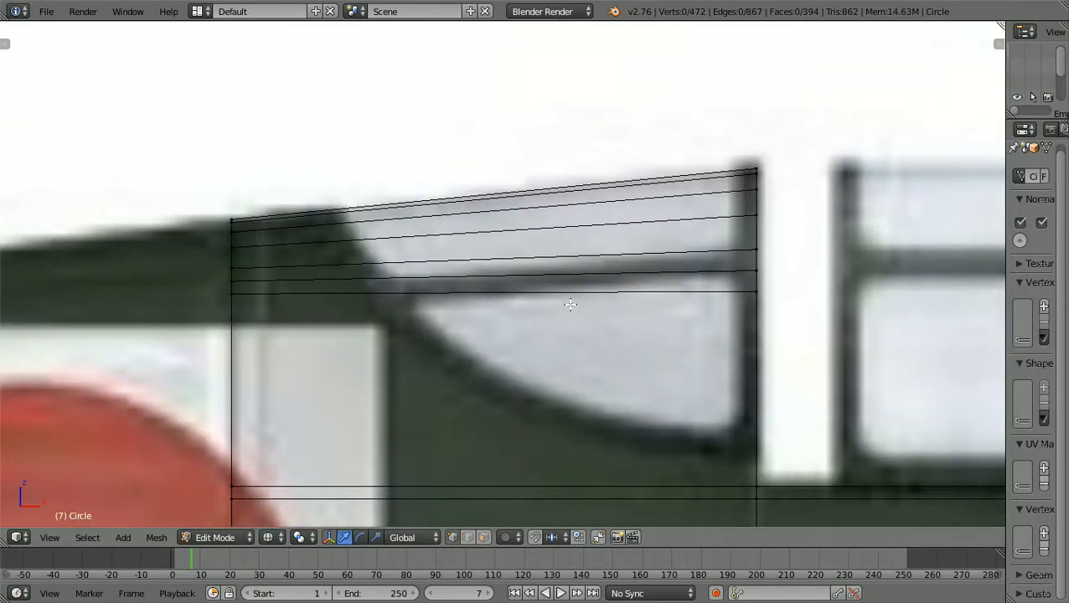
scroll(570, 304, up, 1)
scroll(570, 304, down, 1)
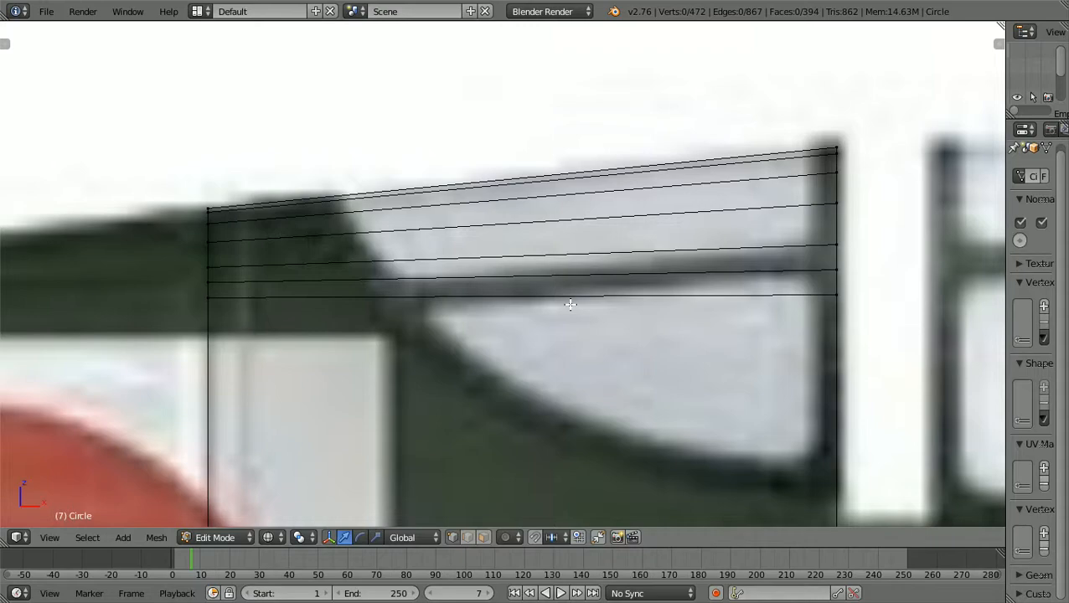
scroll(569, 305, down, 4)
scroll(601, 317, up, 1)
scroll(602, 317, down, 2)
mouse_move(602, 317)
middle_down()
mouse_move(588, 337)
mouse_move(599, 334)
middle_up()
key(KP_5)
key(KP_1)
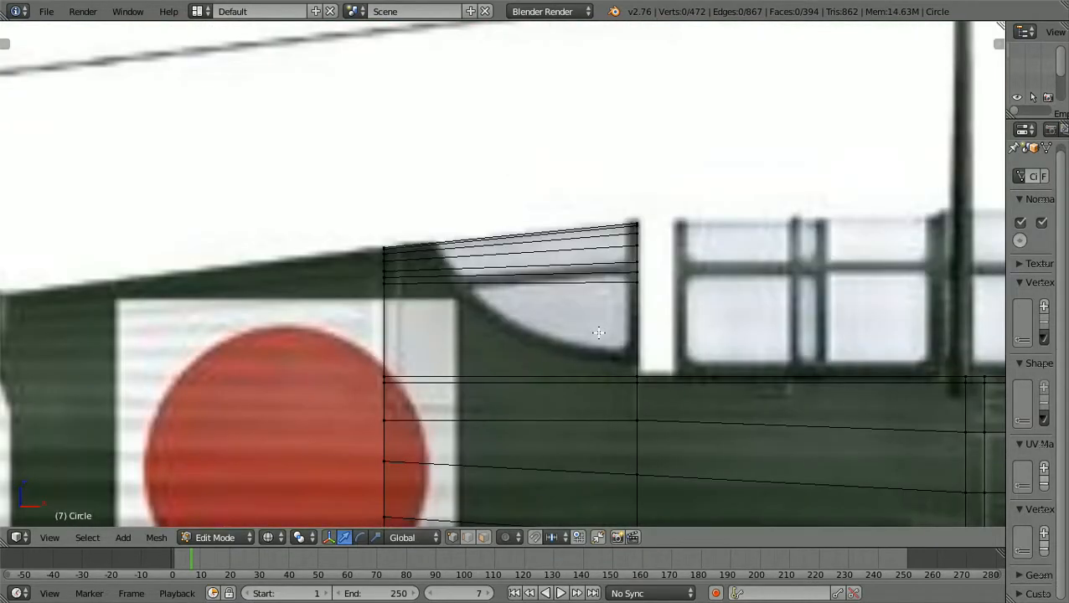
- Move the four lower end vertices of the narrow canopy frame behind the windshield down along Z by about 0.003
ctrl+scroll(599, 333, up, 11)
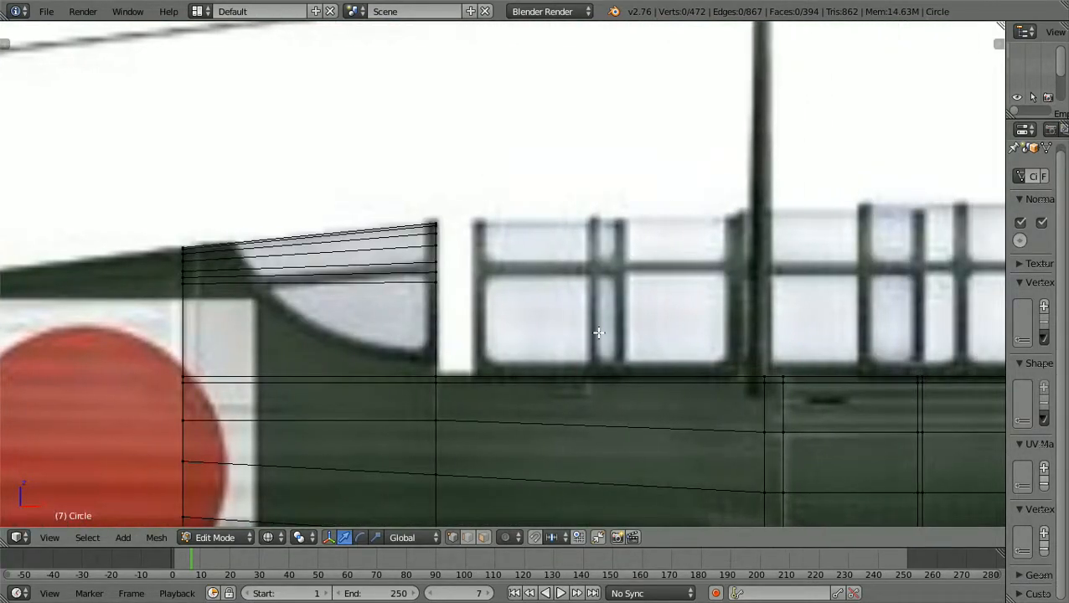
ctrl+scroll(598, 333, up, 3)
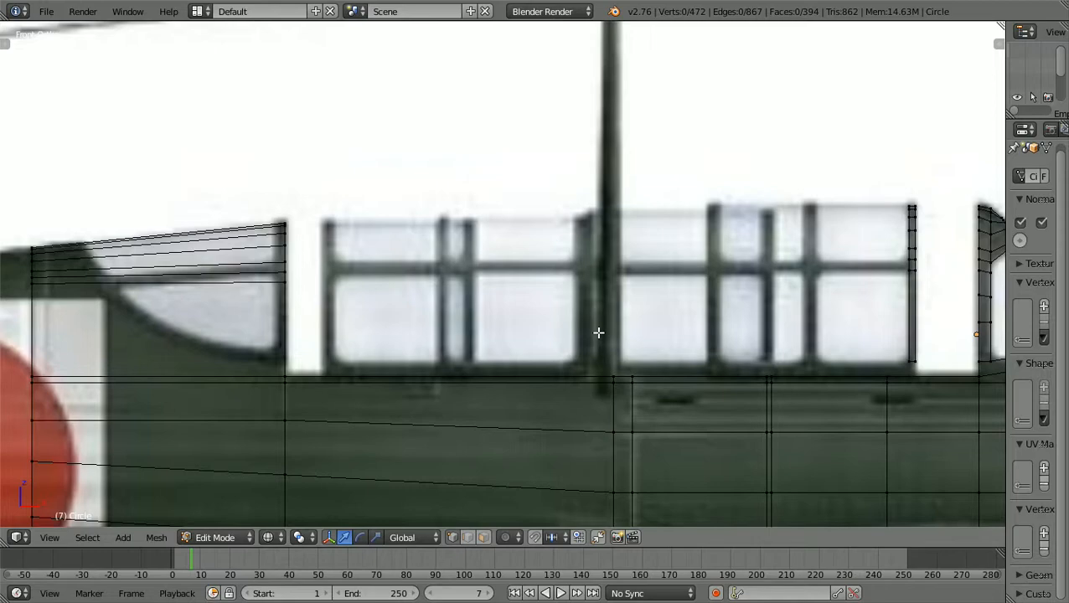
ctrl+scroll(599, 332, up, 6)
ctrl+scroll(599, 332, up, 5)
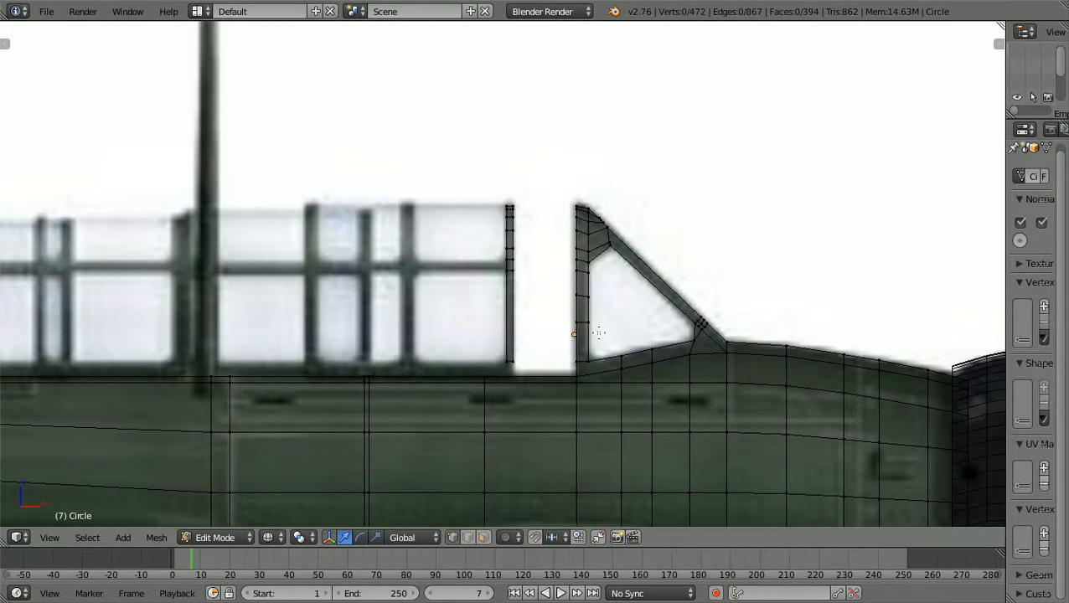
scroll(582, 303, up, 4)
scroll(581, 302, down, 2)
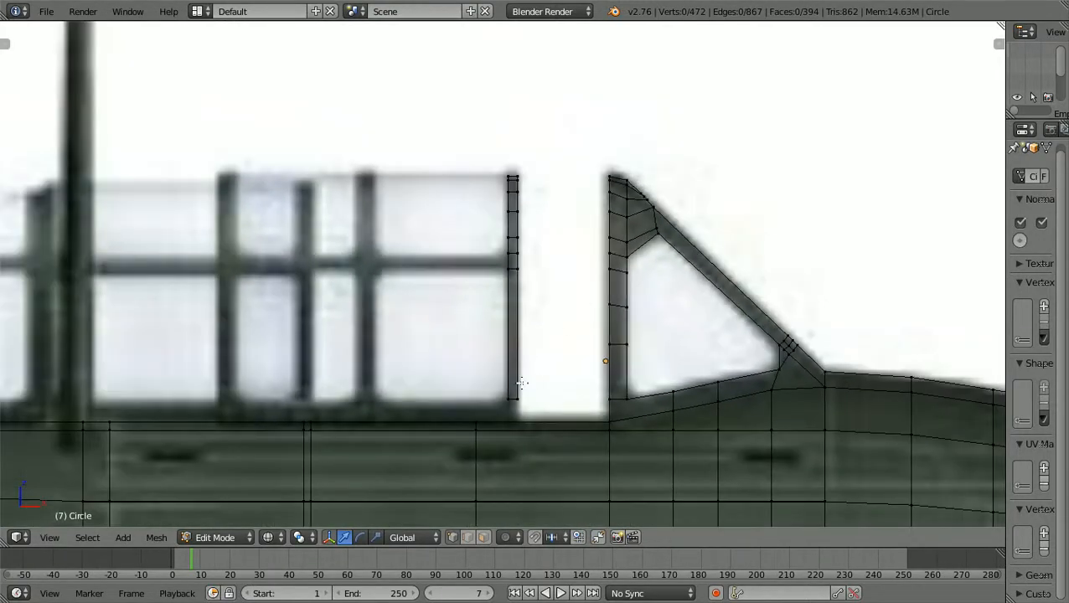
scroll(521, 383, up, 1)
shift+scroll(521, 383, down, 2)
scroll(521, 383, up, 4)
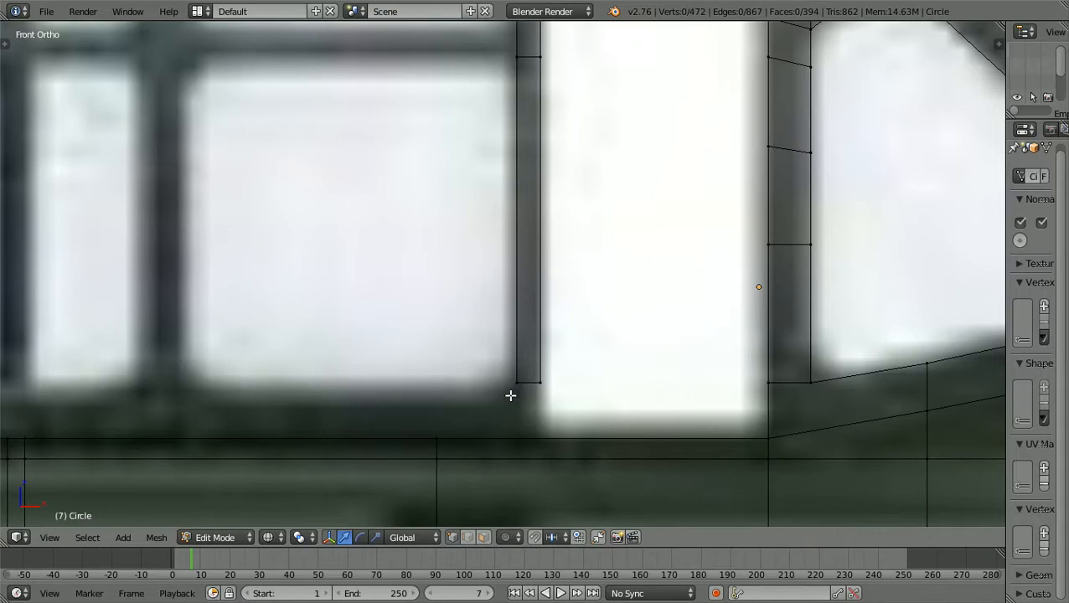
key(b)
drag(503, 394, 560, 366)
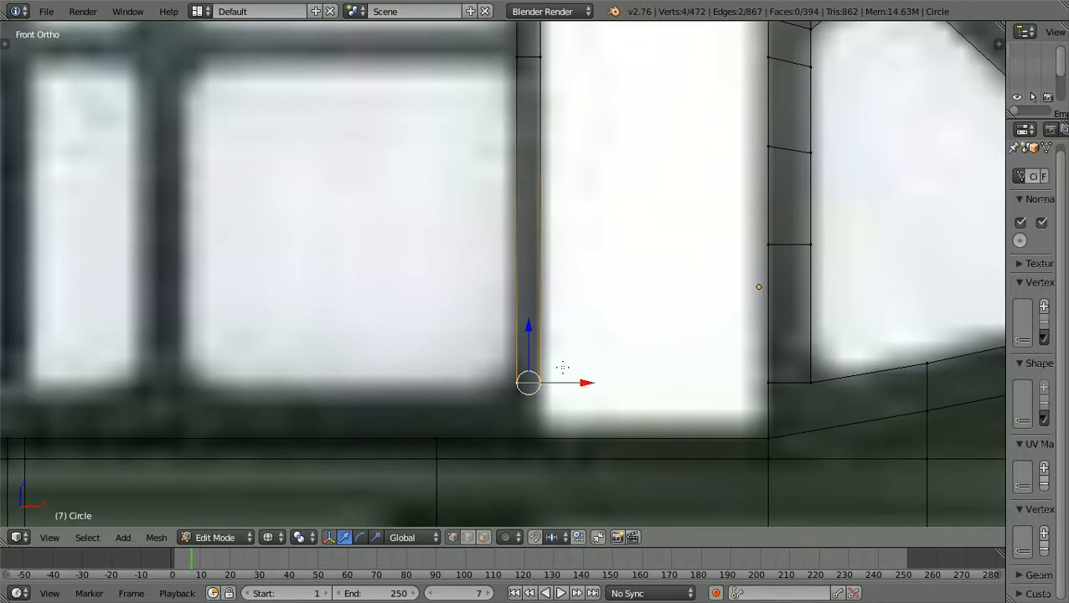
scroll(562, 367, down, 2)
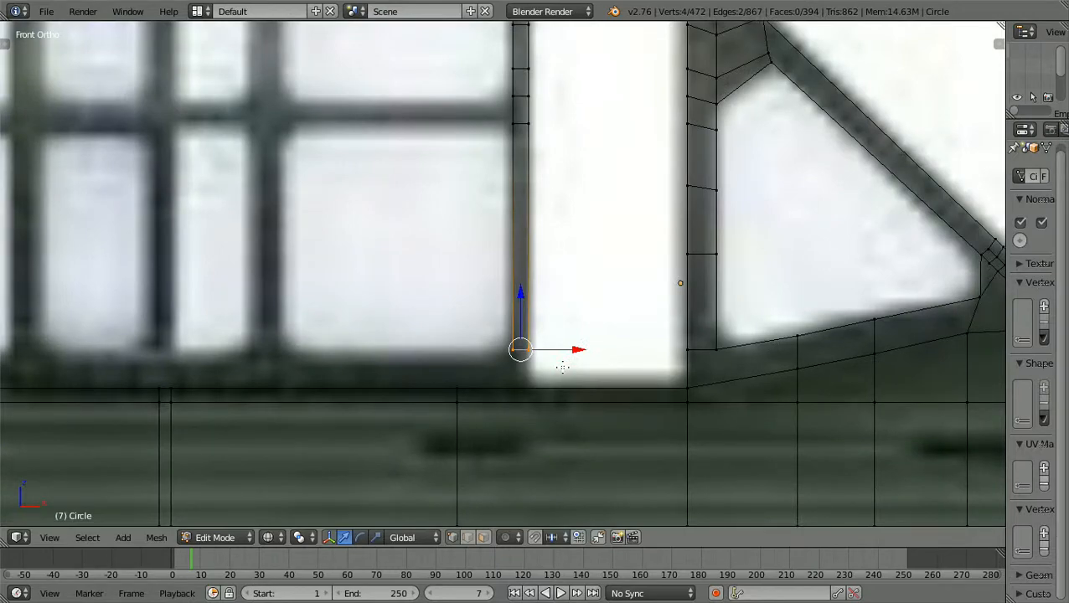
key(g)
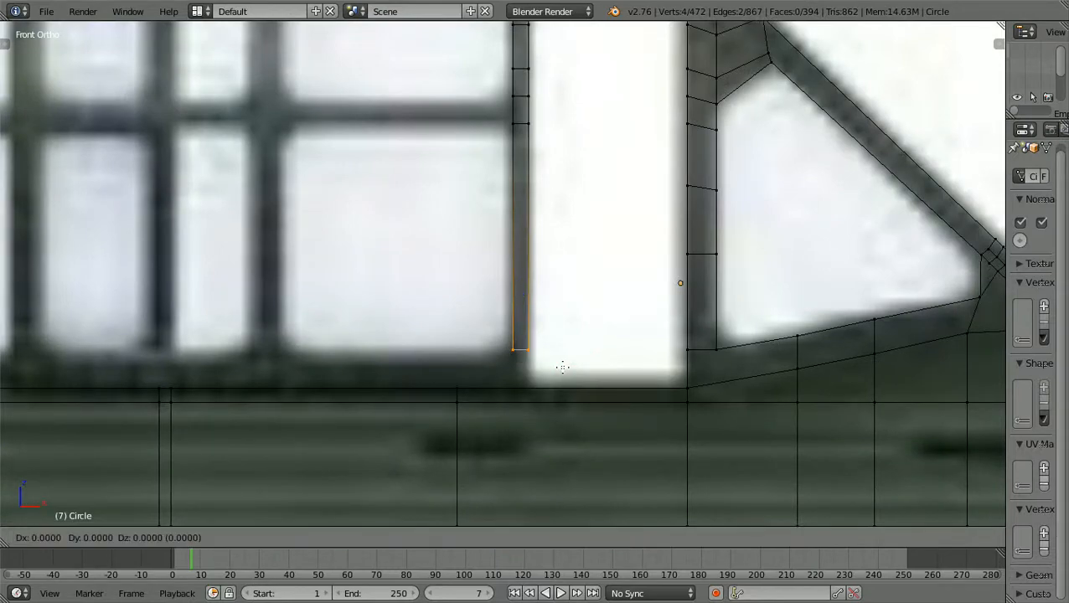
key(z)
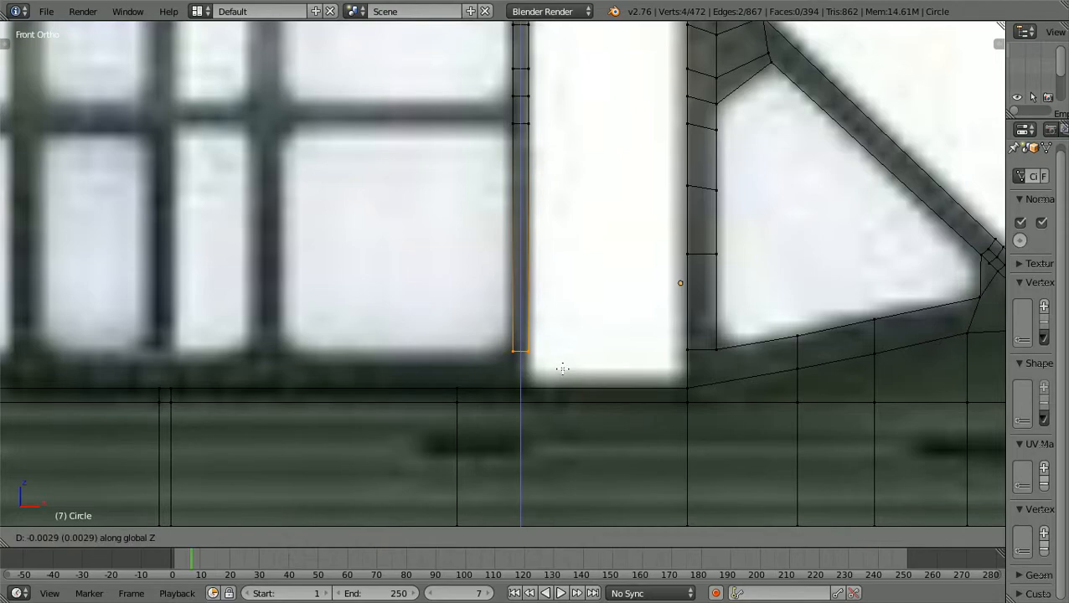
click(562, 369)
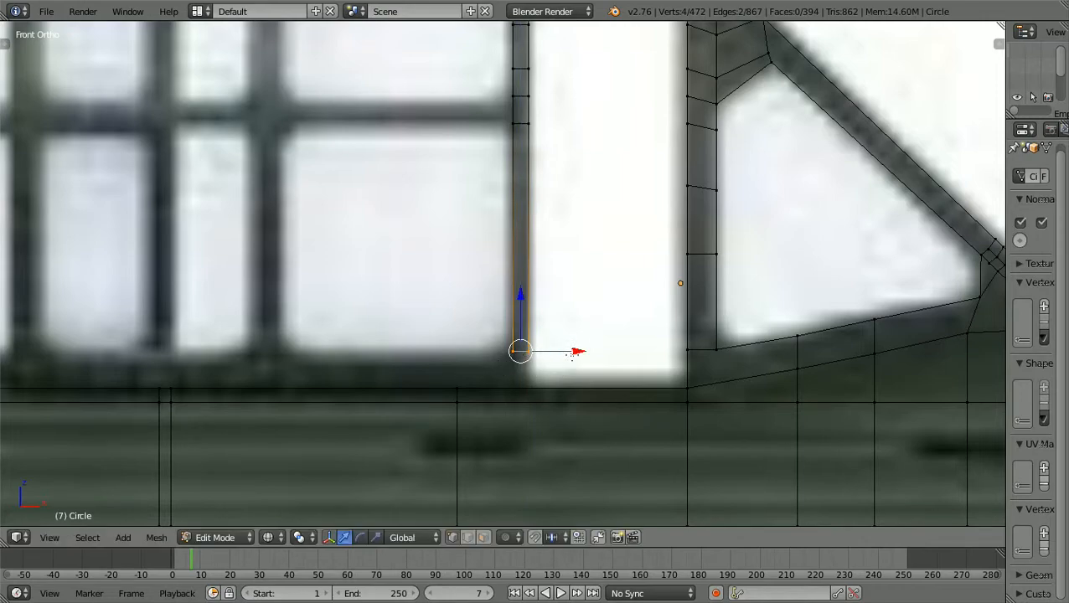
- Extrude the narrow canopy frame's four lower end vertices down along Z in two segments, the second about 0.04, to the fuselage opening's upper edge
key(e)
key(z)
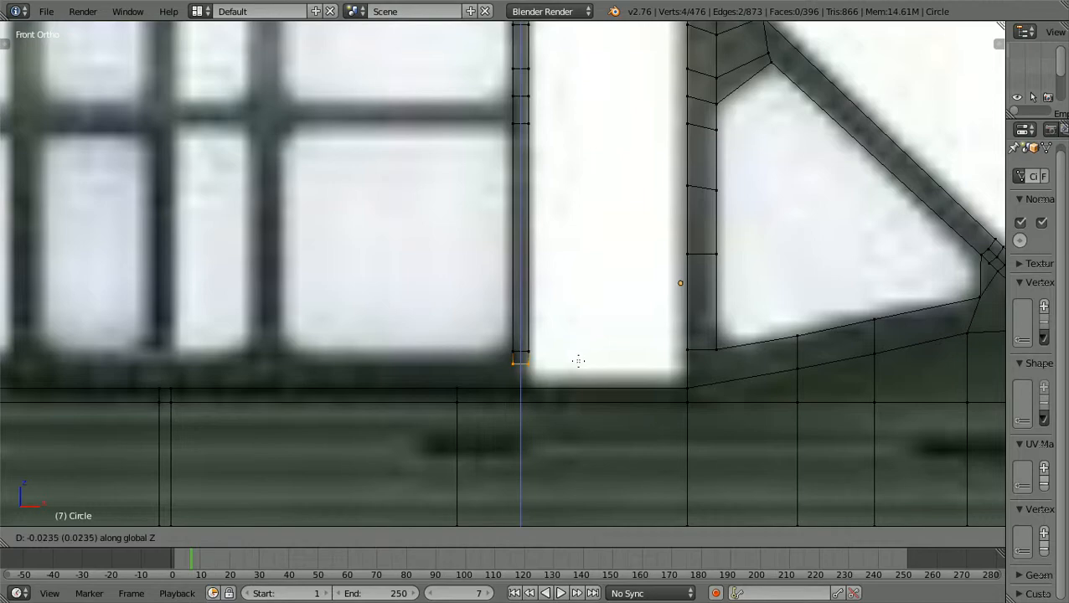
click(578, 362)
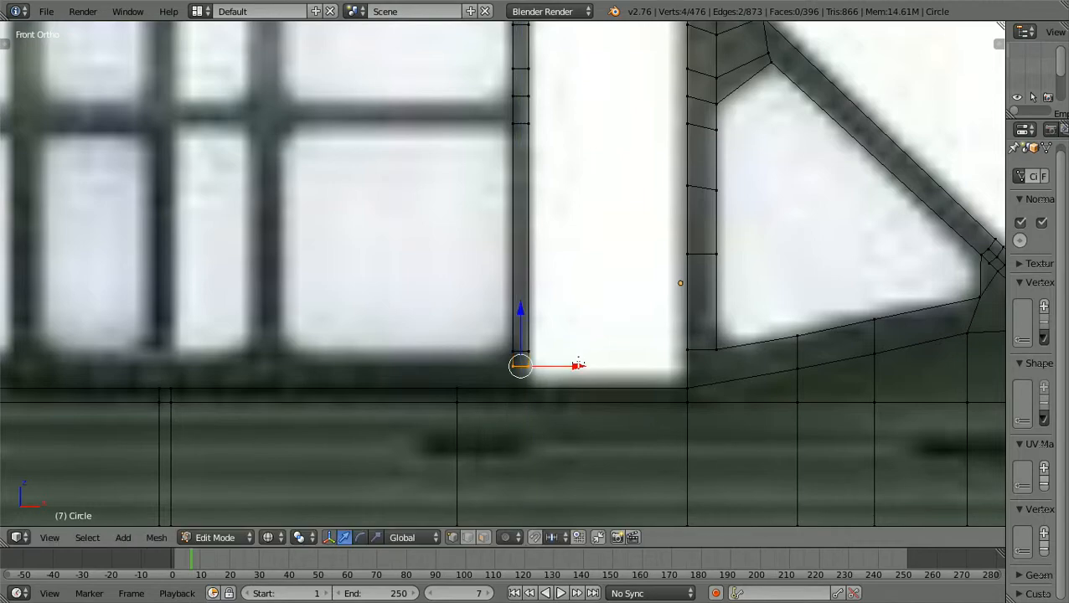
scroll(574, 340, up, 1)
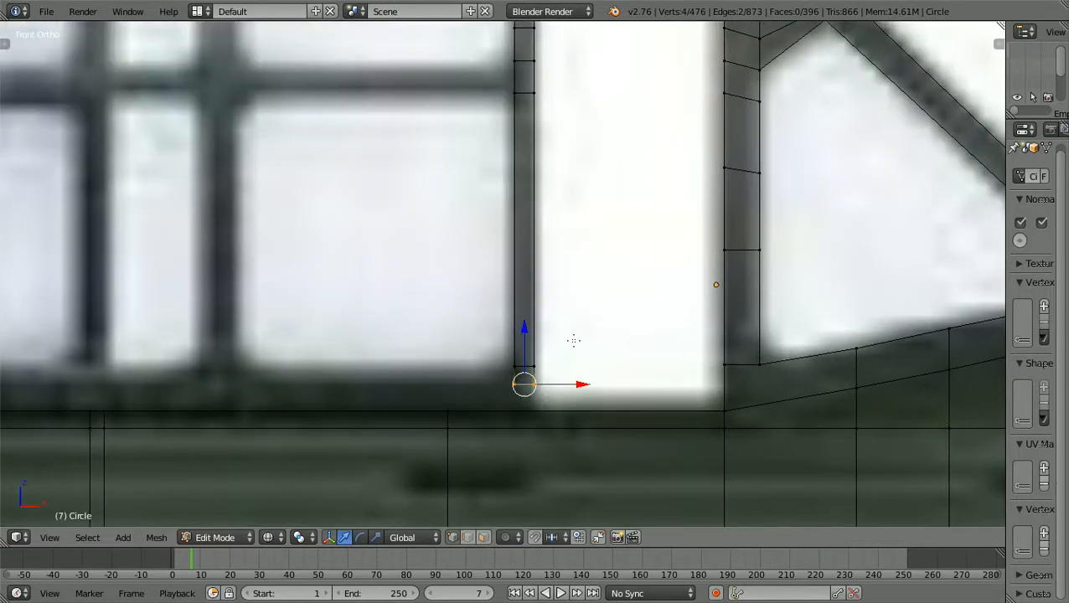
key(e)
key(z)
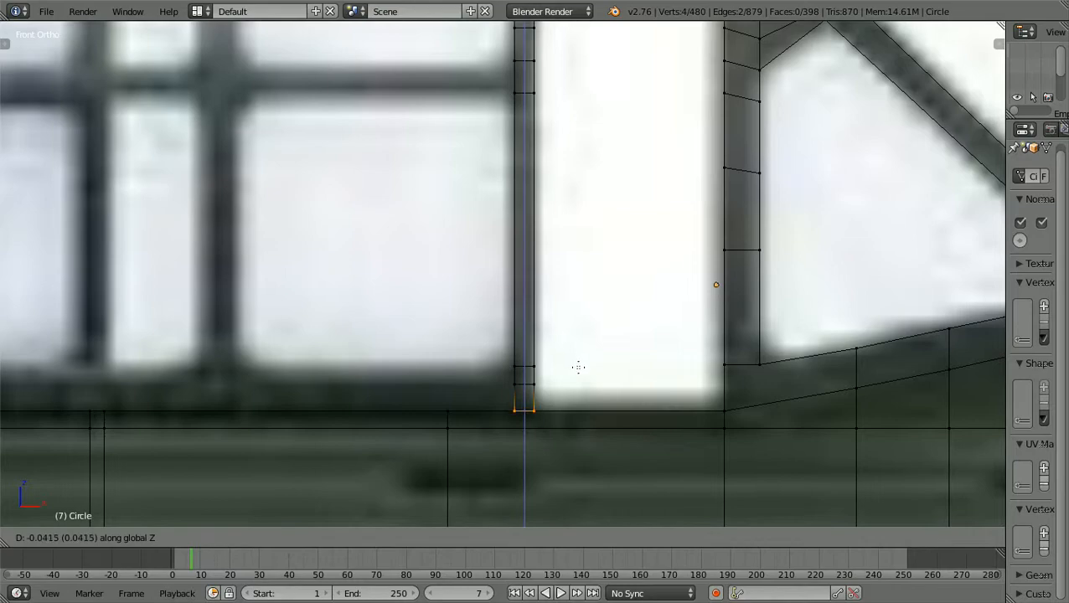
click(579, 367)
- Move the canopy frame's lower end vertices up along Z by about 0.0002 to line up with the fuselage opening's edge
shift+scroll(578, 367, down, 8)
scroll(577, 368, up, 11)
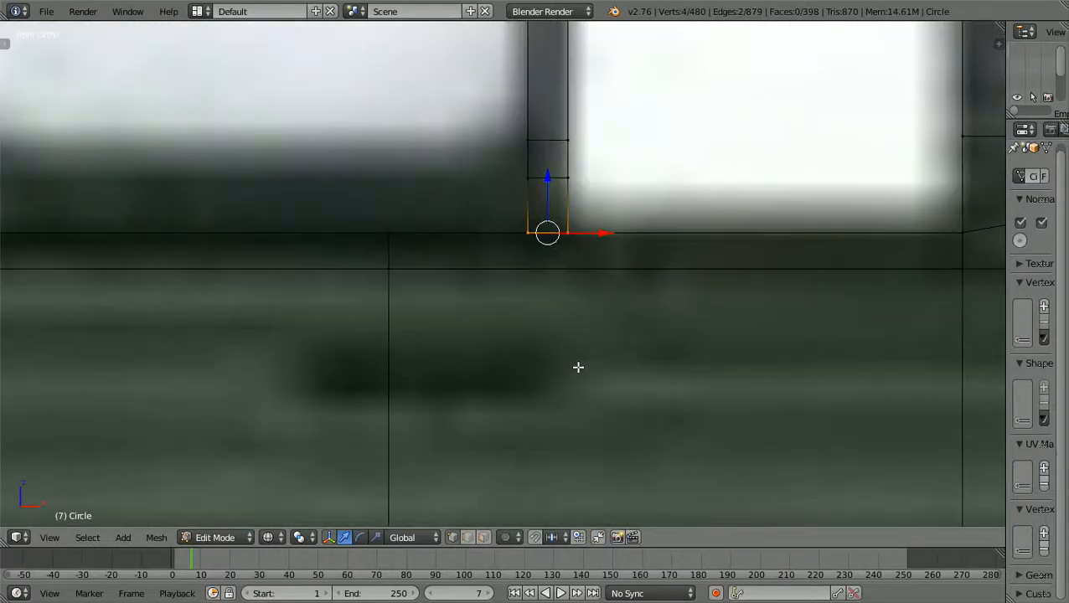
shift+scroll(577, 365, up, 8)
ctrl+scroll(577, 364, up, 7)
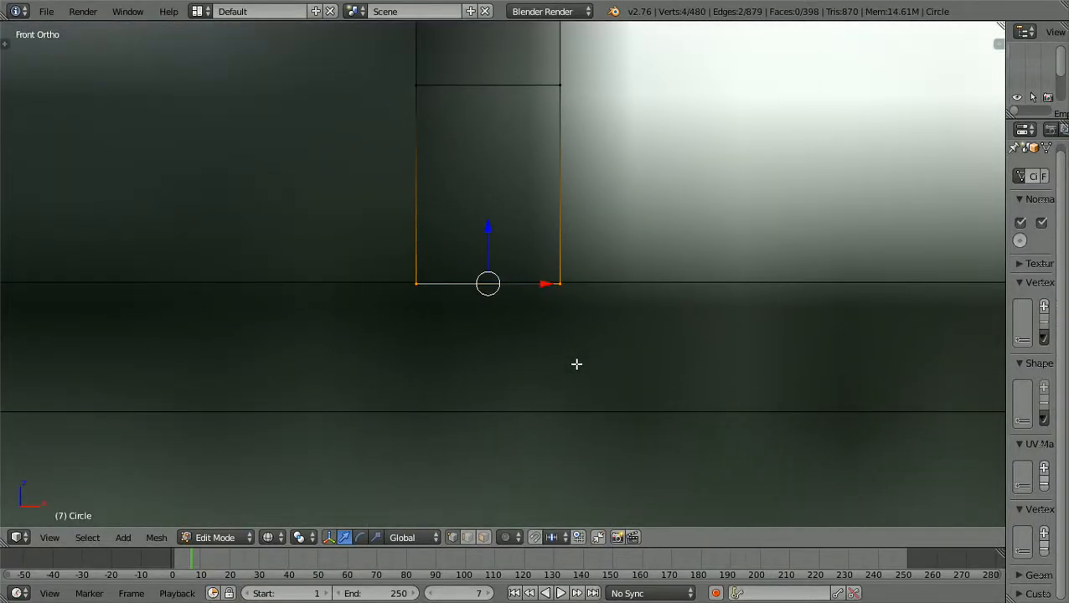
shift+scroll(577, 365, up, 3)
scroll(576, 364, up, 4)
shift+scroll(577, 364, down, 6)
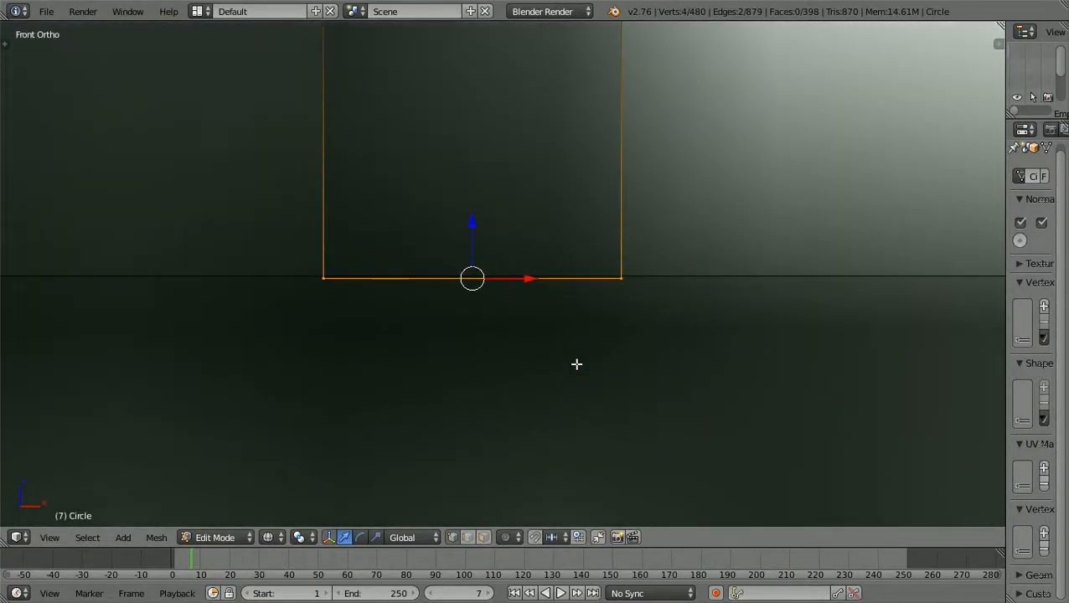
scroll(577, 364, up, 5)
shift+scroll(577, 363, up, 5)
shift+scroll(577, 365, up, 1)
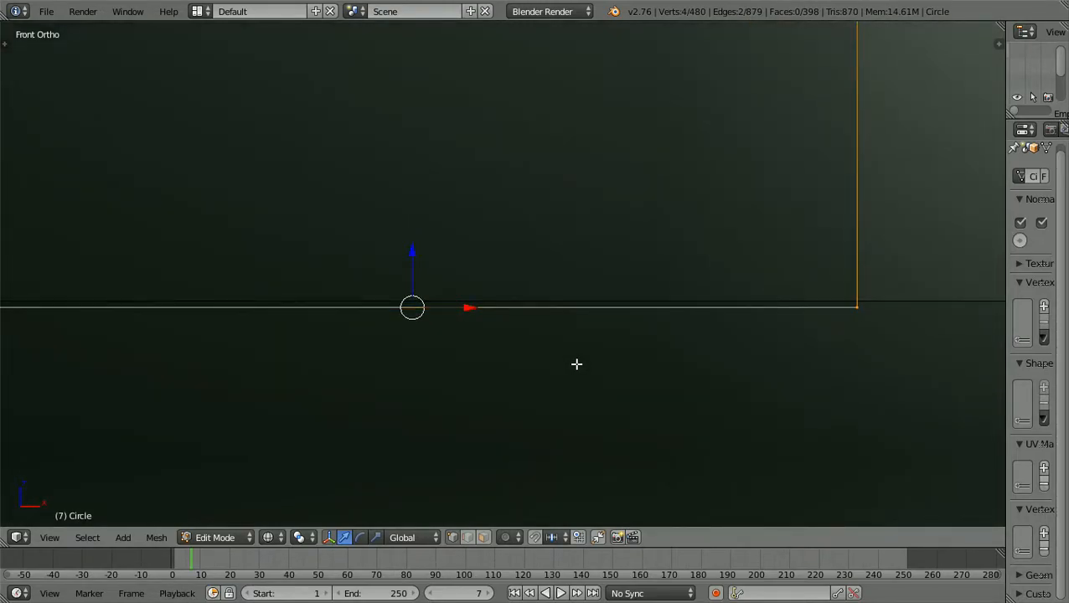
ctrl+scroll(576, 364, down, 7)
scroll(577, 365, up, 6)
scroll(577, 365, up, 3)
shift+scroll(576, 365, up, 5)
ctrl+scroll(577, 364, down, 3)
ctrl+scroll(576, 364, down, 1)
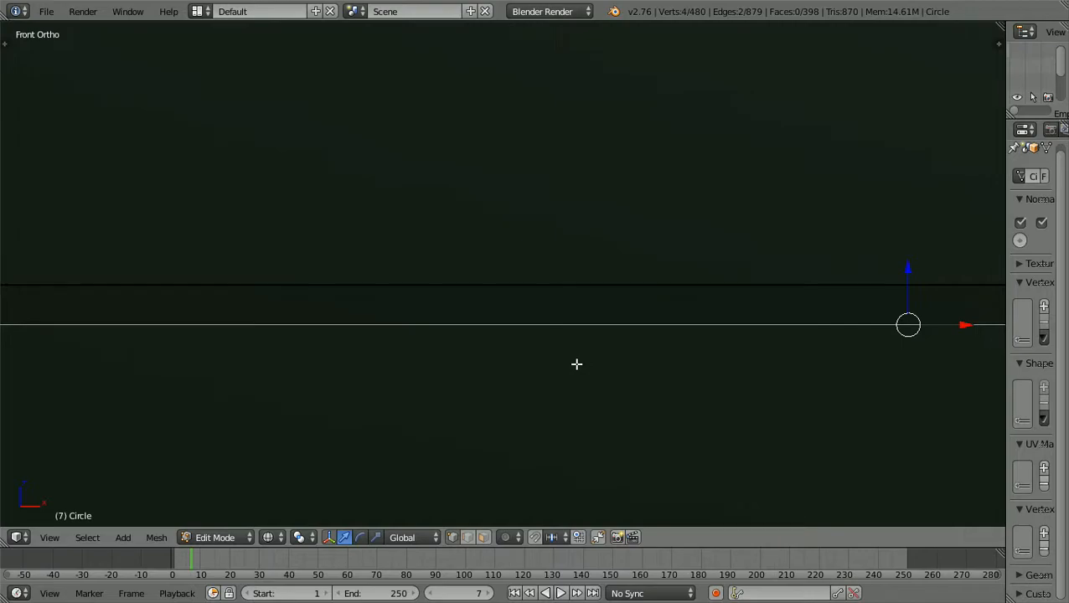
scroll(576, 363, up, 4)
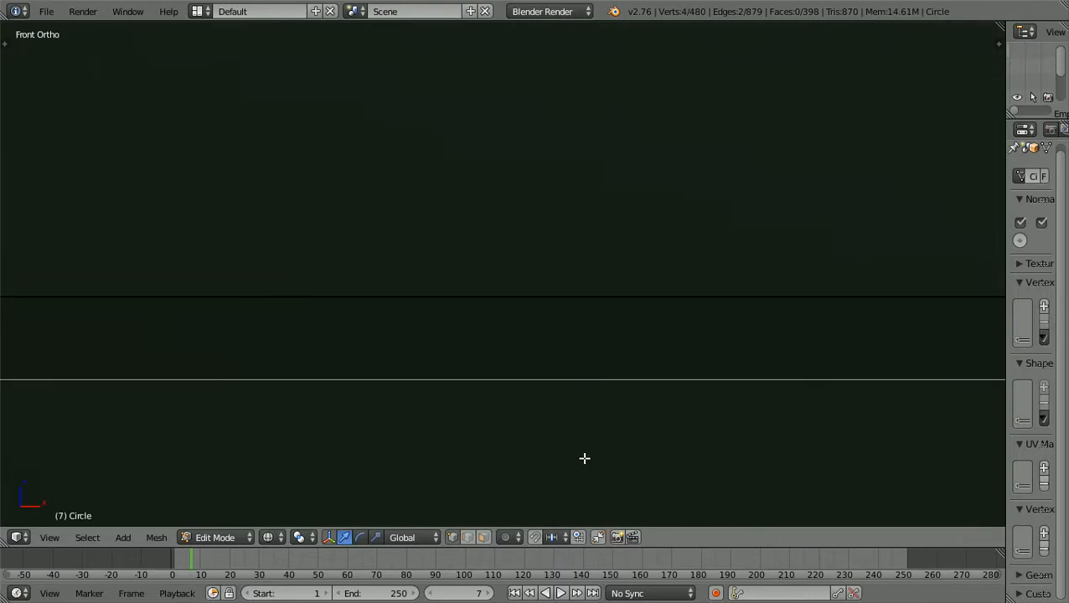
key(g)
key(z)
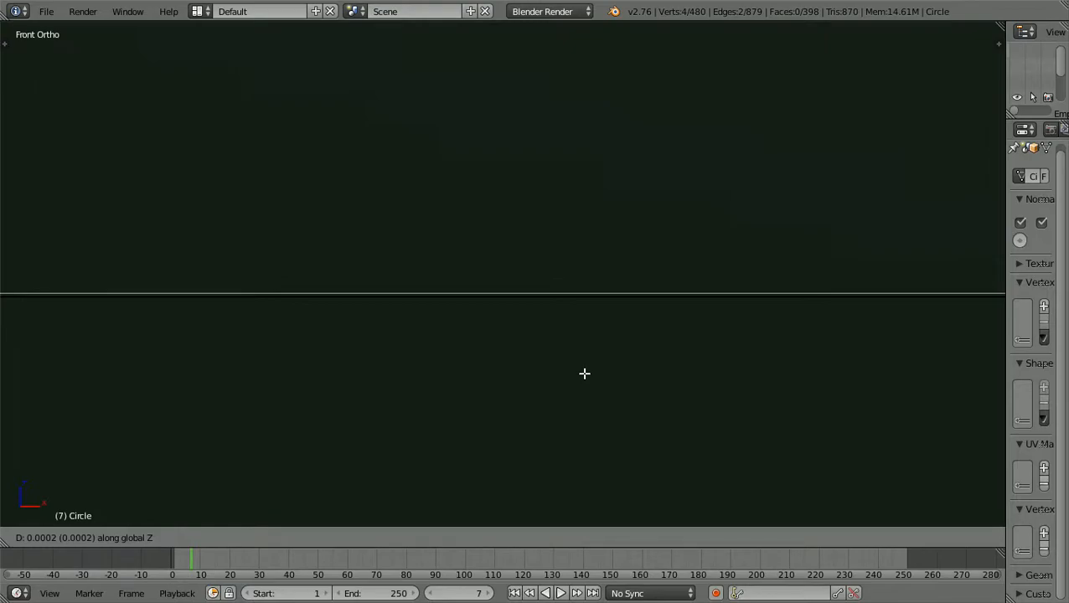
click(585, 374)
scroll(585, 375, up, 3)
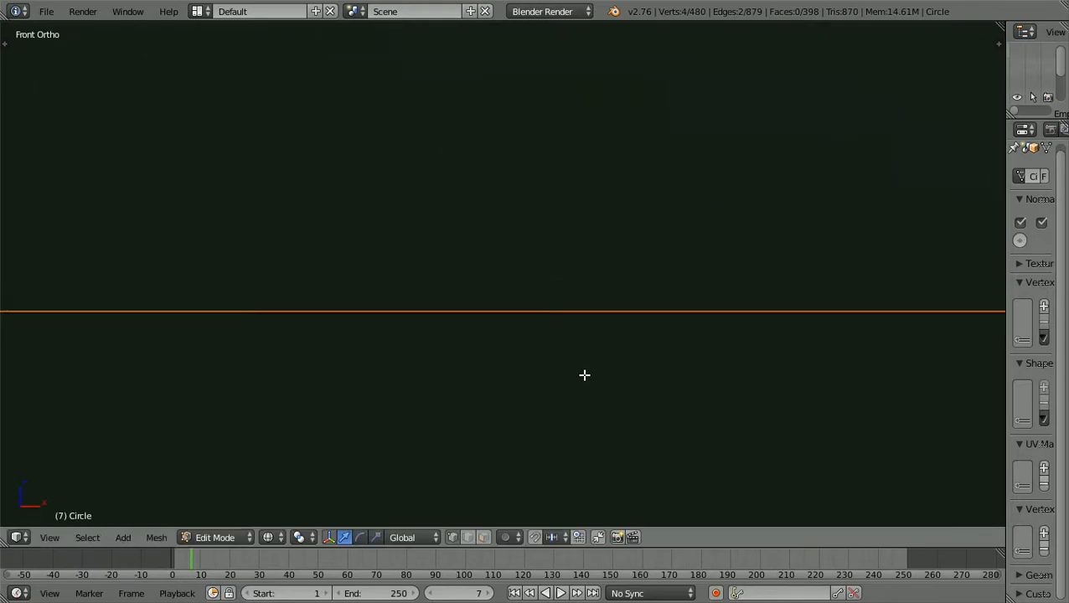
scroll(585, 375, up, 5)
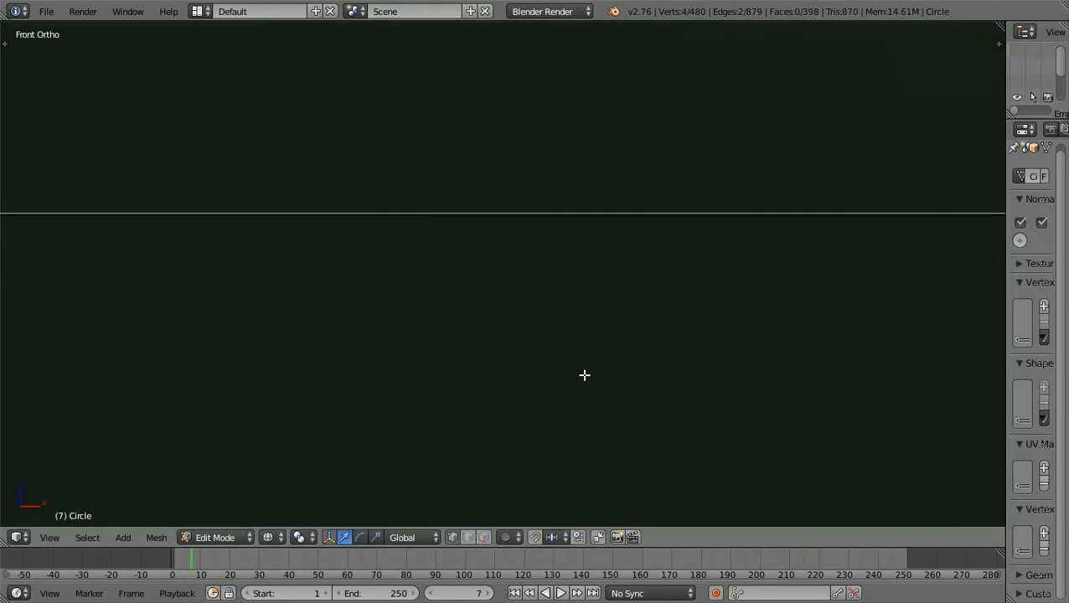
- Inspect the lower ends of the narrow canopy frame against the fuselage opening at an angle and in right view
scroll(585, 374, down, 10)
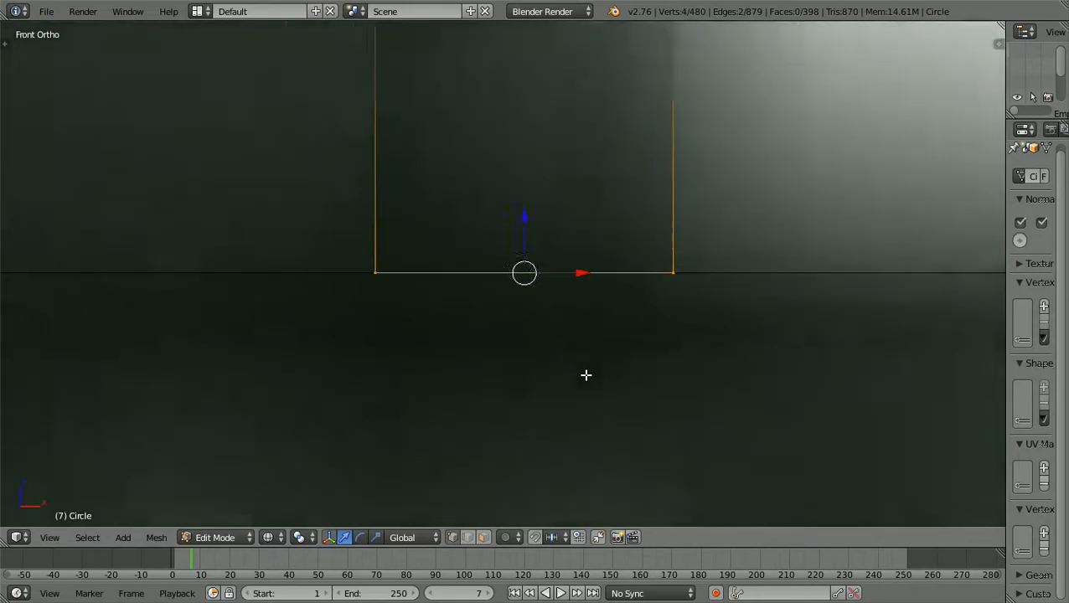
scroll(586, 374, down, 5)
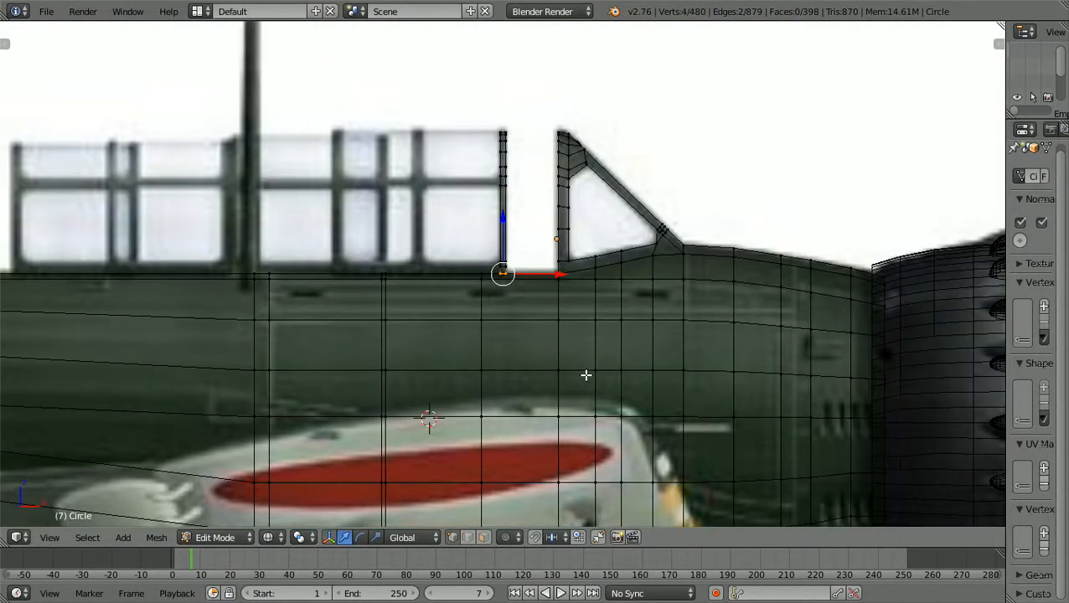
scroll(586, 374, down, 3)
middle_drag(585, 375, 574, 432)
scroll(575, 431, up, 6)
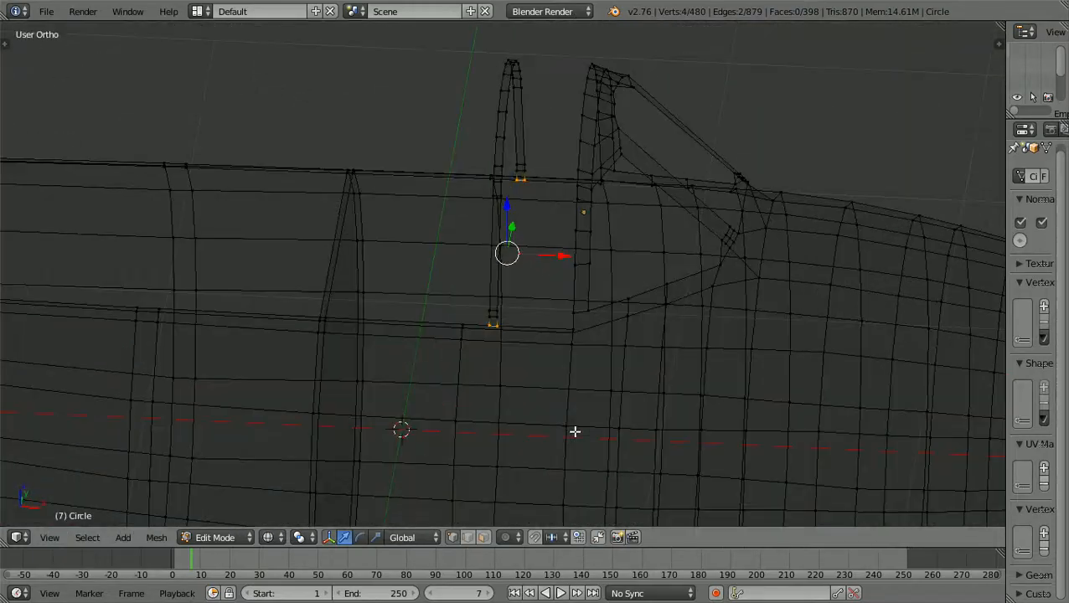
scroll(575, 432, up, 1)
scroll(475, 400, down, 2)
middle_drag(475, 400, 334, 415)
scroll(334, 415, up, 4)
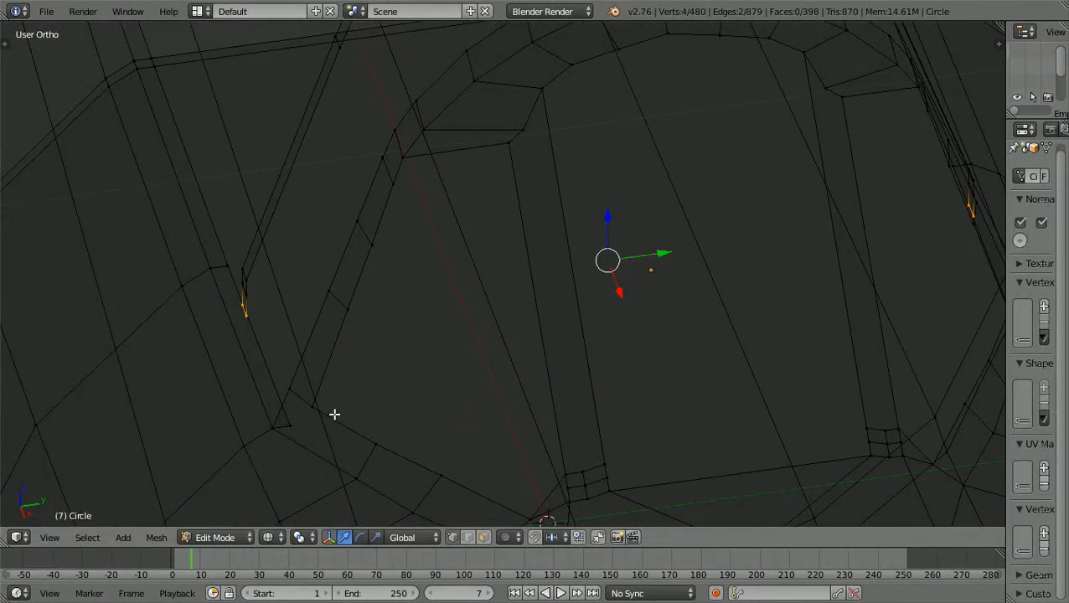
key(KP_3)
scroll(335, 414, down, 2)
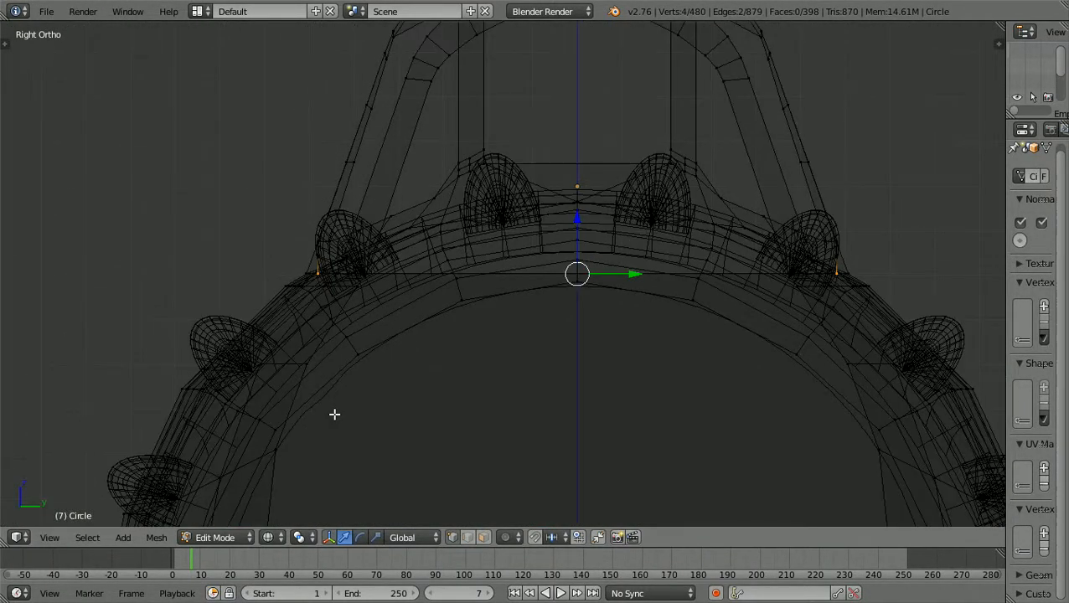
- In top view, scale the frame's lower end vertices outward along Y to about 1.04, toward the fuselage opening's edge
key(KP_7)
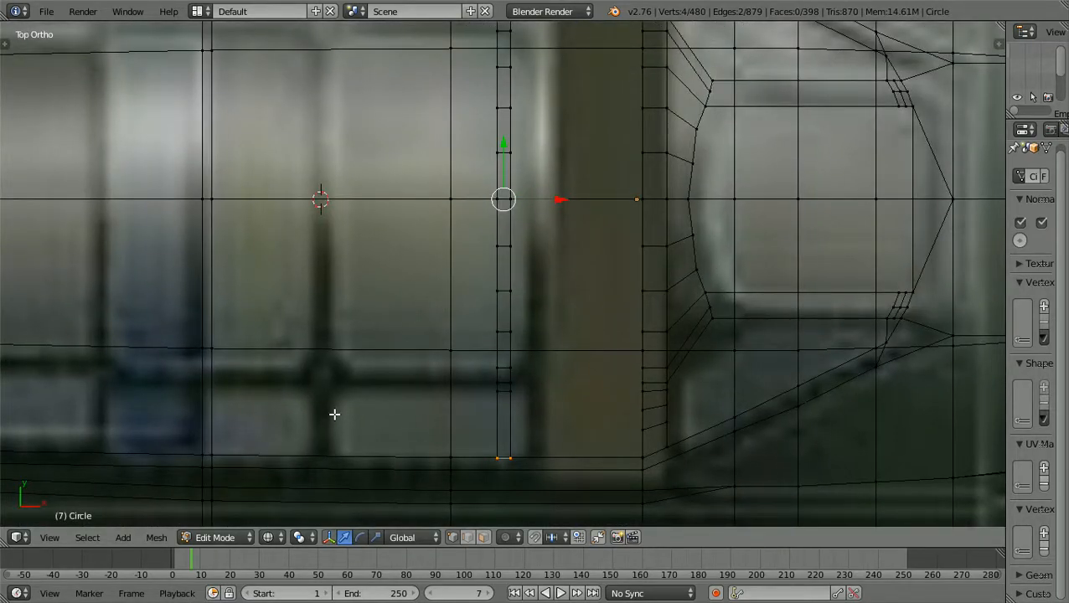
shift+scroll(334, 414, down, 4)
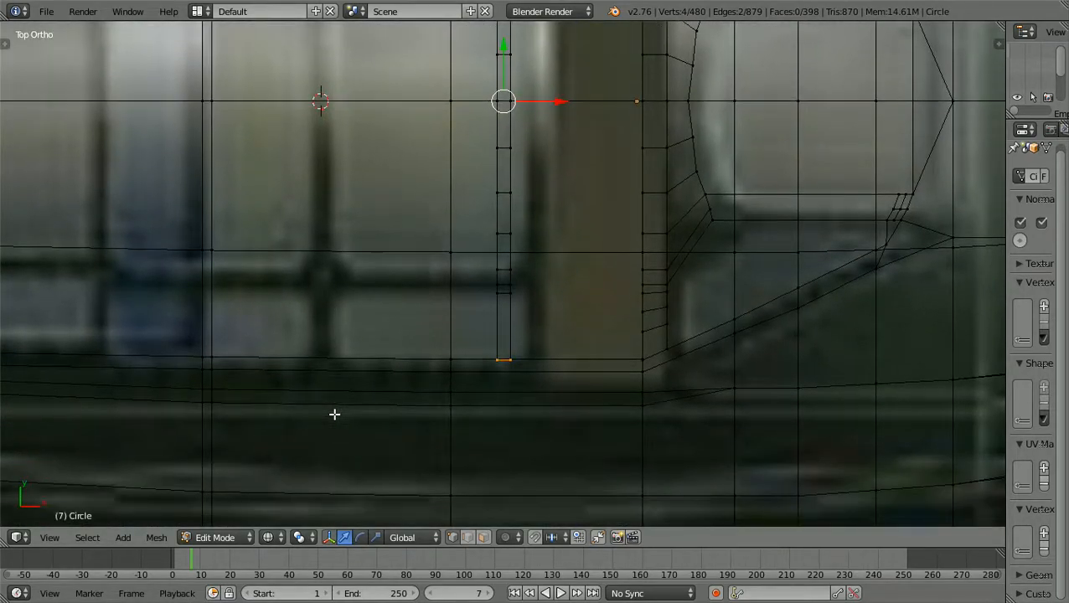
scroll(334, 414, up, 4)
shift+scroll(335, 414, down, 3)
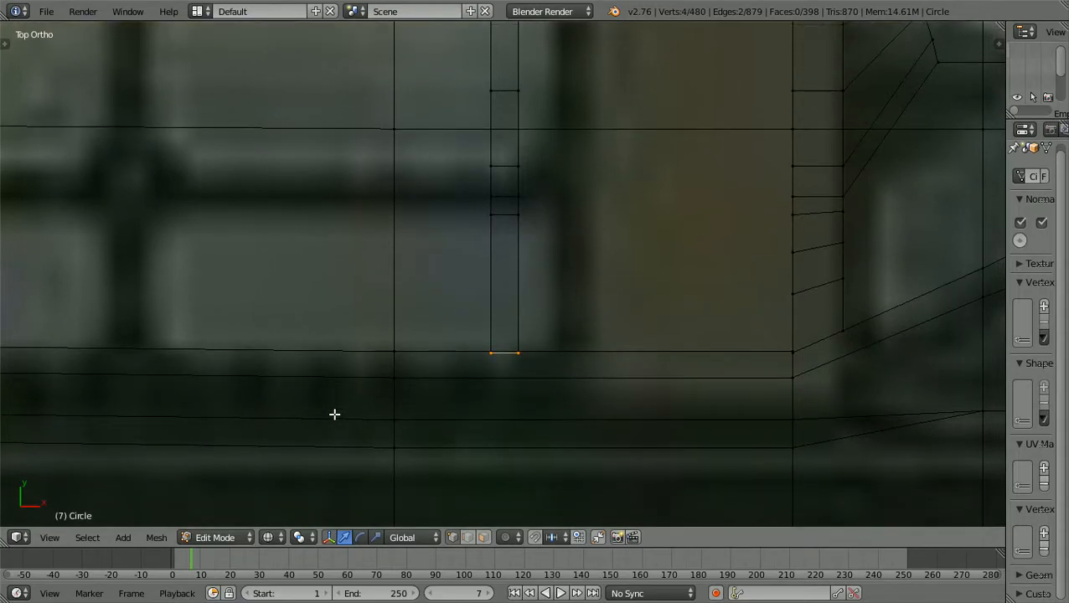
scroll(334, 414, up, 3)
scroll(558, 367, up, 2)
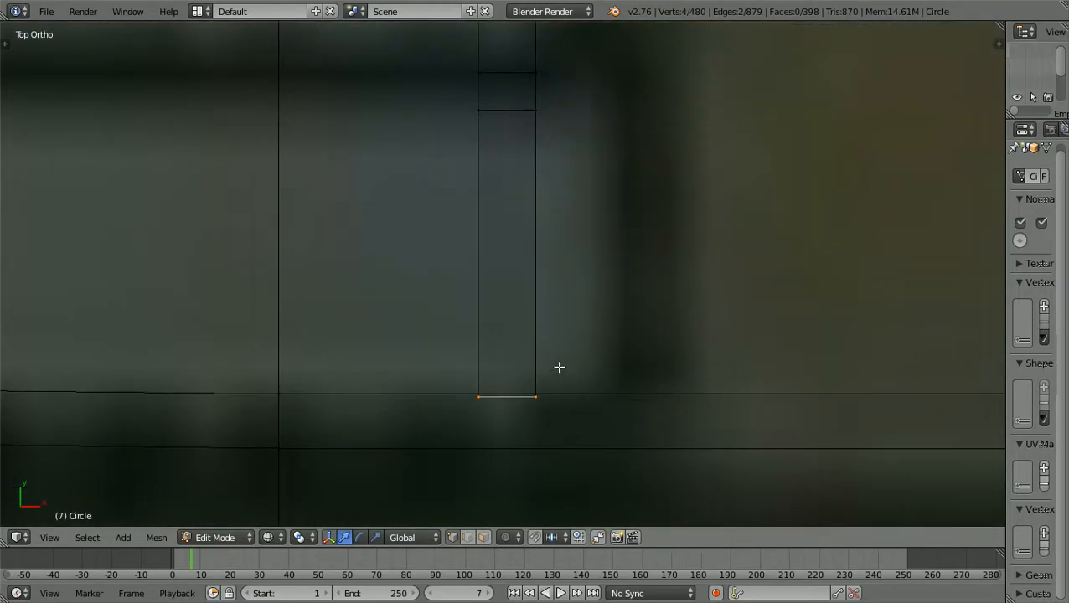
ctrl+scroll(650, 354, down, 3)
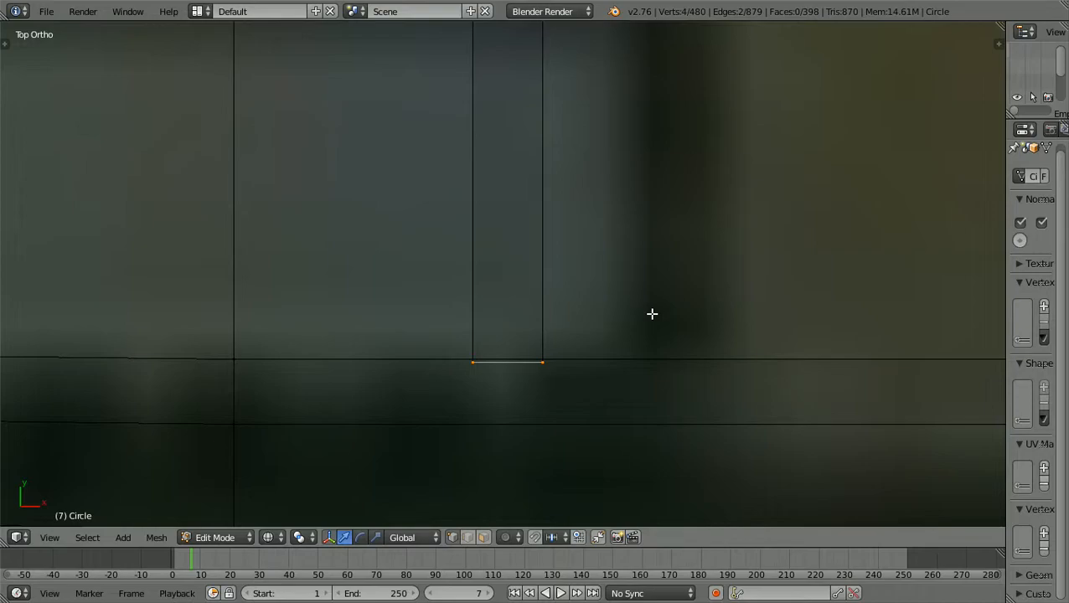
key(s)
key(y)
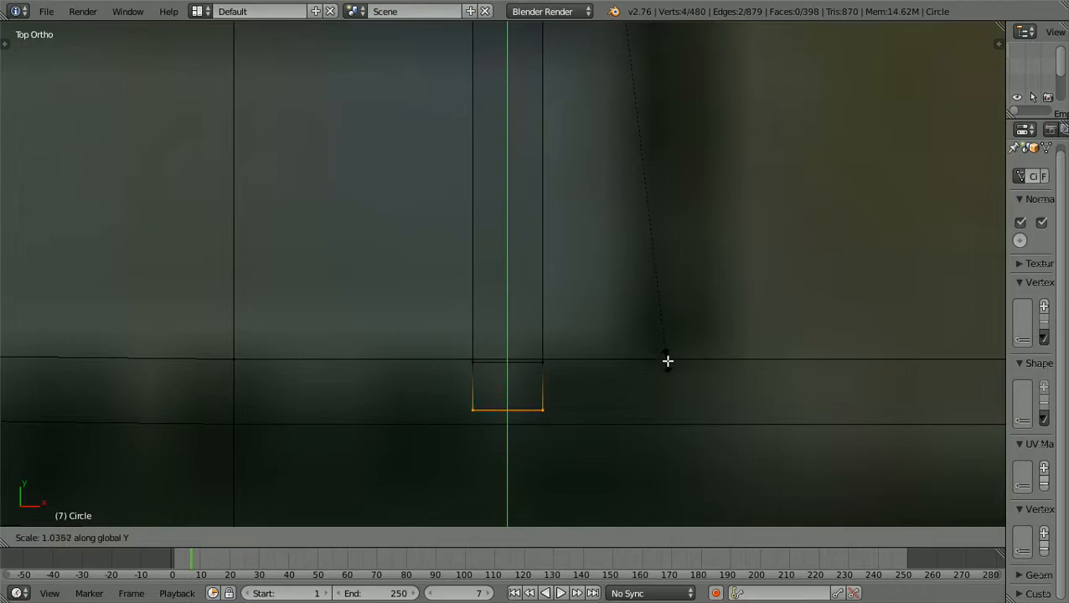
click(671, 370)
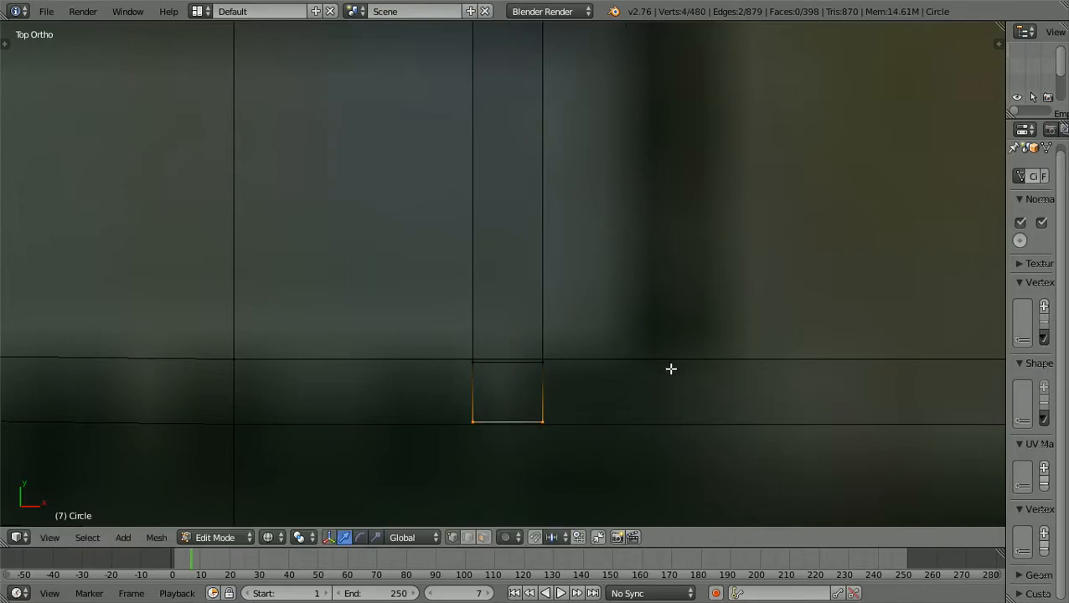
- Scale the frame's lower end vertices further outward along Y to about 1.0017 to bring them closer to the fuselage edge line
shift+scroll(672, 369, down, 9)
scroll(671, 369, up, 10)
shift+scroll(671, 368, up, 8)
scroll(672, 368, up, 1)
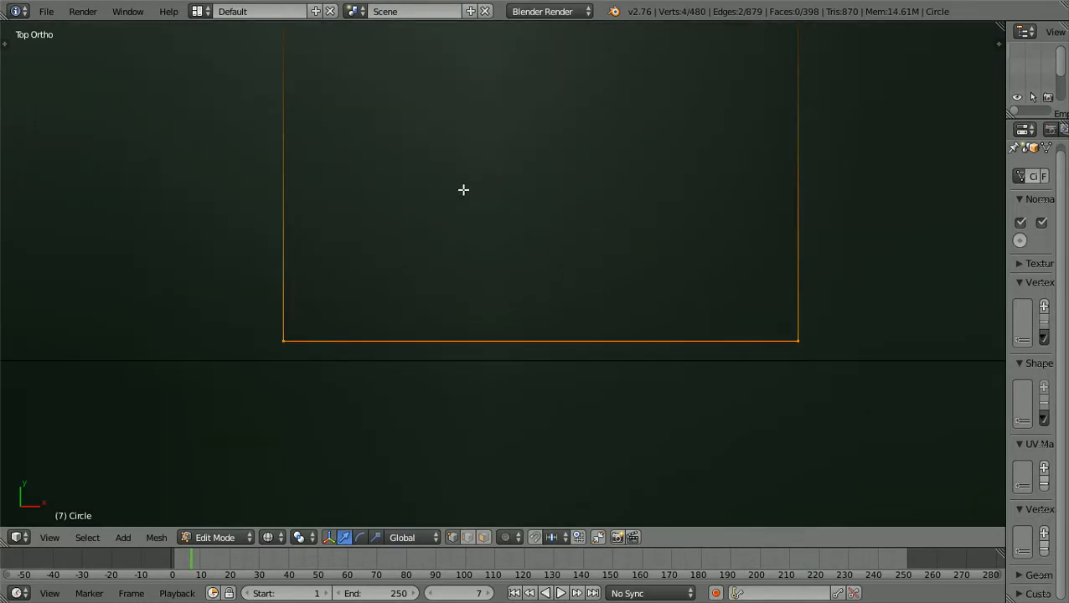
key(s)
key(y)
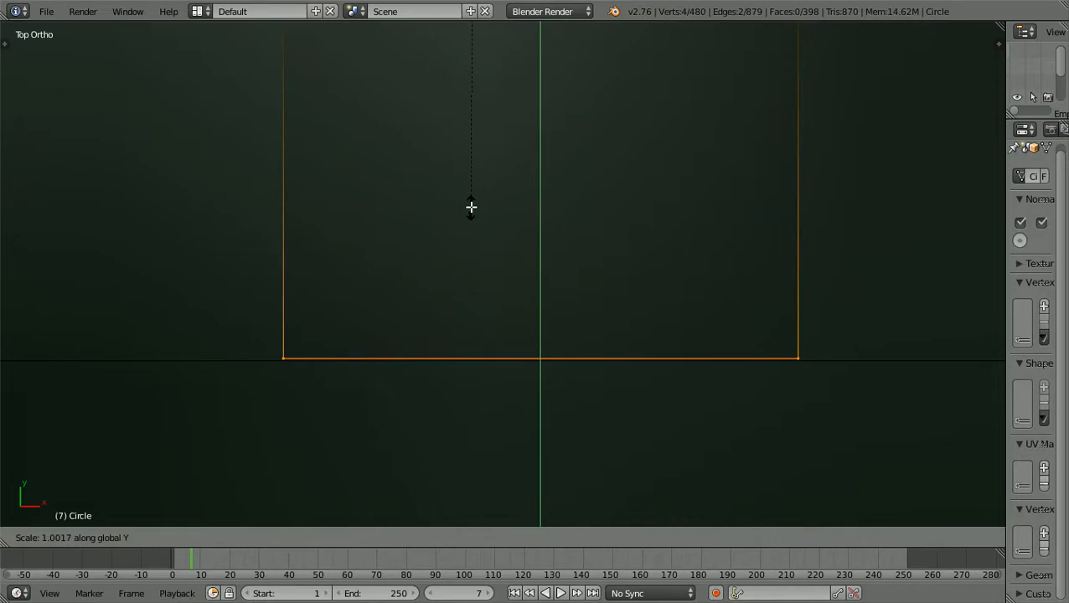
click(472, 207)
- Fine-tune the frame's lower end vertices by scaling them along Y to about 1.0002 to line up with the fuselage edge line
scroll(471, 207, up, 1)
shift+scroll(471, 207, down, 4)
shift+scroll(471, 207, up, 2)
scroll(471, 207, up, 3)
shift+scroll(471, 207, down, 7)
shift+scroll(471, 207, down, 1)
scroll(471, 207, up, 6)
shift+scroll(471, 207, up, 6)
scroll(471, 207, up, 4)
shift+scroll(471, 207, up, 4)
scroll(471, 207, up, 2)
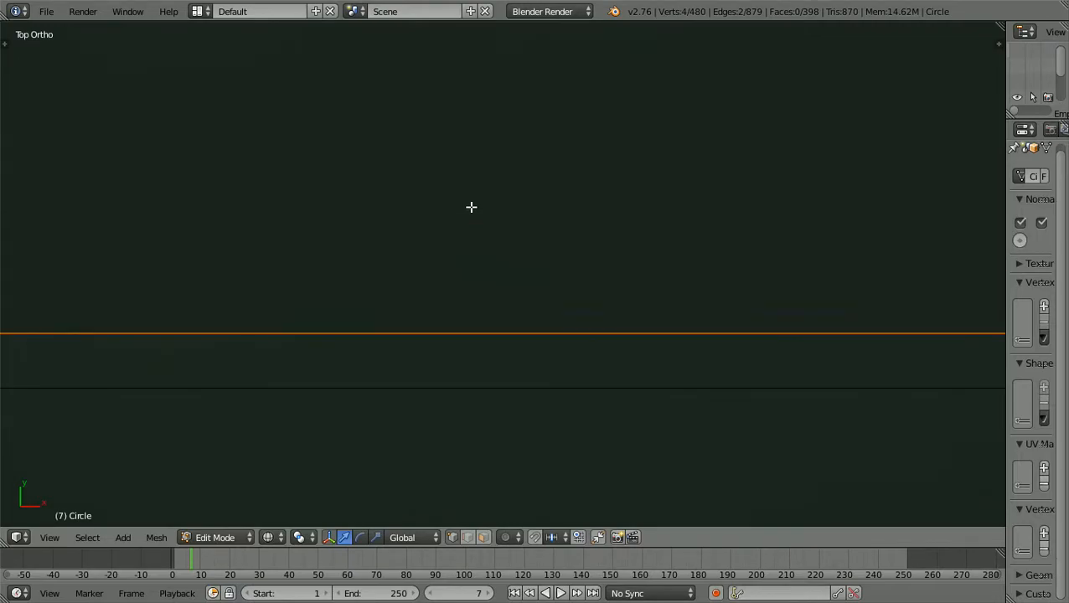
shift+scroll(471, 207, down, 4)
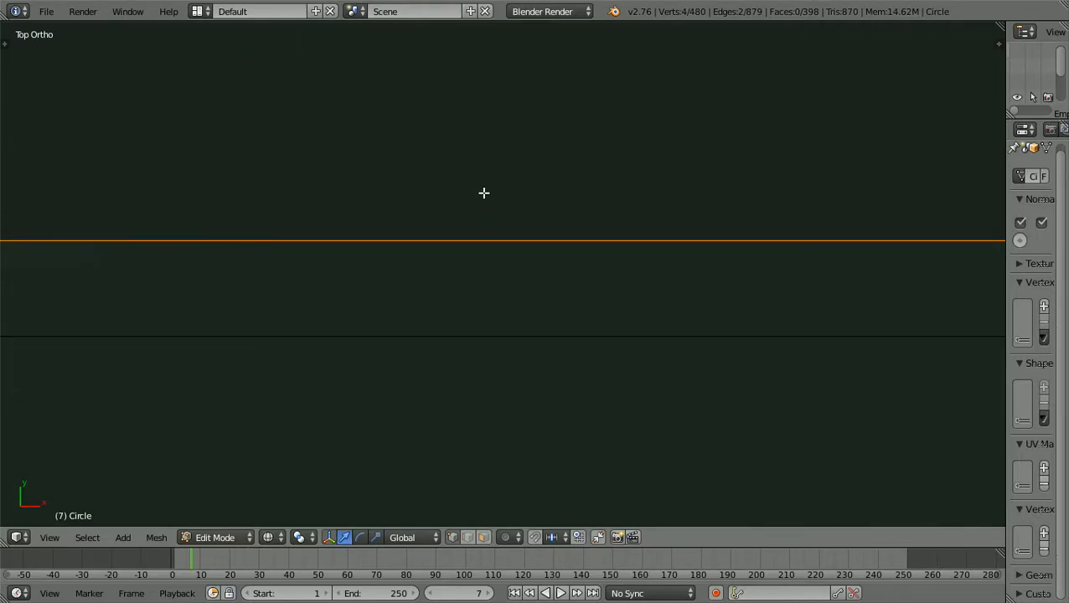
key(s)
key(y)
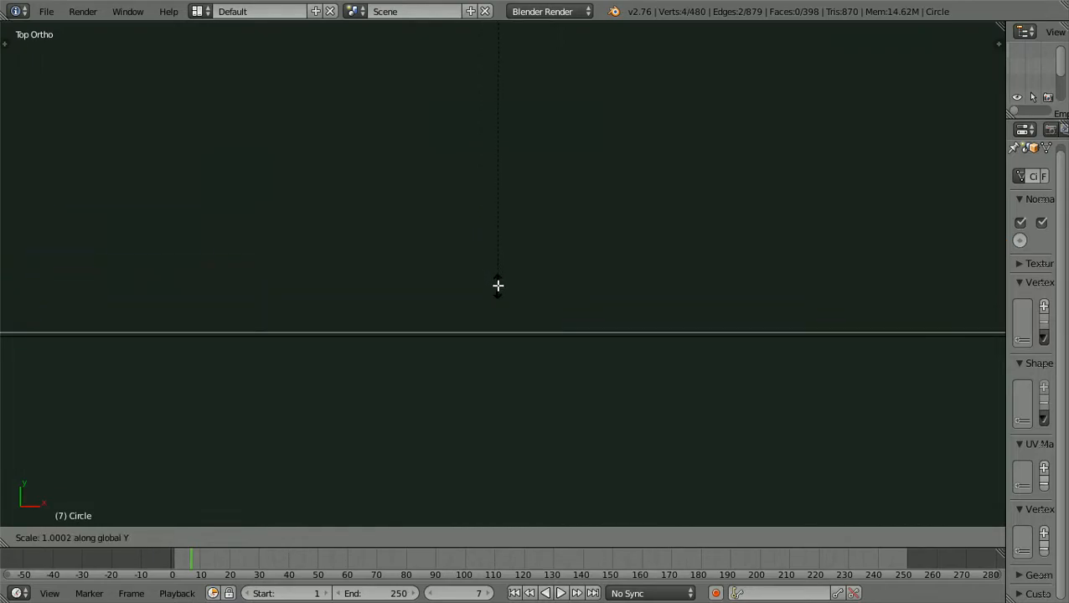
click(498, 285)
shift+scroll(498, 286, down, 6)
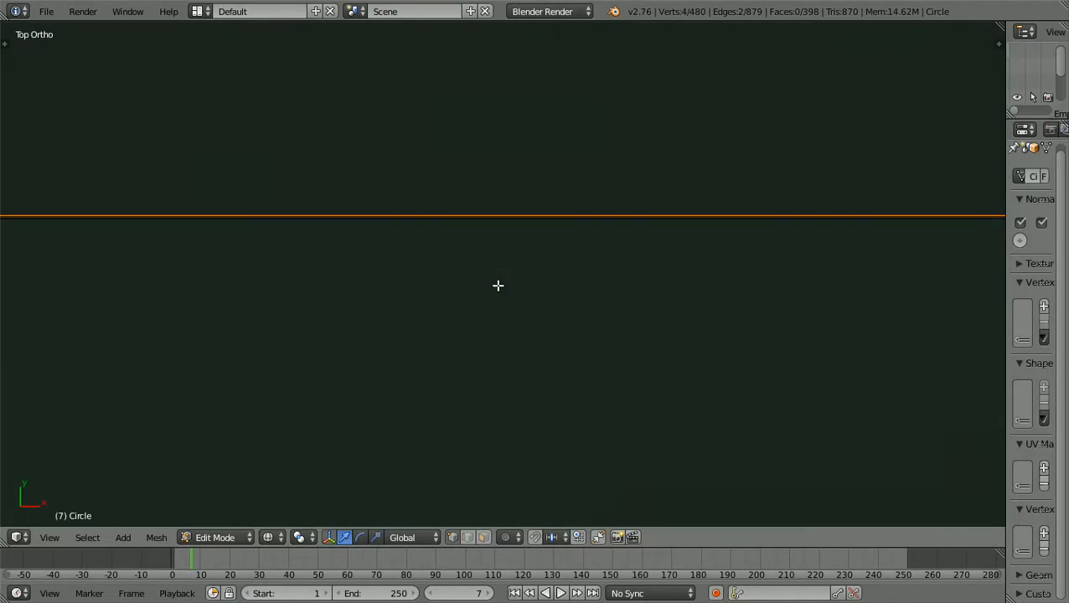
shift+scroll(498, 285, up, 3)
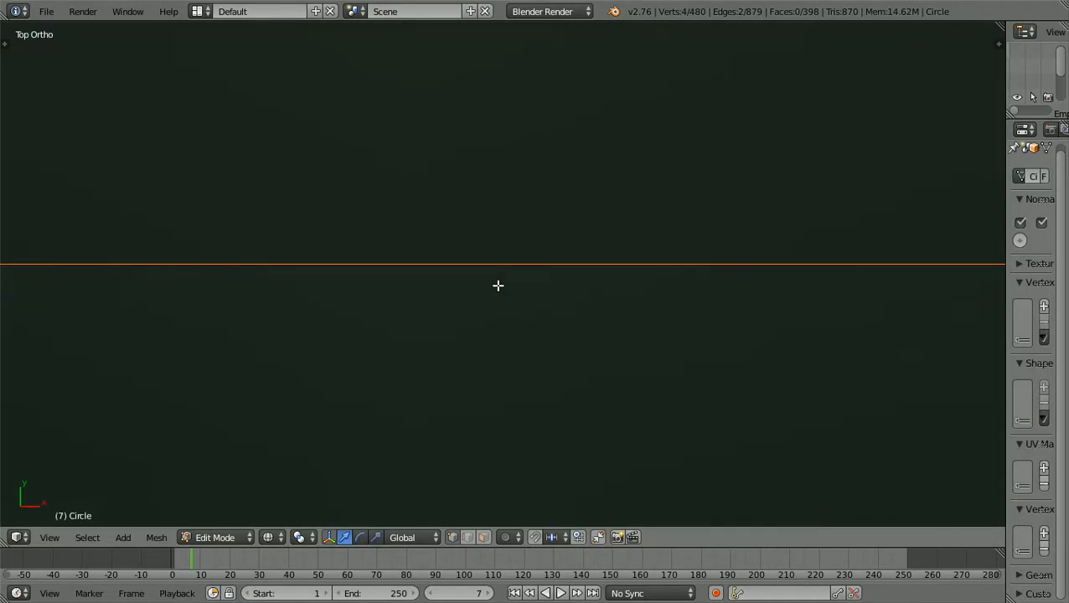
- Show the mesh with solid shading and inspect the extended frame ends where they meet the fuselage, at an angle and in front view
scroll(498, 286, down, 3)
scroll(498, 286, down, 4)
mouse_move(498, 286)
middle_down()
mouse_move(468, 304)
mouse_move(504, 399)
mouse_move(461, 317)
mouse_move(578, 236)
mouse_move(802, 174)
mouse_move(853, 193)
mouse_move(903, 186)
mouse_move(822, 175)
mouse_move(751, 186)
mouse_move(784, 198)
middle_up()
scroll(496, 287, down, 7)
scroll(496, 288, down, 3)
key(z)
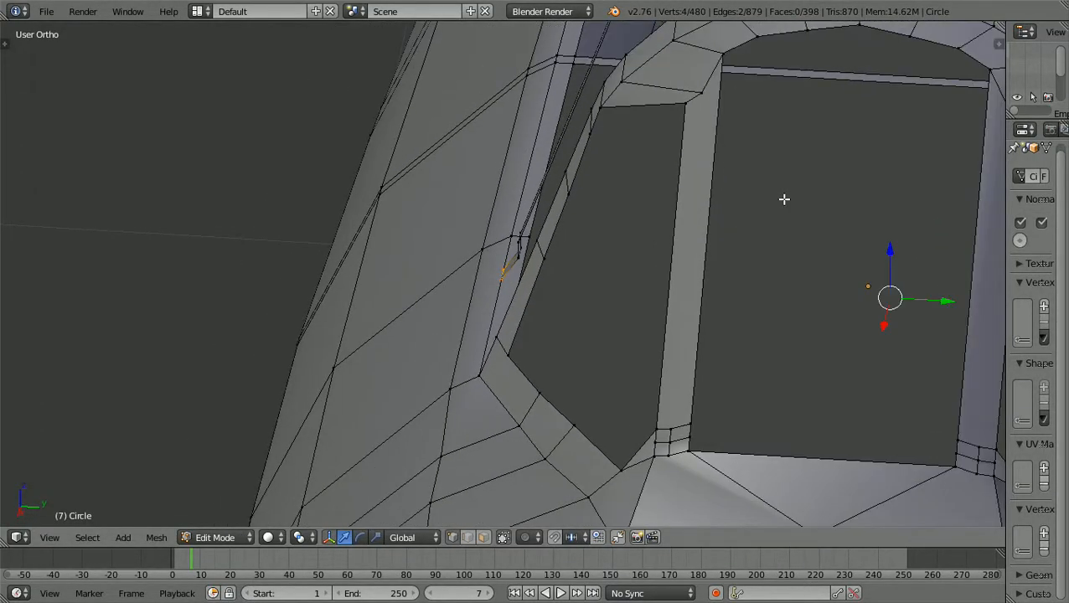
shift+scroll(784, 199, up, 6)
middle_drag(784, 200, 816, 206)
scroll(816, 205, up, 2)
scroll(816, 205, down, 2)
scroll(815, 205, up, 1)
scroll(816, 206, down, 1)
middle_drag(815, 205, 973, 162)
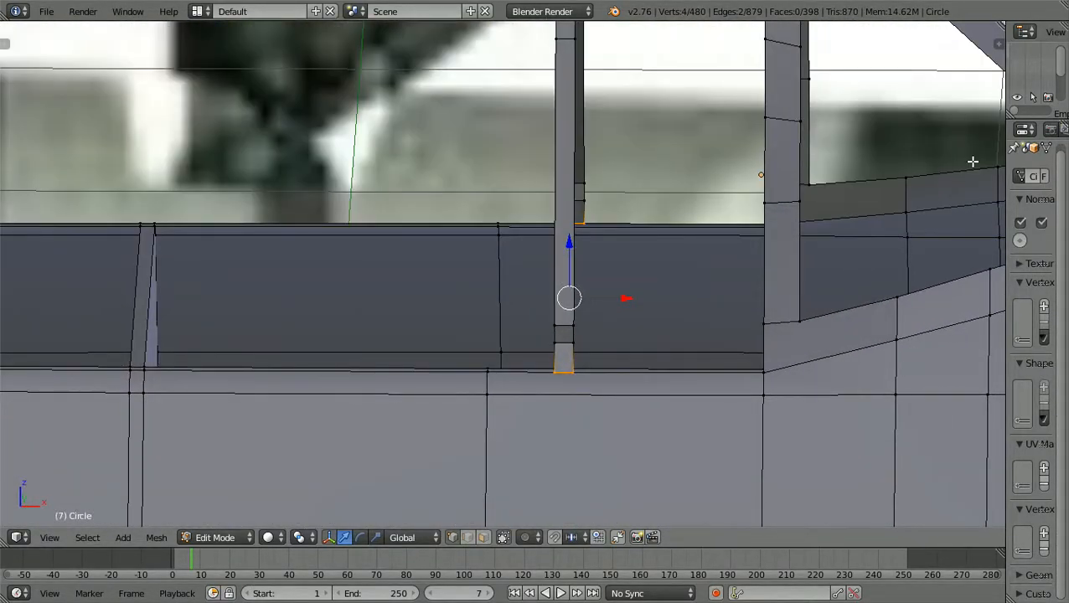
key(KP_1)
scroll(973, 162, down, 1)
scroll(973, 162, up, 1)
scroll(973, 161, down, 2)
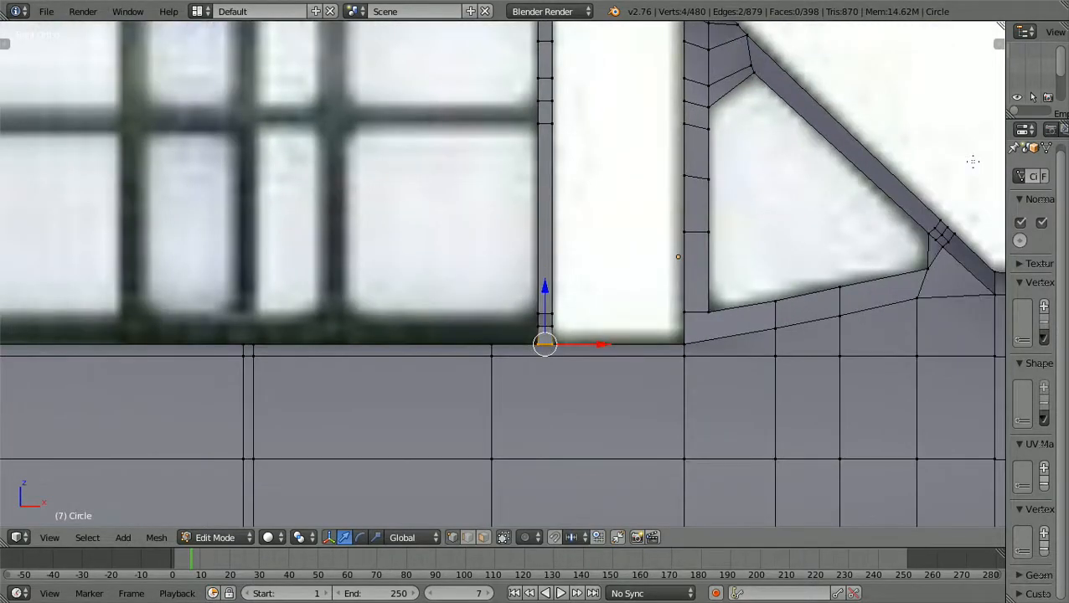
- Inspect at an angle how the frame's lower ends meet the fuselage edge, and clear the vertex selection
middle_drag(995, 167, 982, 169)
scroll(982, 169, up, 2)
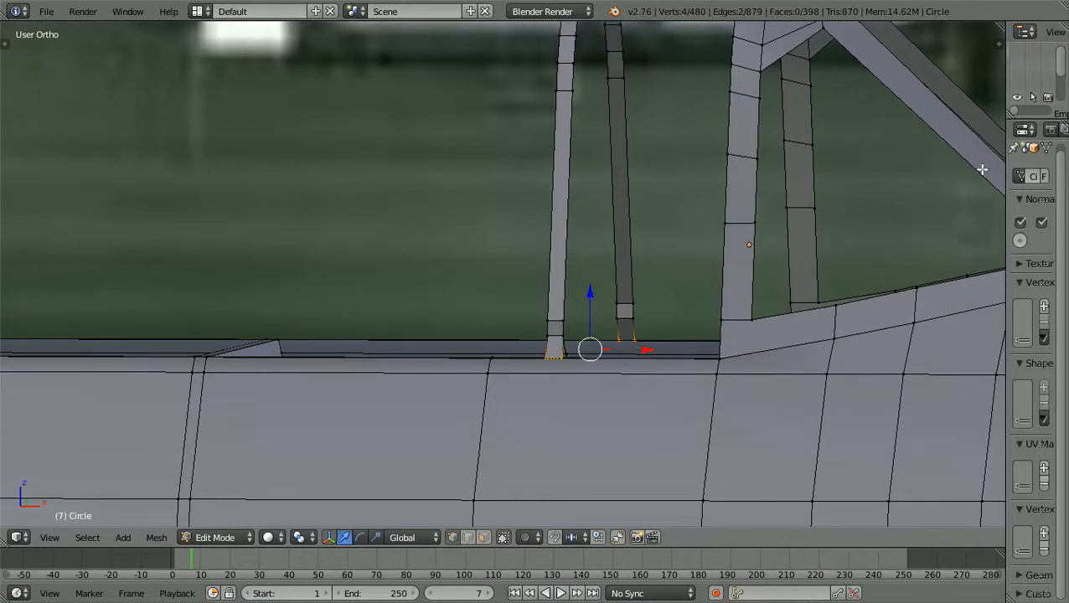
ctrl+scroll(982, 169, up, 5)
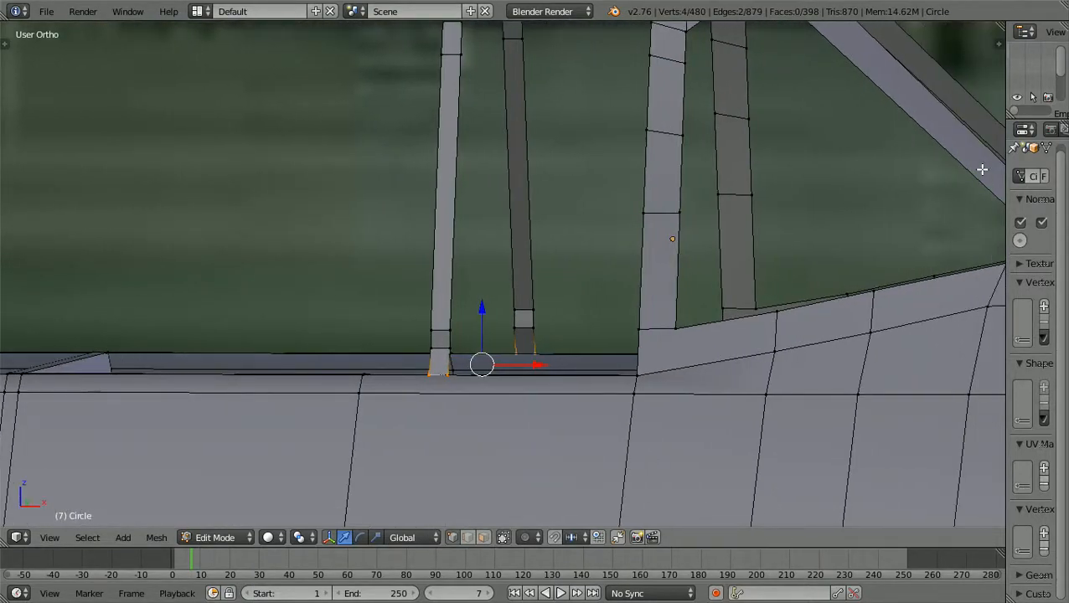
scroll(982, 170, up, 2)
shift+scroll(982, 169, down, 4)
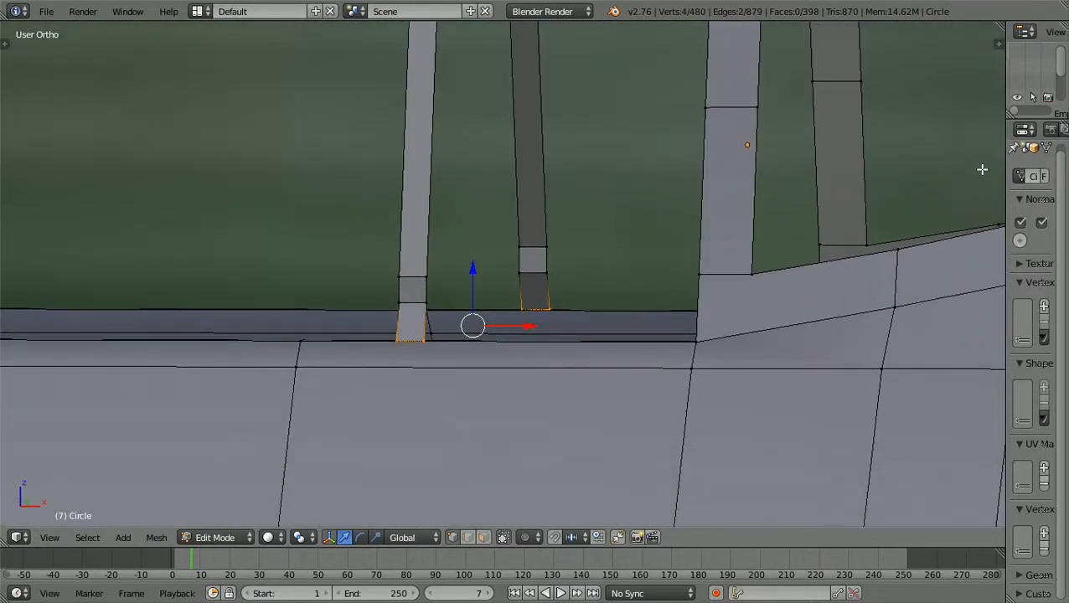
scroll(982, 170, up, 1)
scroll(982, 169, up, 1)
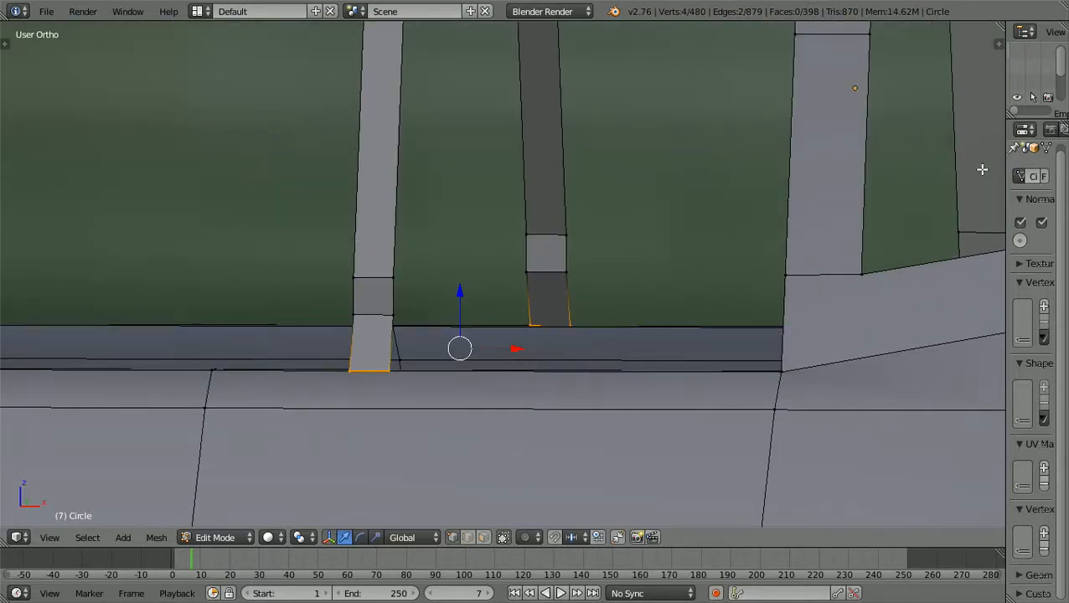
key(a)
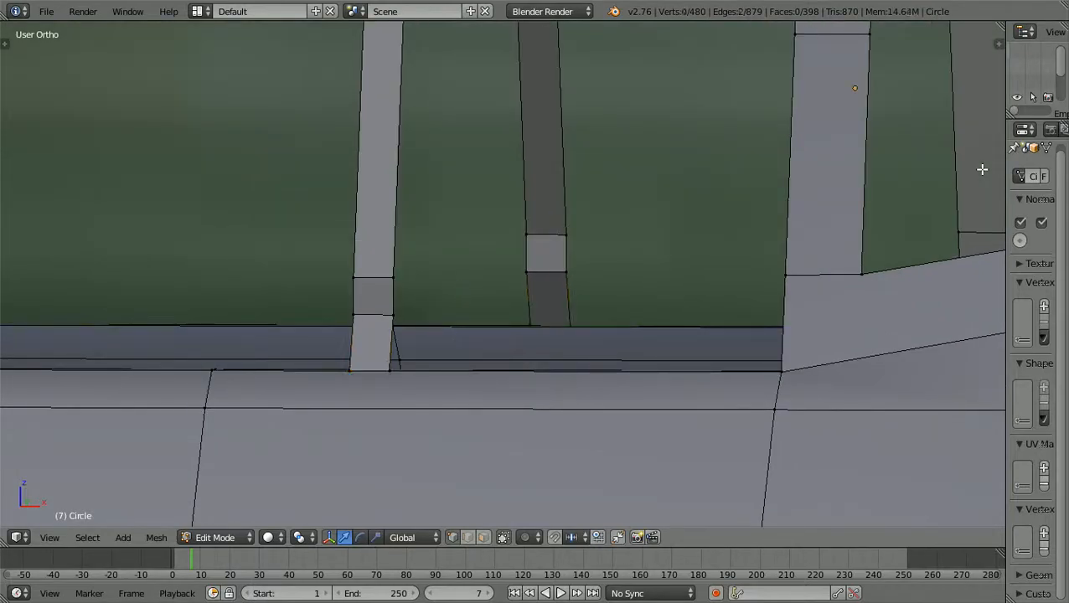
scroll(982, 169, up, 1)
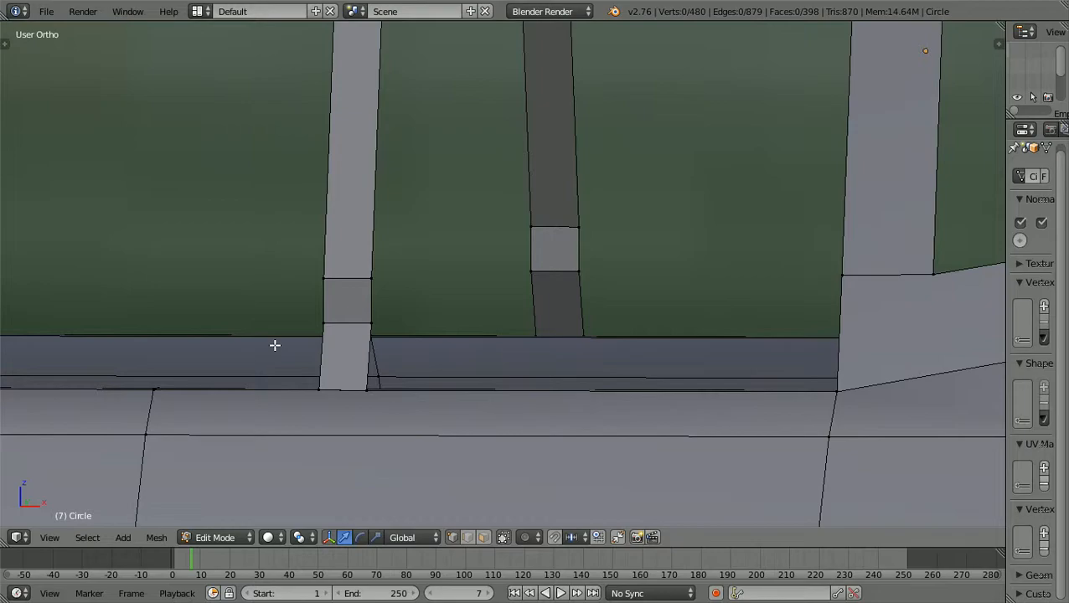
- In front view with wireframe shading, select the row of frame vertices just above the lower ends on both sides
key(KP_1)
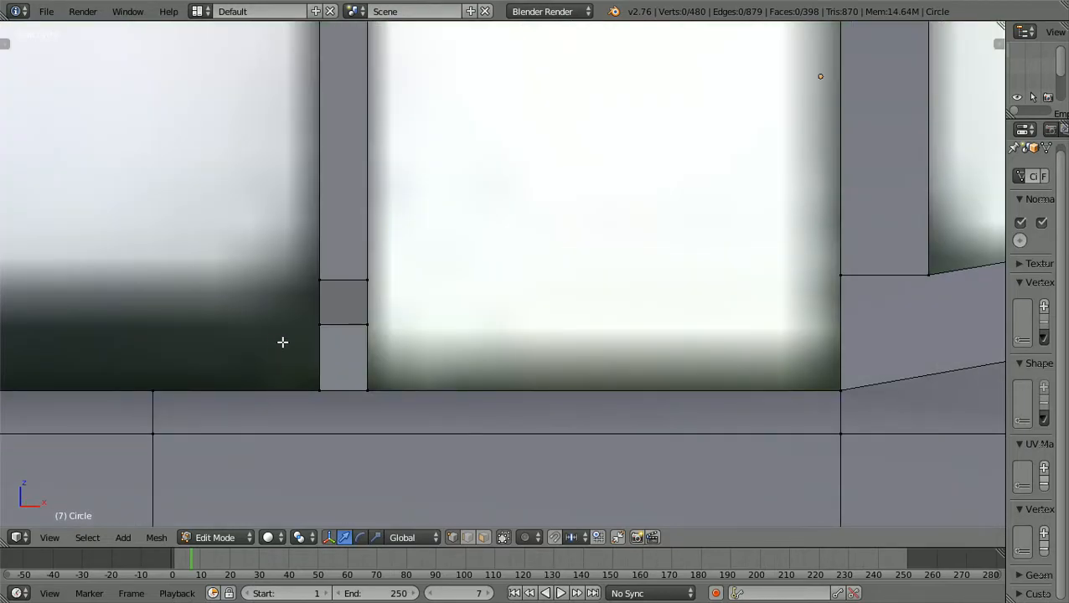
key(b)
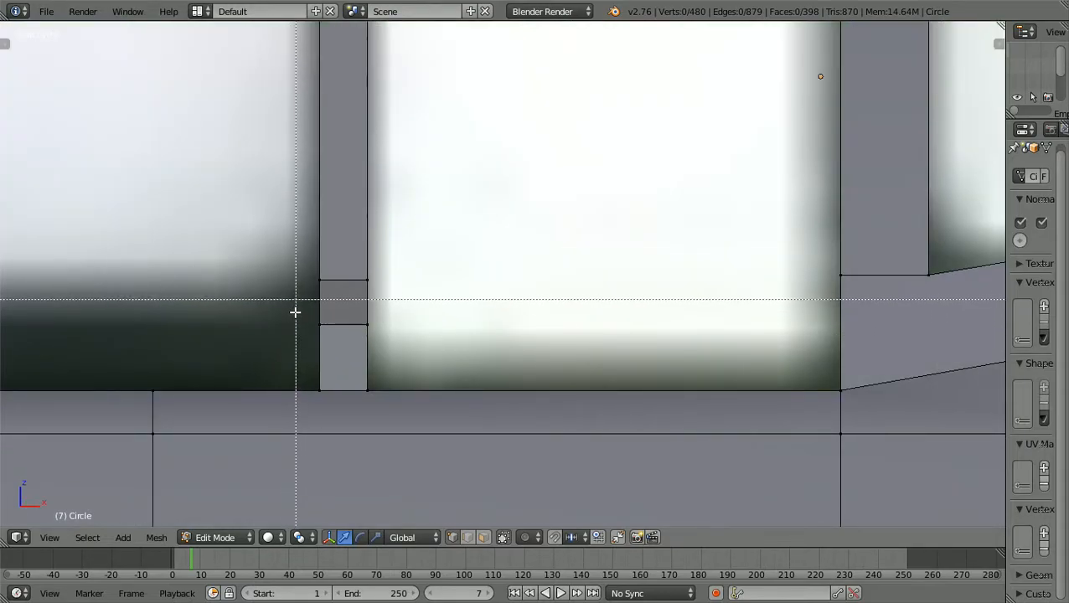
drag(297, 338, 317, 322)
key(z)
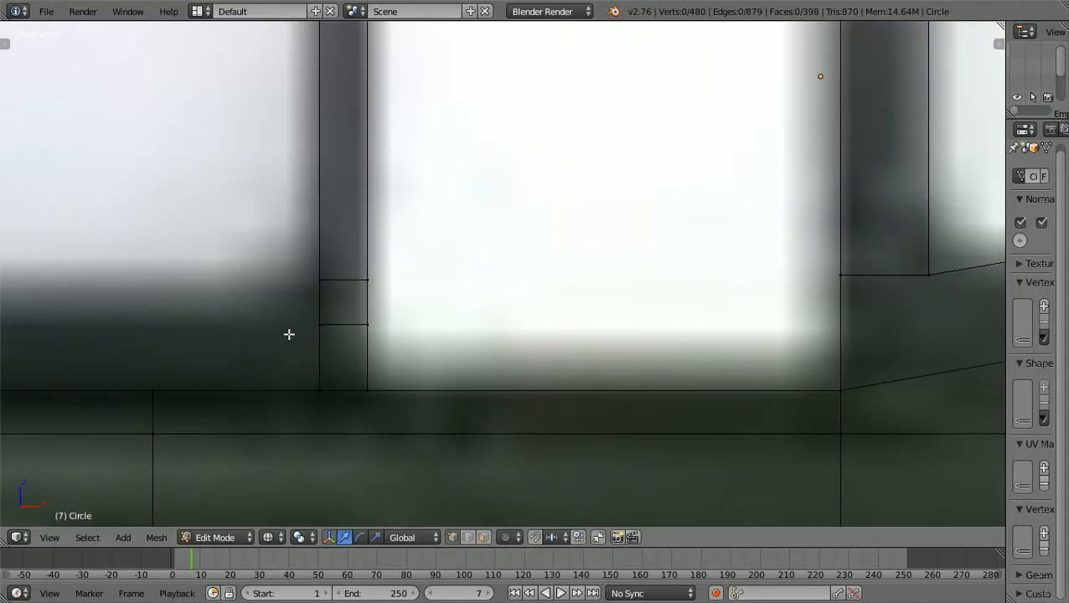
key(b)
drag(289, 334, 430, 312)
key(KP_1)
scroll(429, 313, down, 1)
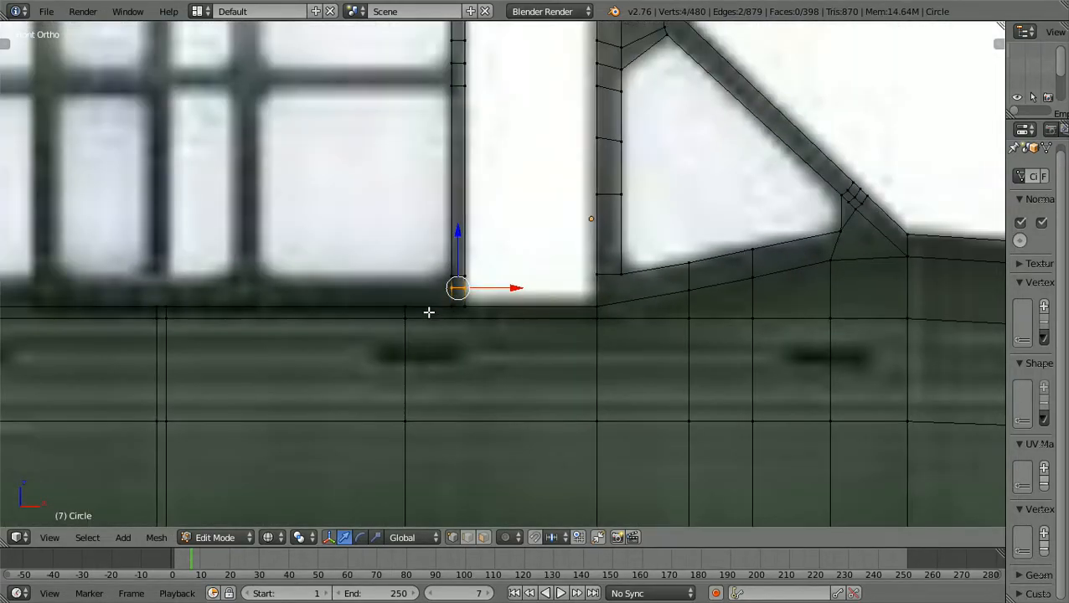
- In right view, scale the selected frame vertices outward along Y to about 1.0187 to straighten the frame's lower sides
key(KP_7)
scroll(429, 312, up, 2)
middle_drag(429, 313, 270, 235)
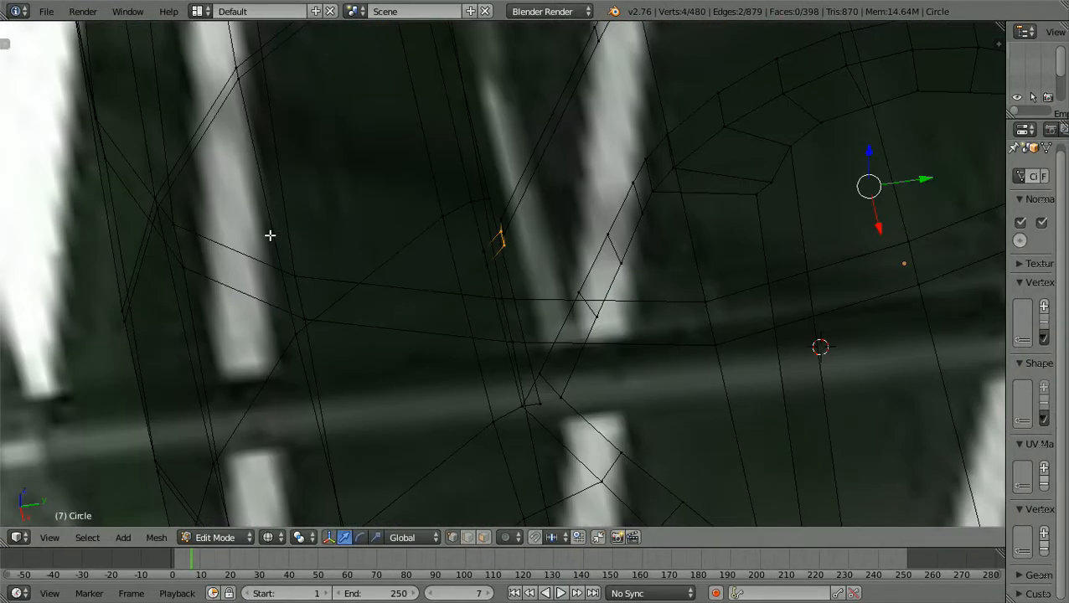
key(KP_3)
scroll(270, 235, up, 7)
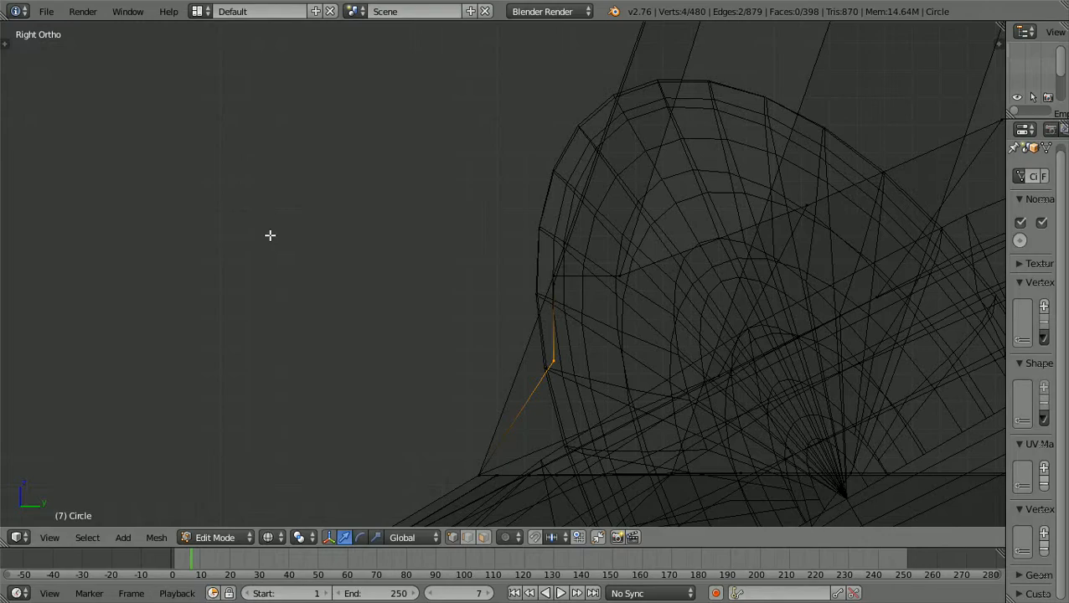
scroll(269, 236, up, 3)
scroll(270, 236, up, 1)
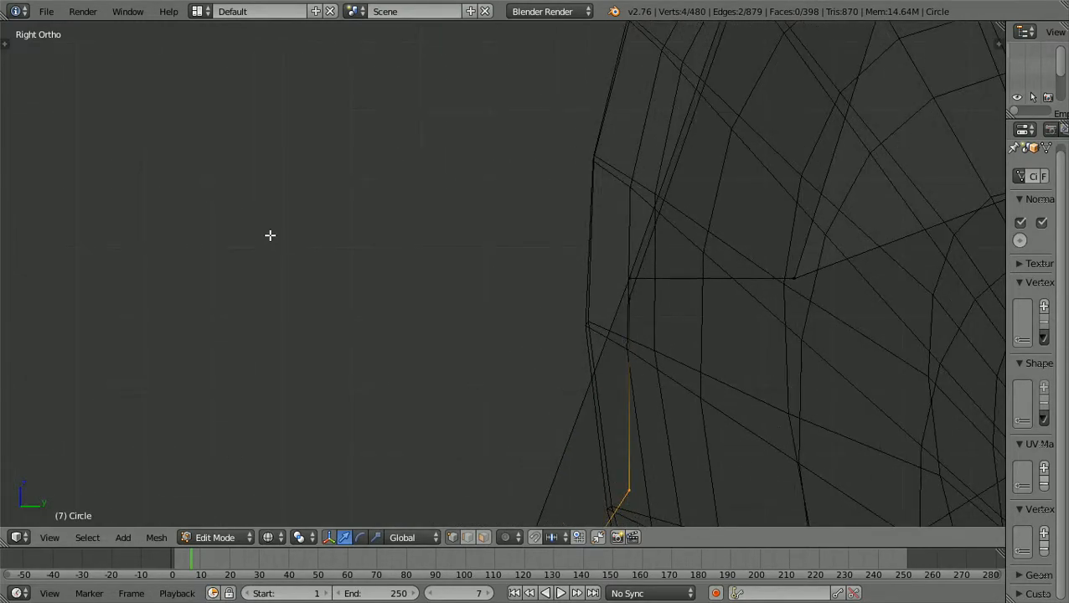
scroll(270, 235, down, 1)
shift+scroll(270, 235, down, 11)
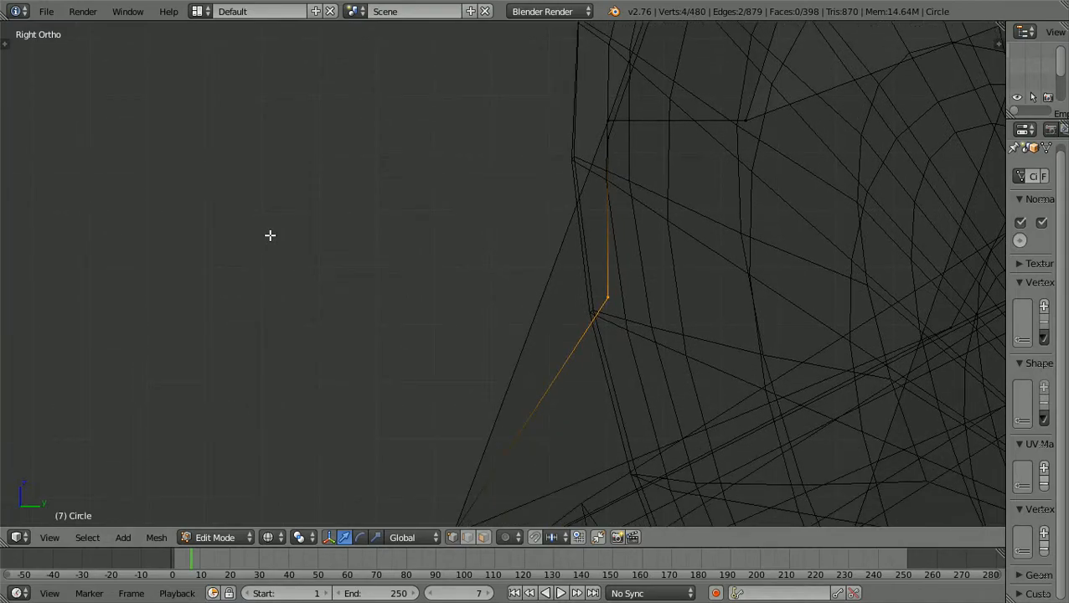
ctrl+scroll(270, 236, up, 4)
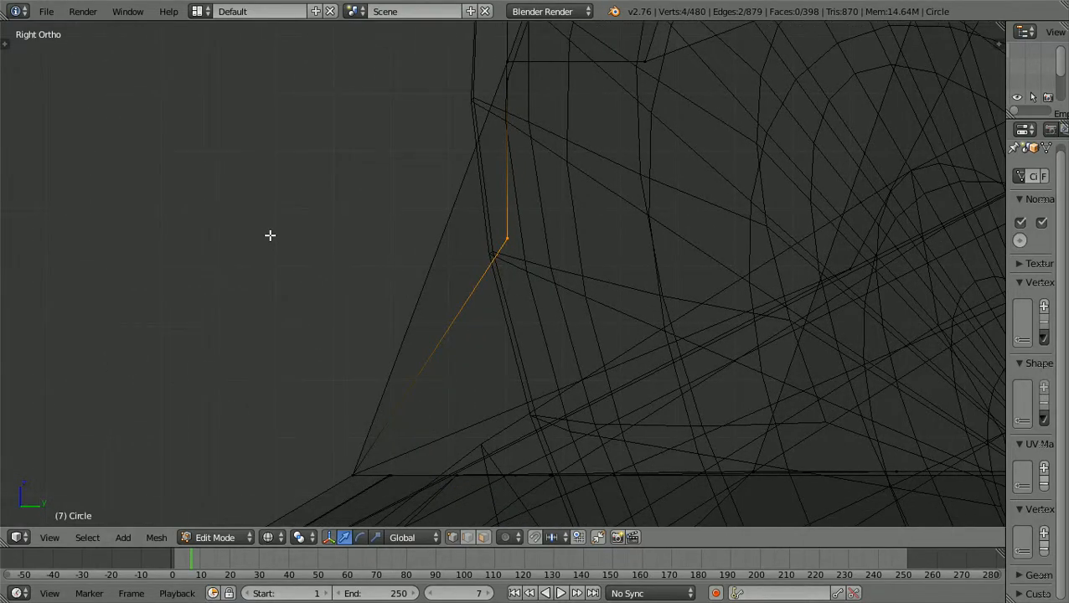
scroll(270, 236, up, 1)
scroll(296, 243, down, 3)
key(s)
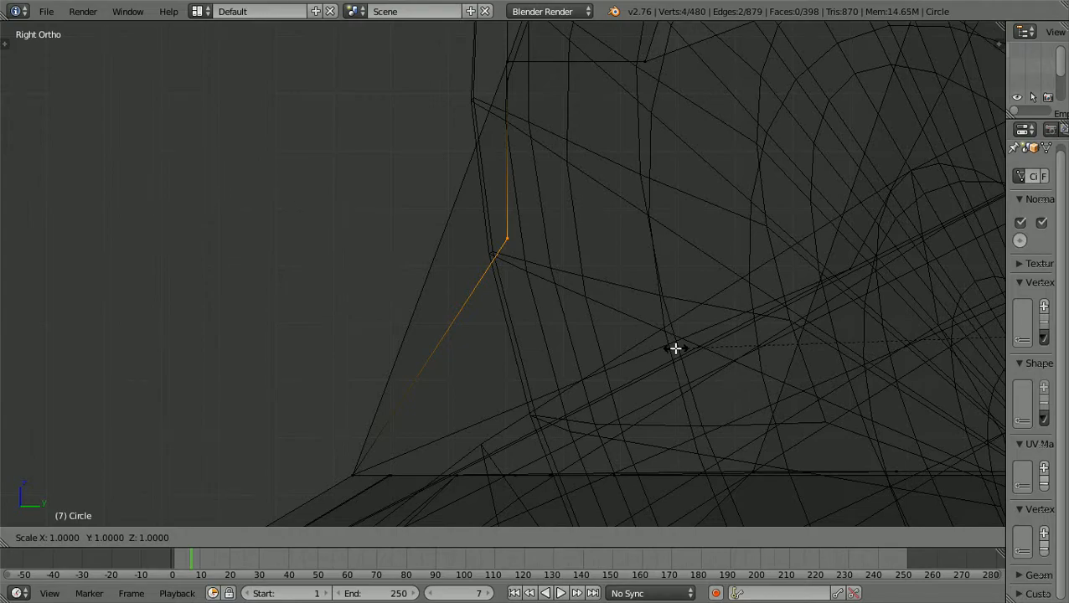
key(y)
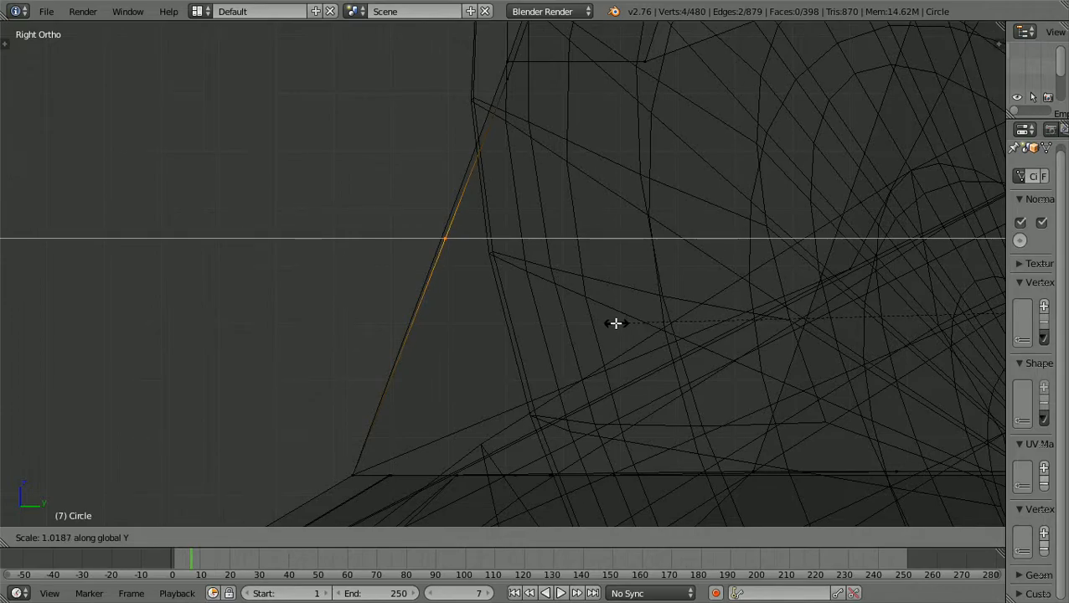
click(616, 323)
- Show the mesh with solid shading, clear the selection, and inspect the straightened frame at an angle and in front view
scroll(617, 323, down, 5)
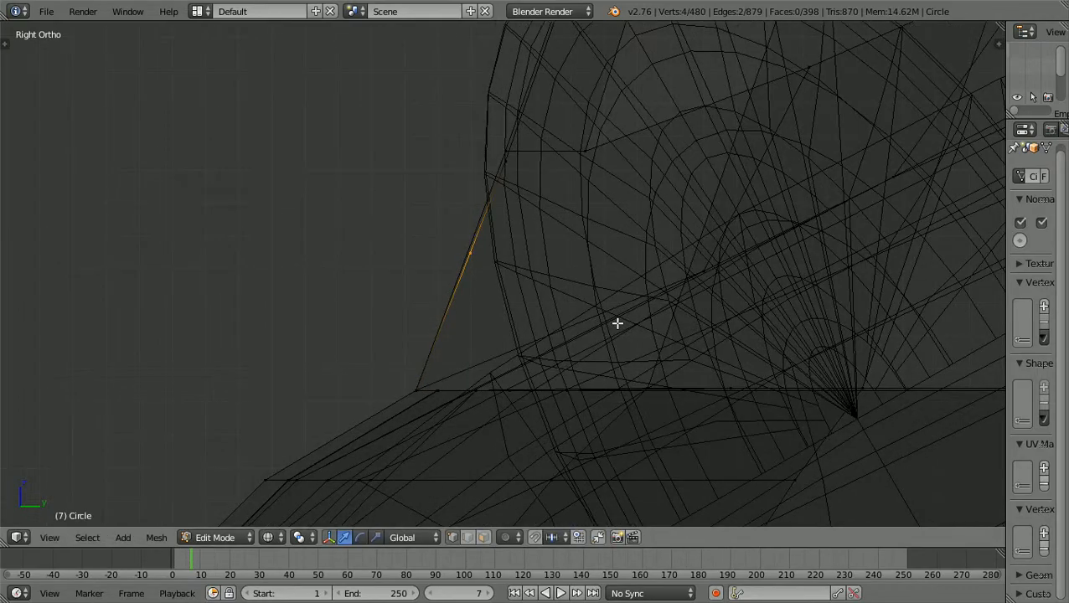
middle_drag(618, 324, 673, 329)
scroll(673, 329, up, 1)
scroll(673, 329, down, 3)
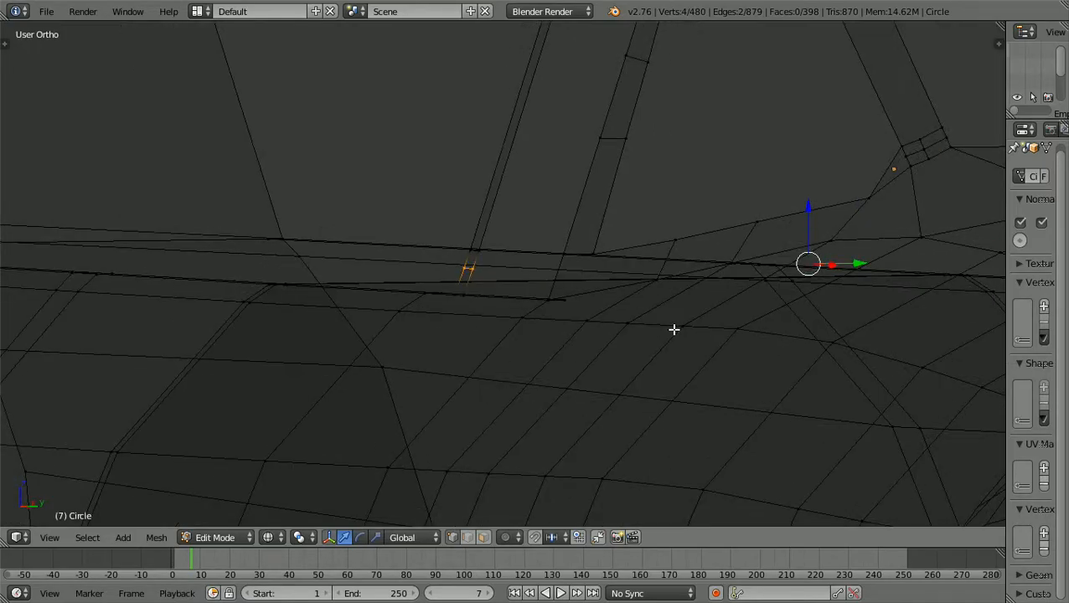
key(z)
scroll(674, 329, down, 3)
middle_drag(666, 333, 270, 363)
scroll(621, 353, up, 2)
scroll(618, 361, down, 2)
scroll(262, 355, up, 5)
scroll(266, 355, down, 3)
scroll(277, 334, up, 2)
scroll(242, 336, down, 3)
key(a)
scroll(268, 364, down, 3)
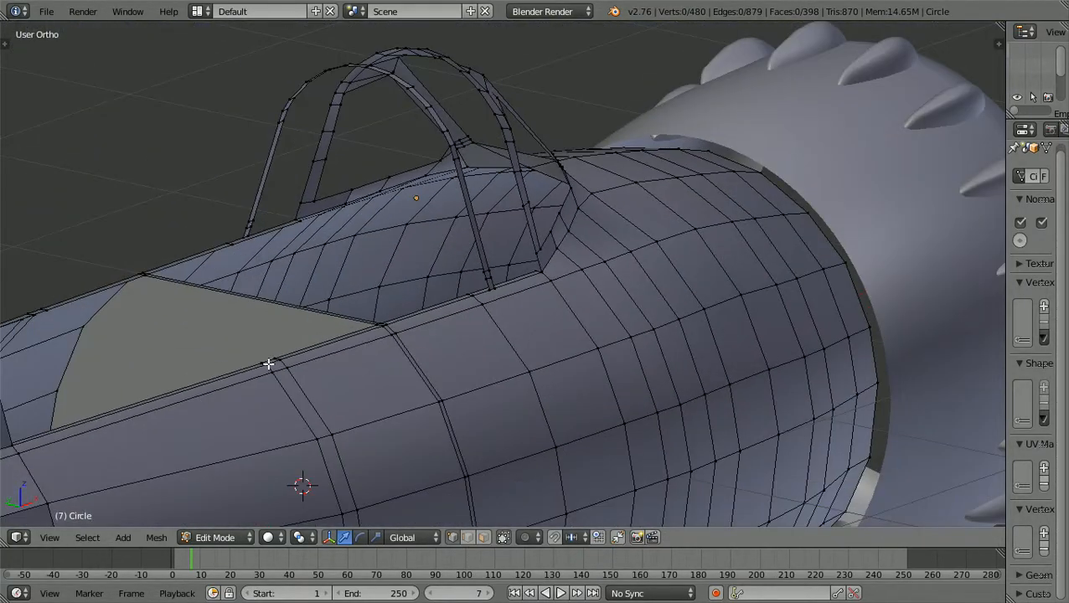
key(KP_1)
scroll(268, 365, down, 1)
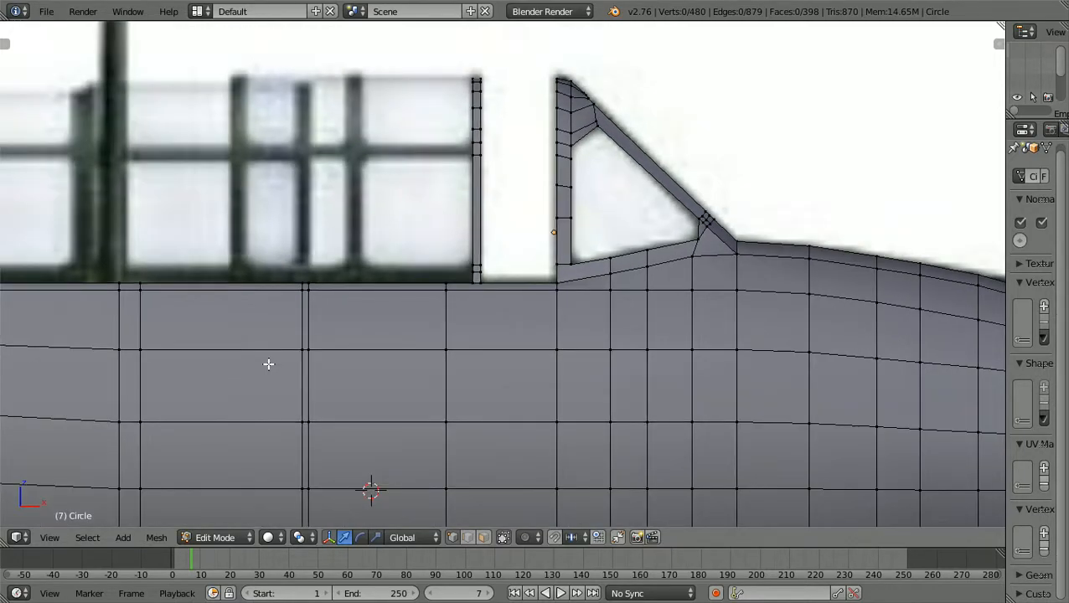
shift+scroll(268, 364, up, 3)
scroll(269, 364, up, 3)
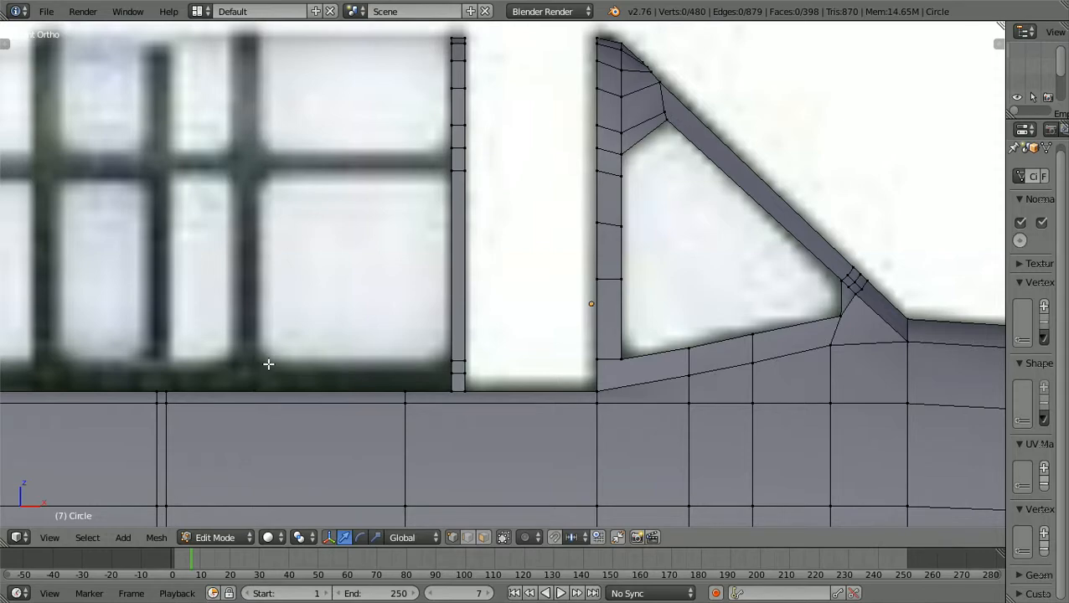
scroll(268, 365, down, 2)
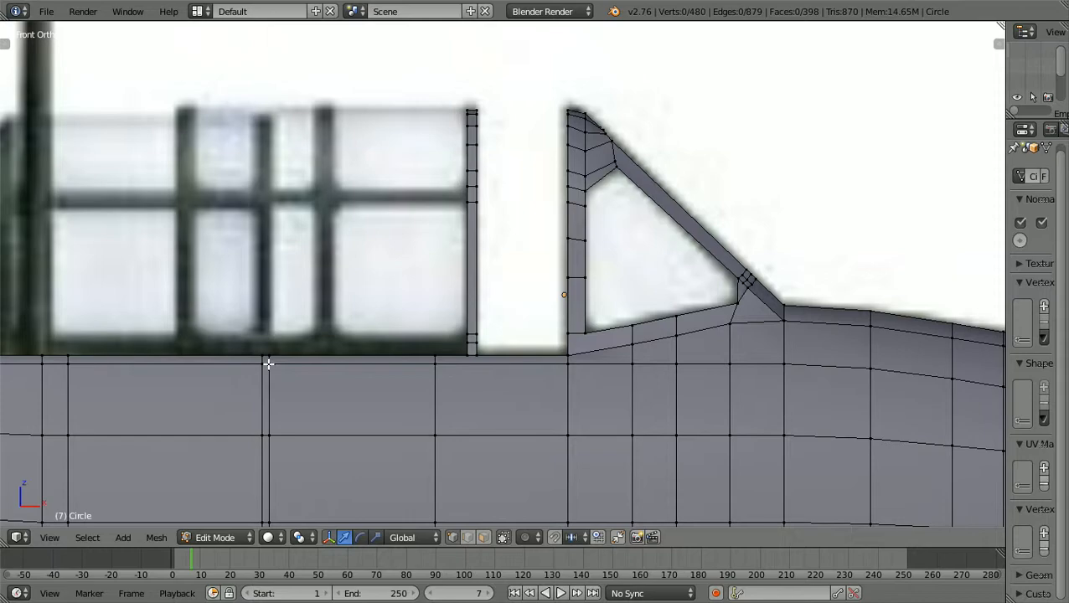
key(space)
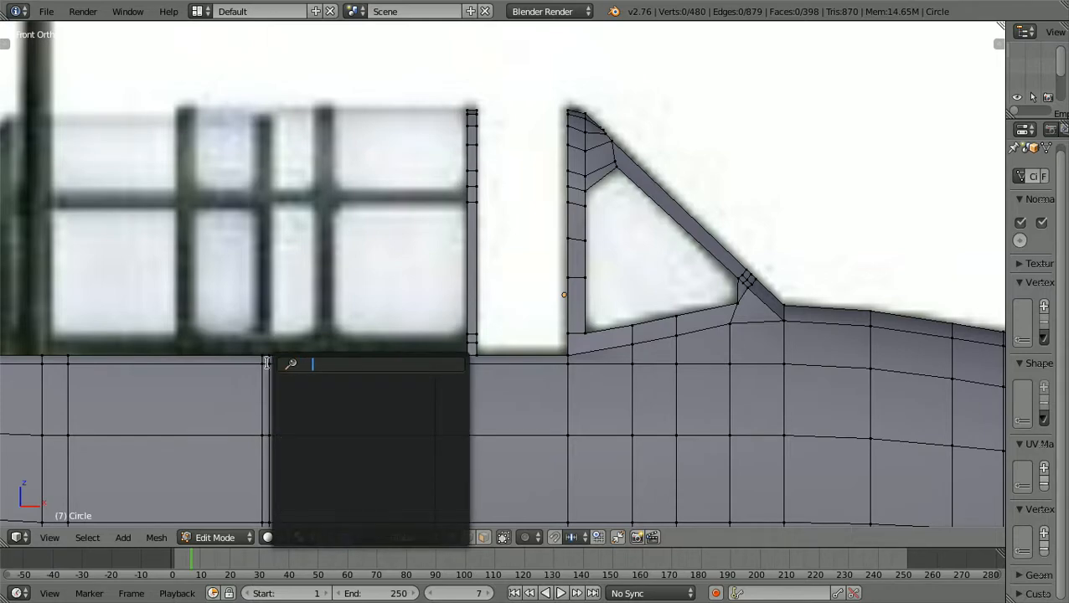
text(a)
key(BackSpace)
key(Escape)
- Examine the reference canopy's lower rail and window bars behind the narrow frame in front view
scroll(272, 360, up, 3)
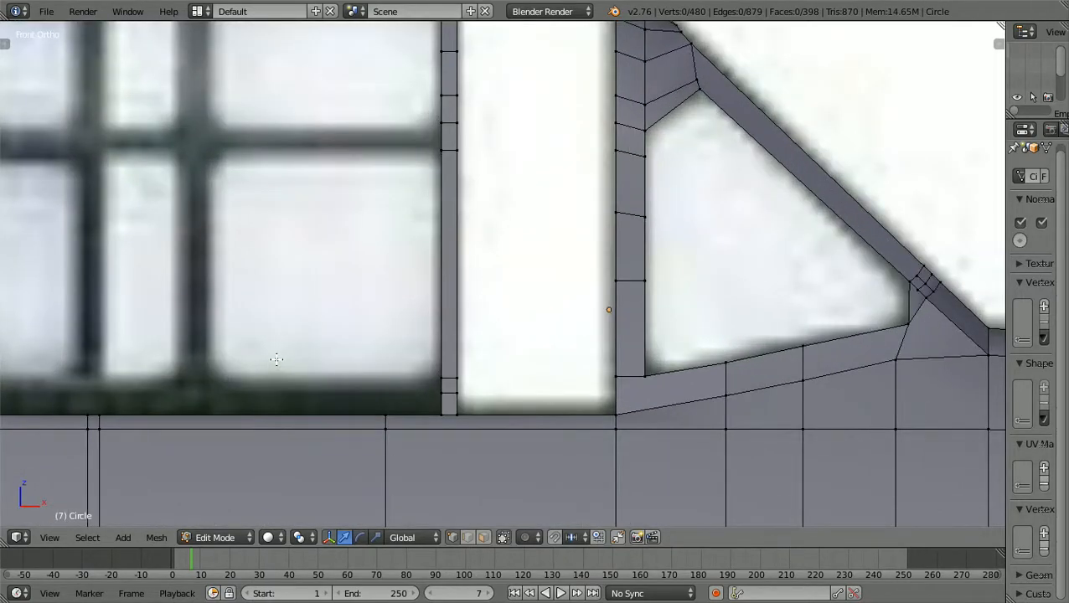
scroll(276, 359, down, 1)
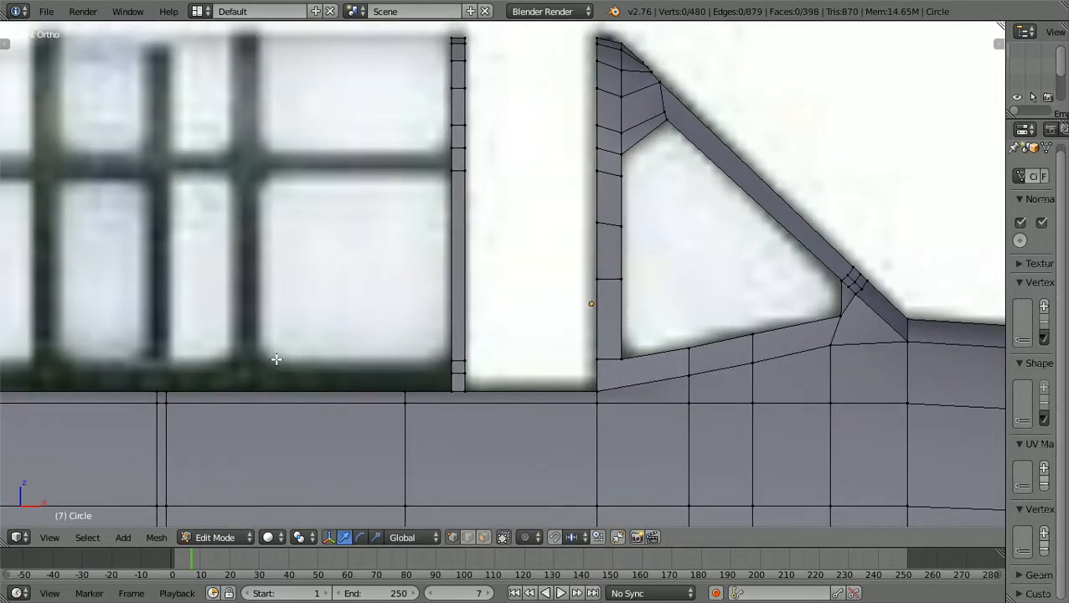
shift+scroll(276, 359, up, 4)
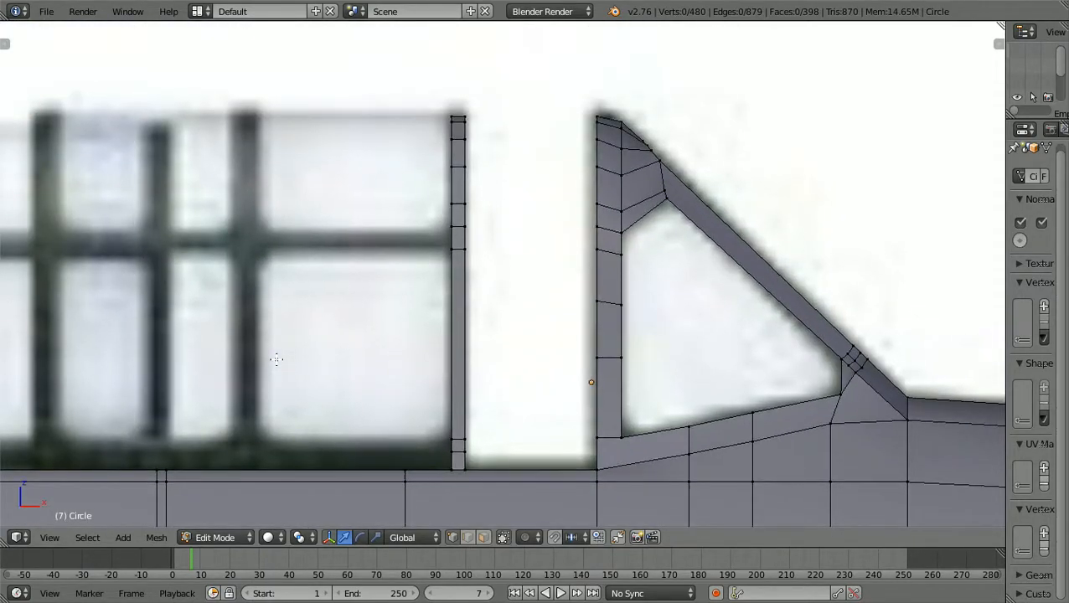
scroll(276, 359, down, 2)
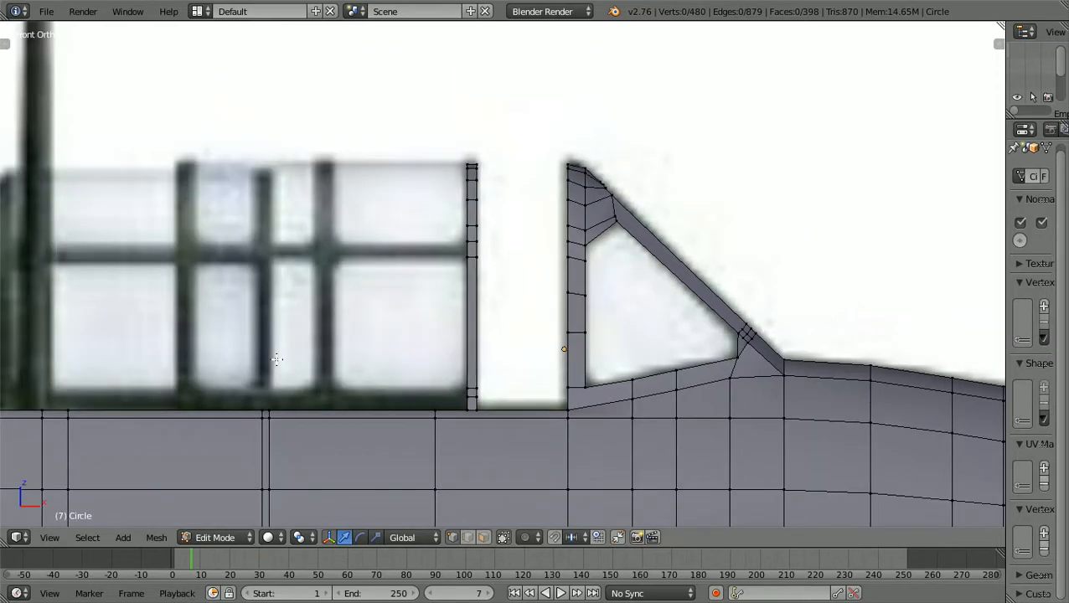
scroll(277, 359, up, 1)
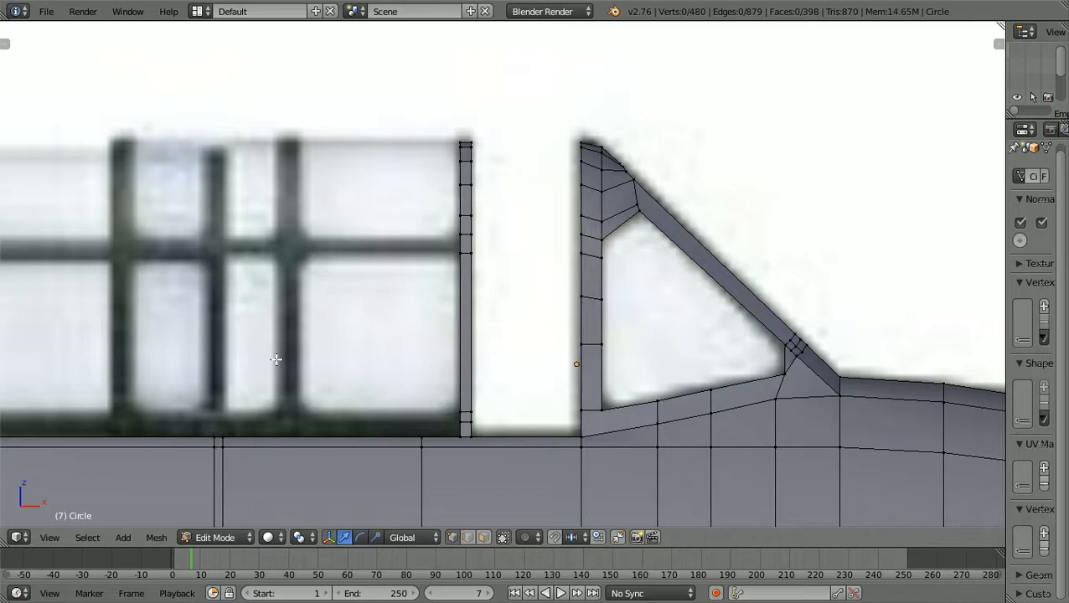
scroll(277, 359, down, 3)
scroll(276, 358, up, 2)
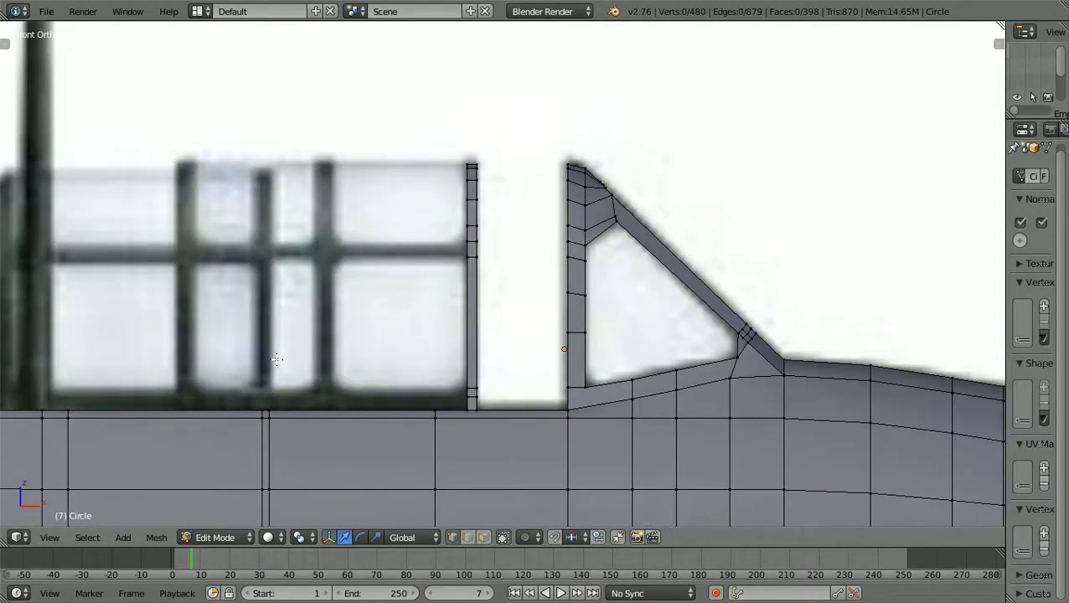
scroll(277, 359, up, 1)
shift+scroll(277, 359, down, 3)
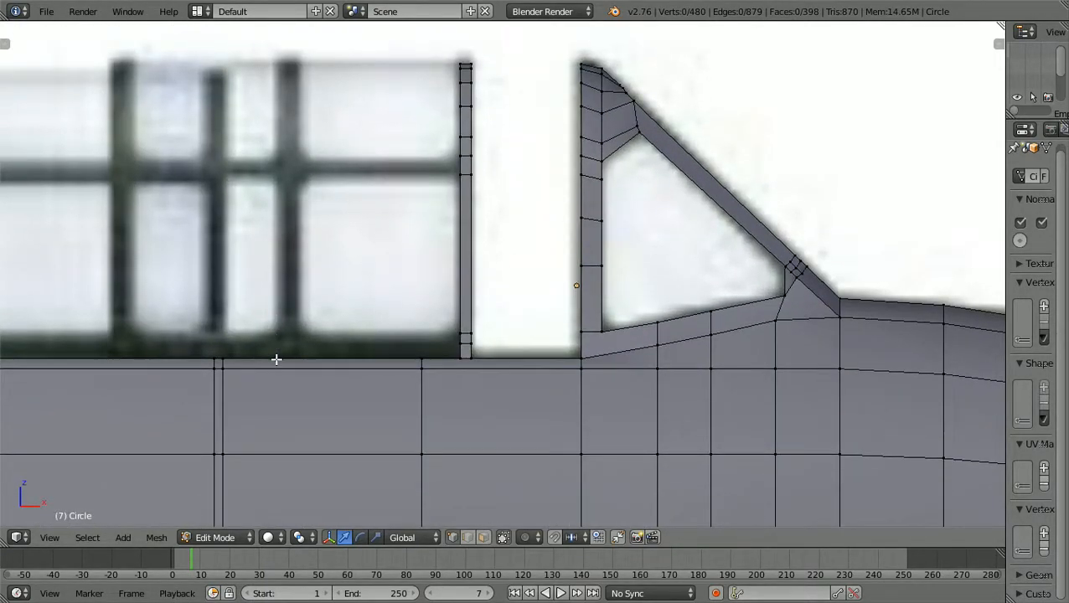
ctrl+scroll(276, 358, up, 5)
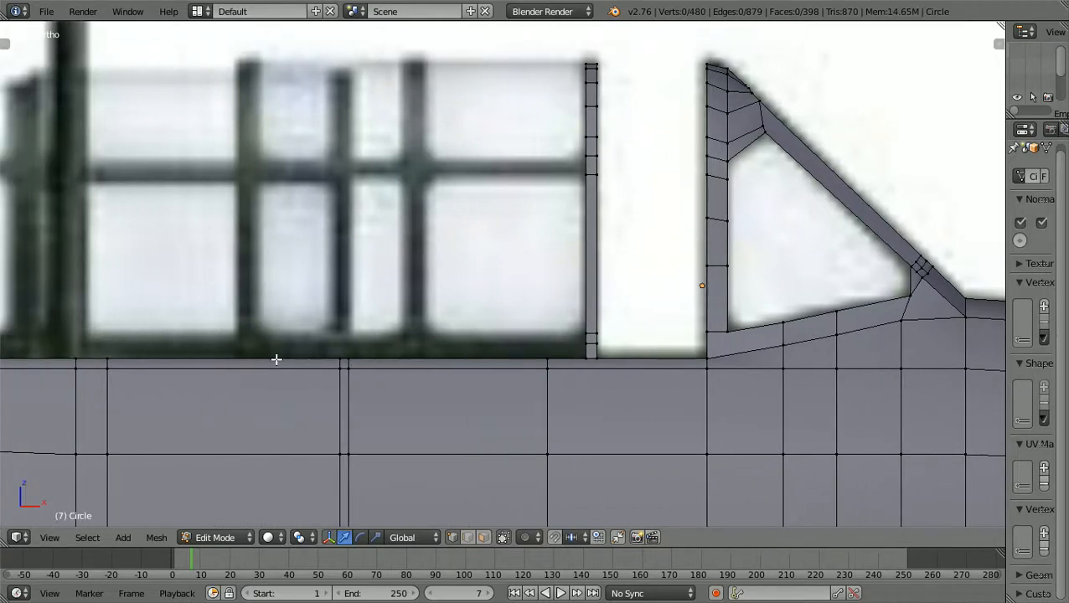
- In wireframe, select the rear edge vertices at the narrow frame's lower ends and extrude them about 0.034 rearward along X
scroll(277, 359, up, 5)
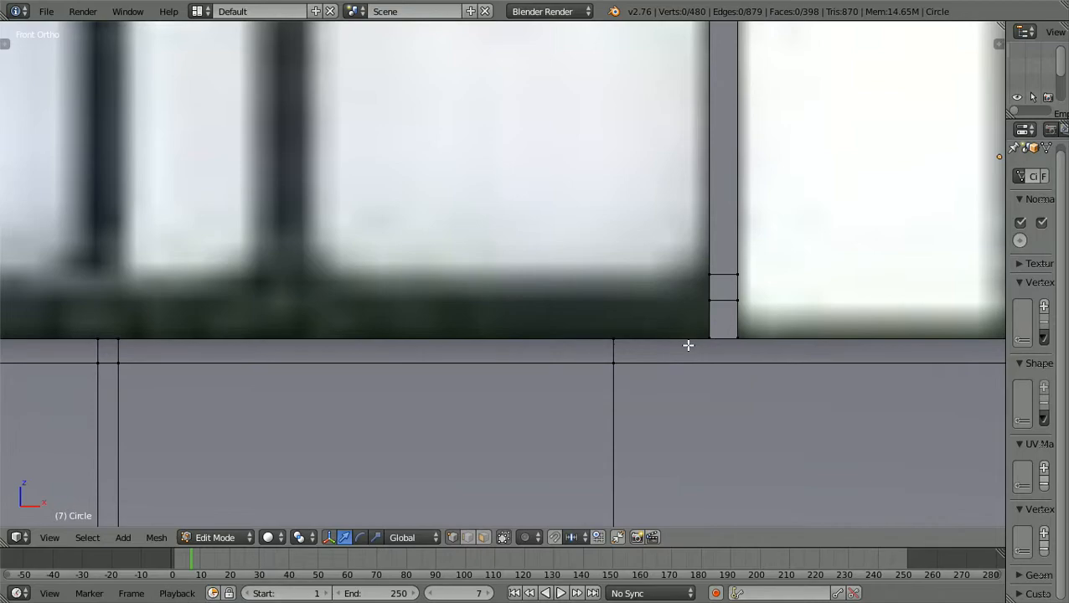
key(z)
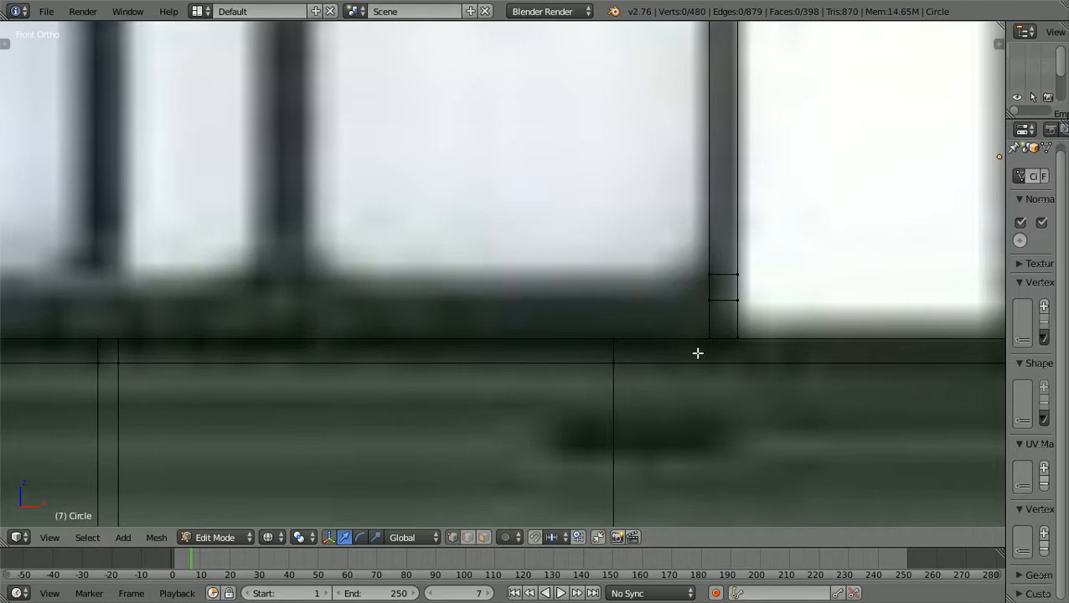
key(b)
drag(698, 362, 715, 293)
key(e)
key(x)
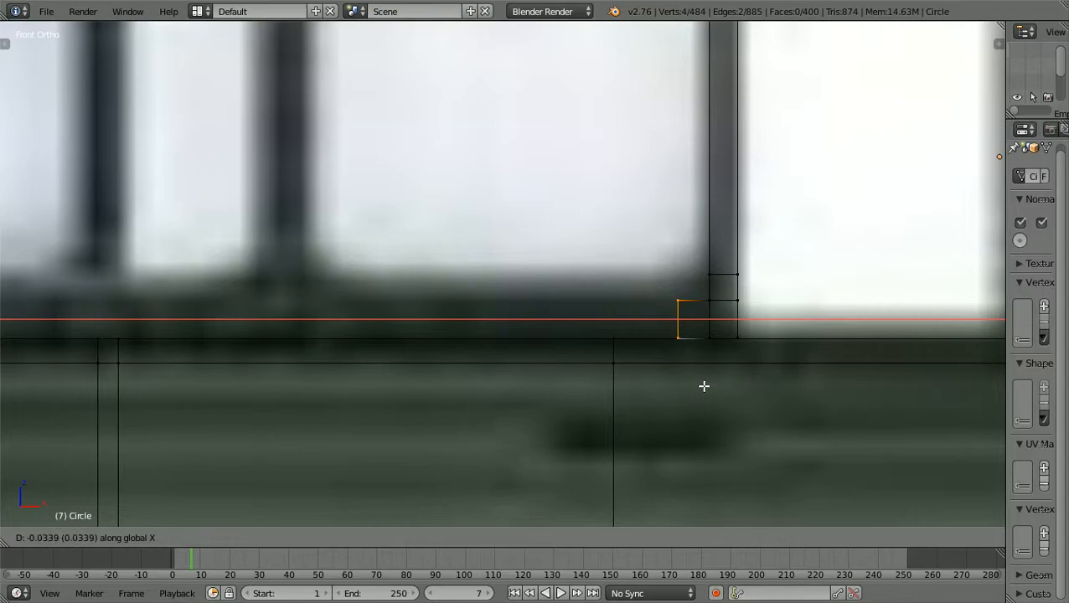
click(704, 387)
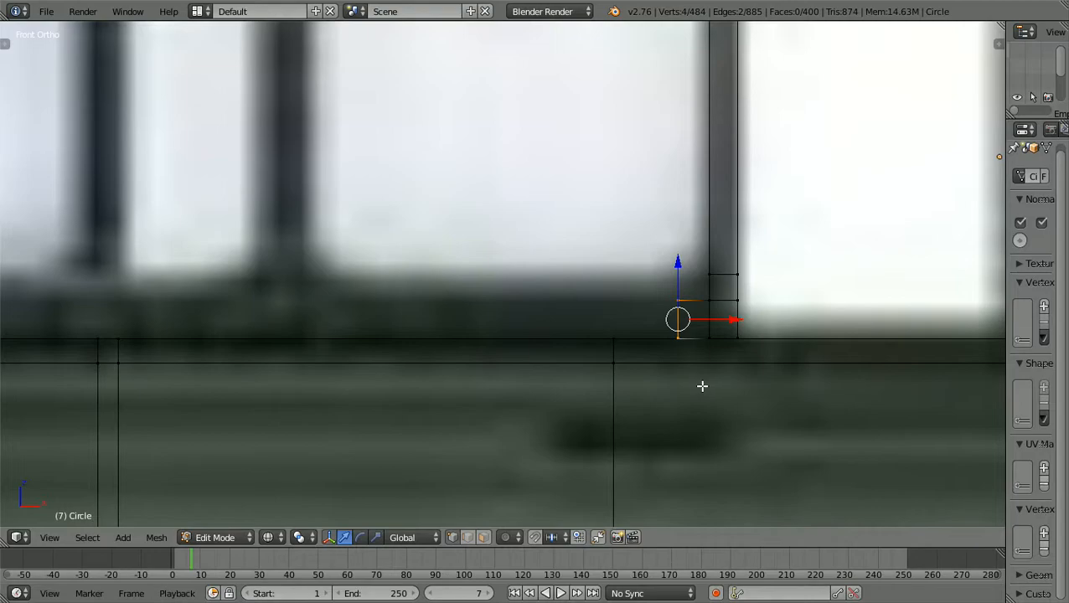
- Extend the lower rail rearward along X with extrusions of about 0.375 and 0.031, up to the front edge of the next window bar
key(e)
key(x)
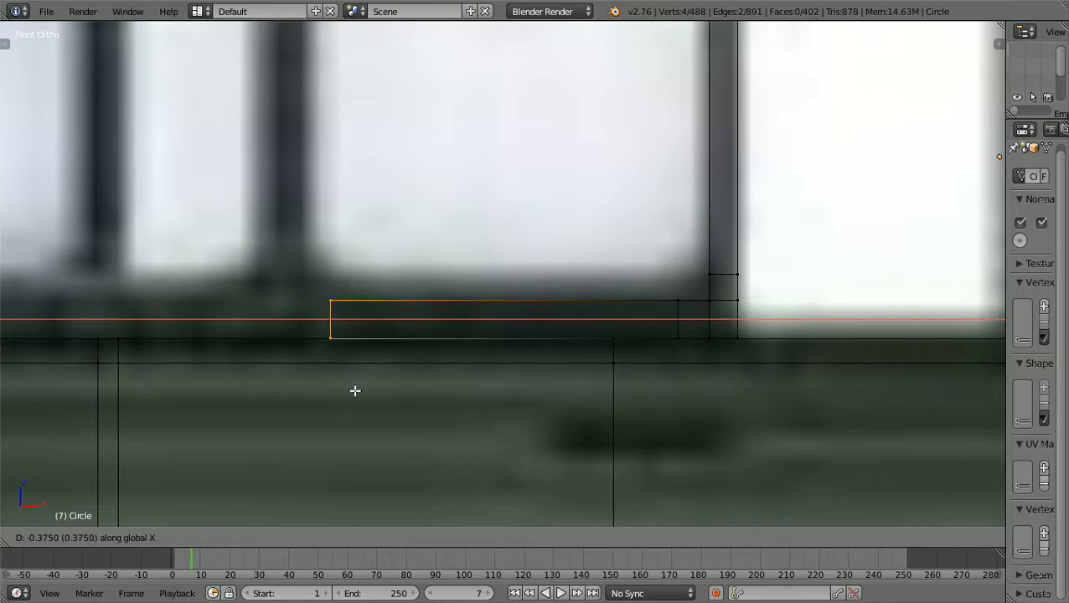
click(355, 390)
scroll(355, 391, down, 6)
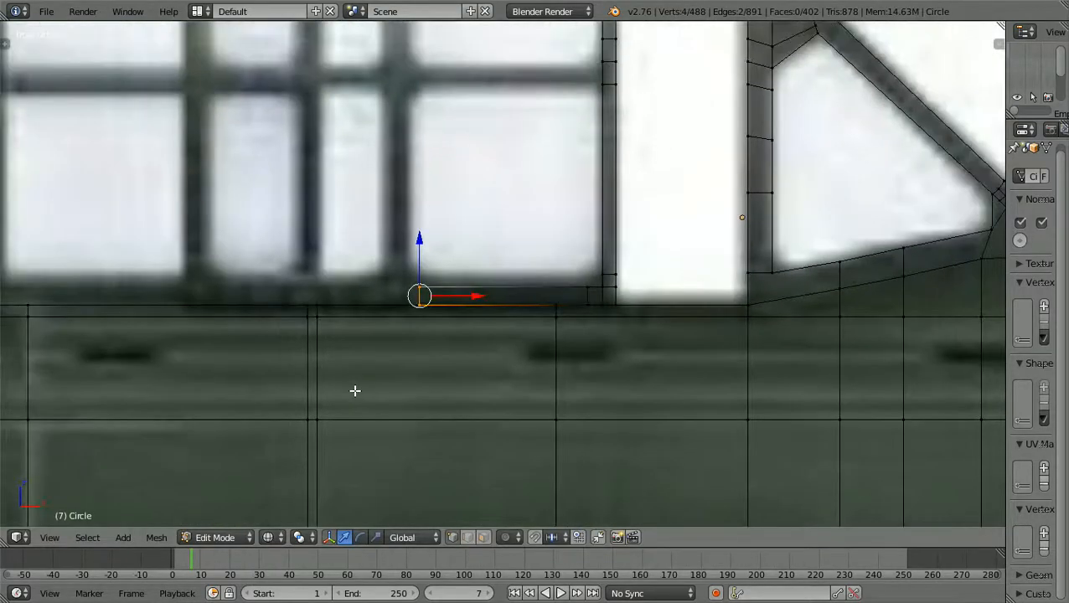
scroll(355, 390, down, 2)
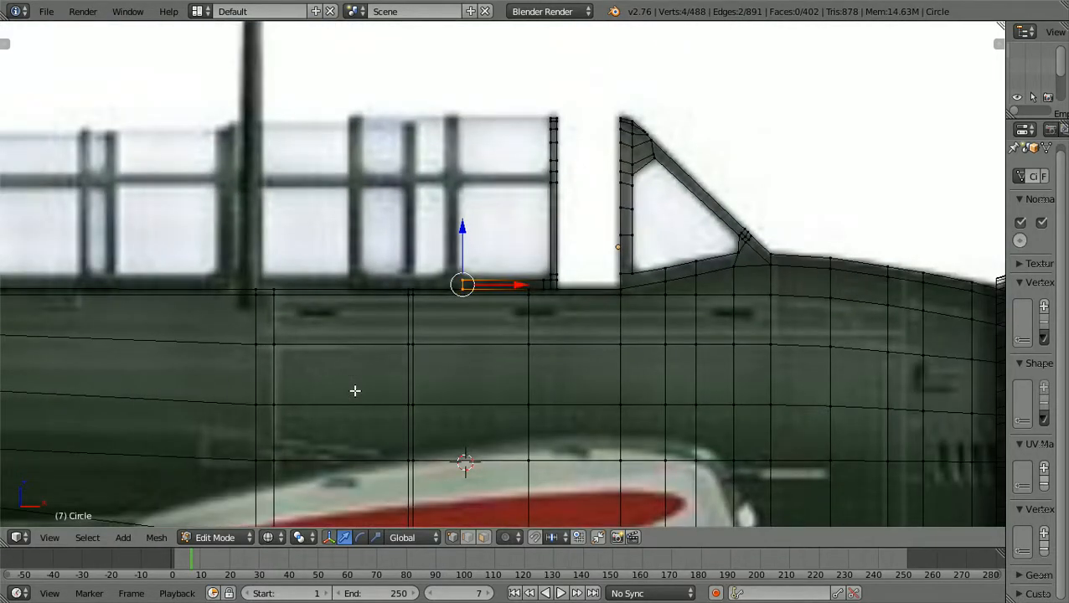
scroll(356, 390, up, 2)
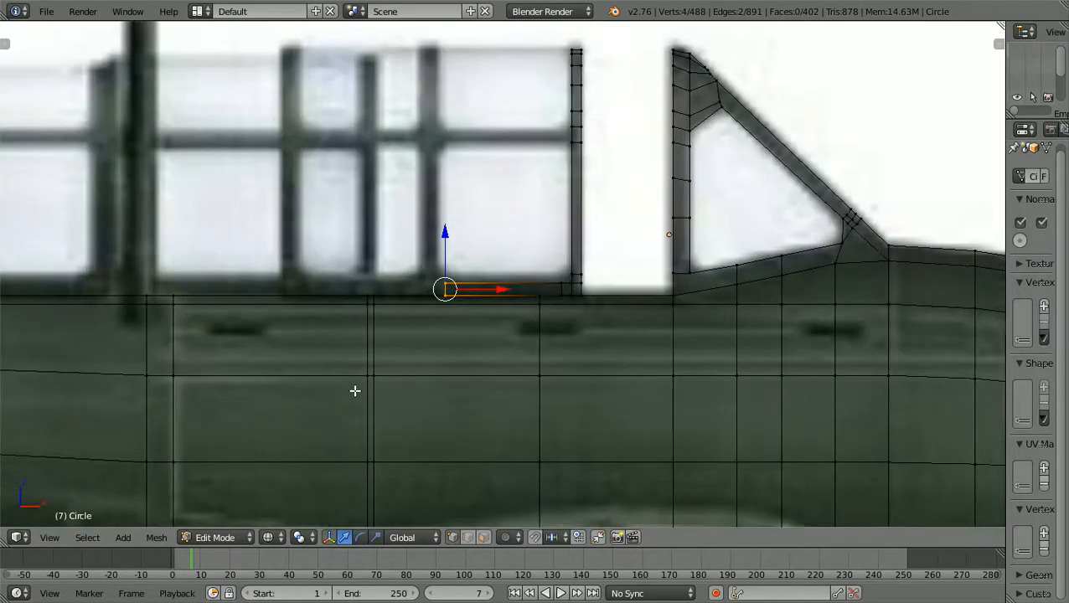
scroll(355, 391, up, 4)
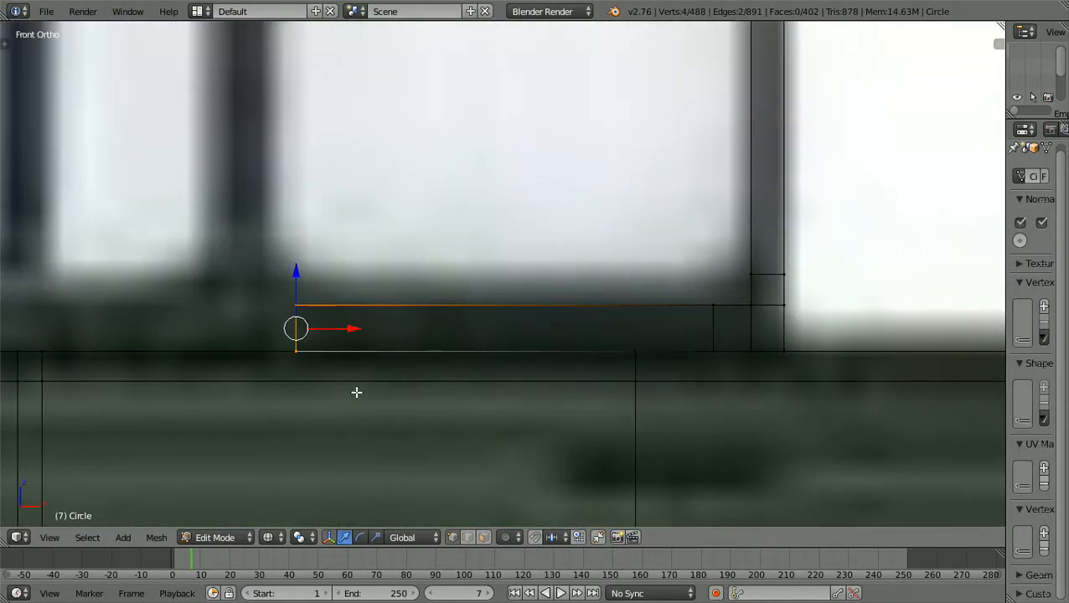
key(e)
key(x)
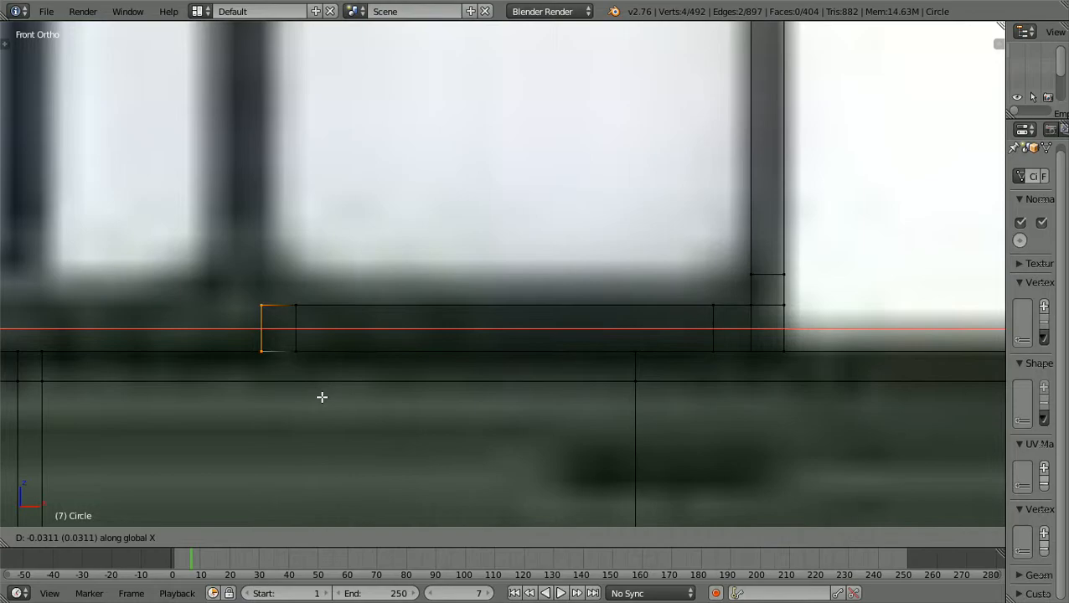
click(321, 397)
- Extrude the rail's end about 0.046 rearward along X across the window bar, plus another 0.041 segment behind it
scroll(321, 397, down, 5)
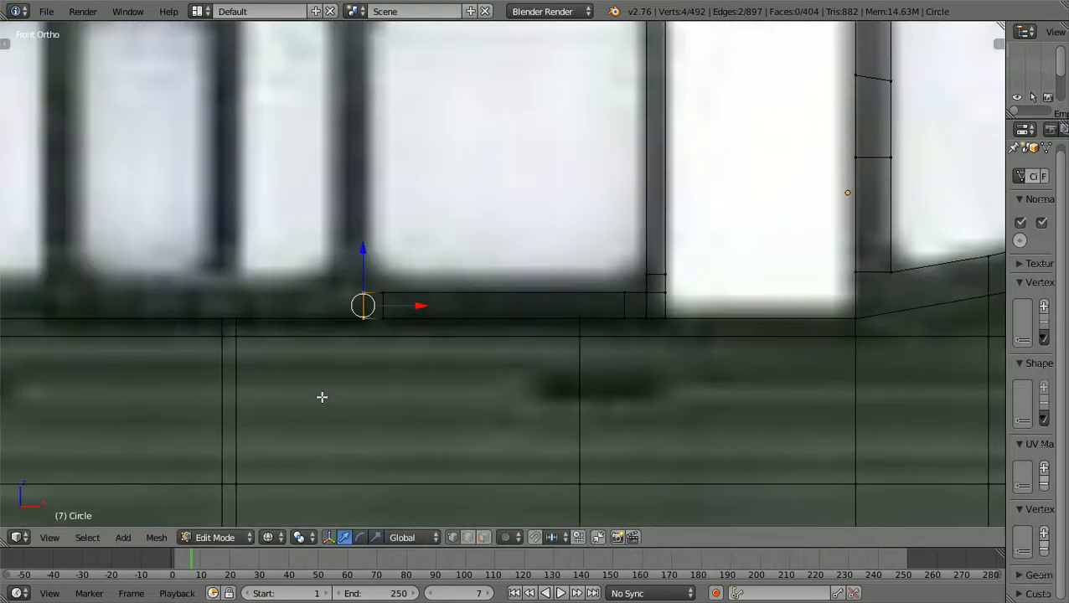
scroll(322, 398, up, 1)
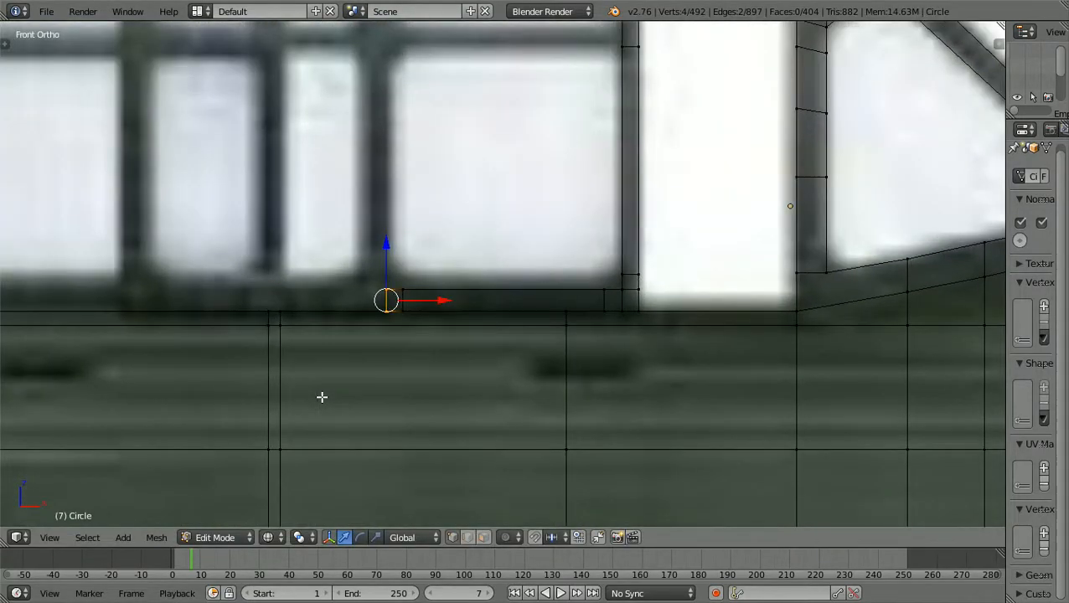
scroll(322, 397, up, 1)
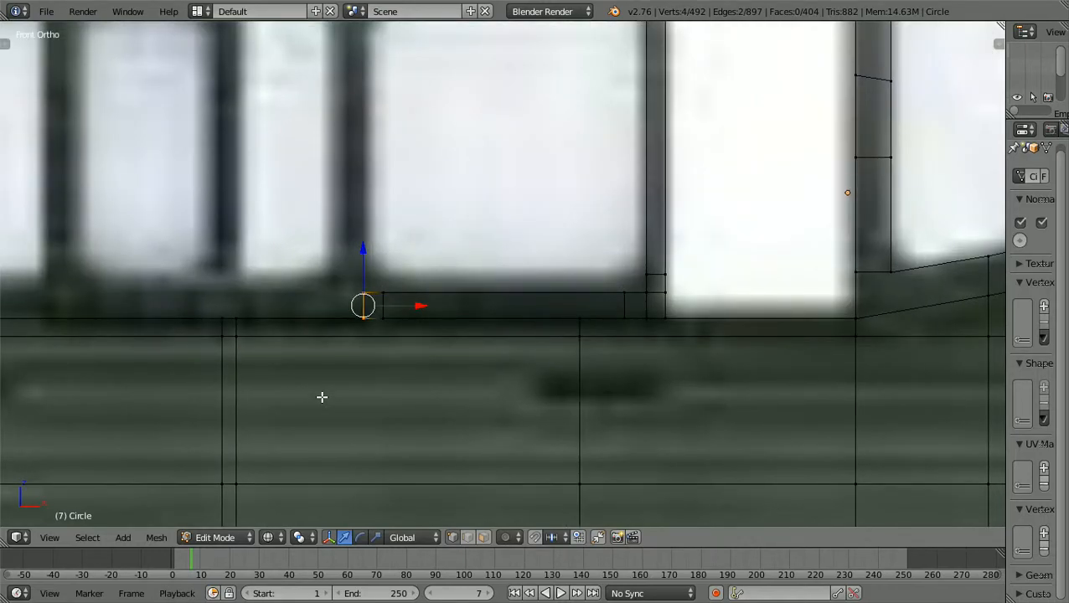
ctrl+scroll(322, 397, down, 6)
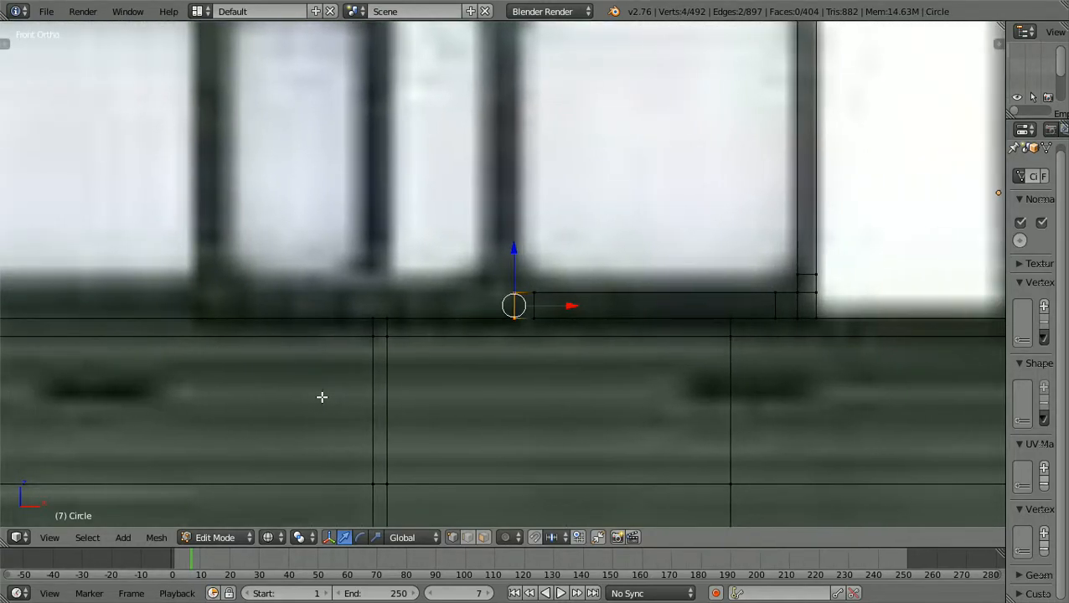
scroll(322, 397, up, 2)
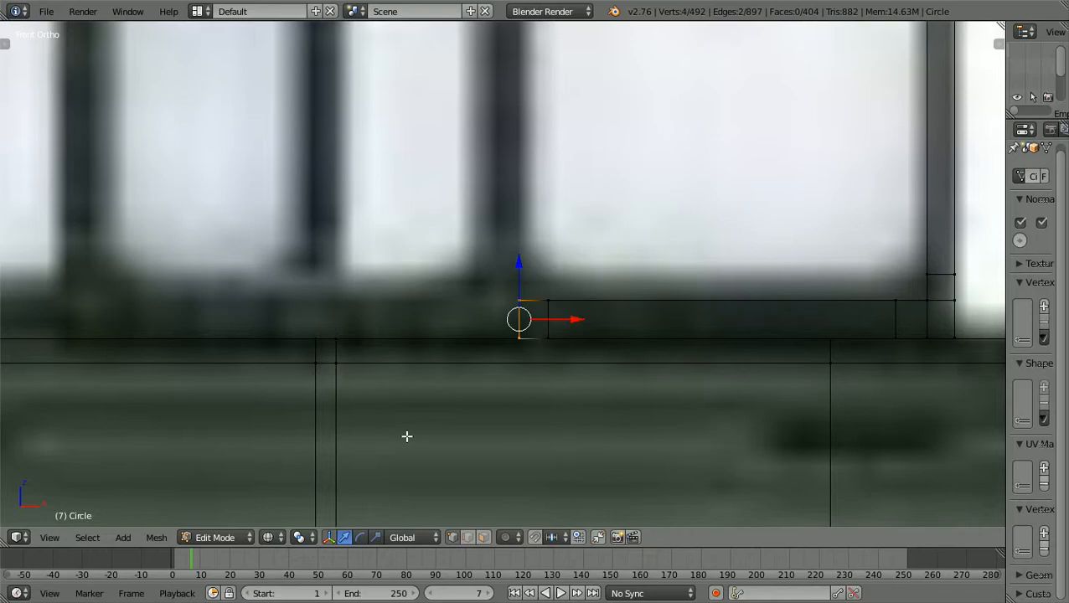
key(e)
key(x)
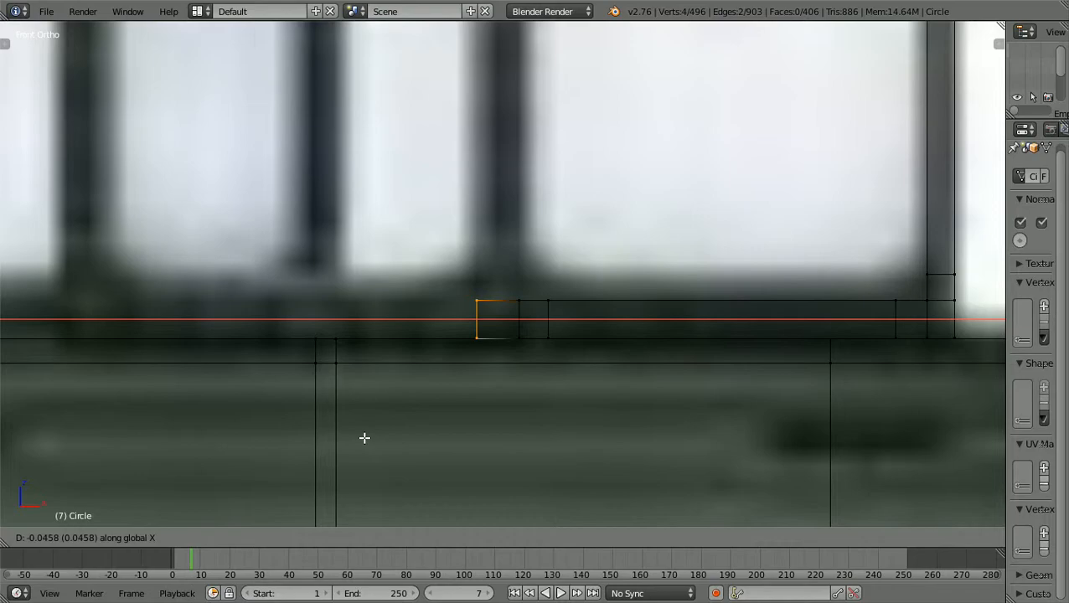
click(364, 437)
key(e)
key(x)
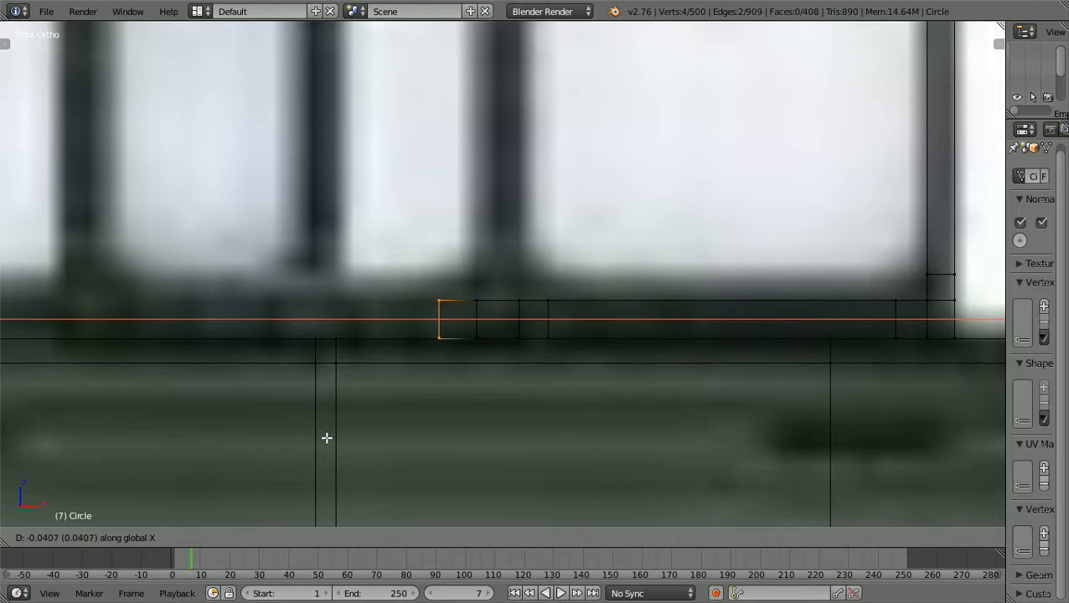
click(327, 438)
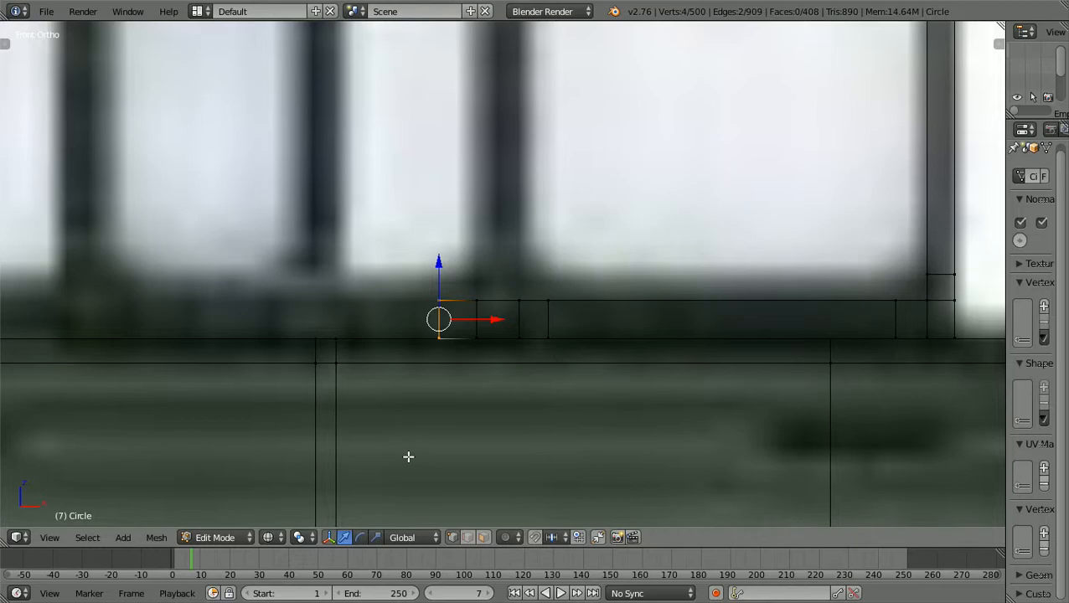
- Extrude the rail's end about 0.347 rearward along X toward the thick window bar, plus a short 0.025 segment at its front edge
key(e)
key(x)
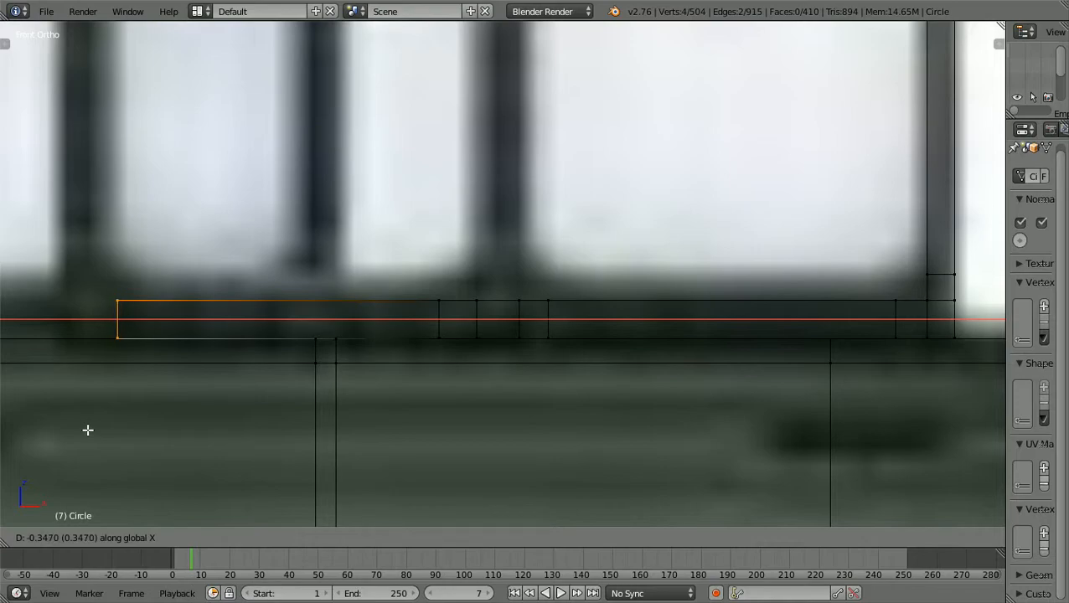
click(88, 430)
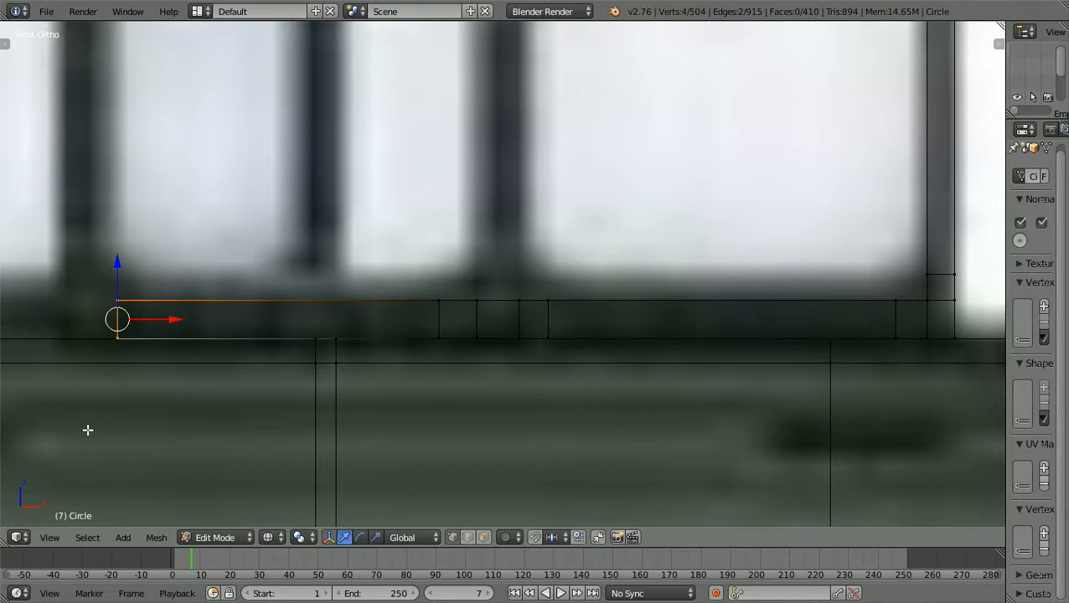
key(e)
key(x)
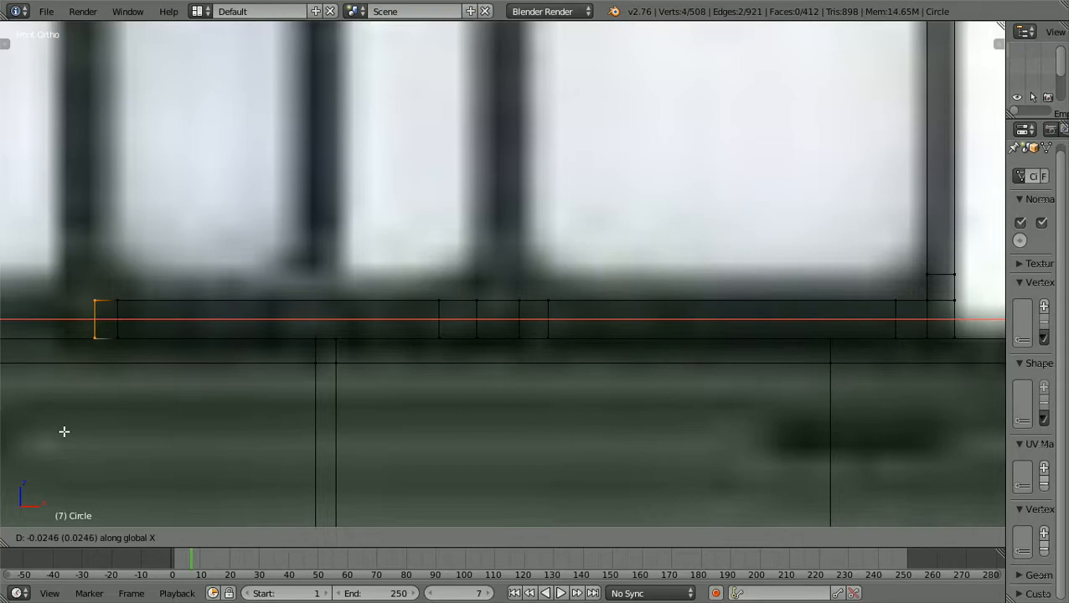
click(64, 432)
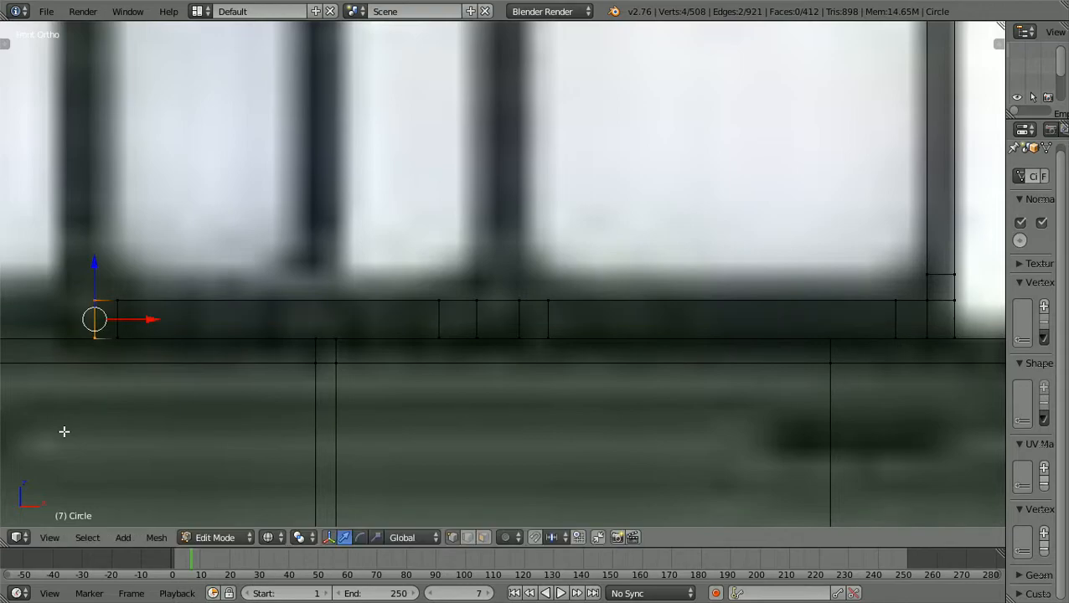
- Extrude the rear end edges of the lower canopy rail about -0.03 units along the global X axis
key(e)
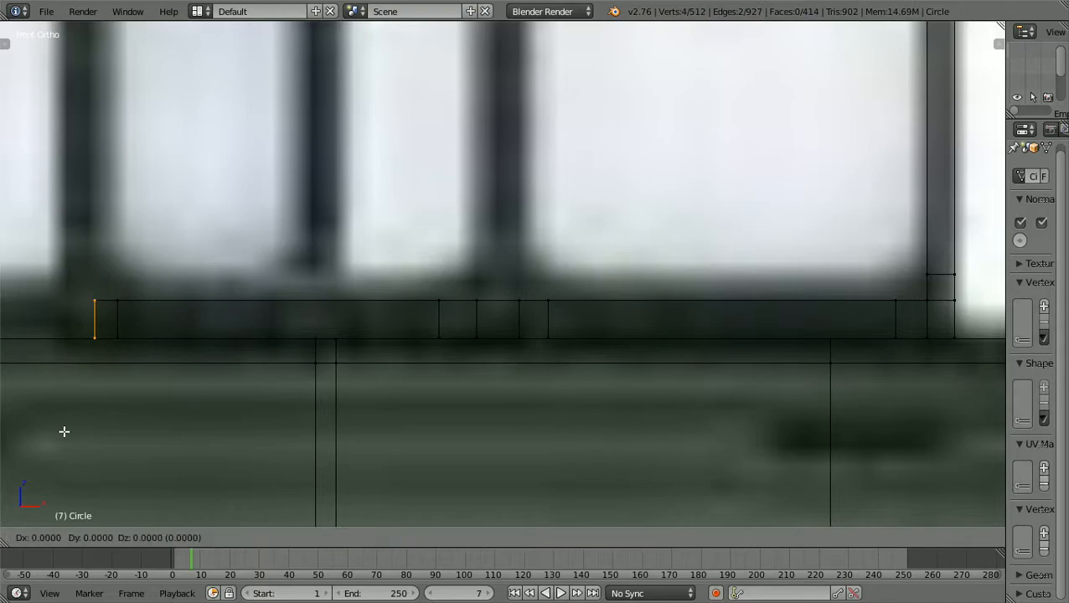
key(x)
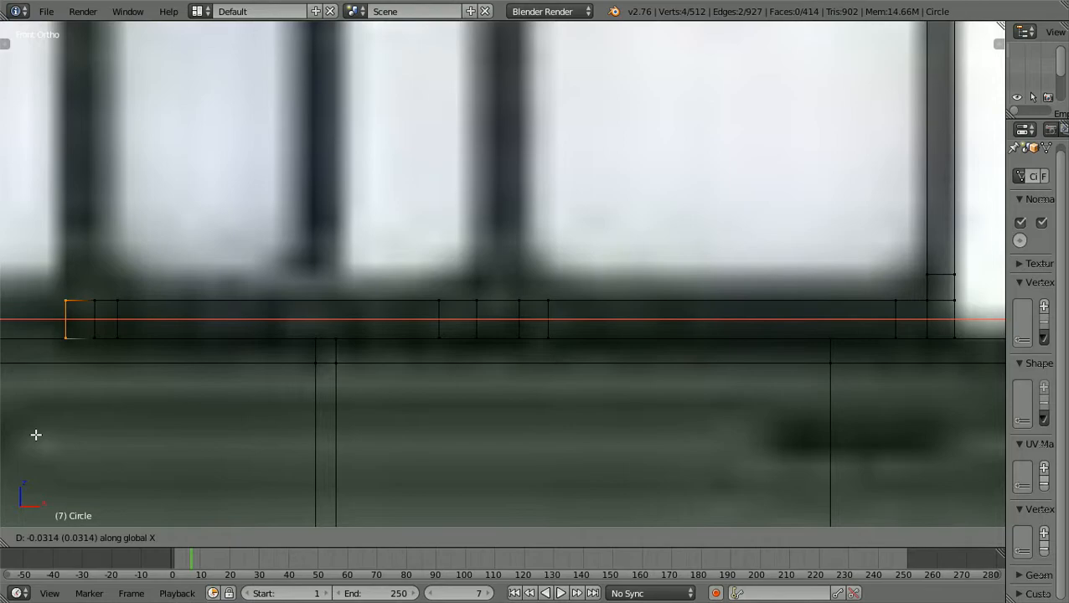
click(36, 435)
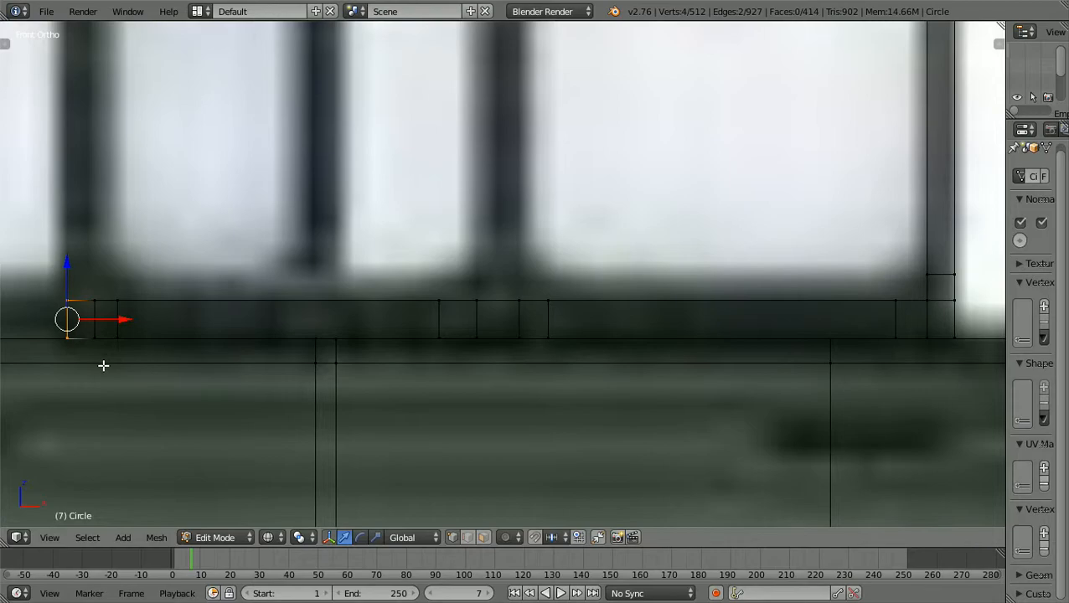
- Move the third cross edge from the rail's rear end about 0.008 units forward along X
key(a)
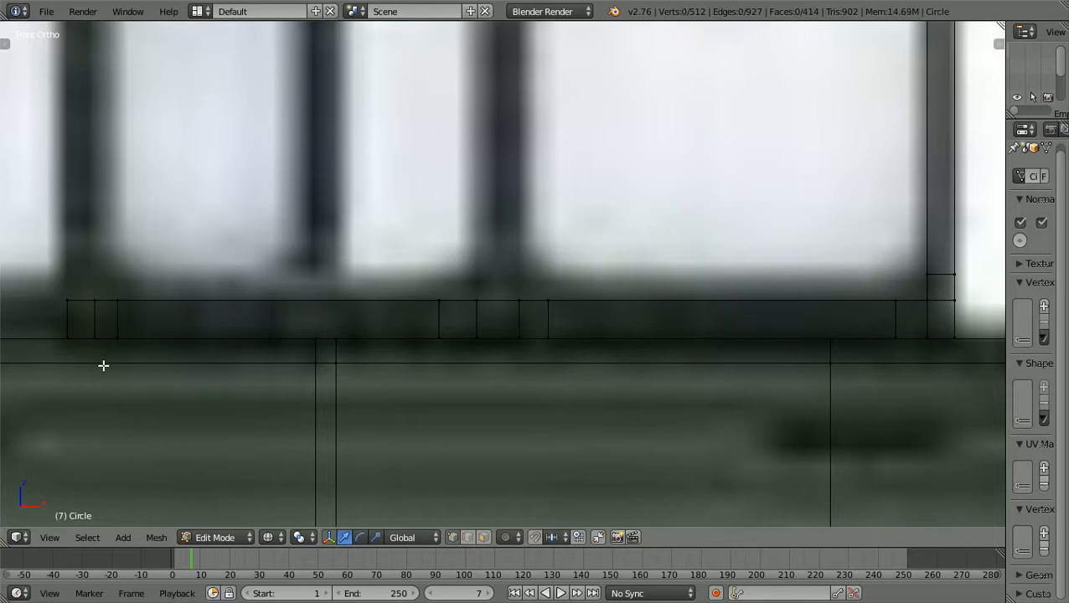
key(b)
drag(103, 365, 126, 287)
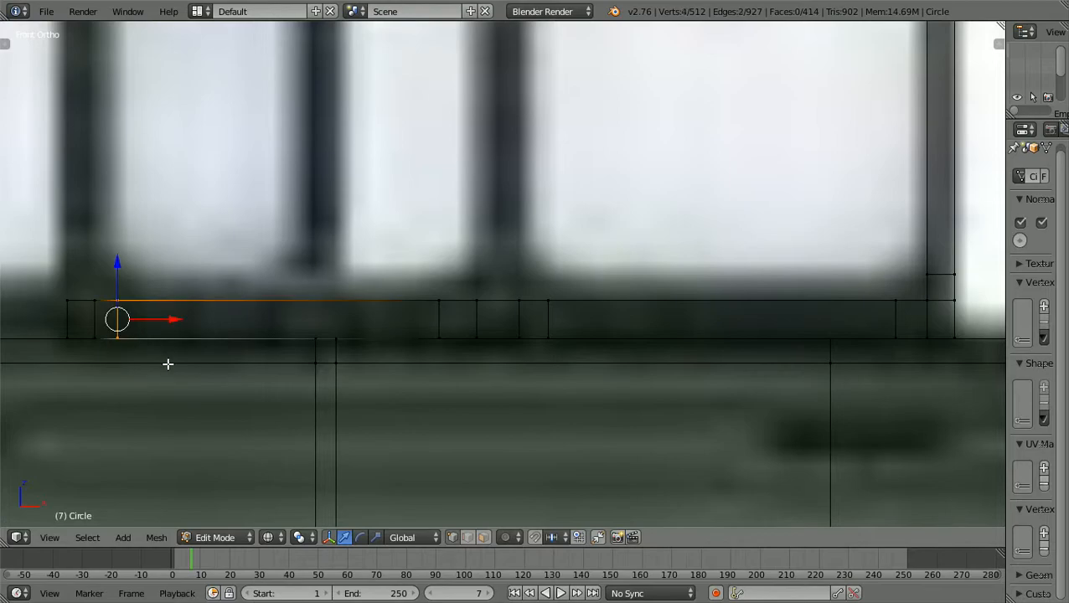
key(g)
key(x)
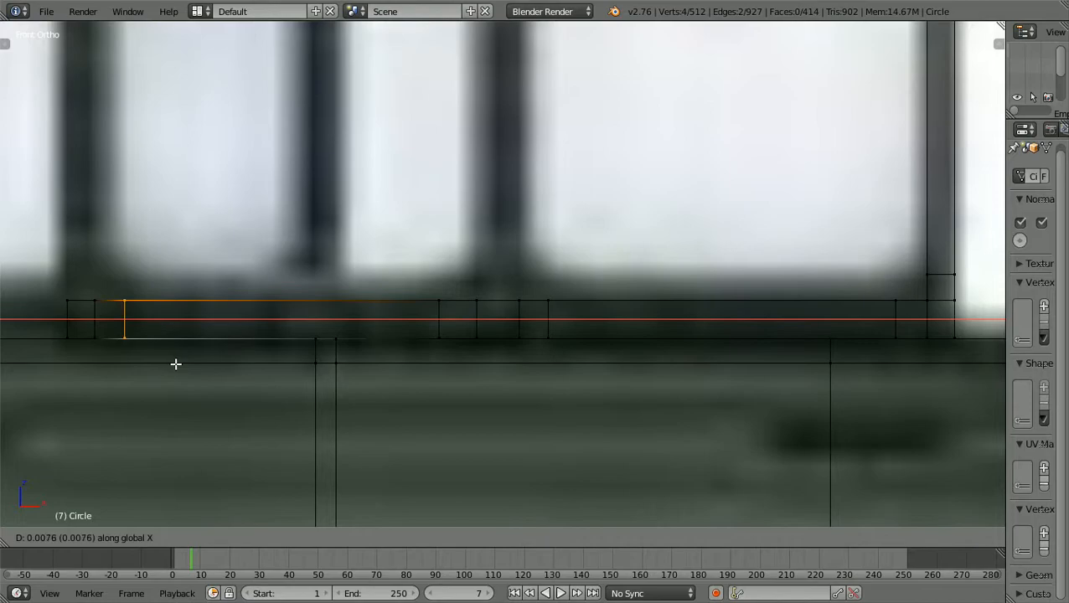
click(176, 363)
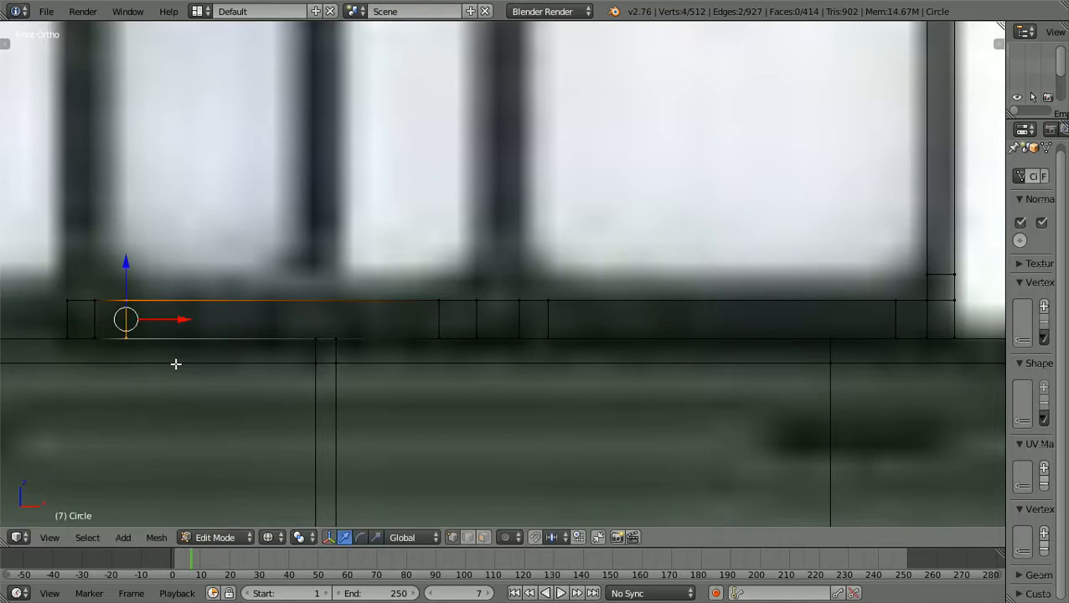
- Move the lower rail's cross edge just behind the middle canopy post about 0.009 units forward along X
key(a)
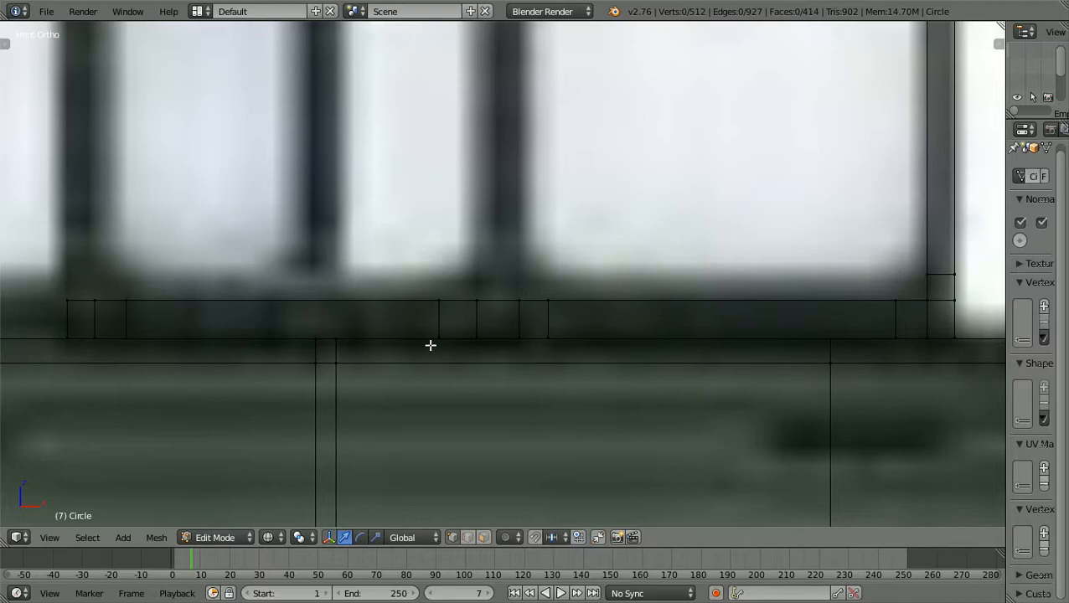
key(b)
drag(431, 348, 441, 280)
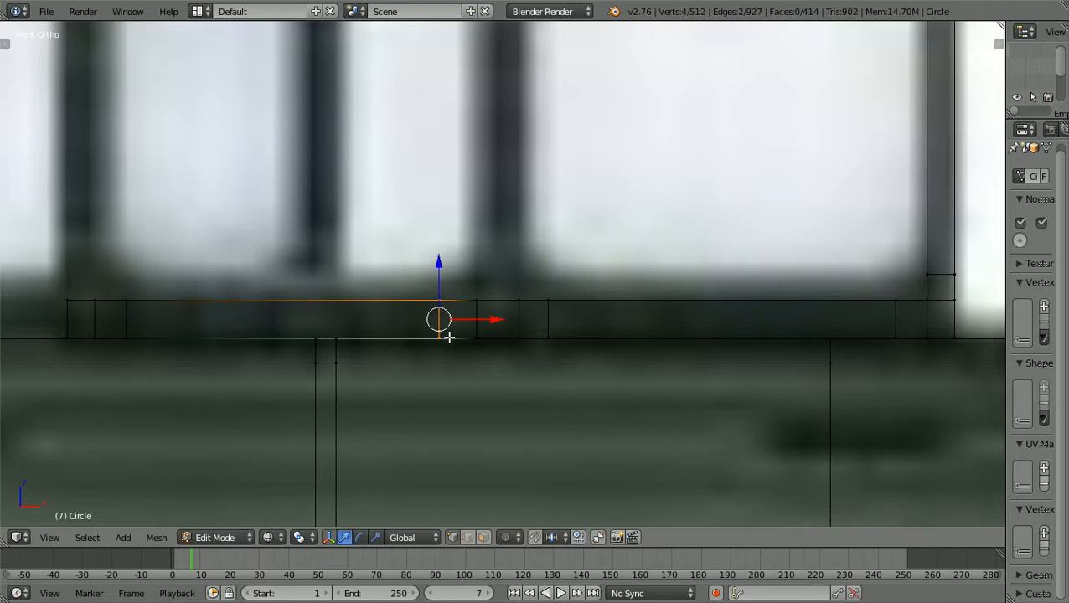
key(g)
key(x)
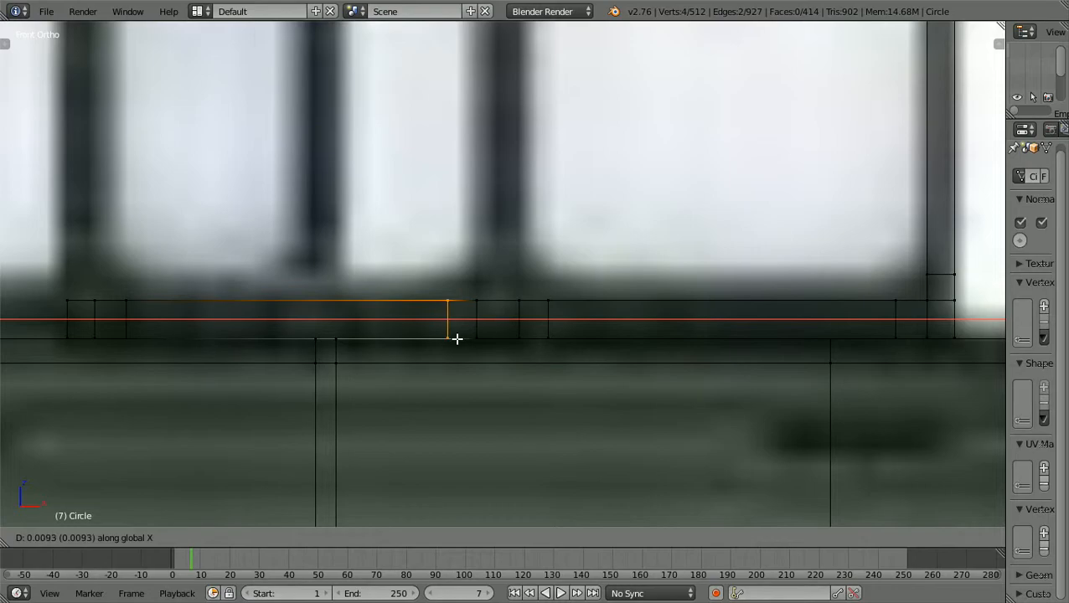
click(457, 338)
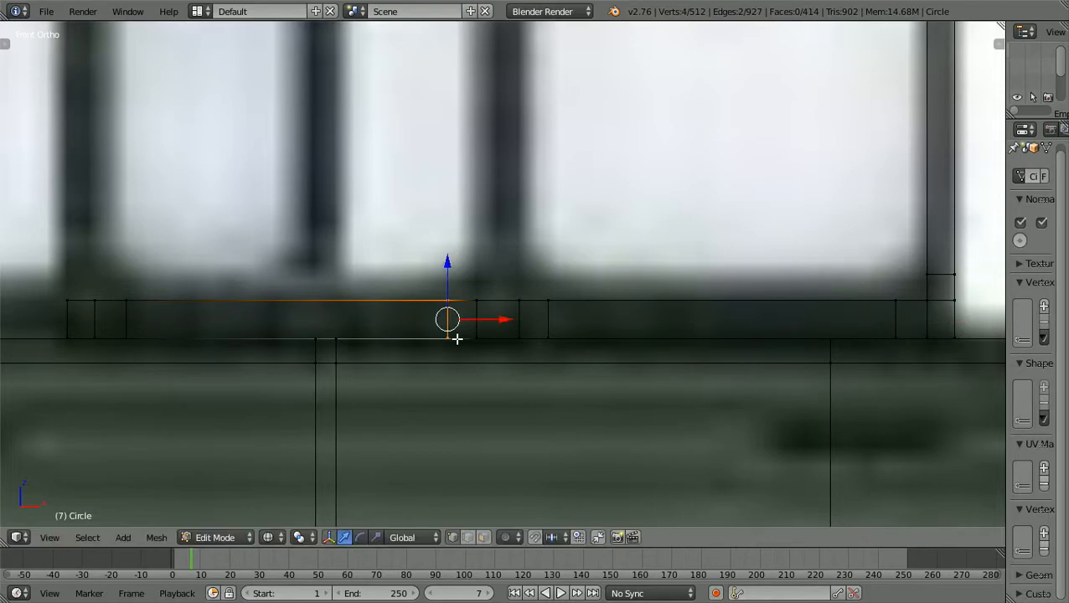
- Examine the lower canopy rails against the cockpit opening in shaded top and perspective views with everything deselected
scroll(456, 338, down, 3)
scroll(456, 338, down, 2)
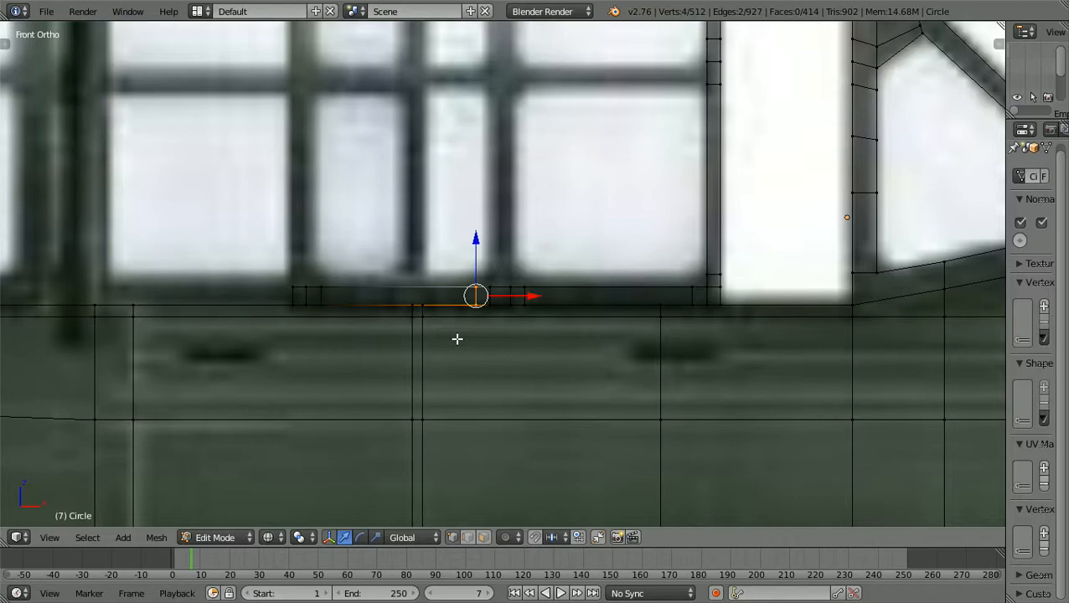
shift+scroll(457, 339, up, 5)
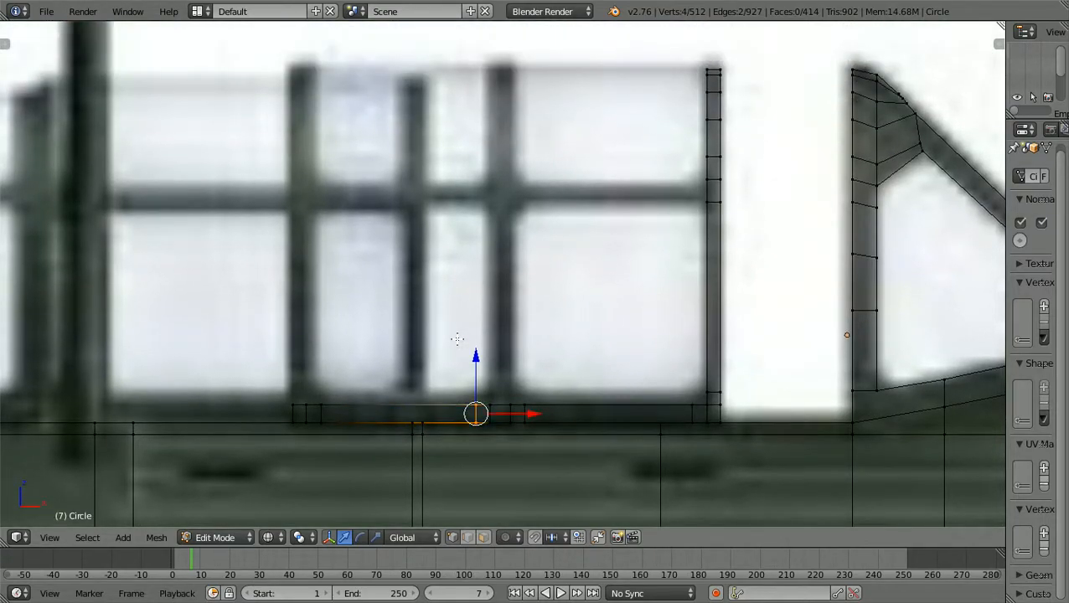
scroll(457, 339, up, 1)
scroll(457, 339, down, 1)
key(a)
scroll(456, 339, up, 1)
scroll(457, 339, down, 2)
middle_drag(460, 339, 633, 416)
key(KP_7)
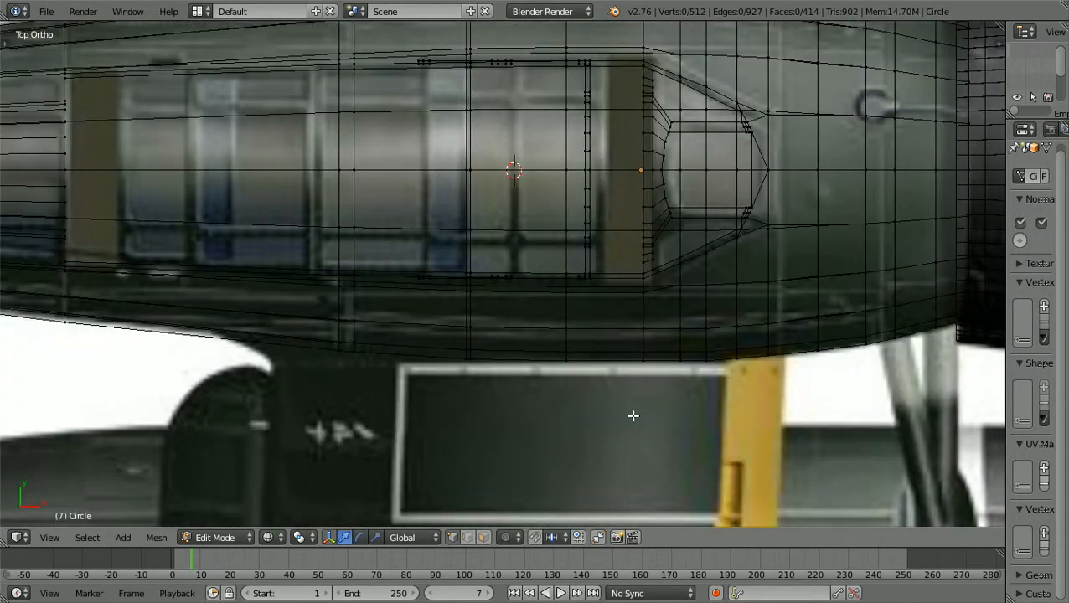
scroll(633, 416, down, 1)
key(z)
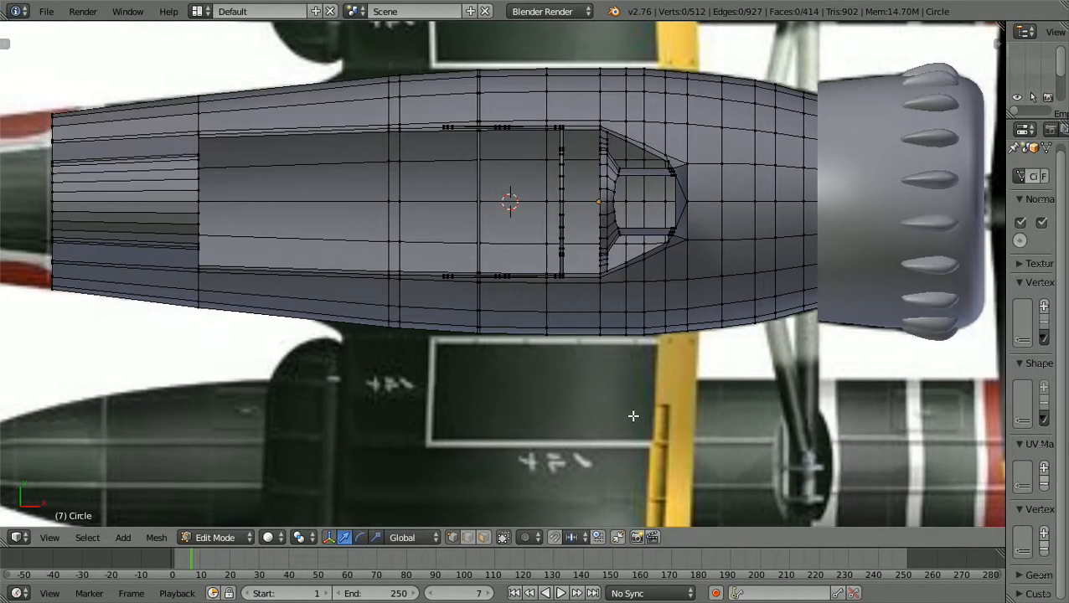
scroll(633, 415, up, 4)
scroll(633, 416, down, 5)
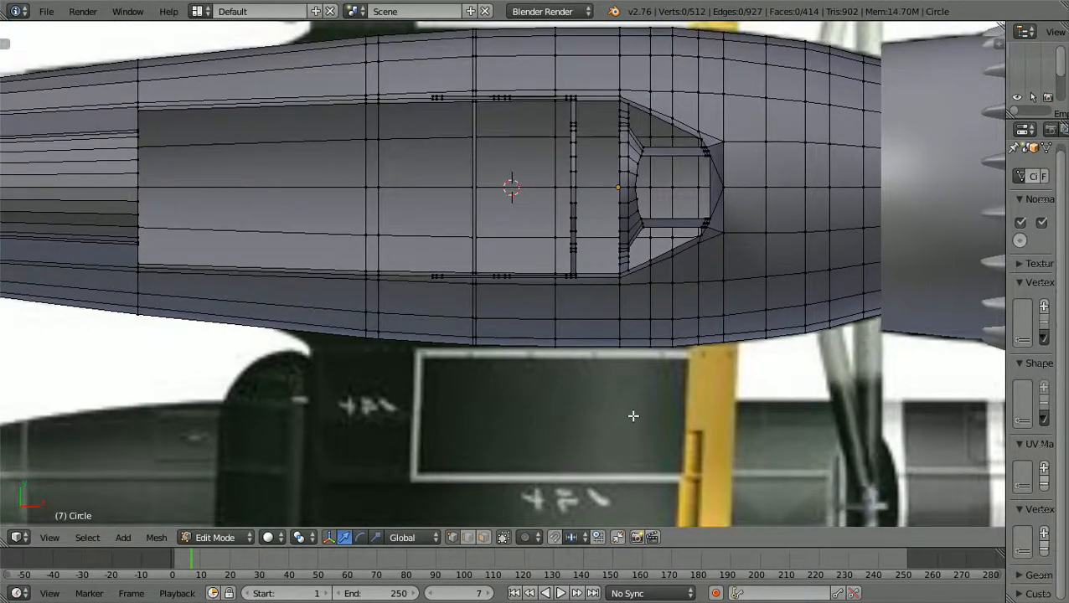
scroll(633, 416, up, 2)
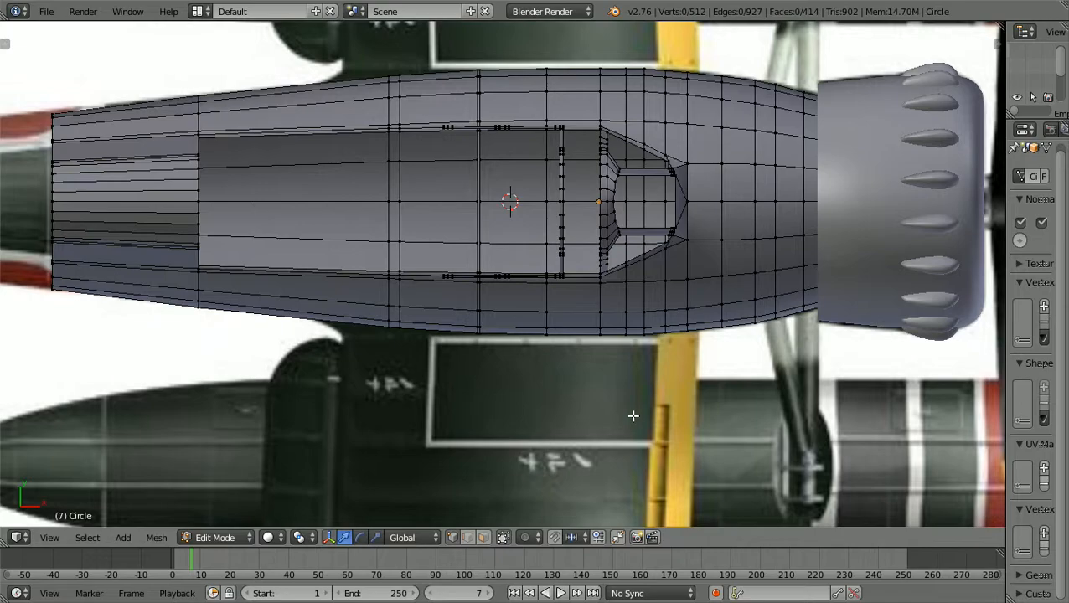
scroll(463, 292, up, 2)
scroll(463, 292, up, 3)
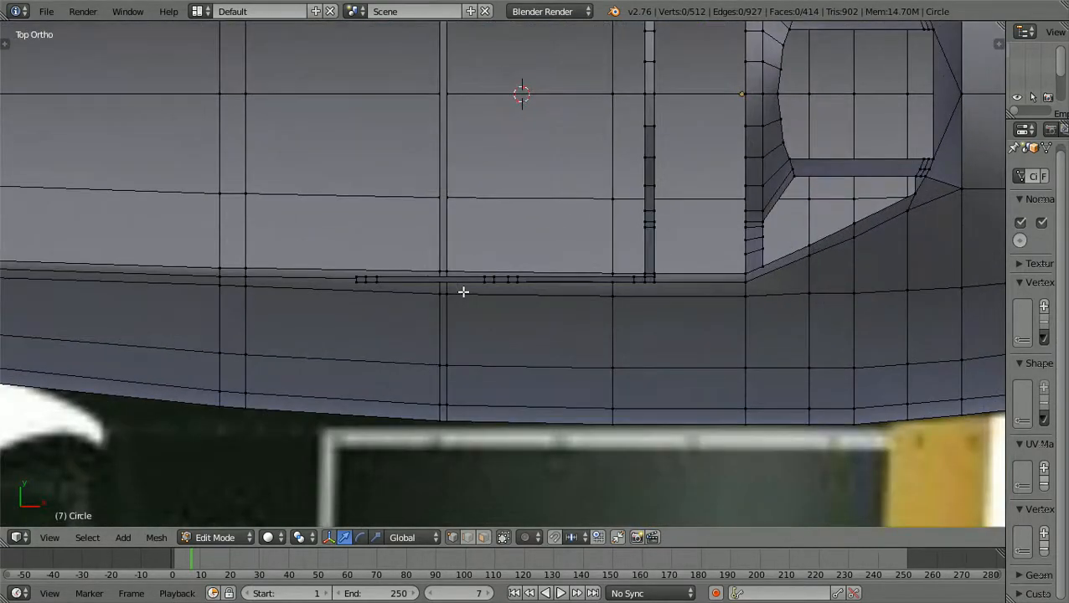
scroll(464, 292, up, 2)
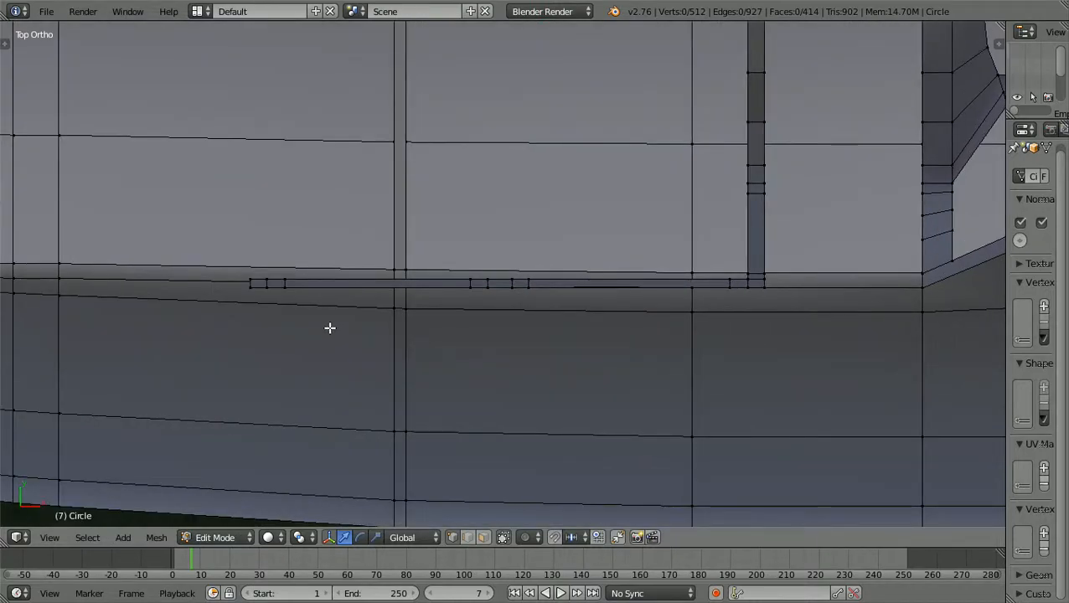
scroll(329, 327, down, 1)
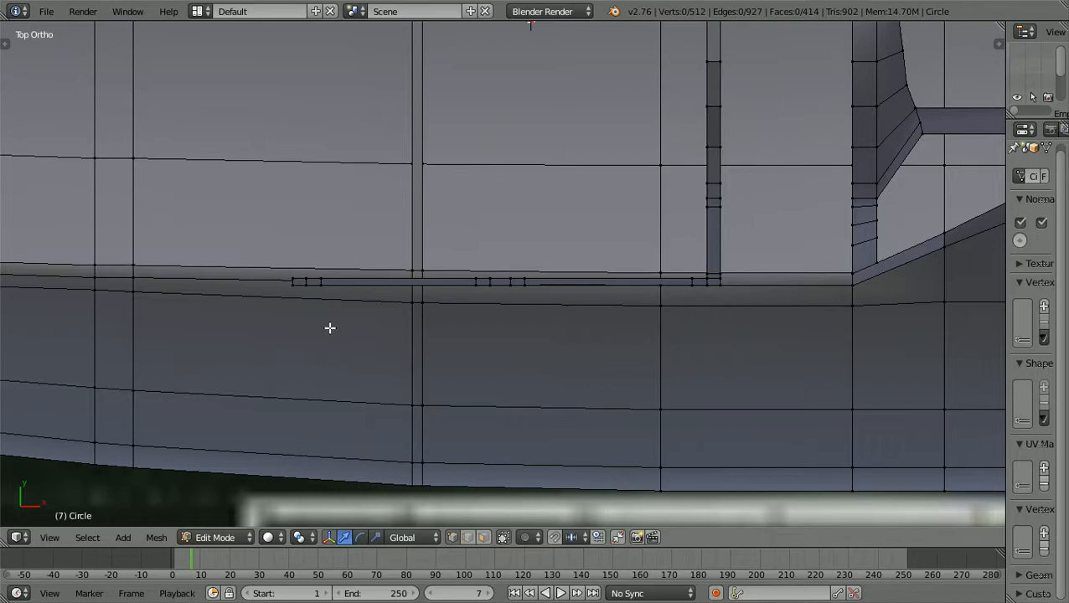
middle_drag(329, 328, 215, 191)
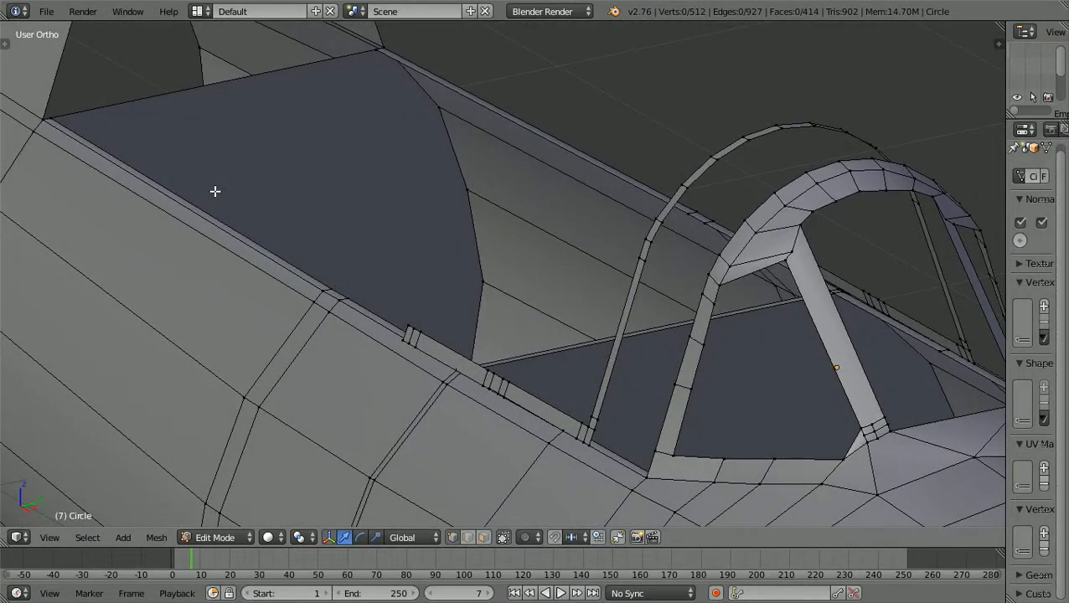
- Duplicate the foremost thin canopy hoop in wireframe front view and place it about -0.48 units along X on the middle post
key(KP_3)
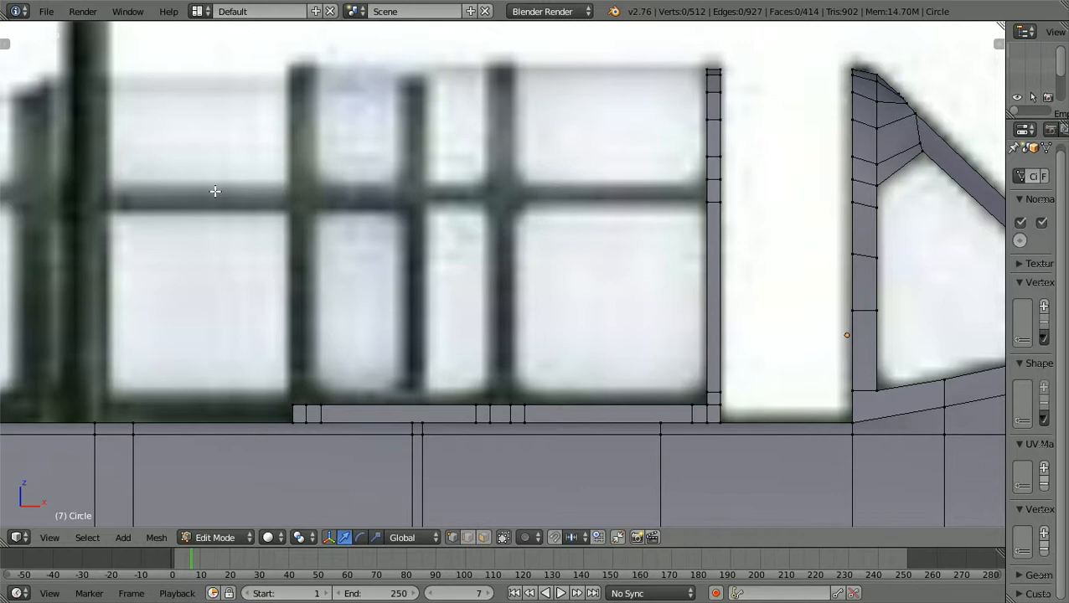
ctrl+scroll(215, 191, up, 4)
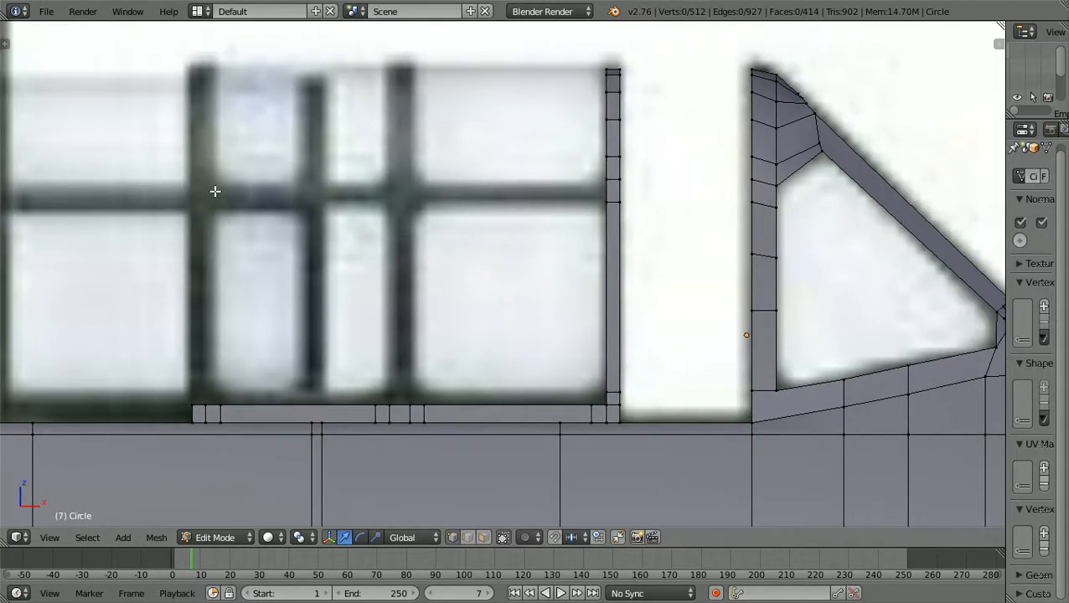
key(b)
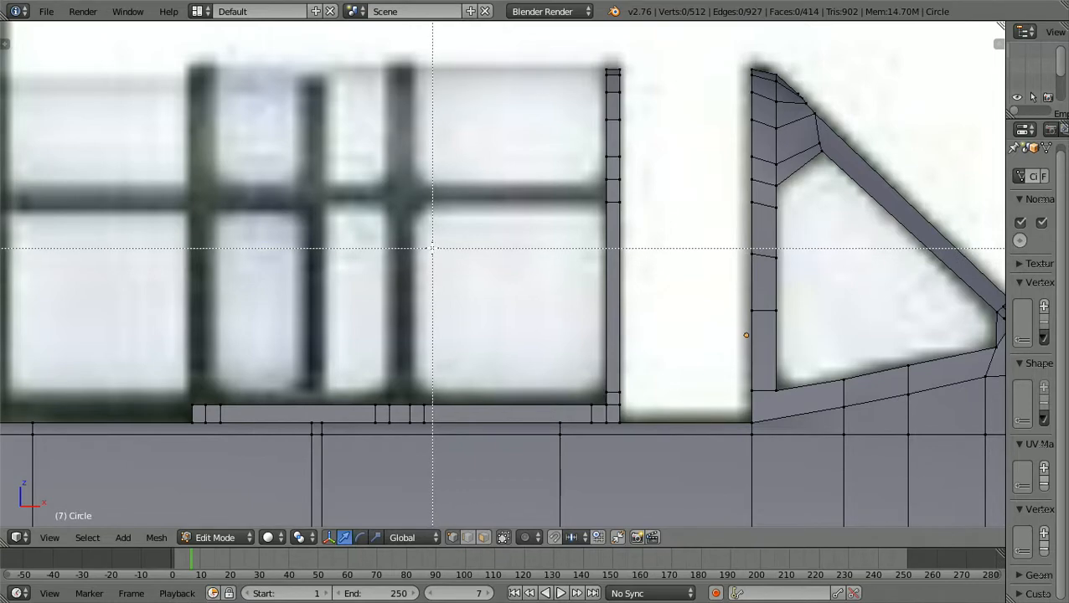
key(z)
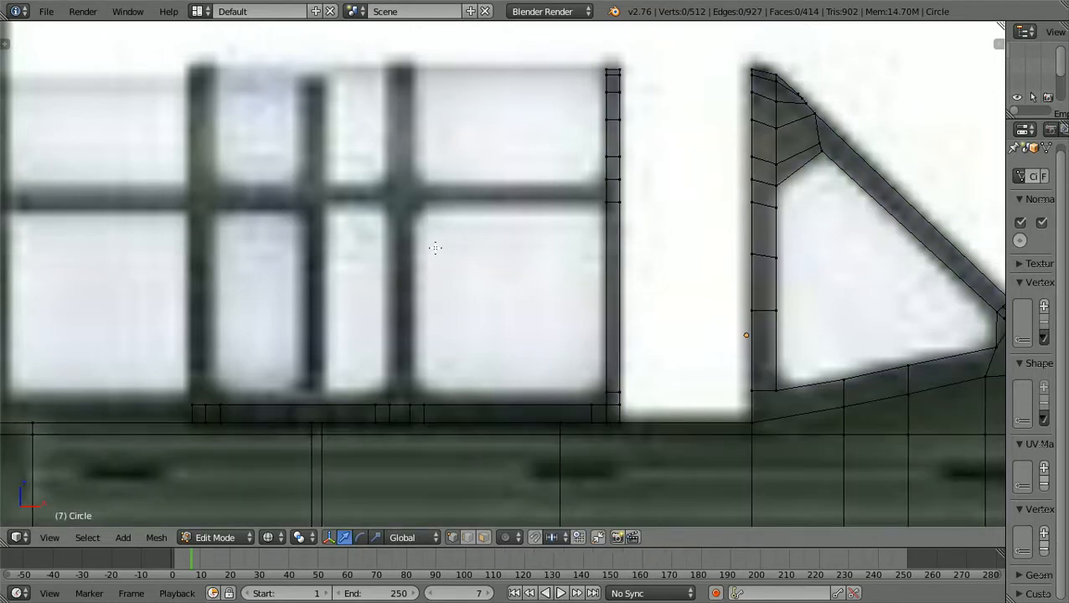
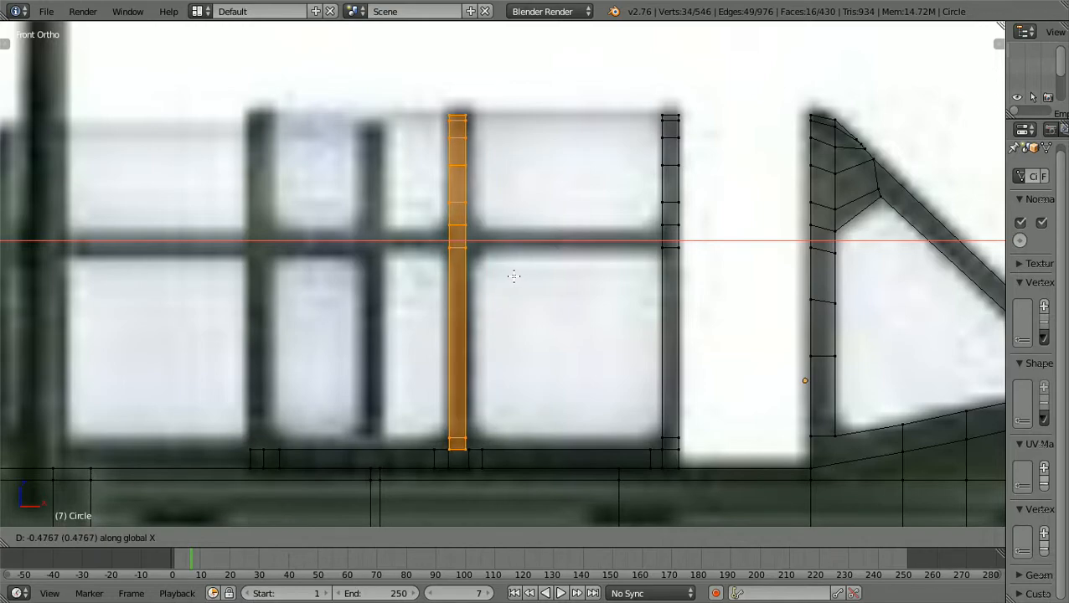
click(513, 276)
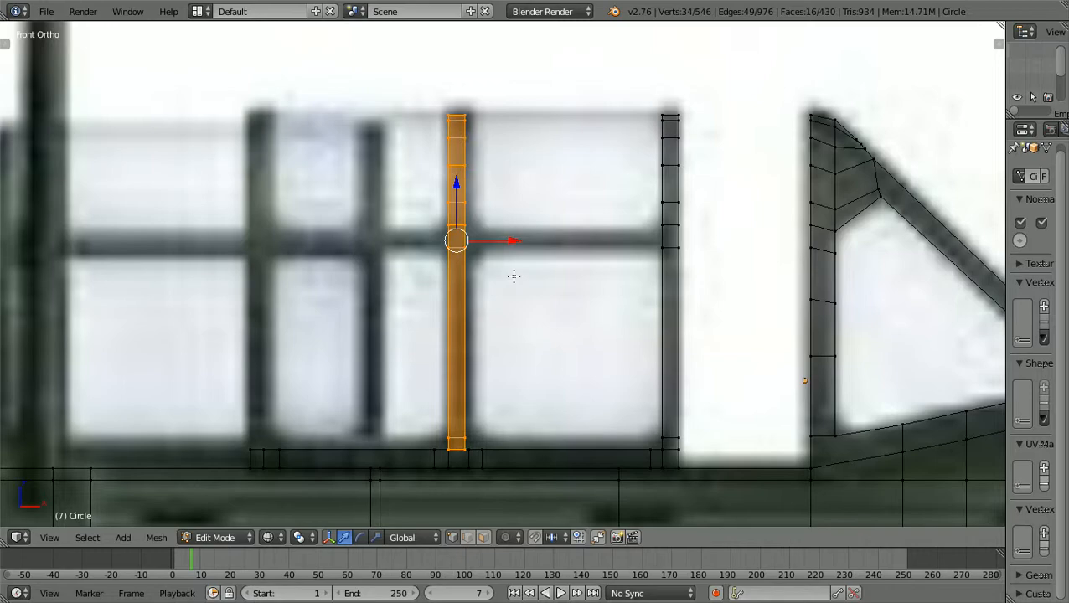
- Duplicate the foremost thin canopy hoop about -0.92 units along X onto the rail's rear end and check its placement
key(a)
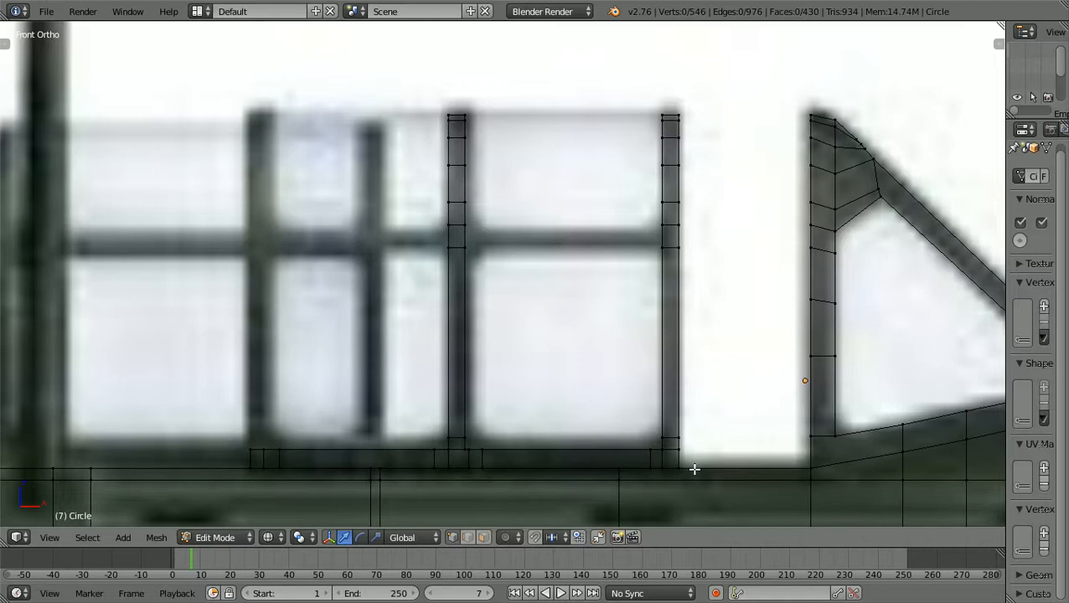
key(b)
drag(659, 443, 702, 83)
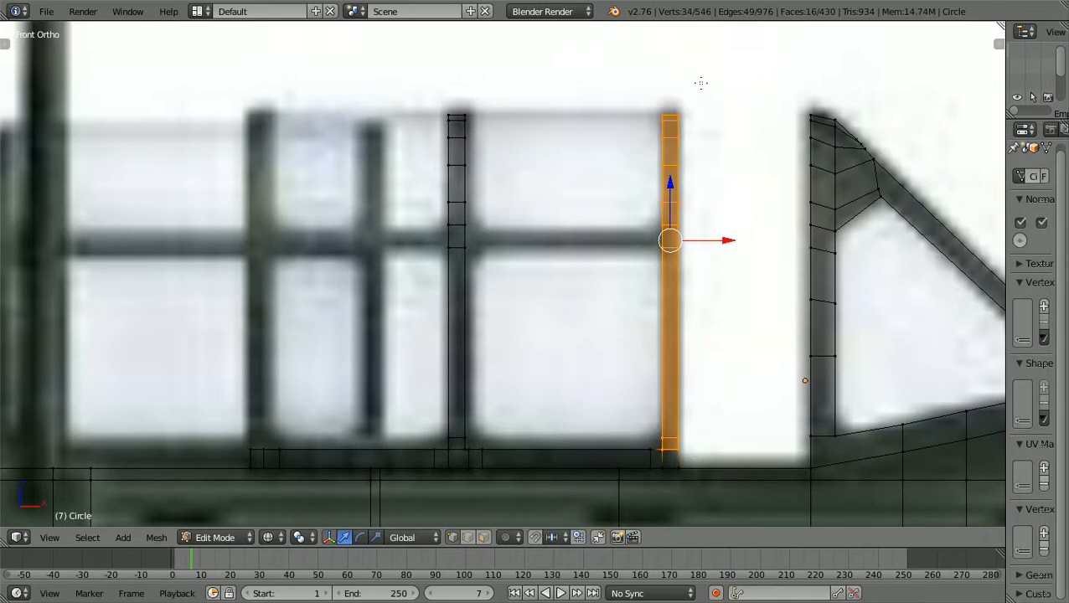
key(shift+d)
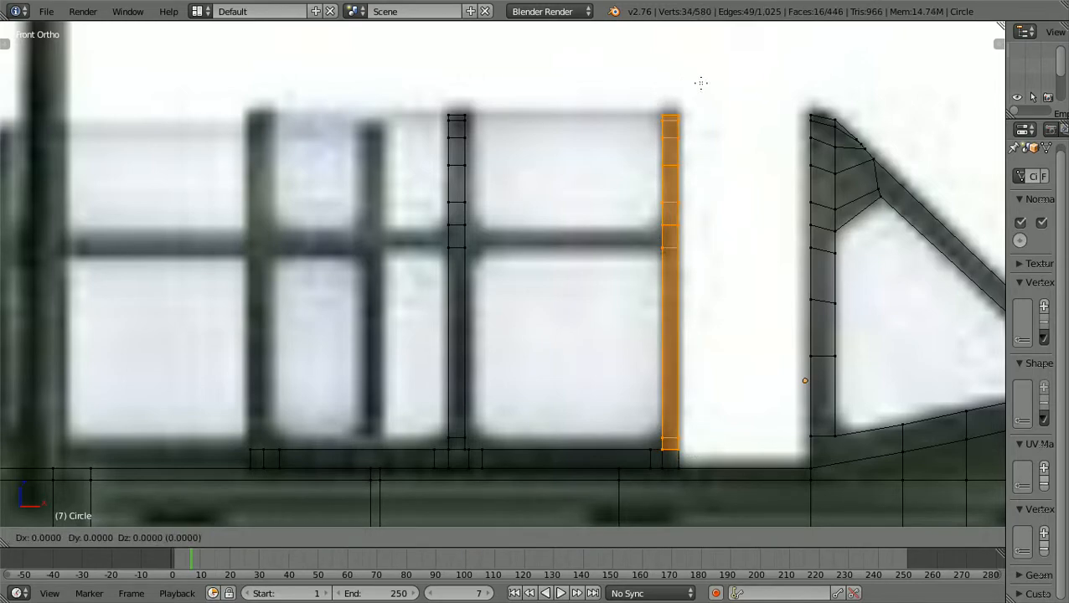
key(x)
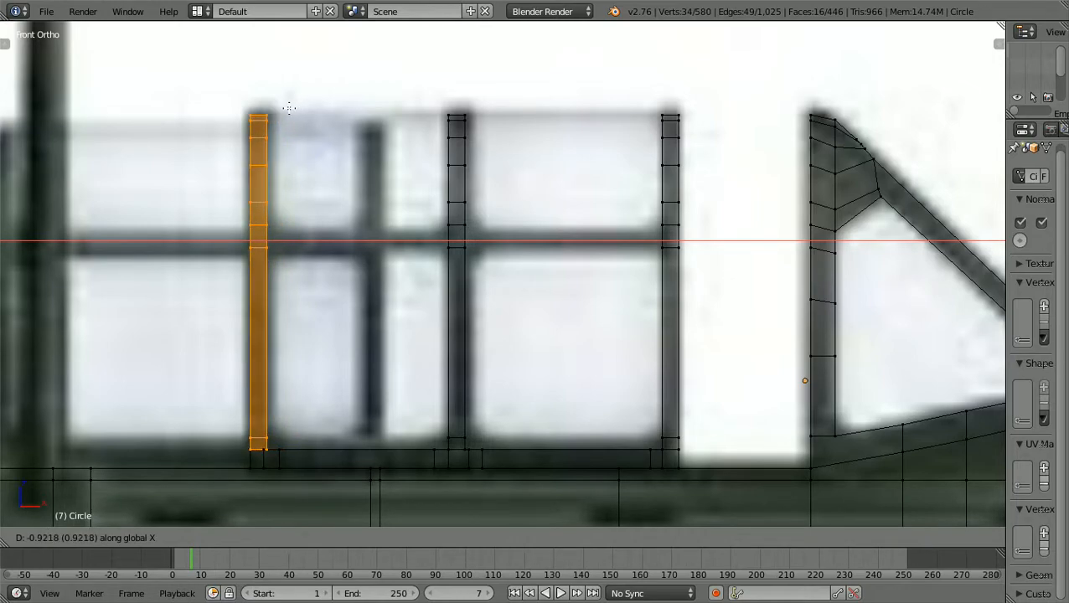
click(288, 107)
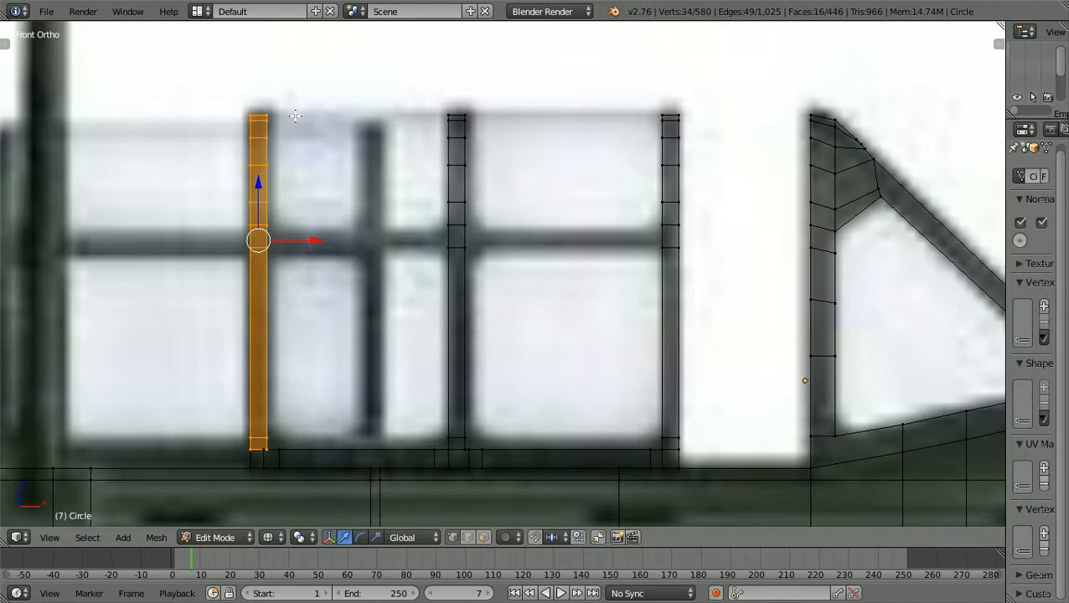
scroll(462, 199, down, 2)
scroll(528, 249, down, 1)
middle_drag(528, 250, 562, 322)
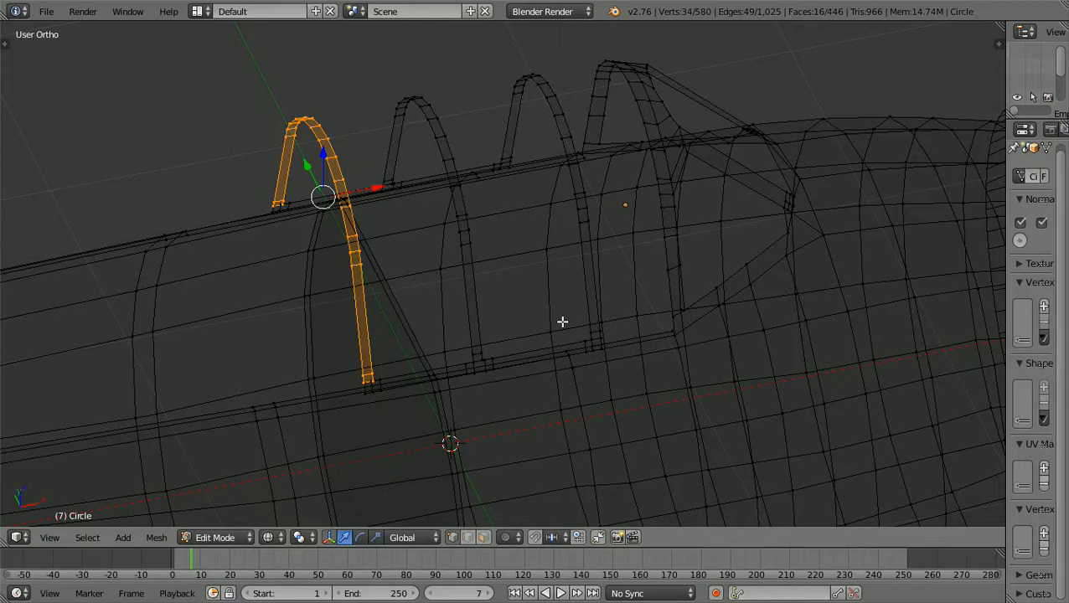
key(KP_7)
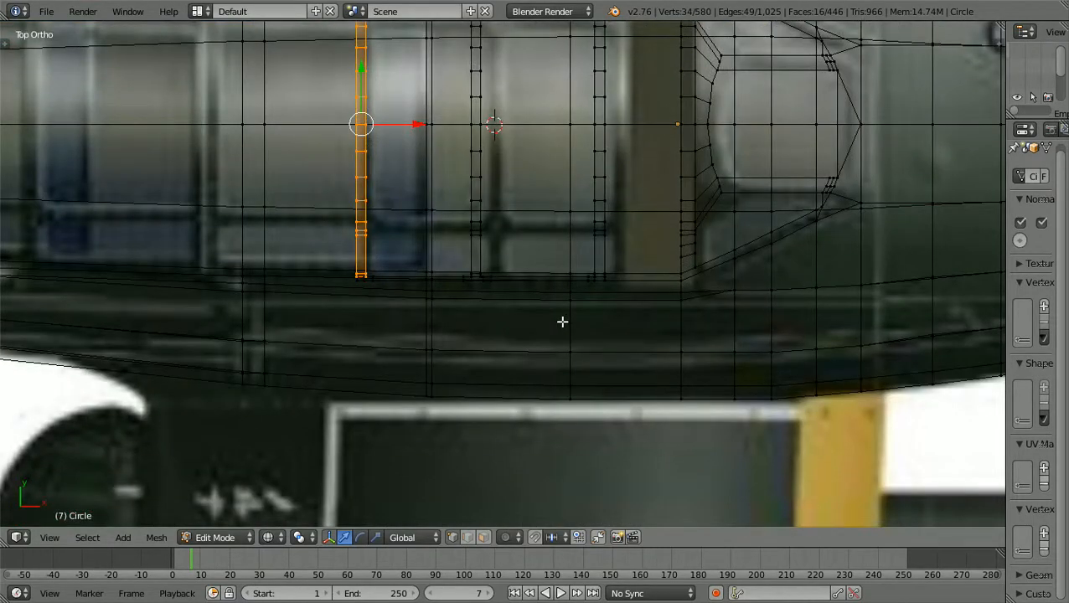
key(KP_1)
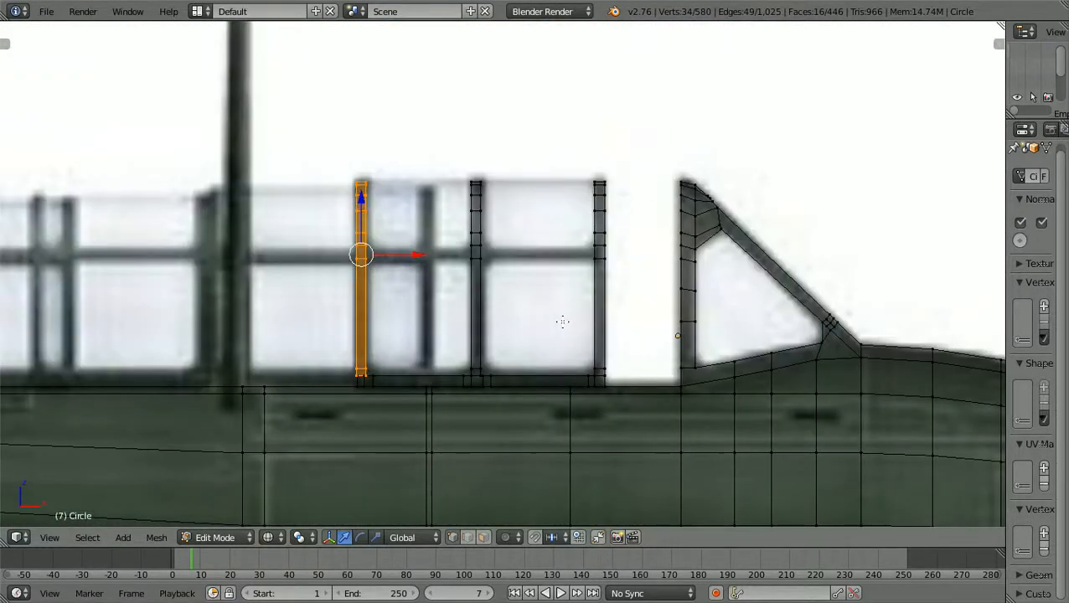
- Examine the rearmost duplicated hoop against the canopy reference in shaded and wireframe front views
key(z)
mouse_move(563, 322)
middle_down()
mouse_move(540, 353)
mouse_move(425, 373)
mouse_move(516, 346)
mouse_move(573, 352)
mouse_move(524, 357)
mouse_move(654, 406)
mouse_move(578, 428)
middle_up()
scroll(578, 427, down, 1)
scroll(579, 427, up, 1)
key(KP_1)
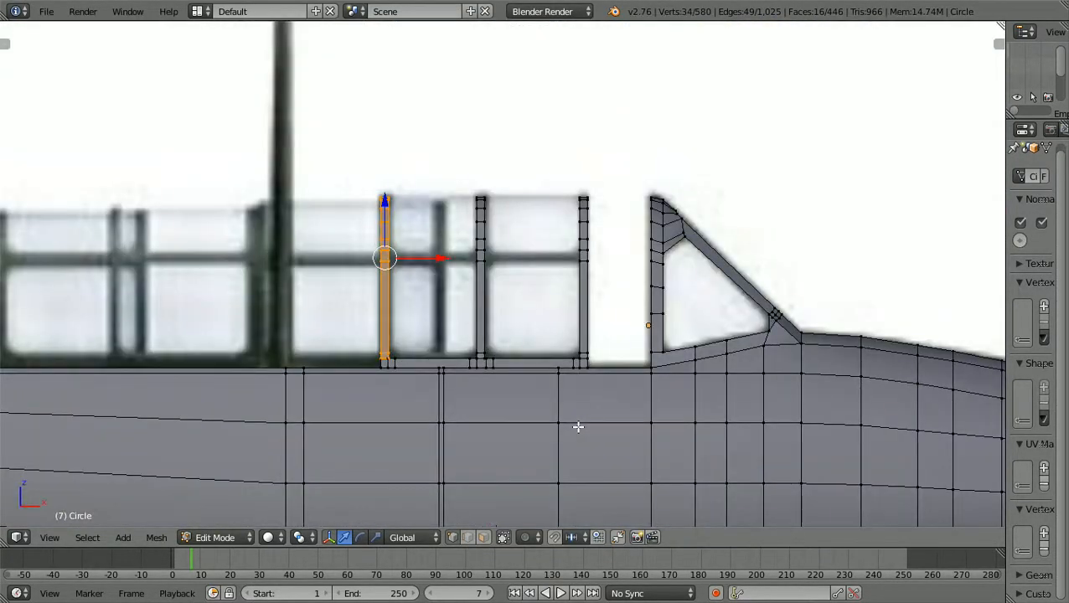
scroll(578, 428, up, 1)
scroll(578, 427, up, 1)
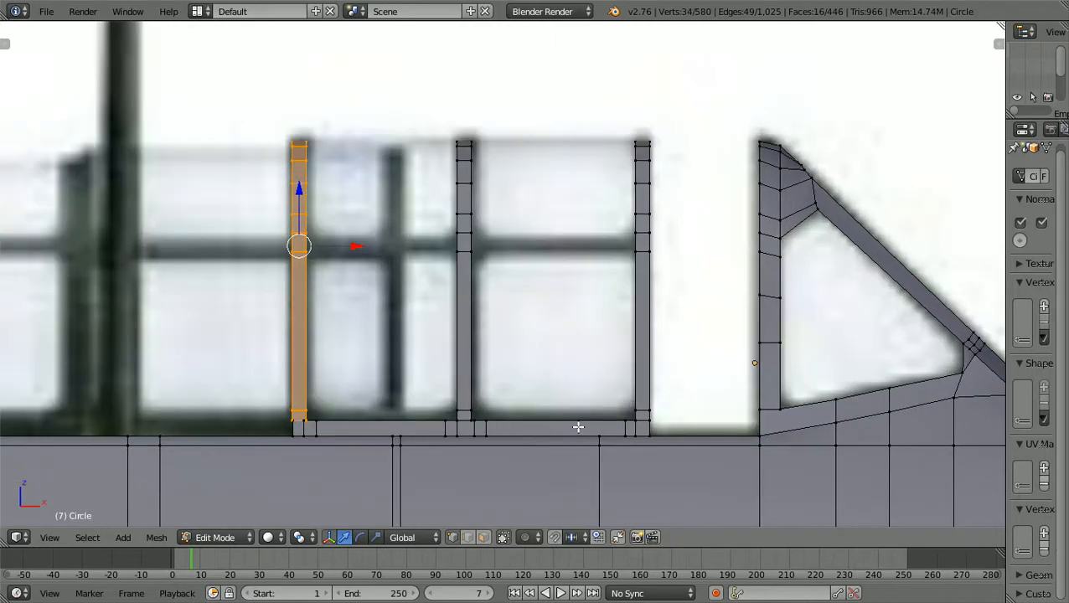
key(z)
scroll(579, 428, down, 1)
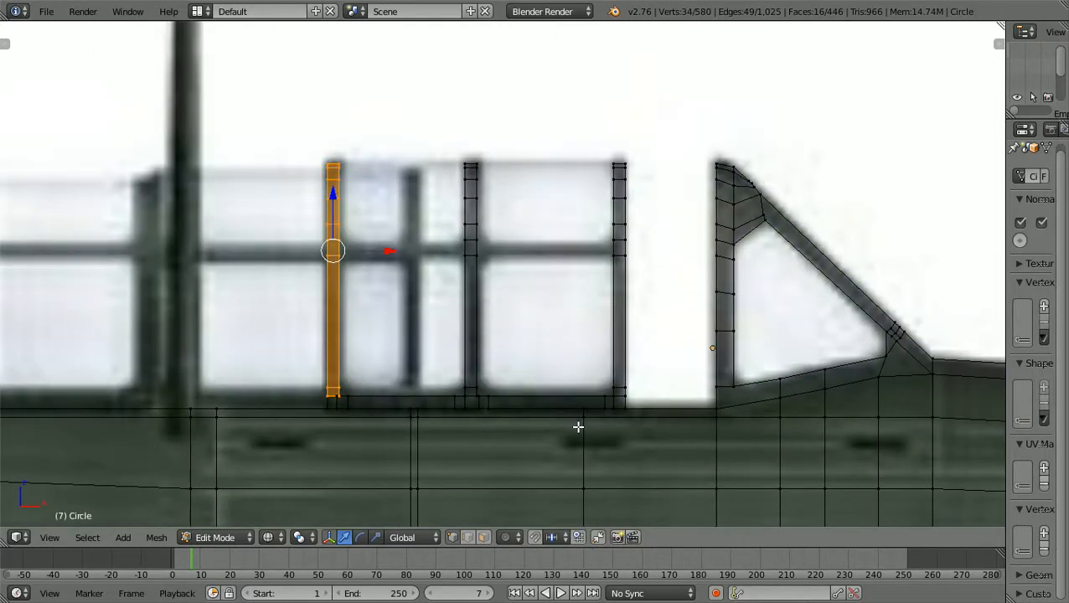
scroll(578, 427, down, 1)
scroll(578, 428, up, 1)
- Move the rearmost hoop about 0.0010 units forward along X so its rear edge aligns with the lower rail's end edge
ctrl+scroll(578, 428, down, 5)
shift+scroll(578, 428, down, 4)
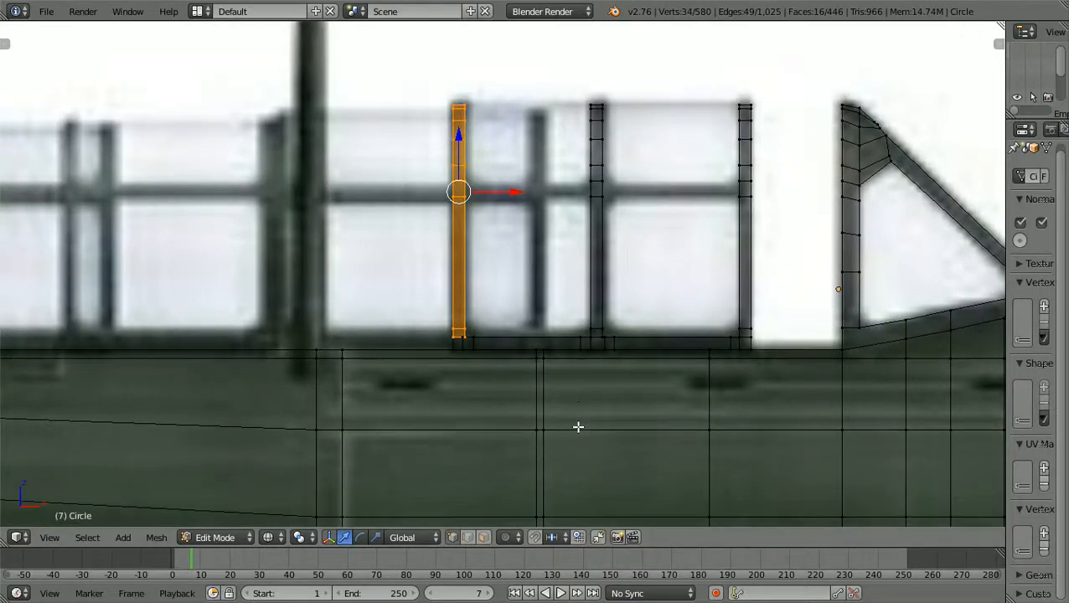
scroll(578, 427, up, 2)
scroll(579, 428, up, 3)
ctrl+scroll(578, 427, down, 4)
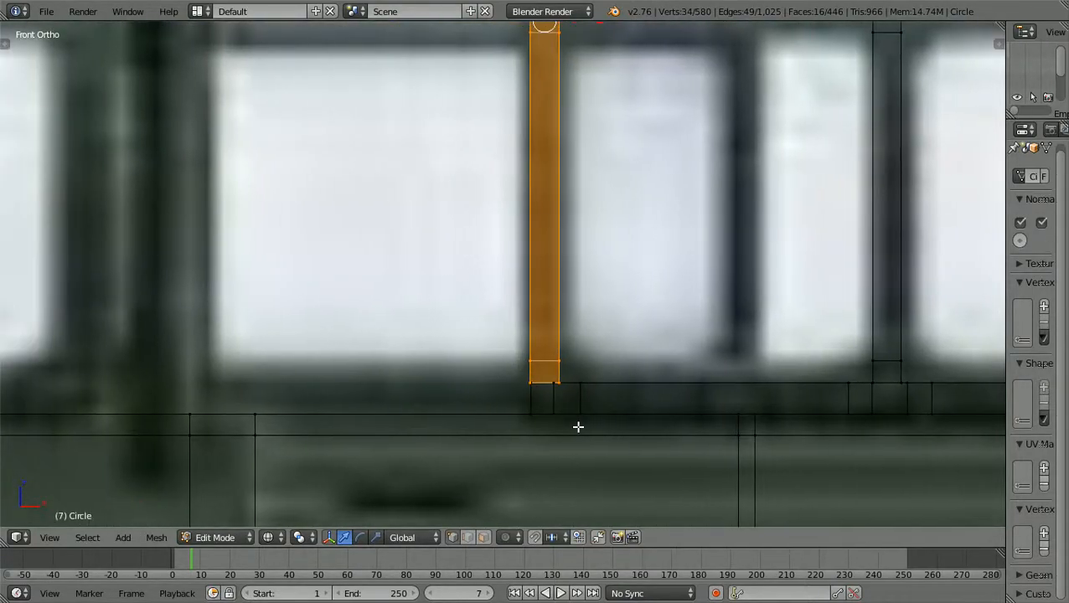
scroll(579, 428, up, 3)
shift+scroll(578, 428, down, 5)
scroll(578, 428, up, 5)
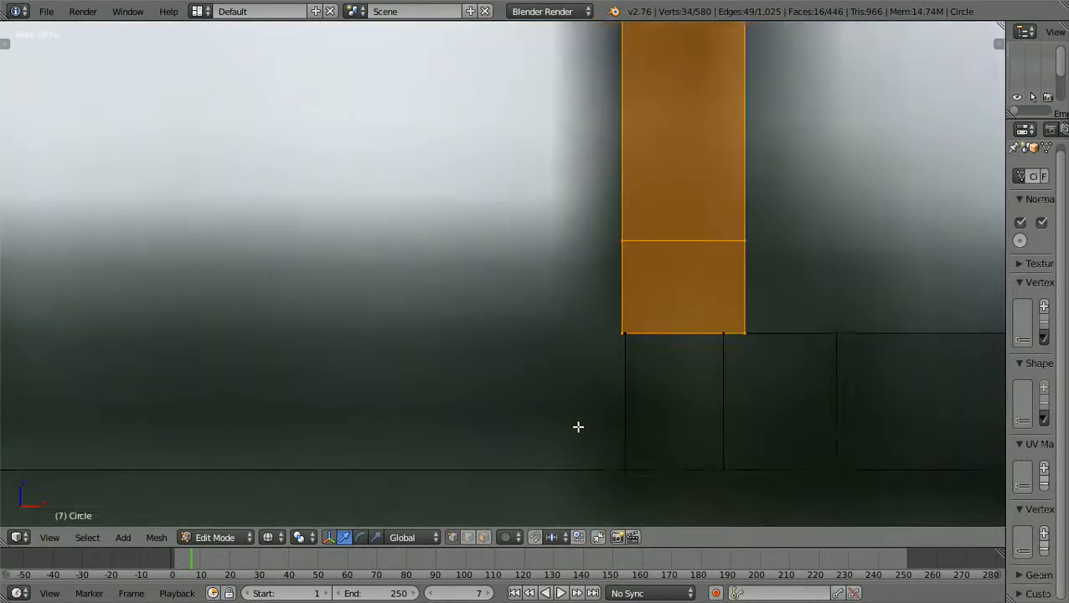
ctrl+scroll(578, 427, up, 6)
shift+scroll(578, 427, down, 3)
scroll(578, 427, up, 4)
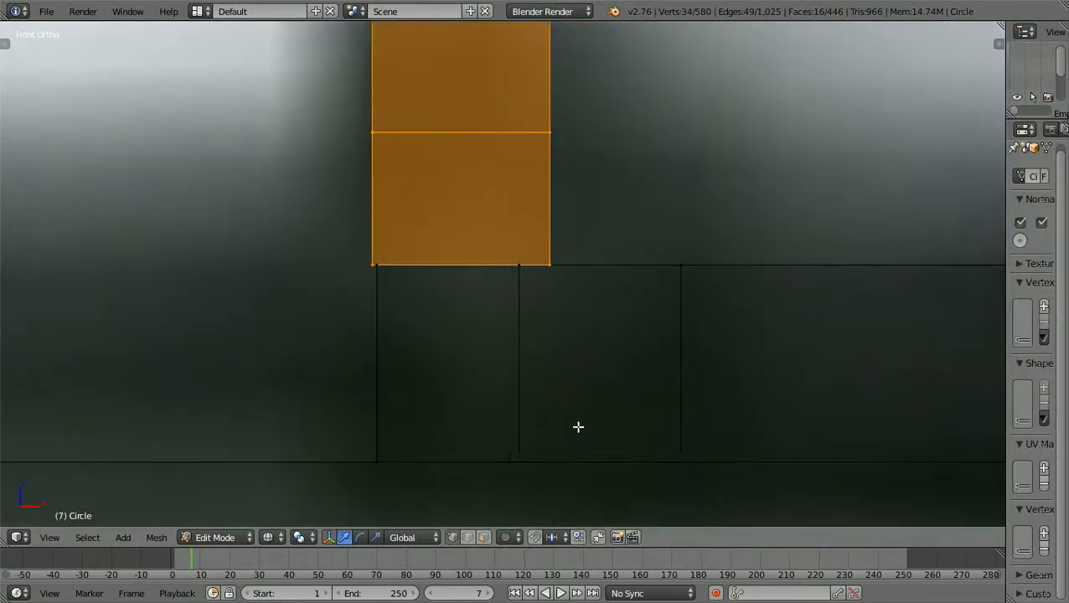
ctrl+scroll(579, 427, down, 3)
scroll(579, 427, up, 5)
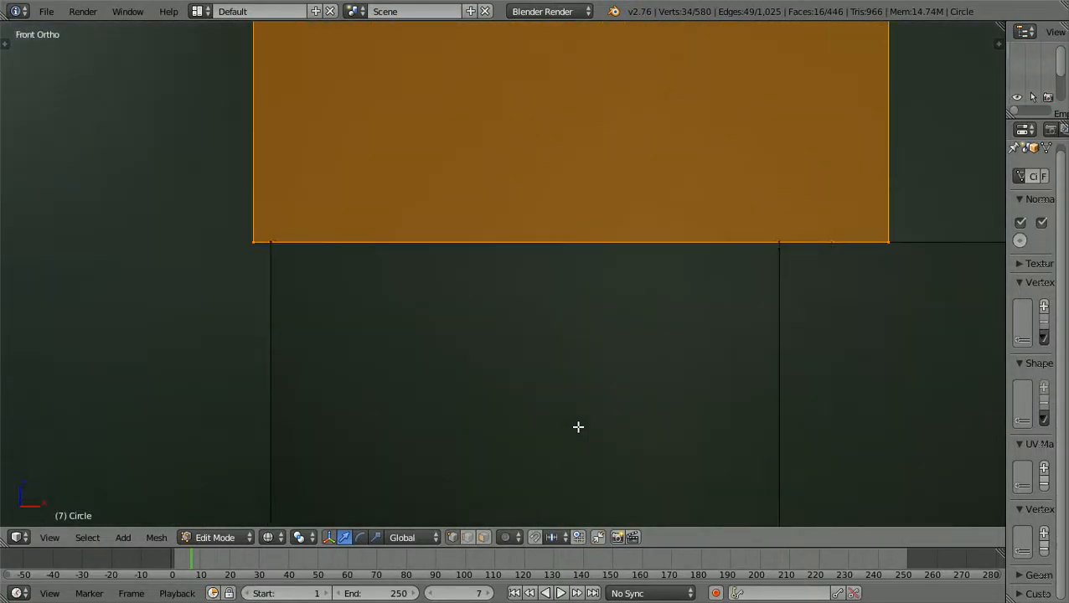
shift+scroll(578, 427, up, 3)
ctrl+scroll(578, 427, down, 4)
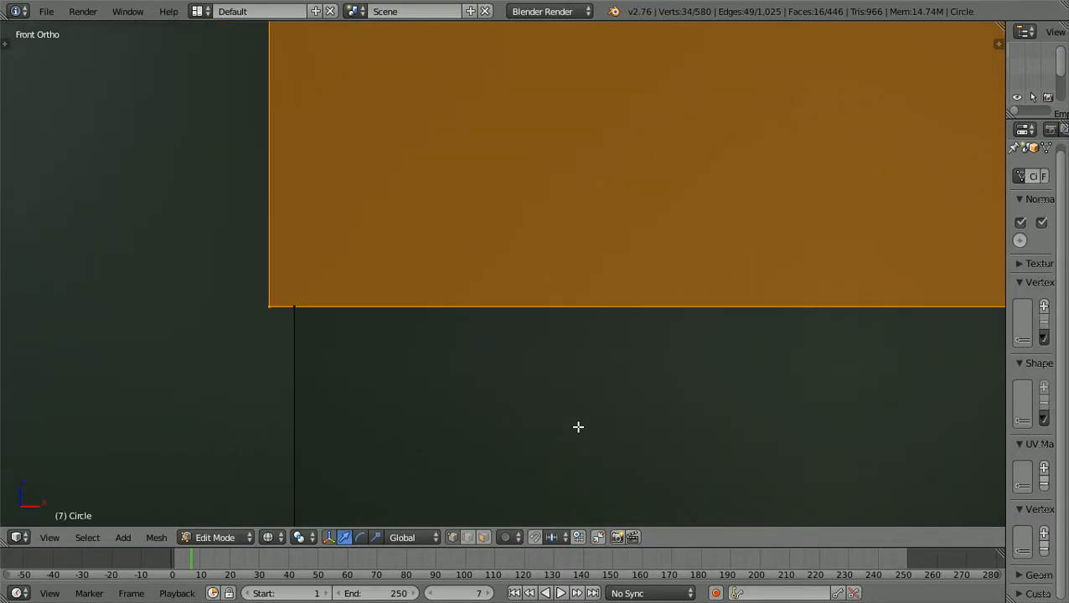
scroll(578, 427, up, 2)
scroll(578, 427, up, 2)
ctrl+scroll(579, 428, down, 6)
scroll(579, 427, up, 1)
shift+scroll(578, 427, down, 3)
ctrl+scroll(579, 427, up, 6)
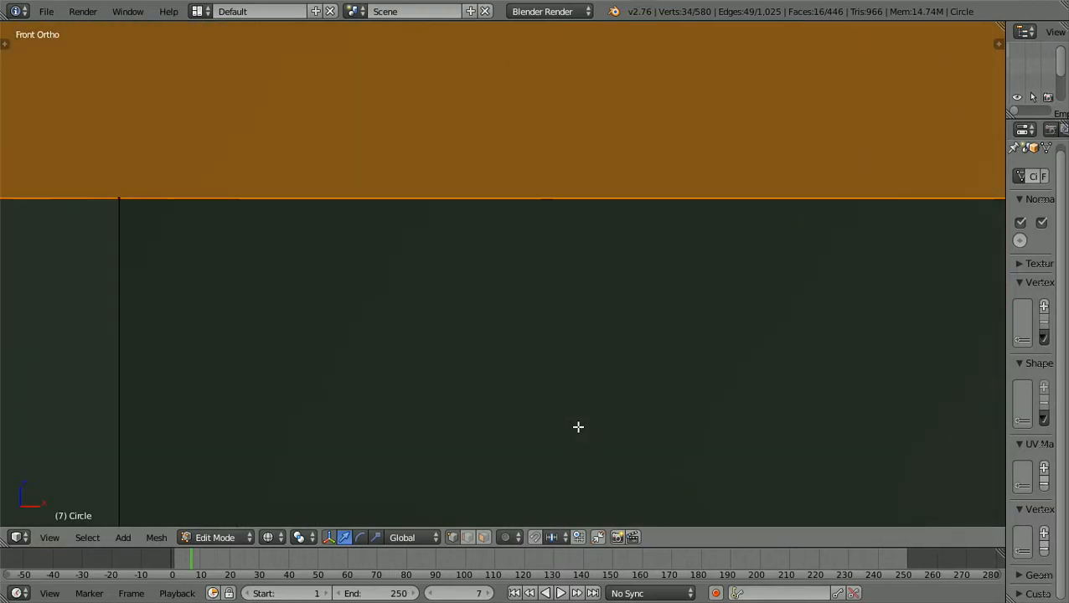
shift+scroll(578, 427, up, 1)
ctrl+scroll(578, 427, down, 5)
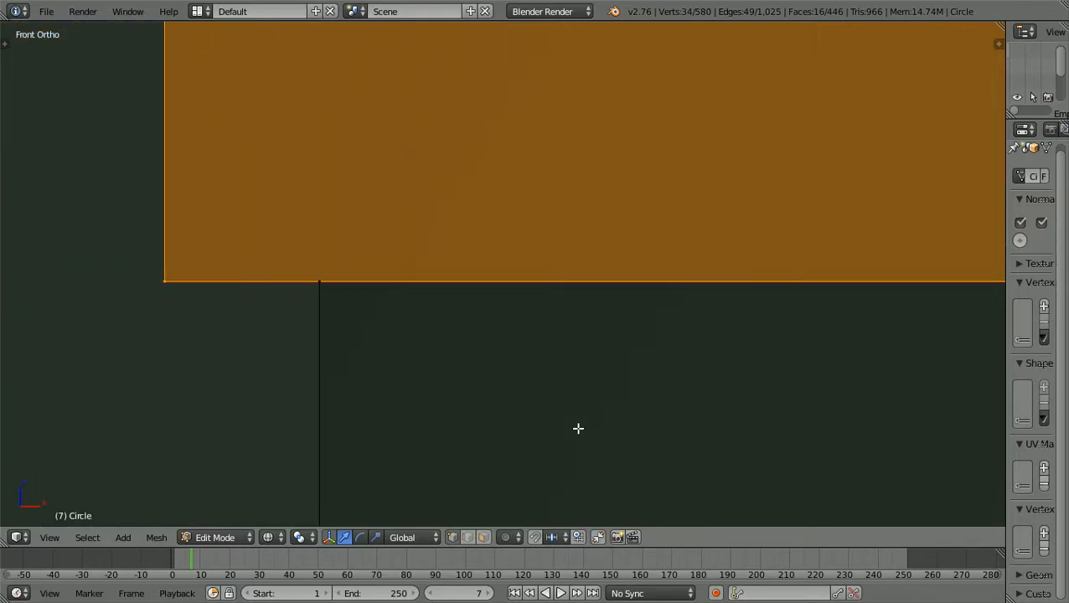
scroll(579, 428, up, 3)
ctrl+scroll(578, 428, down, 5)
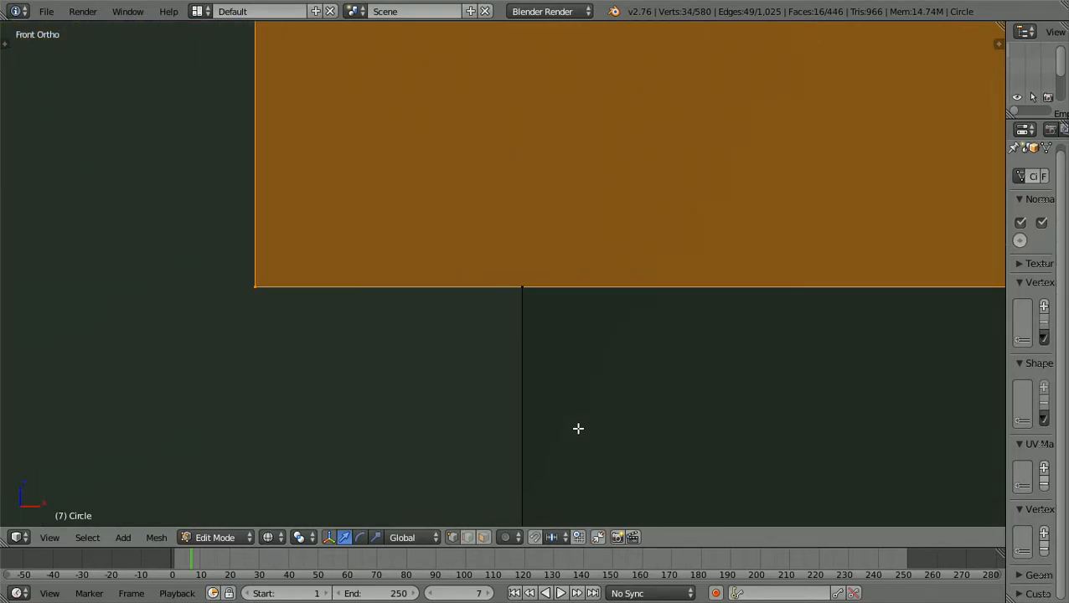
scroll(578, 428, up, 2)
ctrl+scroll(578, 428, up, 4)
scroll(578, 429, up, 1)
ctrl+scroll(578, 428, down, 4)
scroll(578, 428, up, 1)
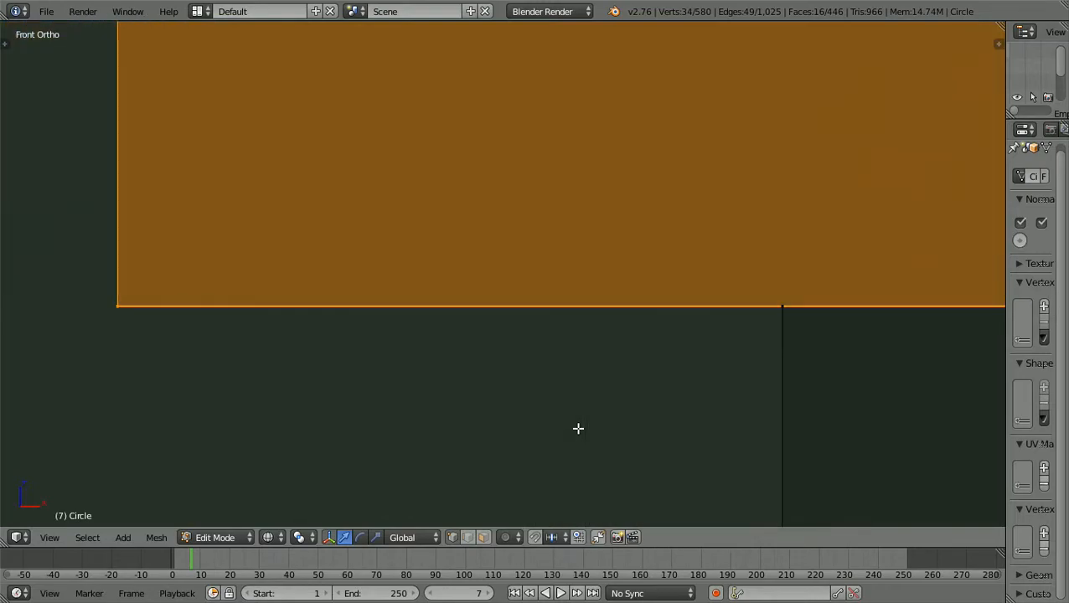
ctrl+scroll(578, 428, down, 2)
ctrl+scroll(578, 429, down, 2)
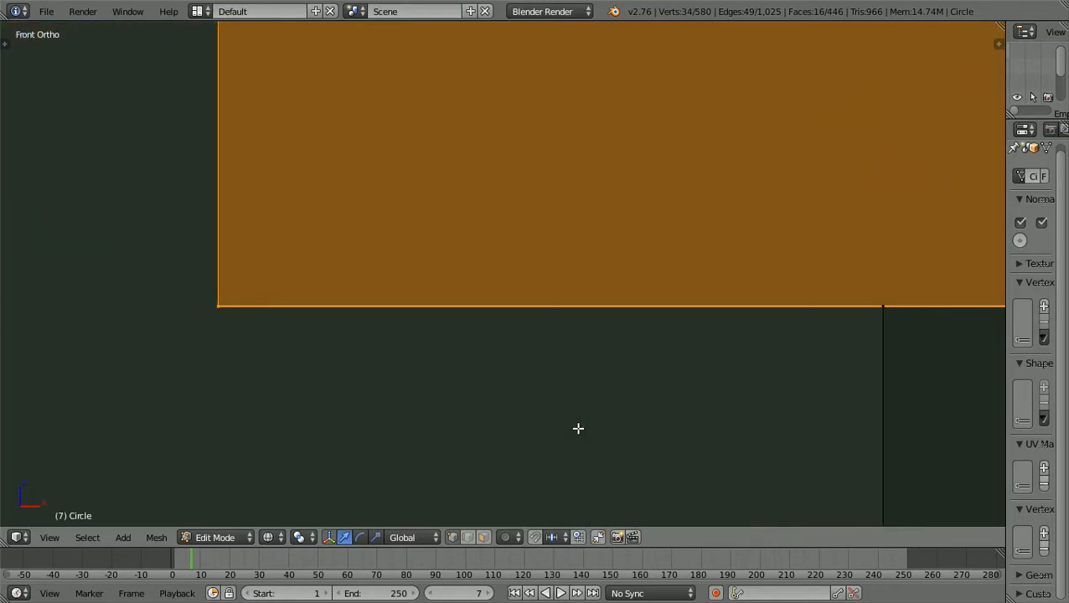
ctrl+scroll(578, 428, up, 1)
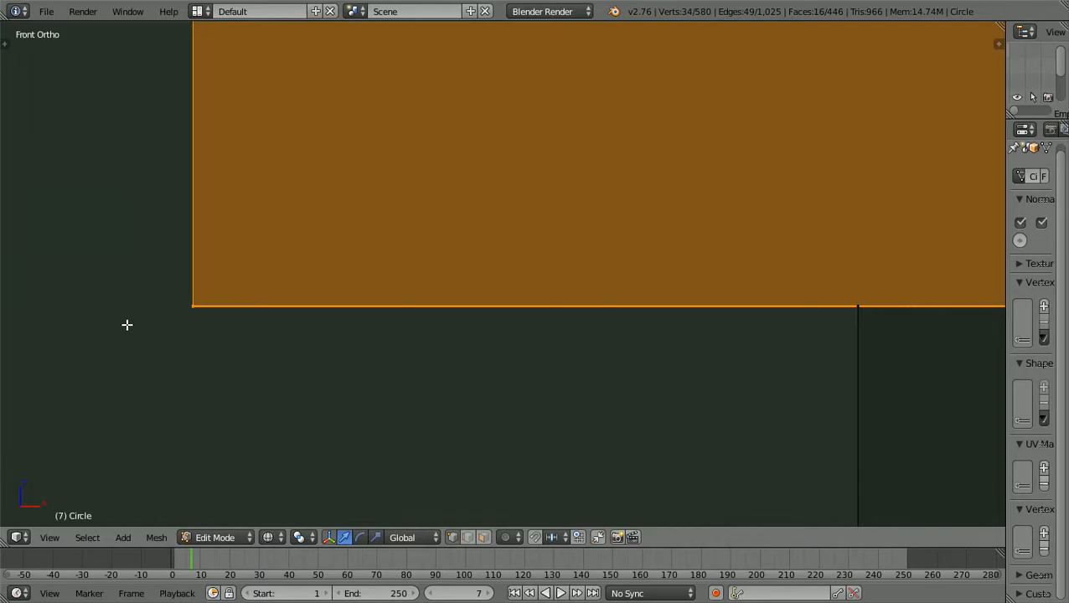
key(g)
key(x)
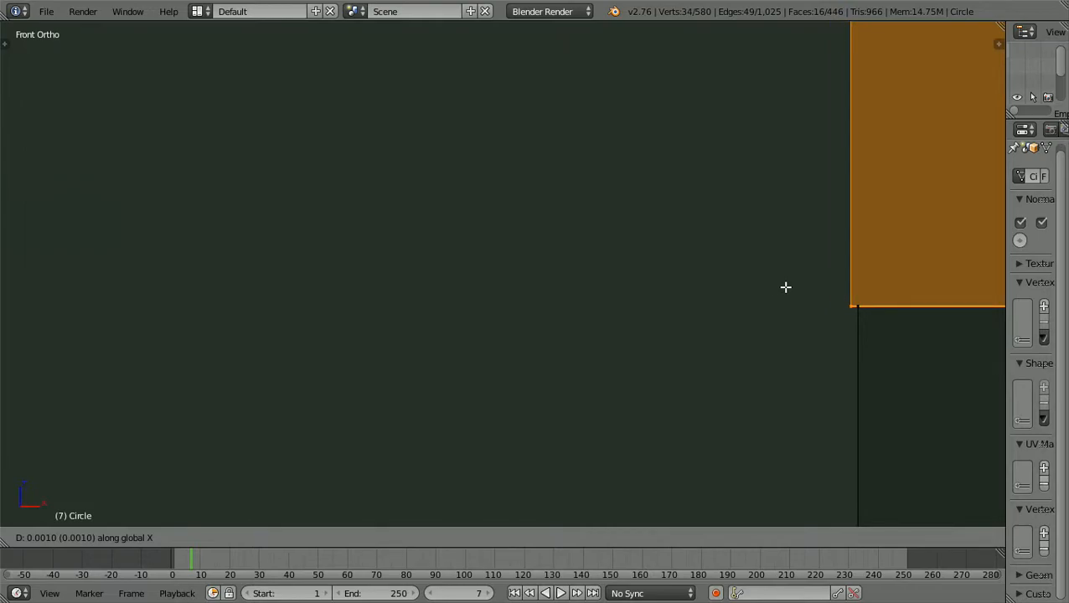
click(792, 287)
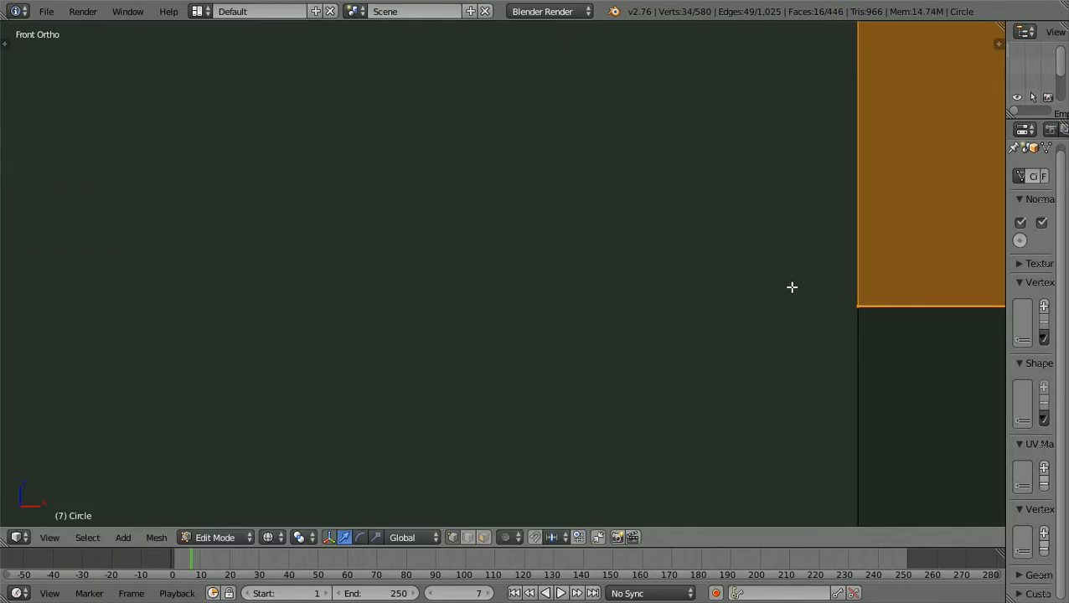
- Merge the two overlapping vertices at center where the rearmost hoop's rear corner meets the near lower rail, leaving everything deselected
scroll(792, 288, down, 8)
scroll(792, 288, down, 5)
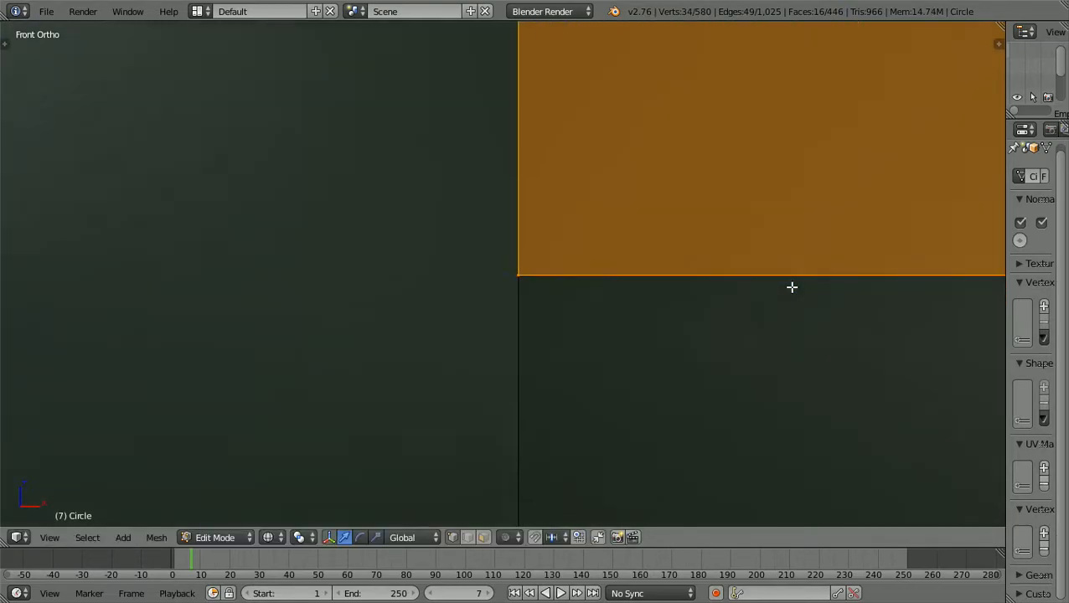
scroll(791, 288, down, 7)
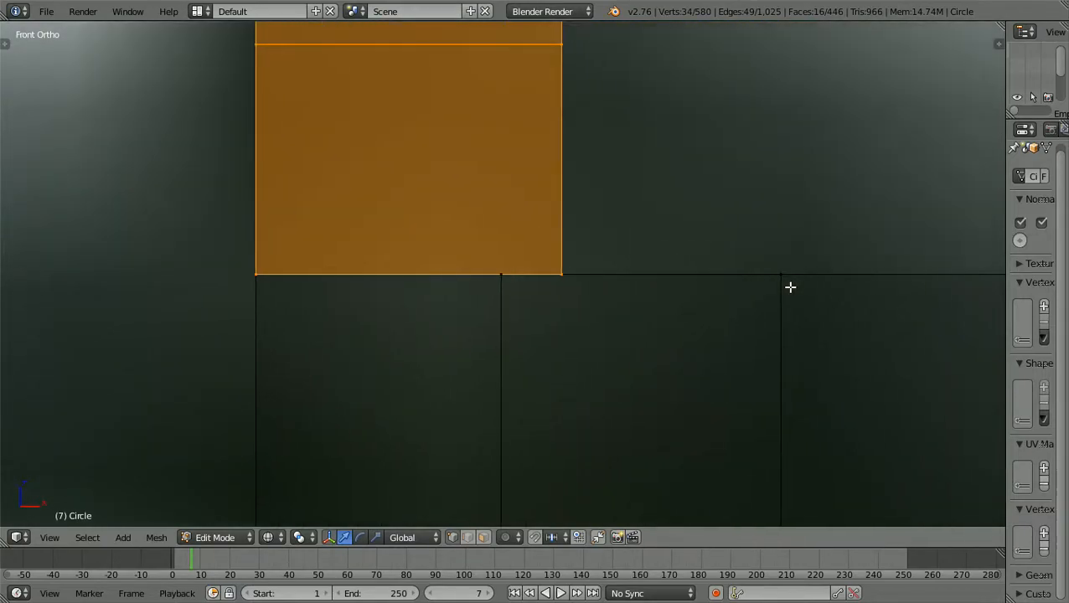
scroll(787, 288, up, 1)
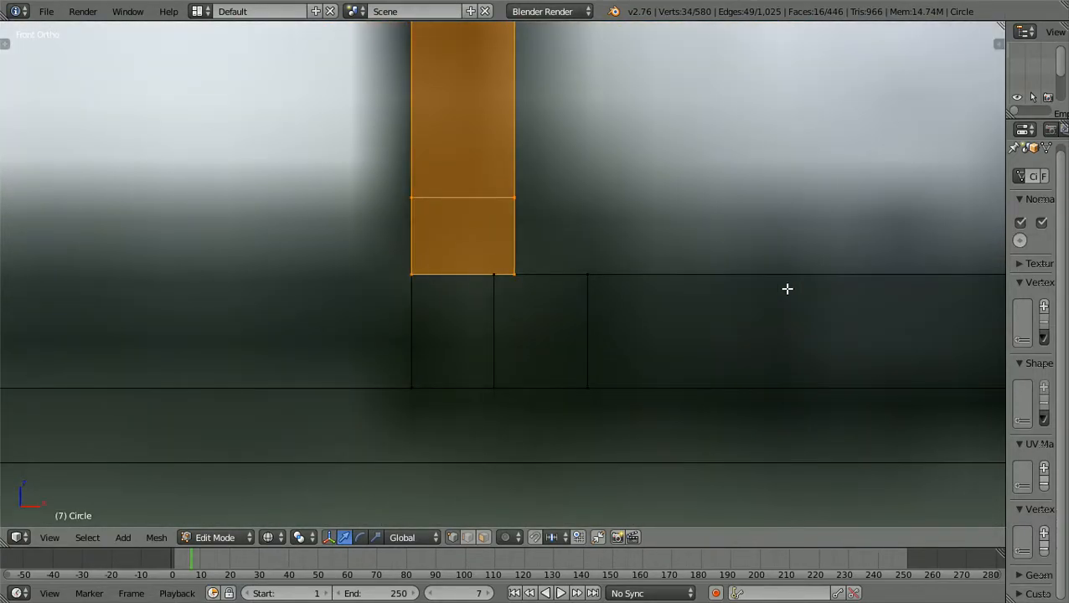
key(a)
middle_drag(788, 289, 707, 338)
scroll(707, 338, up, 5)
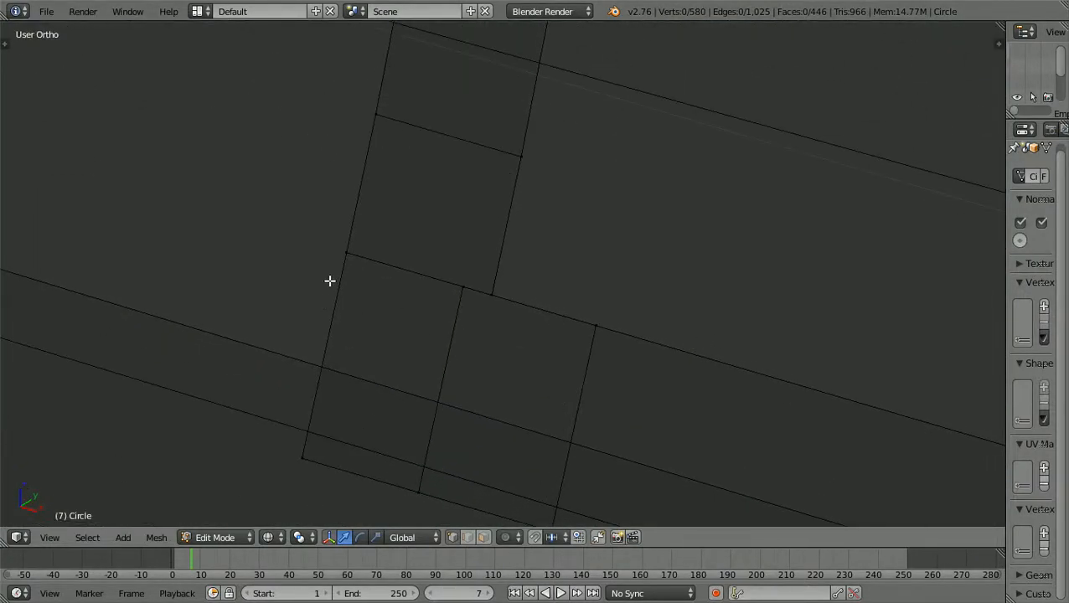
mouse_move(327, 300)
ctrl+mouse_down()
mouse_move(353, 239)
mouse_move(365, 261)
ctrl+mouse_up()
scroll(509, 245, down, 4)
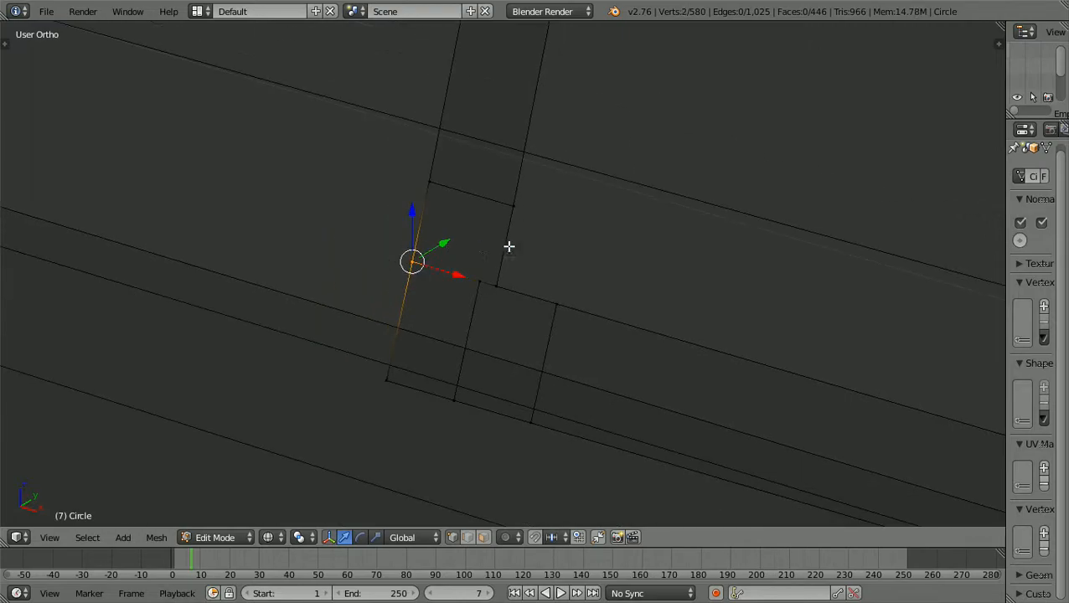
key(w)
click(600, 250)
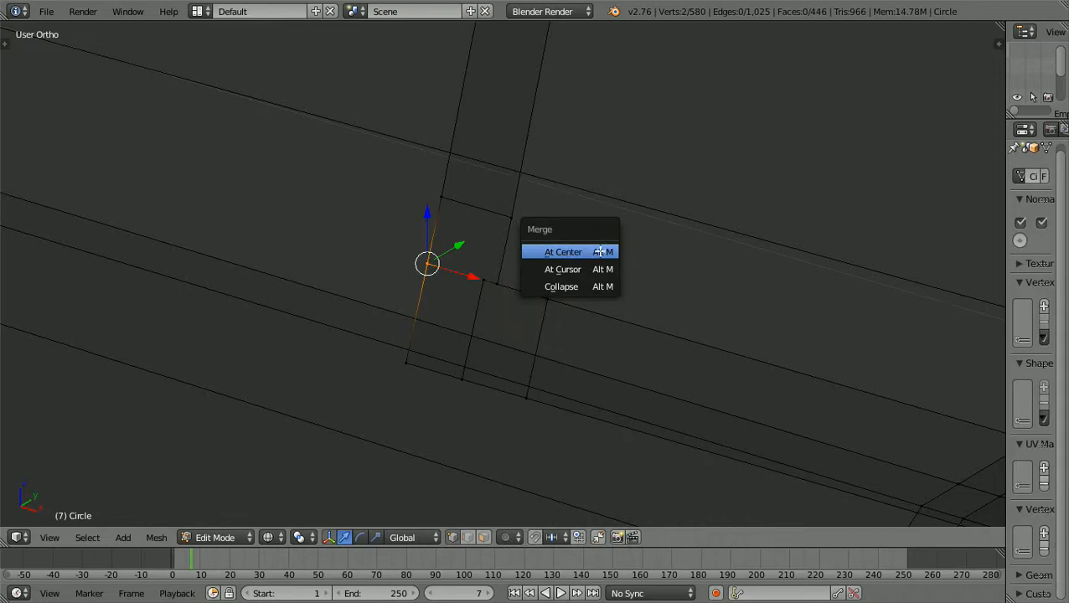
click(597, 251)
scroll(597, 252, down, 6)
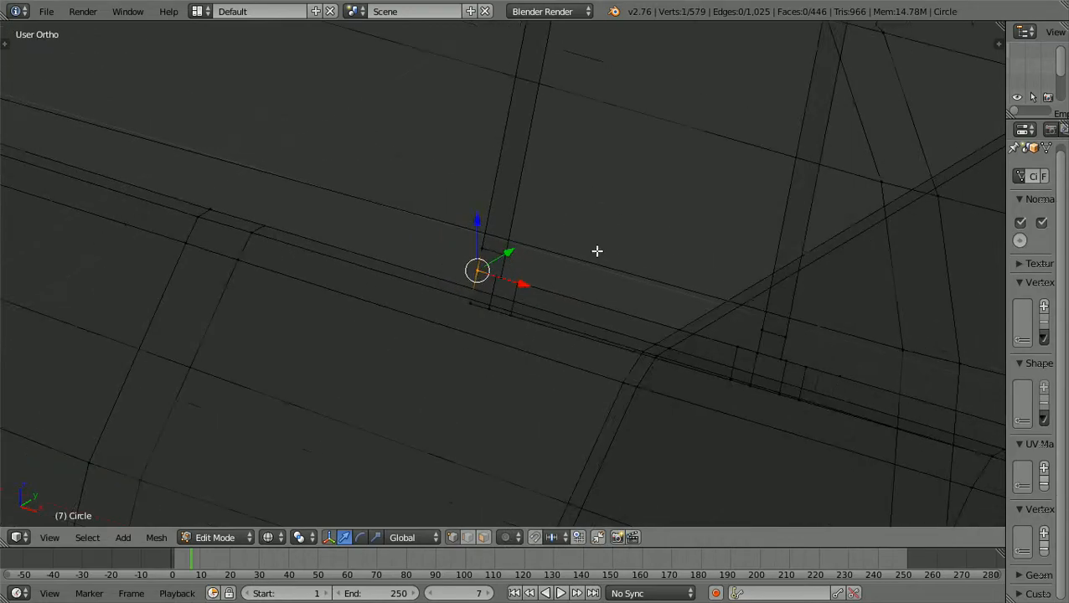
scroll(597, 251, up, 2)
key(a)
- Merge the two overlapping vertices at center at the rearmost hoop's rear corner on the opposite lower rail and deselect everything
scroll(597, 251, down, 3)
middle_drag(597, 251, 626, 229)
scroll(626, 228, up, 3)
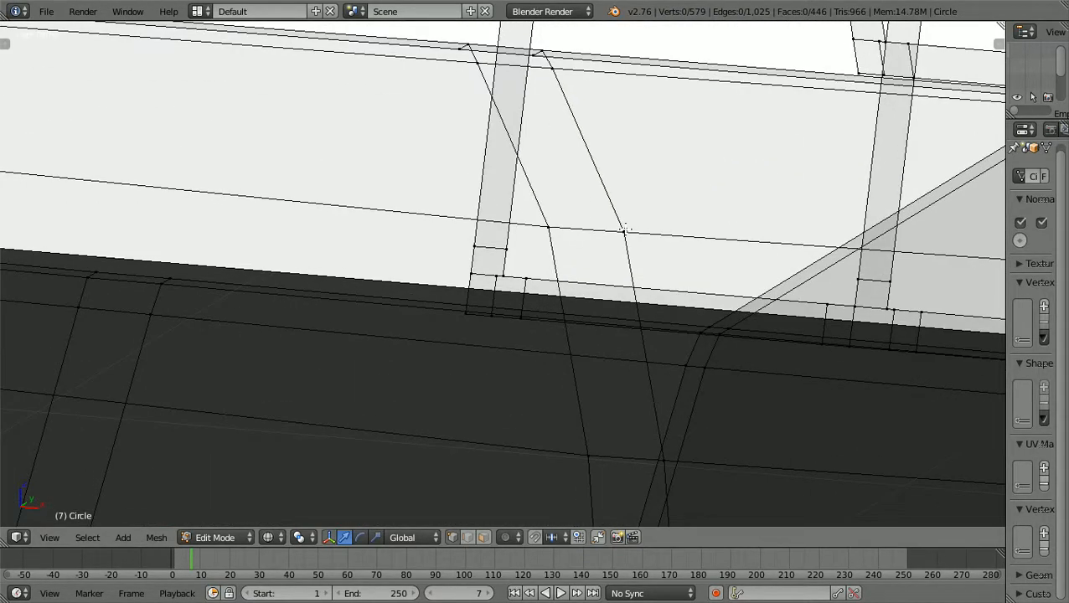
ctrl+scroll(626, 229, up, 7)
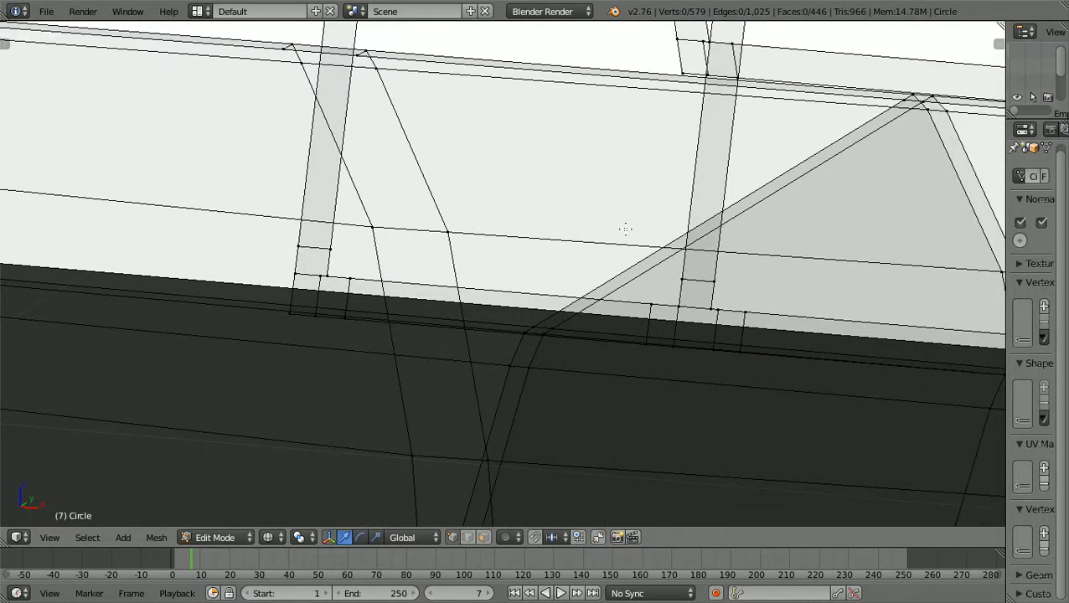
scroll(626, 228, up, 1)
shift+scroll(626, 228, up, 4)
shift+scroll(626, 229, up, 3)
ctrl+scroll(626, 229, up, 5)
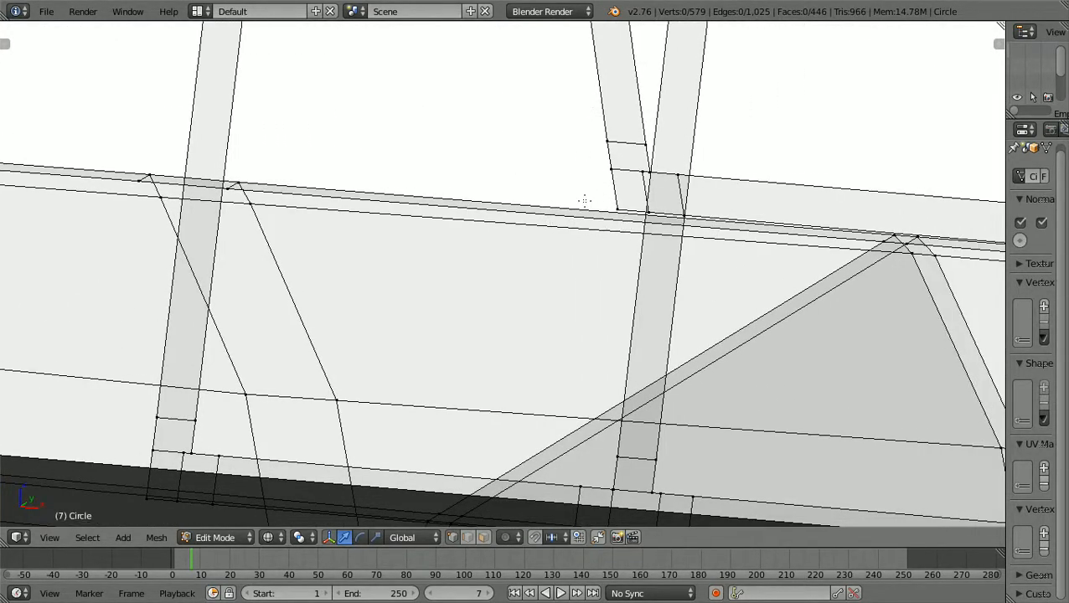
mouse_move(583, 189)
ctrl+mouse_down()
mouse_move(619, 162)
mouse_move(624, 177)
ctrl+mouse_up()
key(w)
click(499, 242)
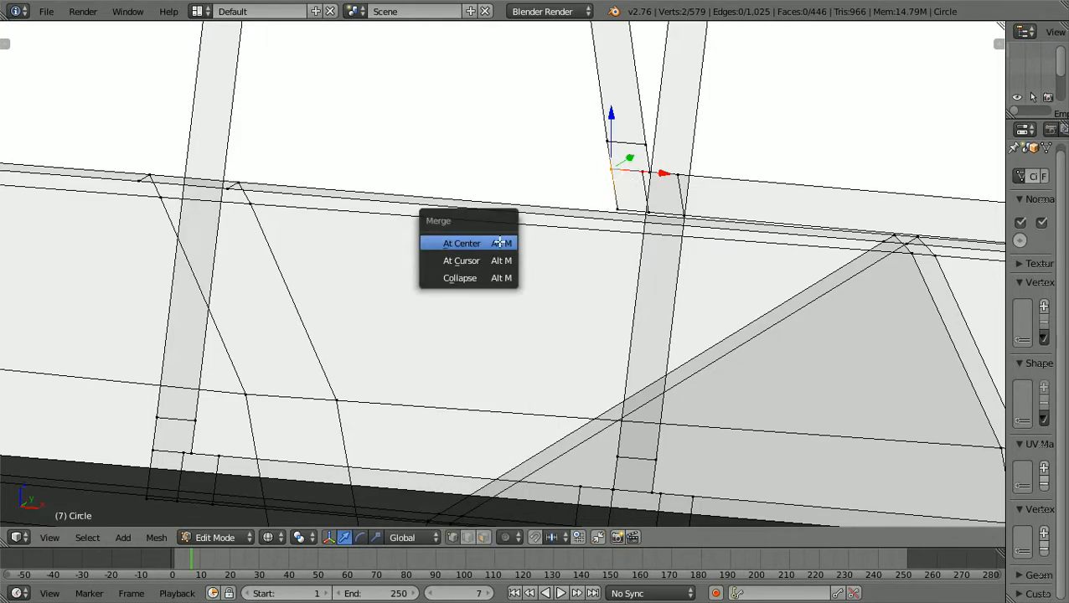
click(493, 243)
scroll(493, 243, down, 2)
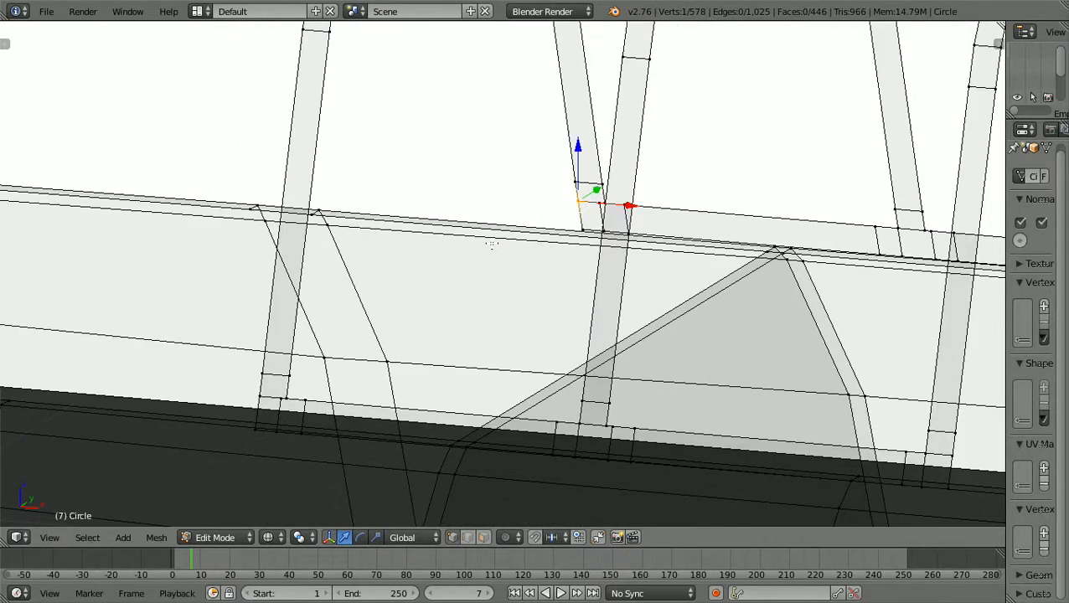
scroll(493, 243, down, 1)
key(a)
scroll(493, 244, down, 1)
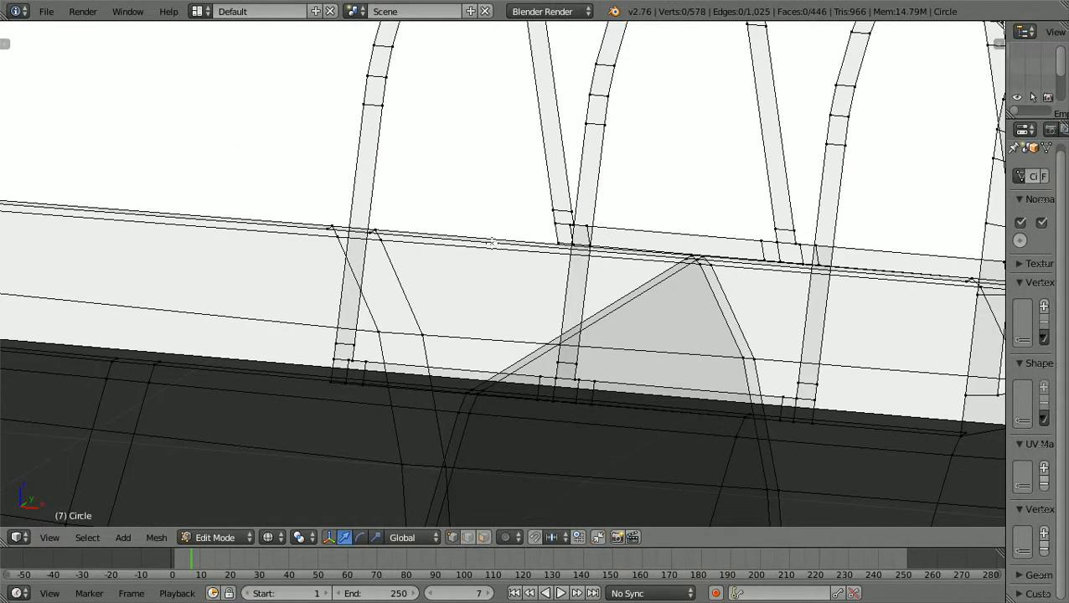
- Examine the rearmost hoop's foot and the lower rail against the canopy reference in the front view
key(KP_1)
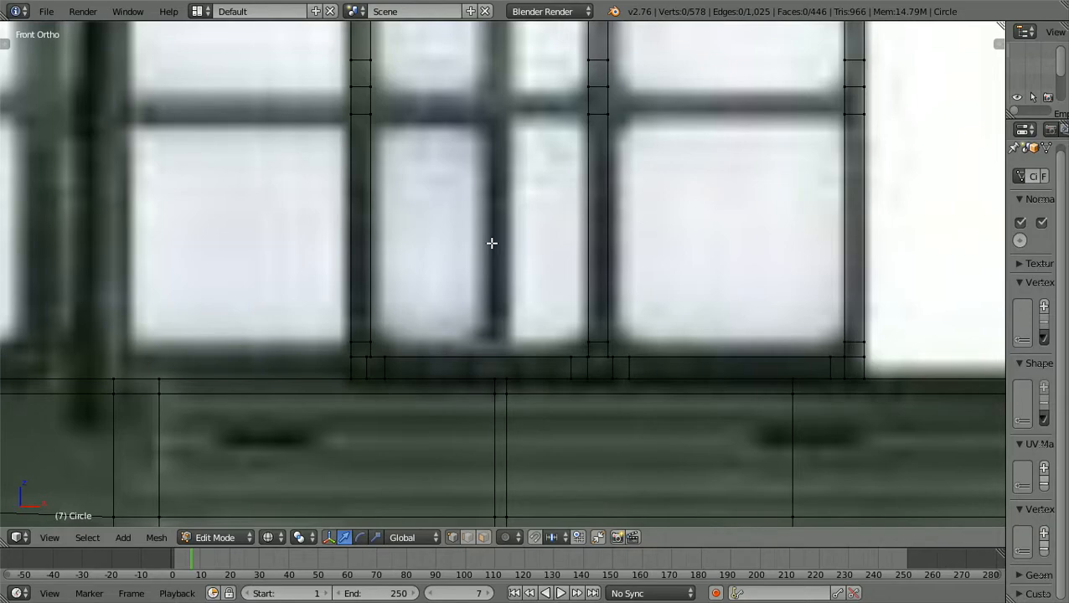
ctrl+scroll(492, 243, down, 4)
shift+scroll(492, 243, down, 3)
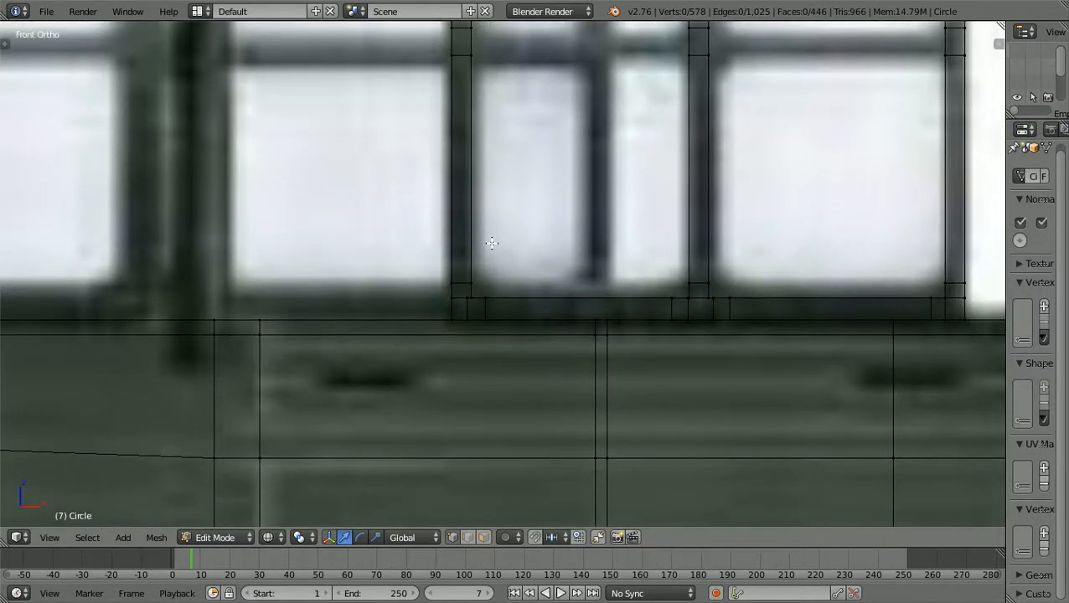
scroll(492, 243, up, 1)
scroll(492, 243, up, 3)
shift+scroll(492, 243, down, 4)
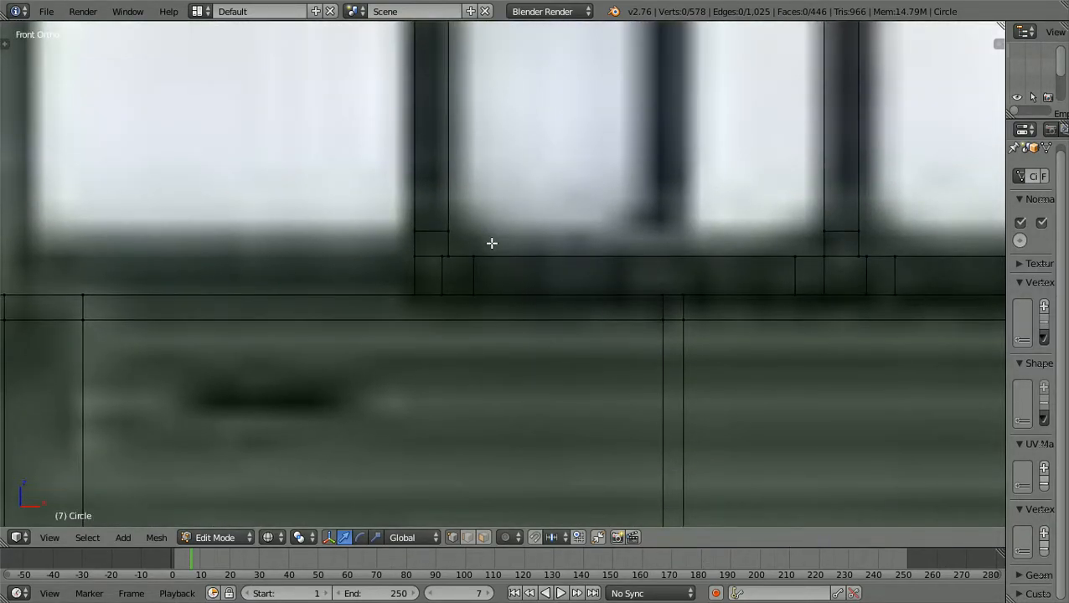
scroll(492, 243, up, 1)
shift+scroll(492, 243, up, 2)
ctrl+scroll(492, 243, up, 2)
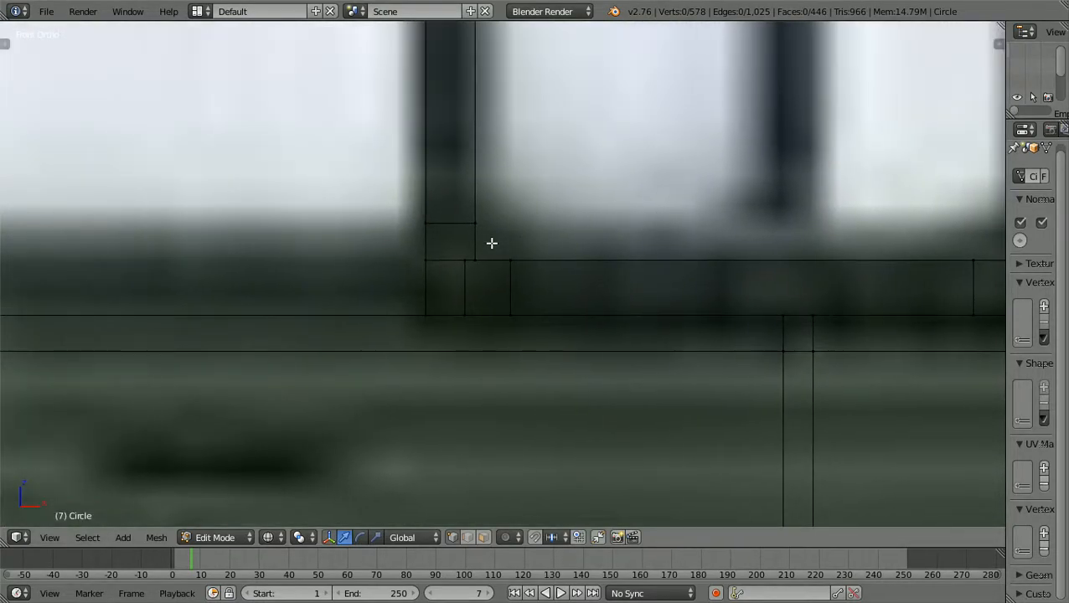
scroll(492, 243, up, 1)
scroll(492, 243, up, 3)
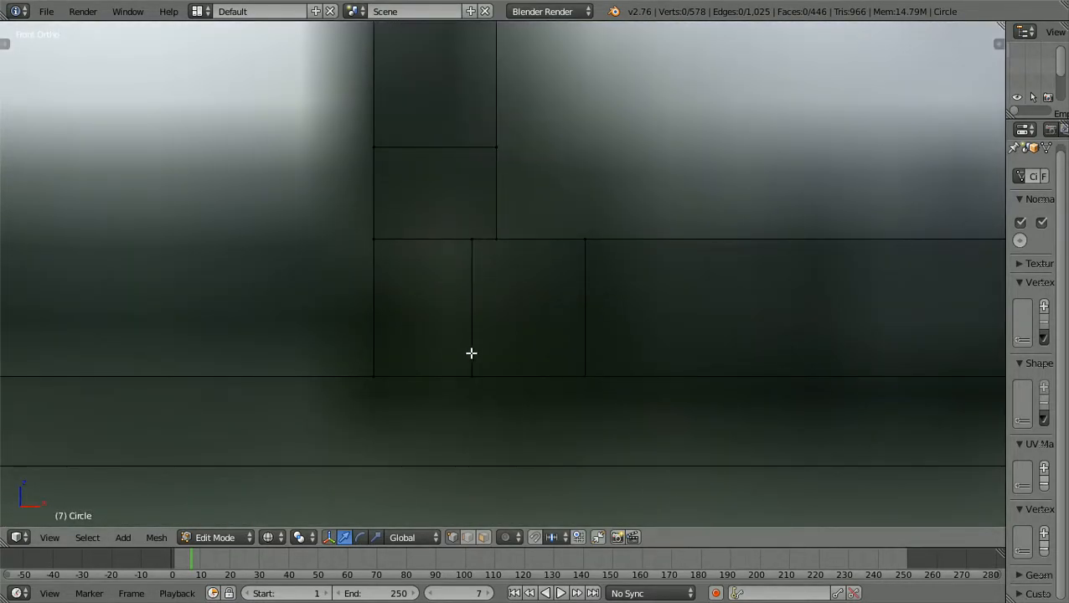
scroll(476, 358, down, 5)
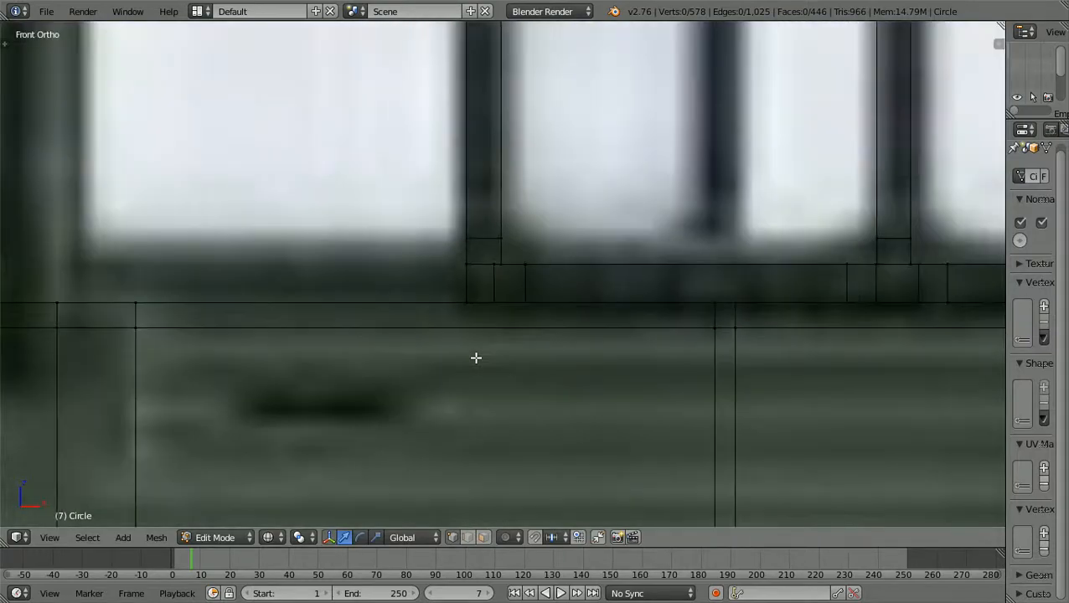
scroll(476, 358, up, 1)
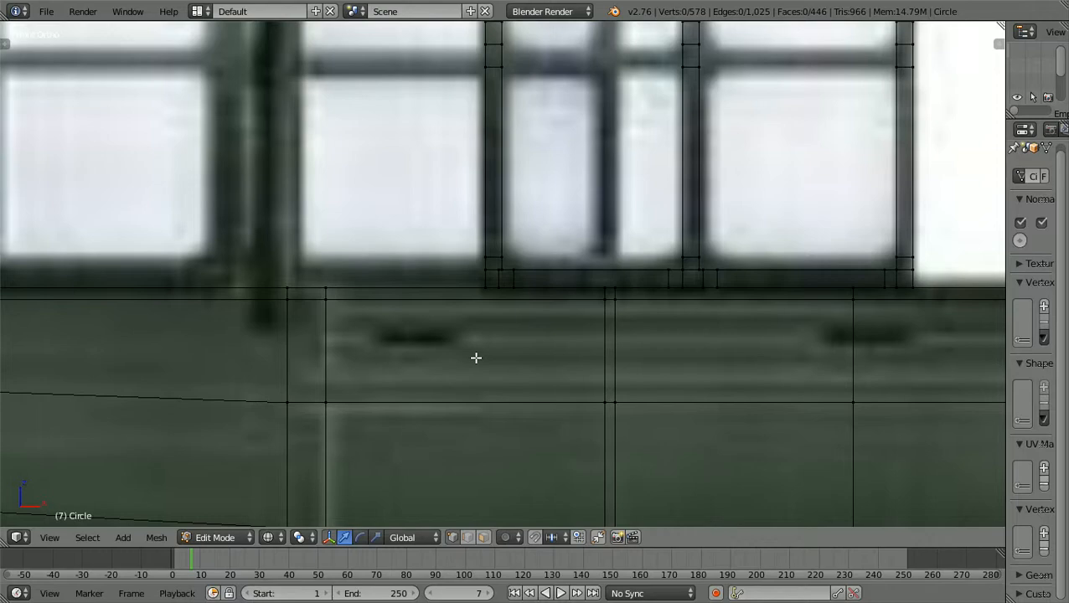
scroll(476, 358, down, 5)
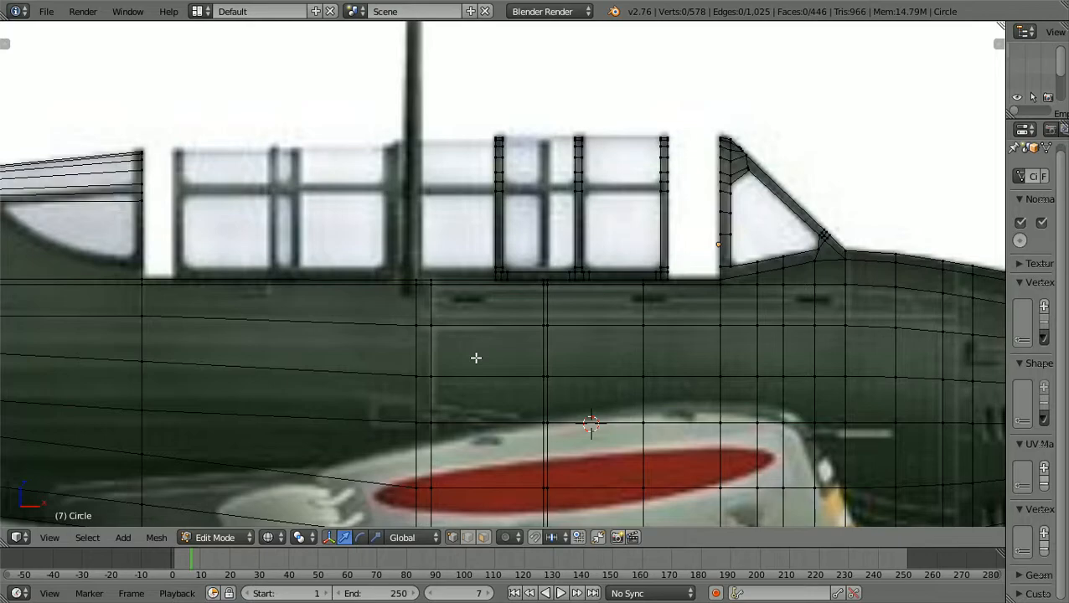
scroll(476, 358, up, 5)
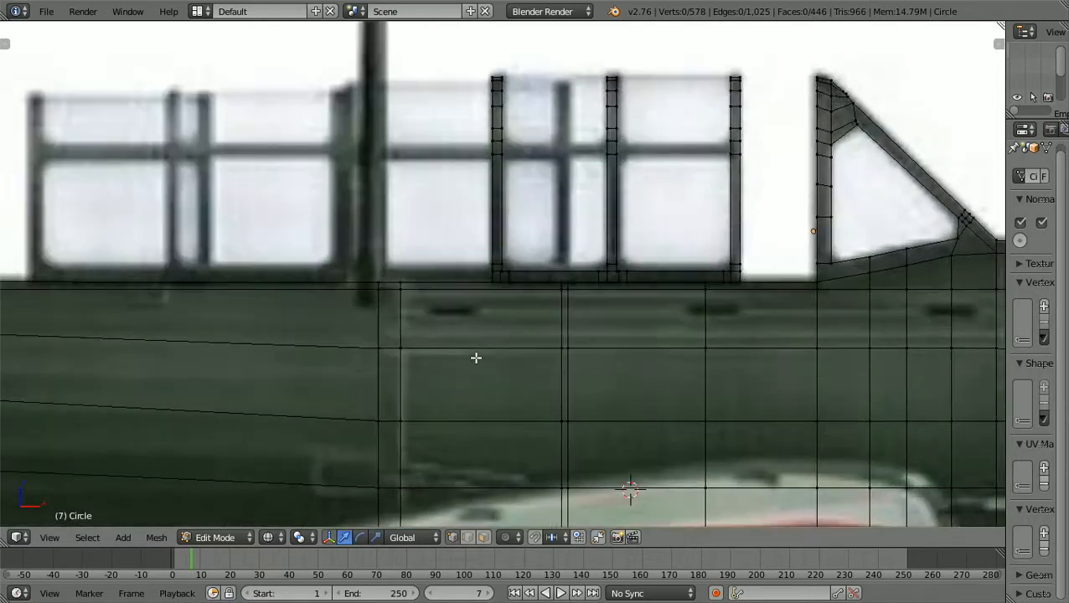
scroll(476, 358, down, 3)
scroll(476, 358, up, 1)
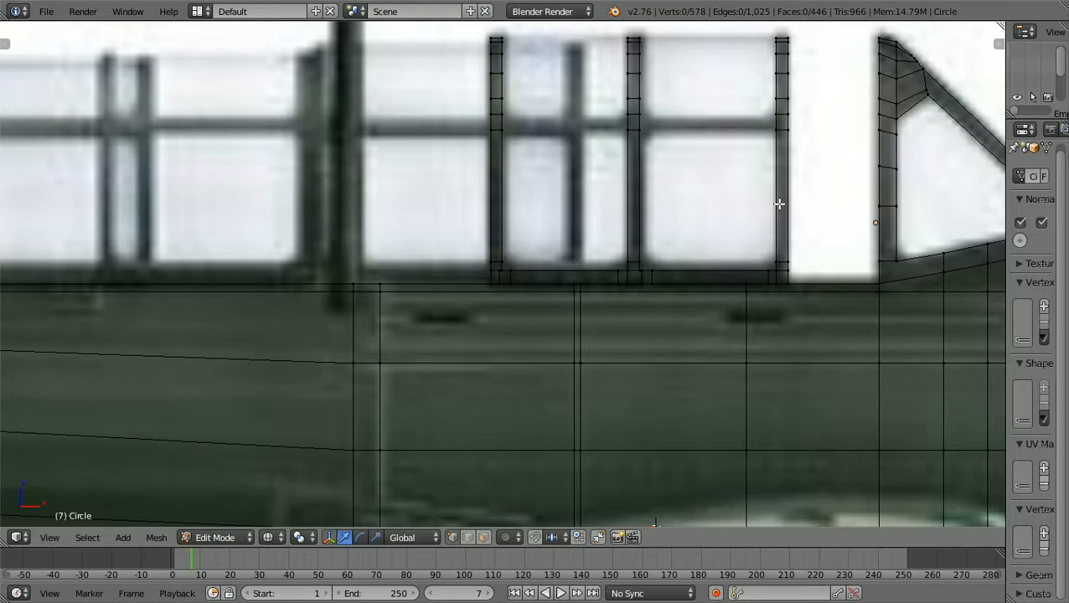
- Move the lower rails' vertical edges beneath the rearmost hoop about 0.0076 units along X to meet the hoop's front edge
scroll(780, 203, up, 5)
scroll(536, 345, up, 1)
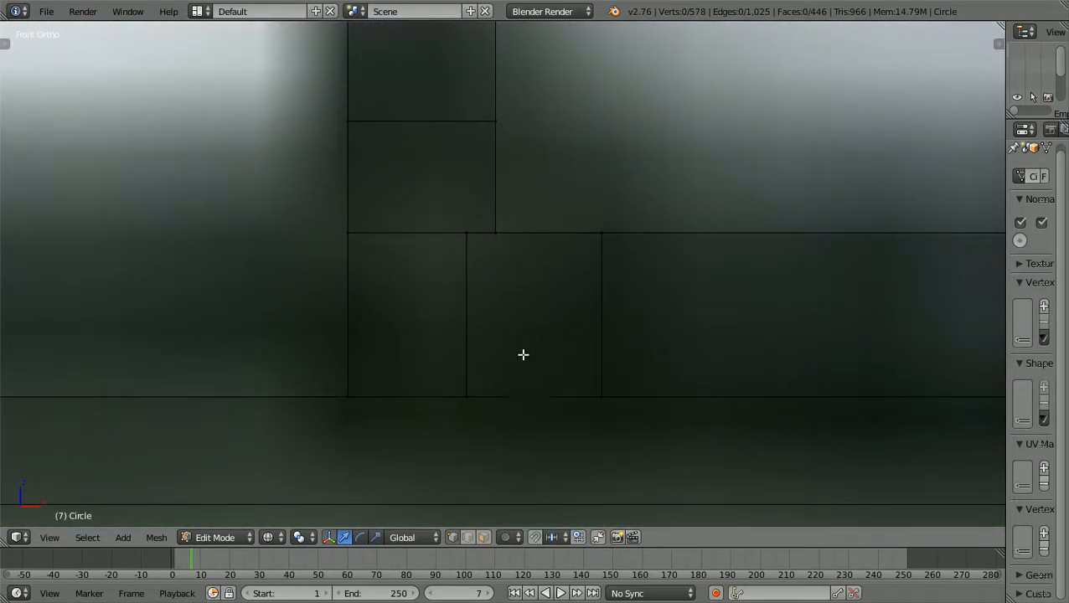
scroll(437, 414, up, 1)
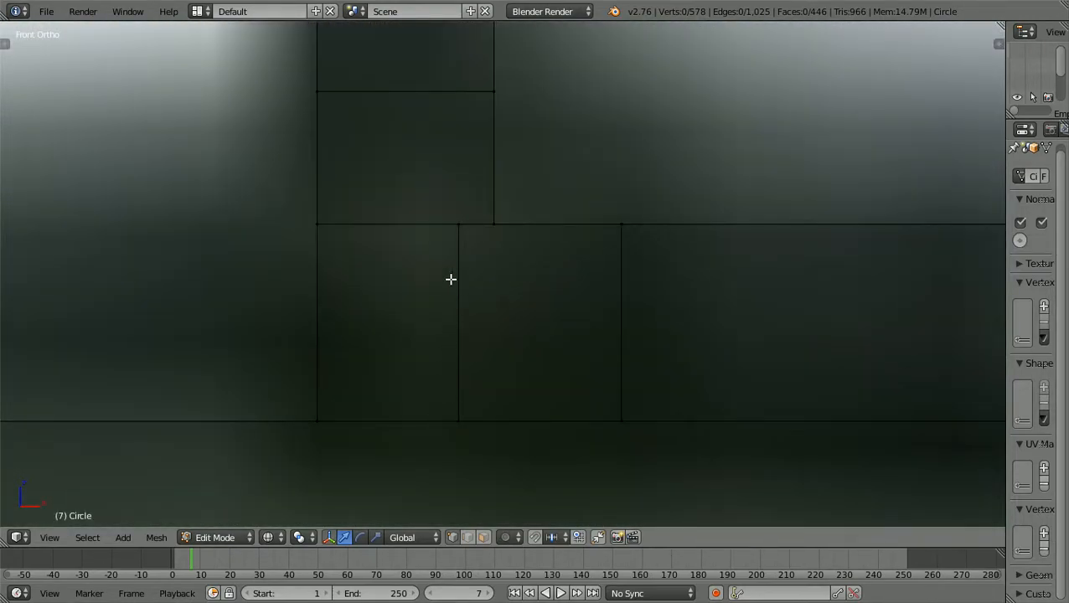
key(b)
drag(450, 279, 468, 211)
key(b)
drag(444, 436, 484, 413)
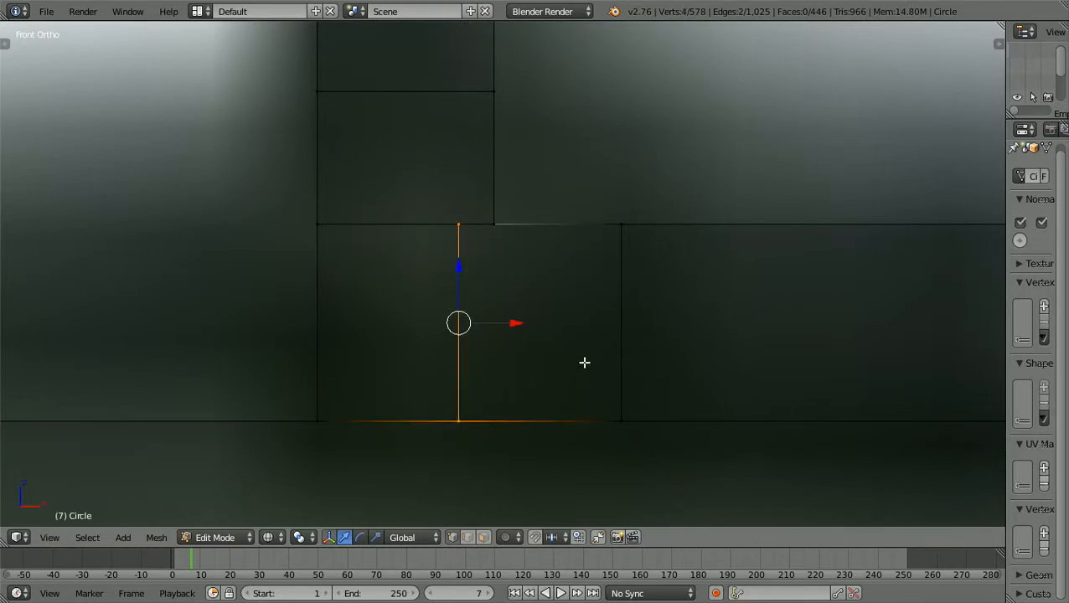
key(g)
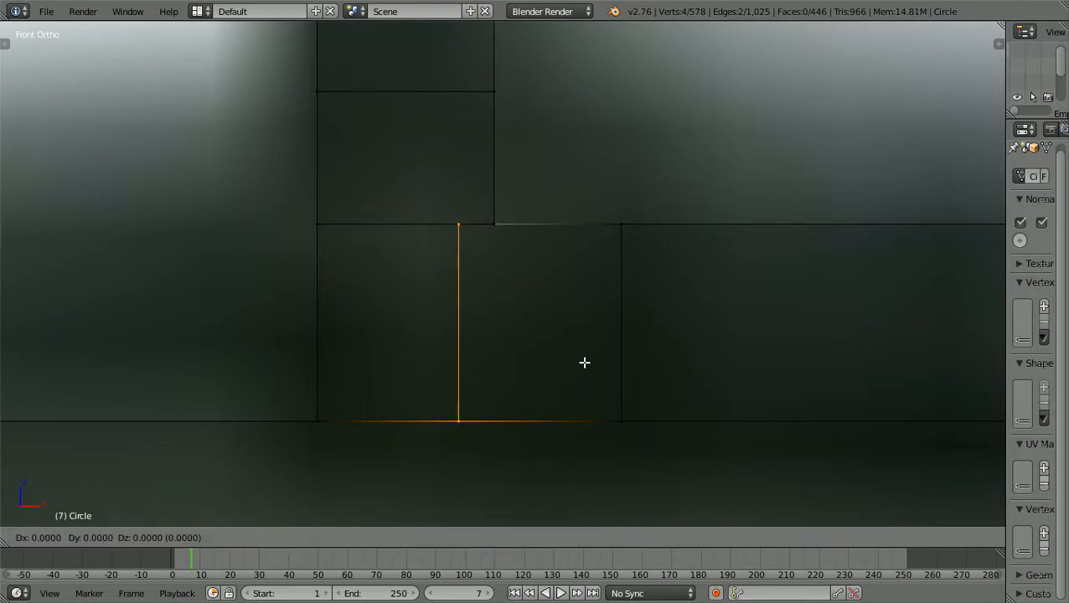
key(x)
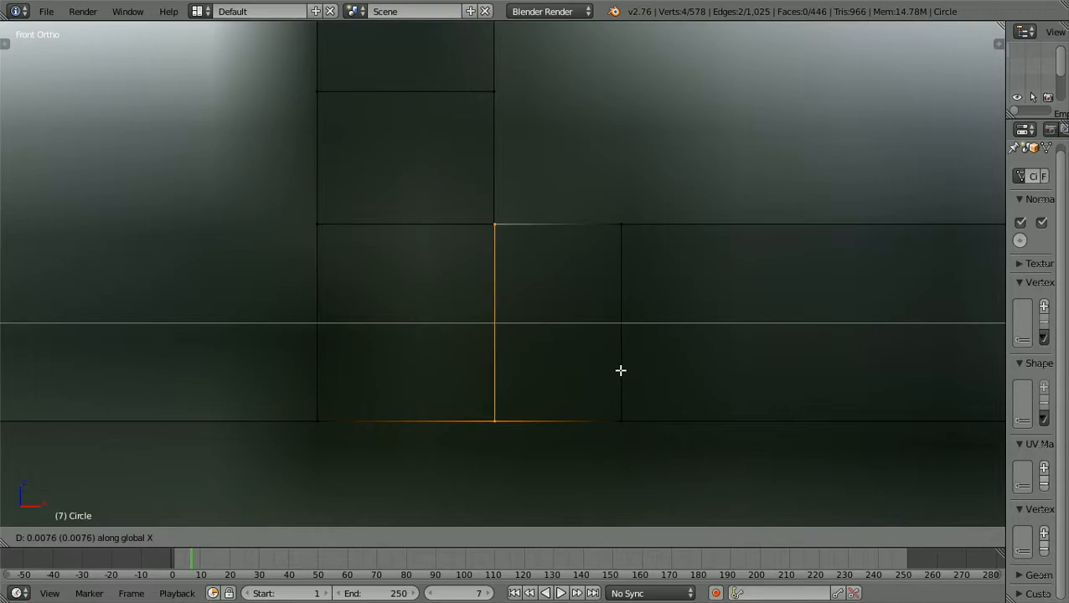
click(620, 370)
- Fine-tune the selected rail edges along X so they line up exactly with the rearmost hoop's front corner
scroll(613, 363, up, 4)
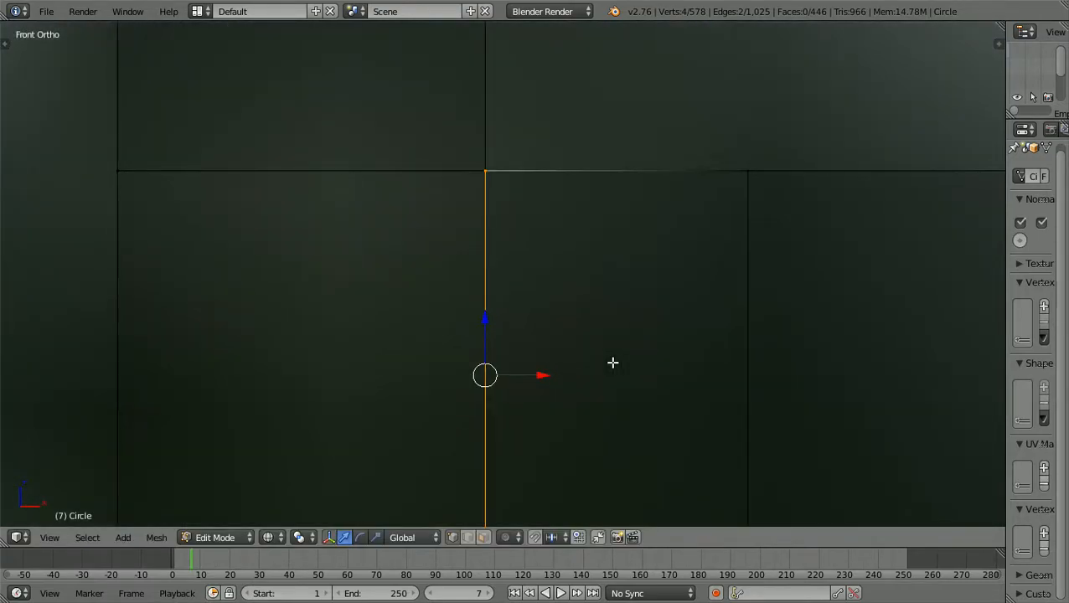
shift+scroll(611, 363, up, 8)
scroll(611, 363, up, 4)
shift+scroll(611, 363, down, 6)
scroll(611, 363, up, 4)
scroll(611, 363, up, 4)
ctrl+scroll(611, 363, up, 5)
scroll(611, 363, up, 5)
shift+scroll(611, 363, up, 4)
ctrl+scroll(611, 363, down, 6)
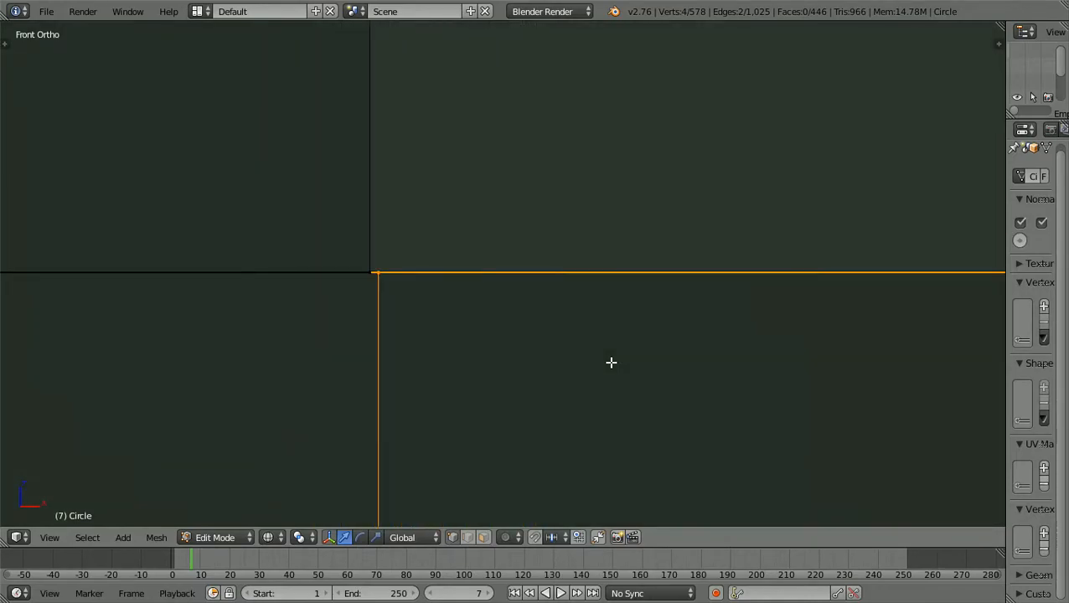
ctrl+scroll(611, 362, up, 4)
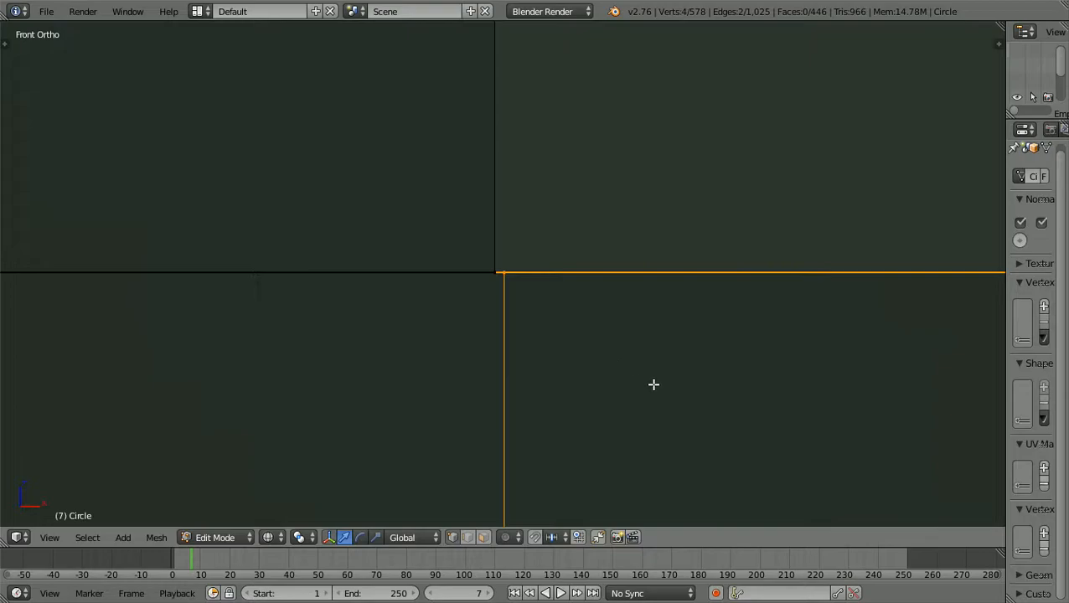
key(g)
key(x)
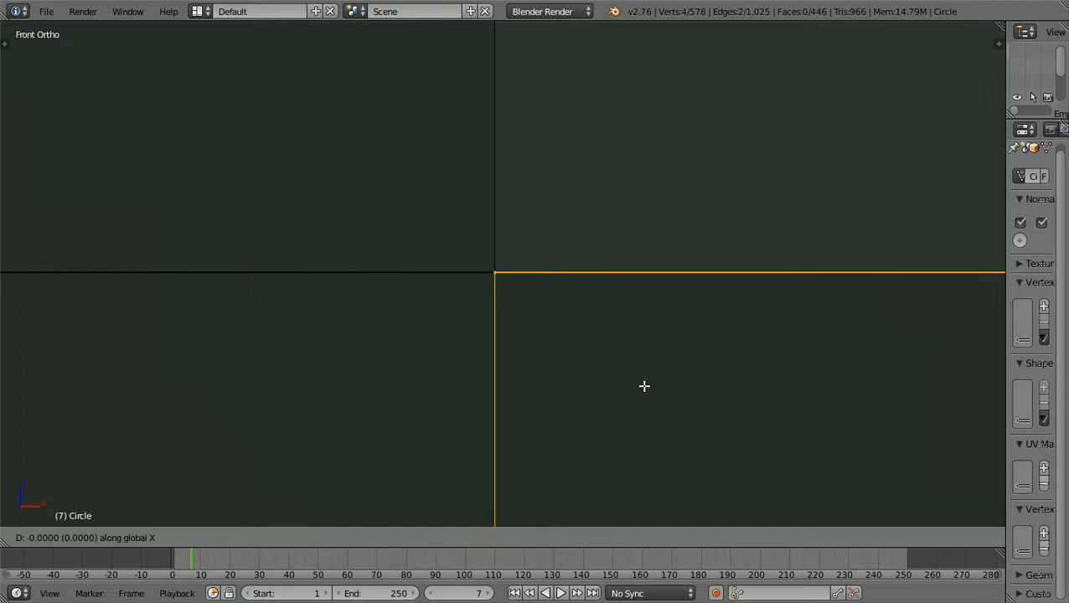
click(644, 386)
- Merge the two overlapping vertices where the rearmost hoop's front corner meets the near lower rail, leaving everything deselected
scroll(644, 386, down, 8)
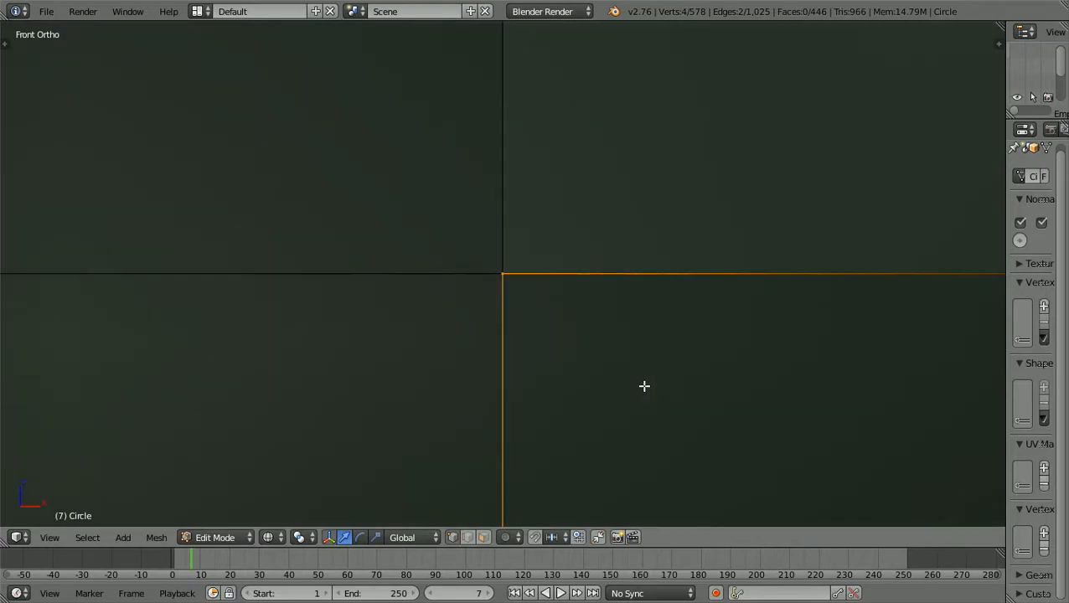
scroll(645, 387, down, 5)
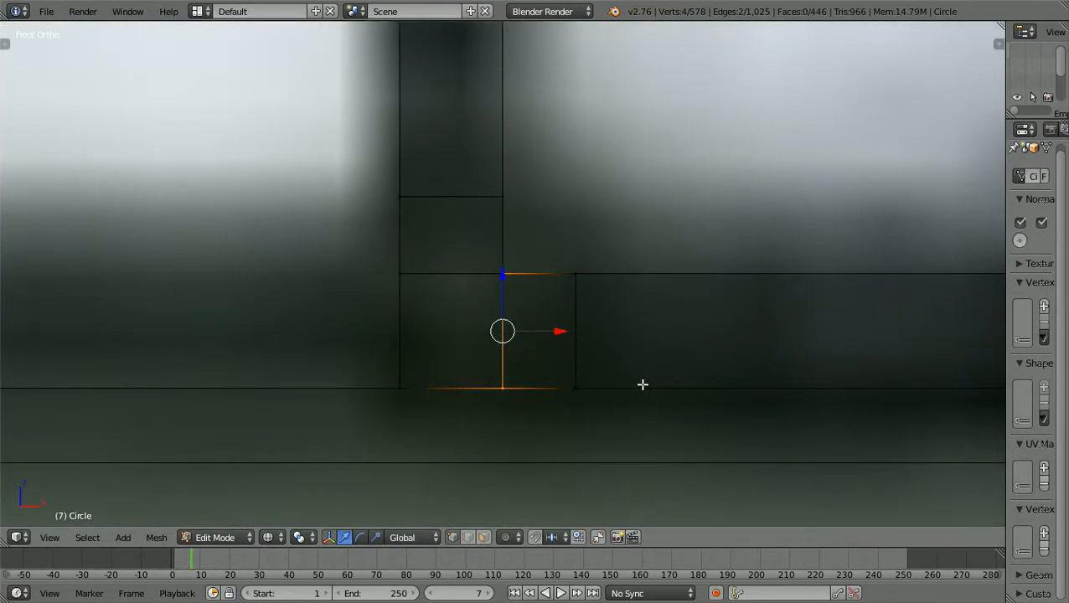
scroll(635, 378, down, 1)
scroll(633, 375, down, 5)
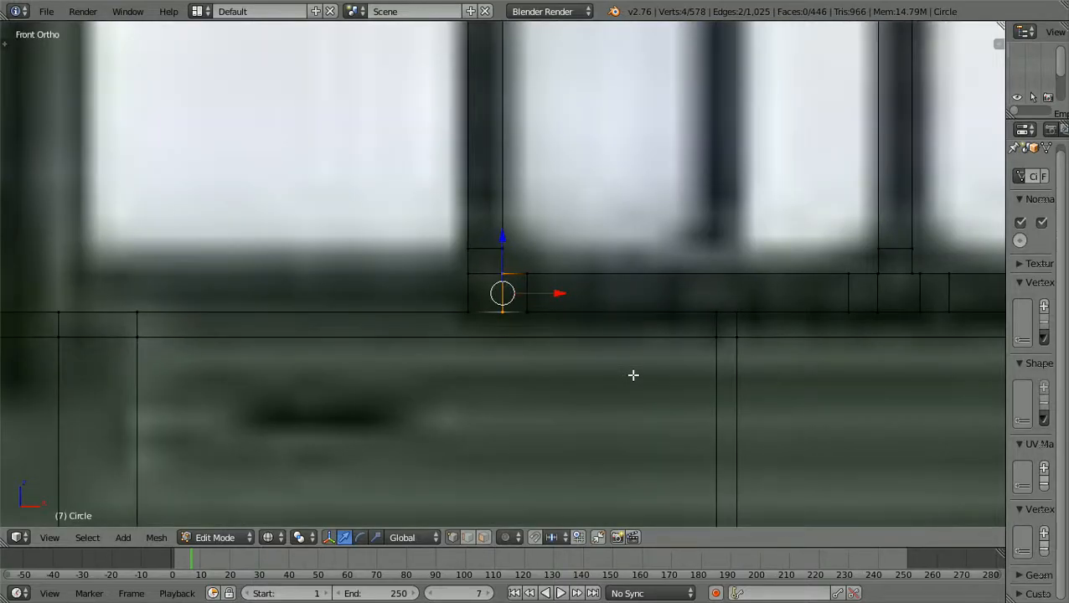
scroll(633, 375, down, 2)
middle_drag(633, 375, 591, 400)
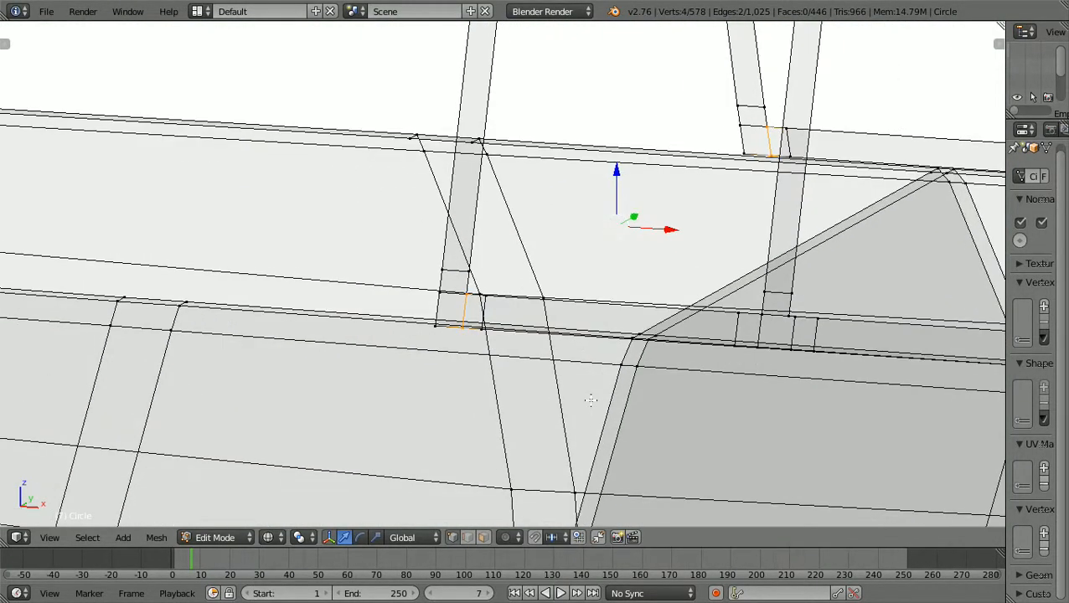
ctrl+scroll(590, 401, up, 3)
shift+scroll(591, 400, up, 4)
shift+scroll(591, 401, down, 7)
scroll(591, 401, up, 5)
shift+scroll(590, 400, up, 3)
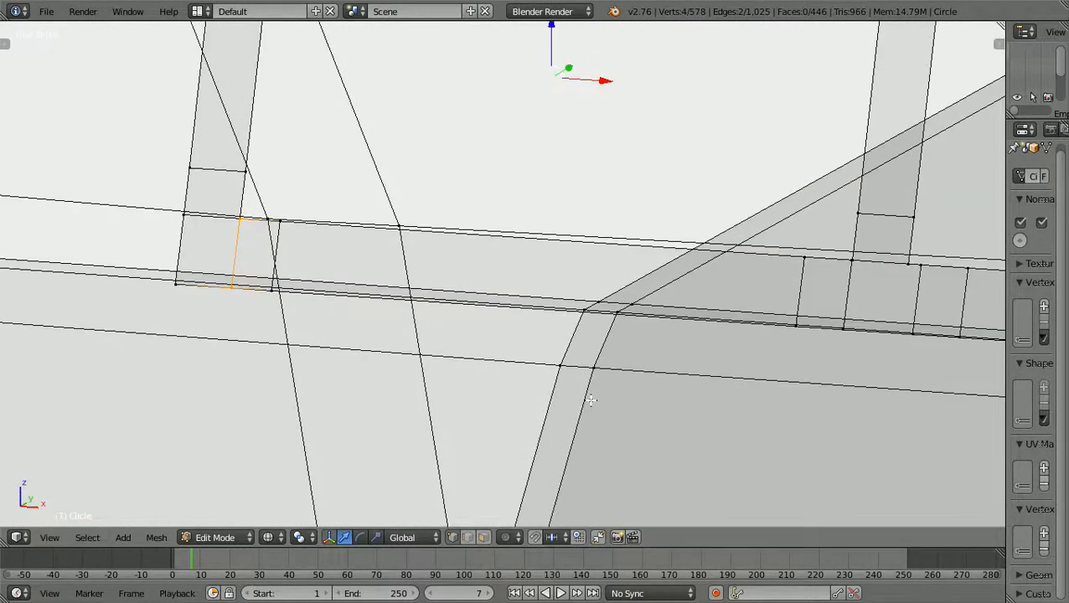
ctrl+scroll(590, 401, down, 5)
middle_drag(591, 401, 624, 400)
shift+scroll(624, 400, up, 4)
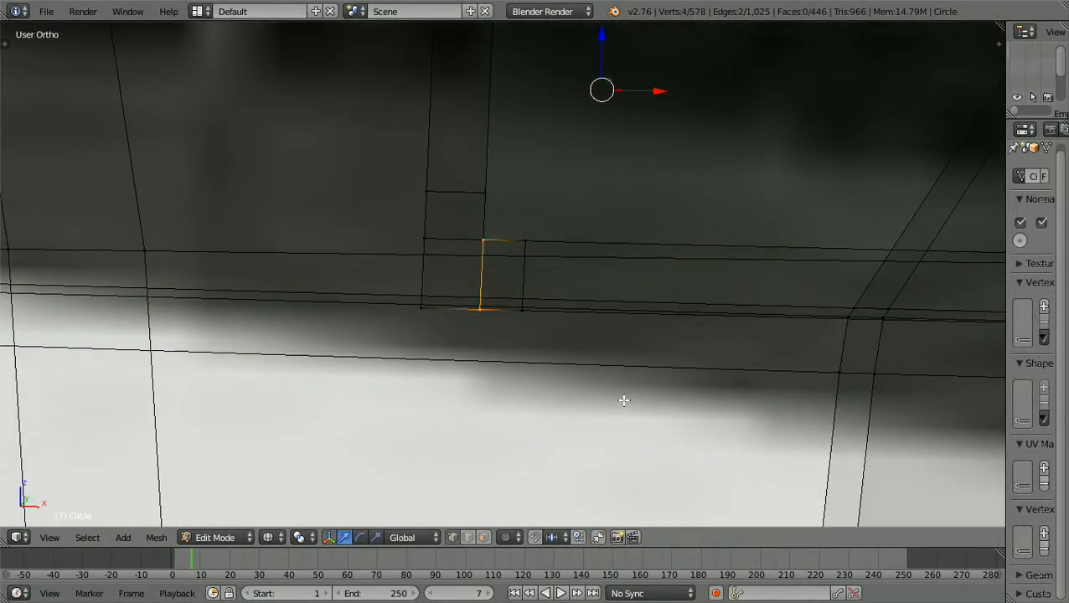
scroll(624, 401, up, 4)
scroll(624, 401, up, 1)
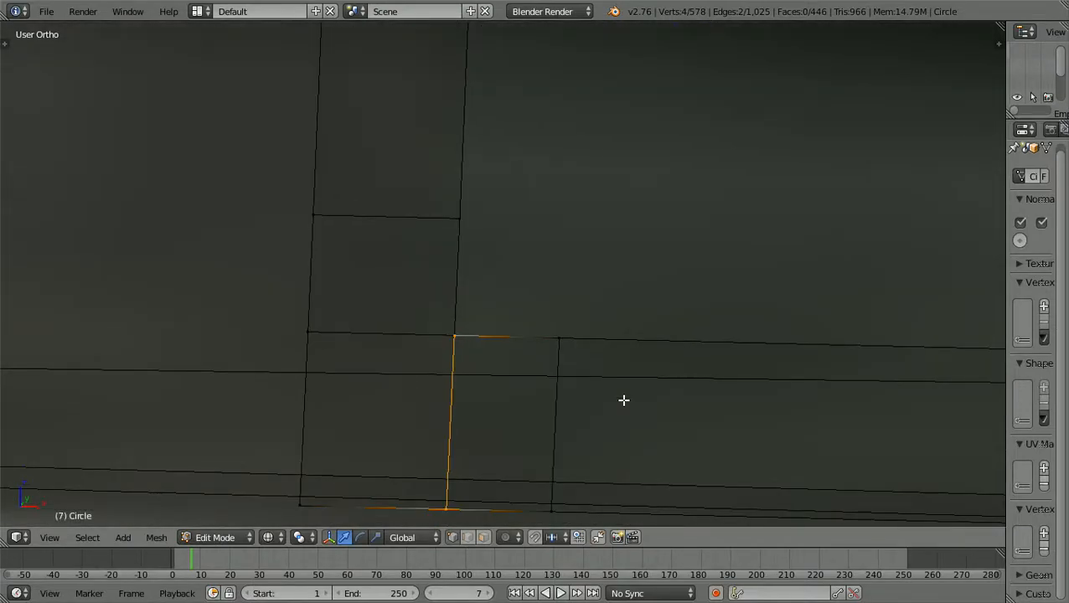
scroll(624, 400, down, 1)
key(a)
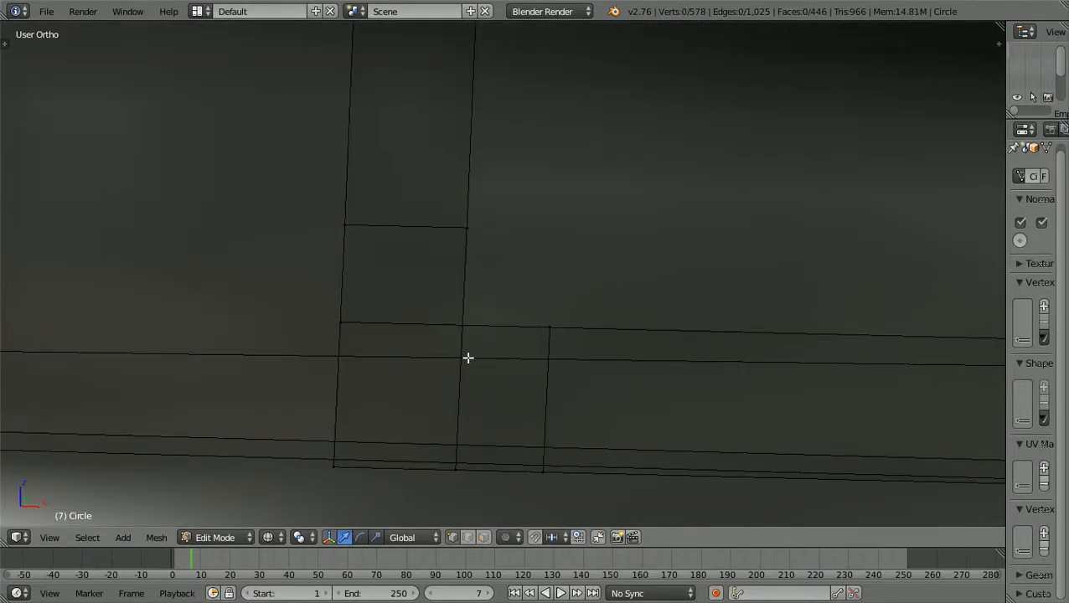
mouse_move(457, 350)
ctrl+mouse_down()
mouse_move(490, 317)
mouse_move(494, 328)
ctrl+mouse_up()
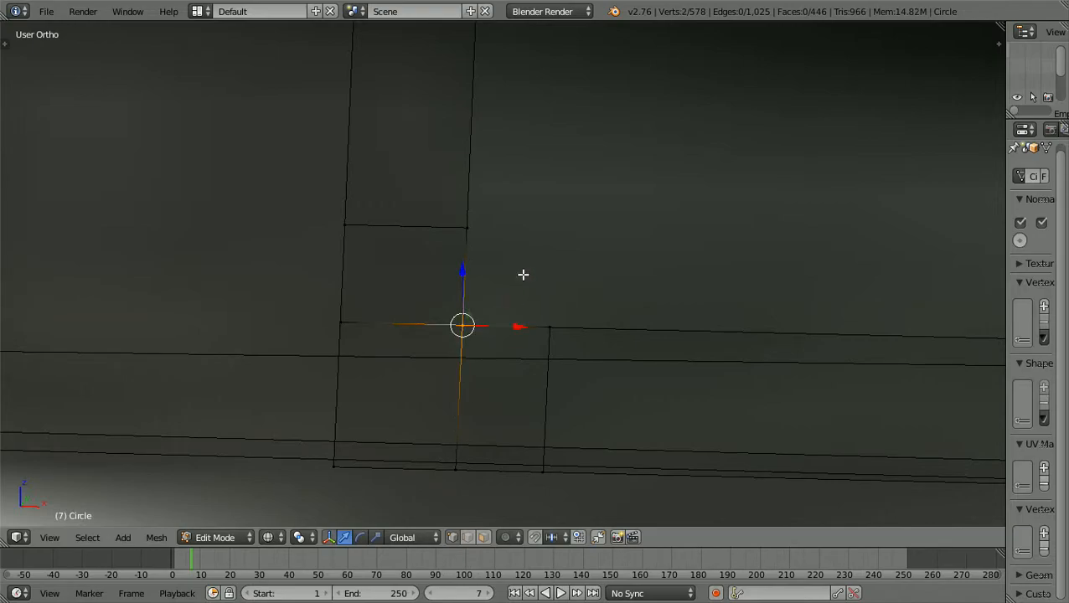
key(w)
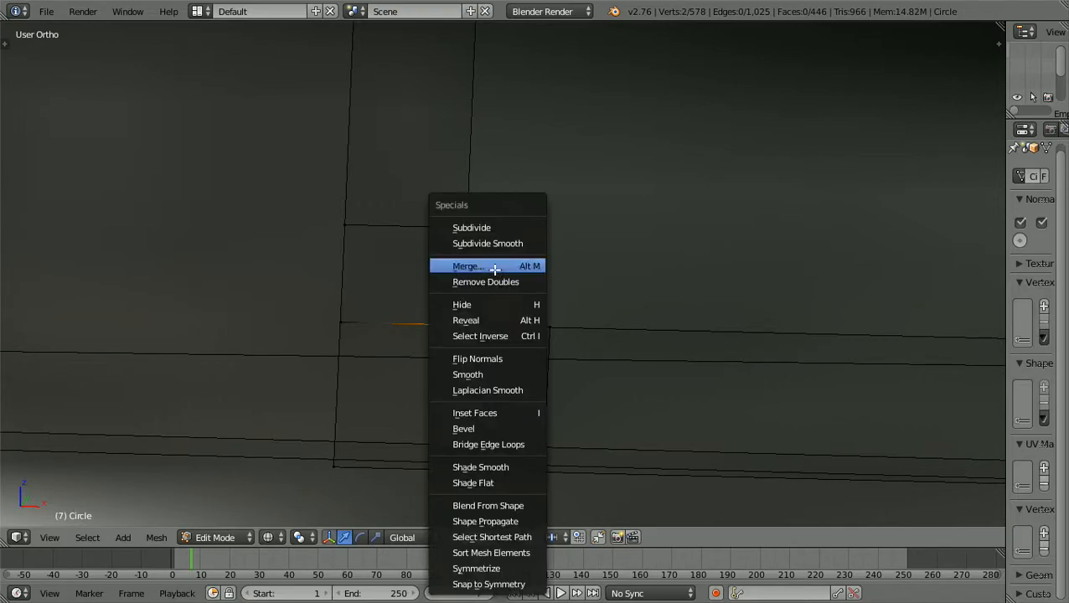
click(495, 267)
click(492, 270)
scroll(493, 269, down, 2)
scroll(493, 270, down, 5)
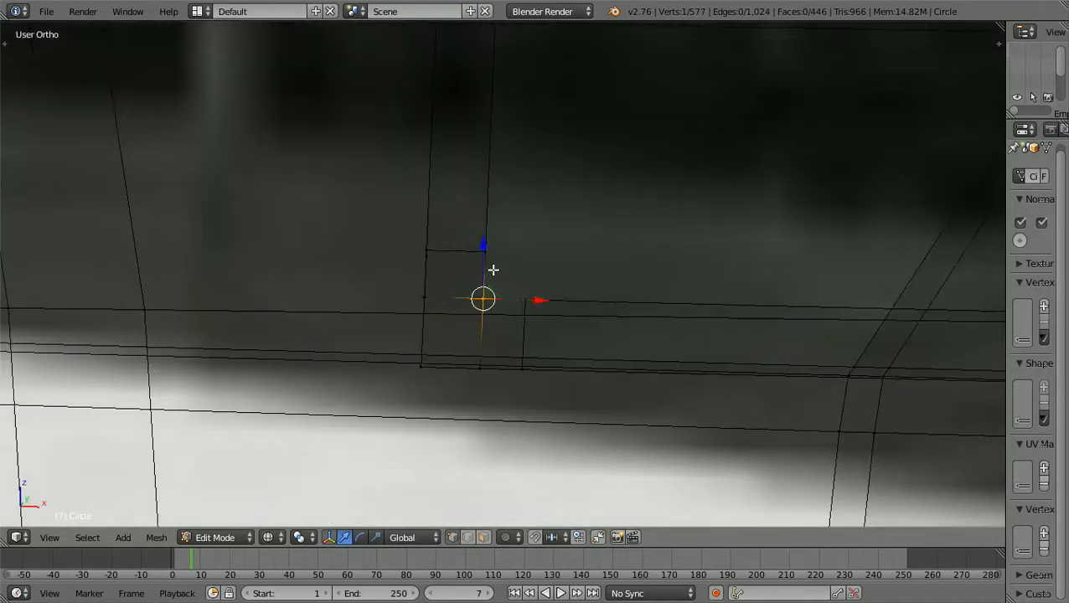
scroll(495, 272, down, 2)
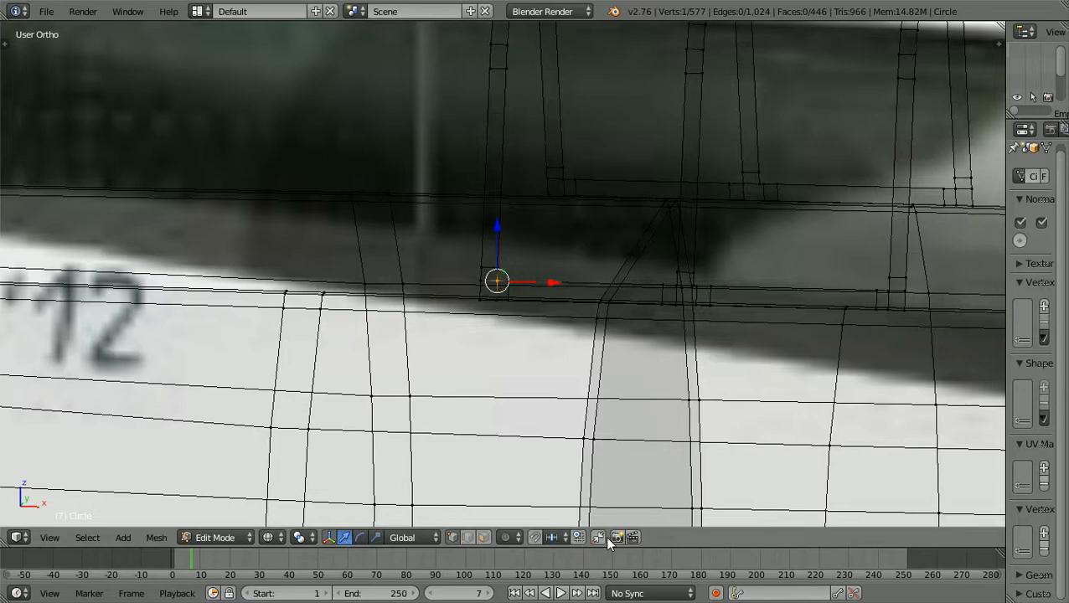
key(a)
- Merge the two overlapping vertices where the rearmost hoop's front corner meets the opposite lower rail at its center, leaving everything deselected
scroll(662, 396, down, 1)
middle_drag(661, 397, 670, 407)
shift+scroll(670, 407, up, 7)
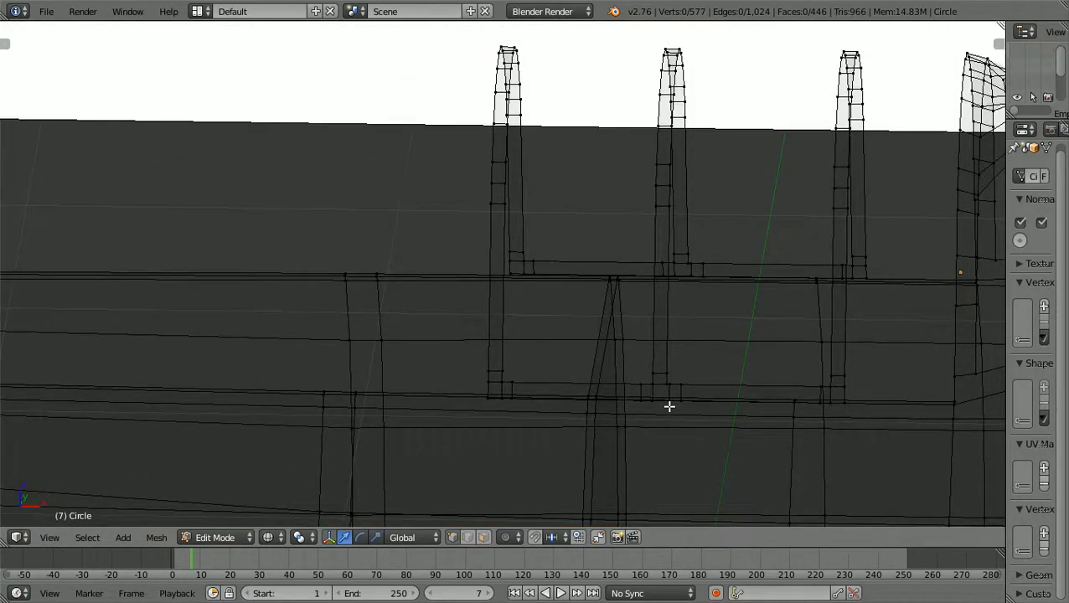
scroll(669, 406, up, 1)
shift+scroll(670, 407, down, 4)
shift+scroll(669, 407, down, 1)
scroll(670, 407, up, 5)
shift+scroll(669, 406, up, 8)
scroll(669, 407, up, 1)
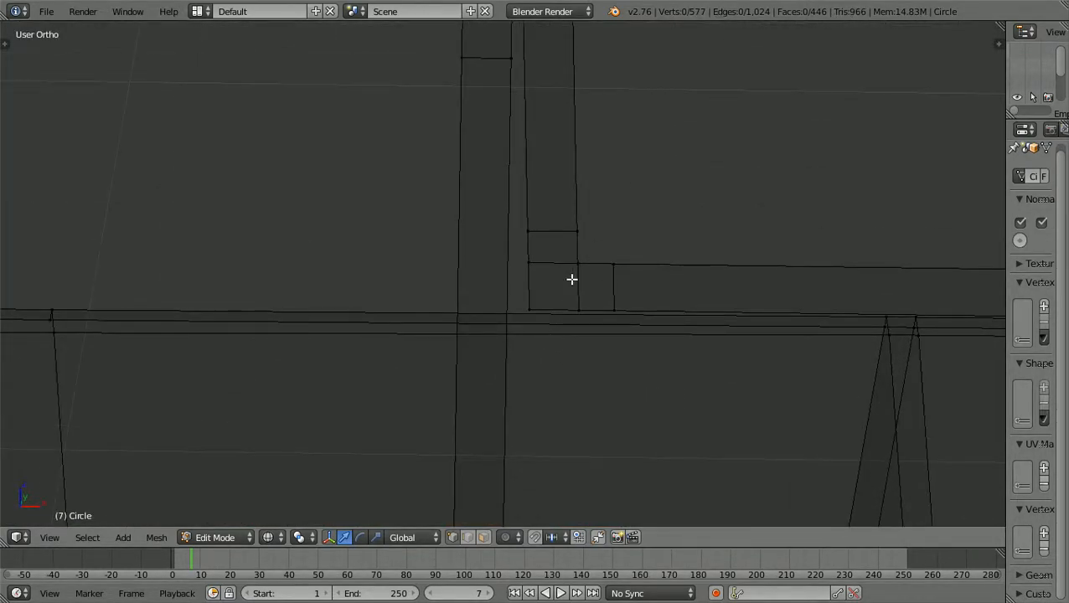
scroll(571, 279, down, 4)
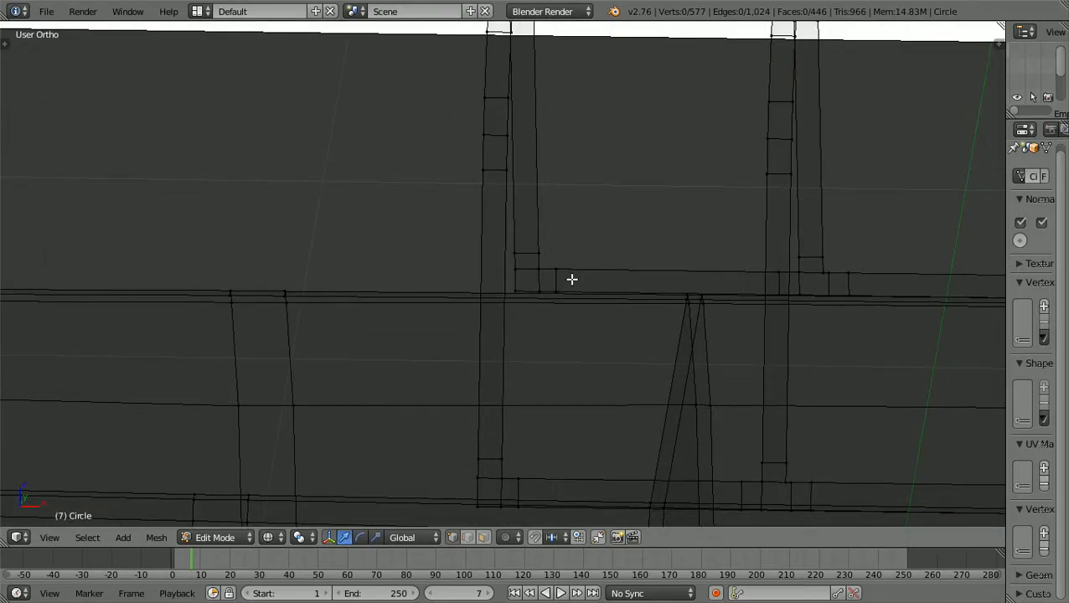
scroll(571, 279, up, 3)
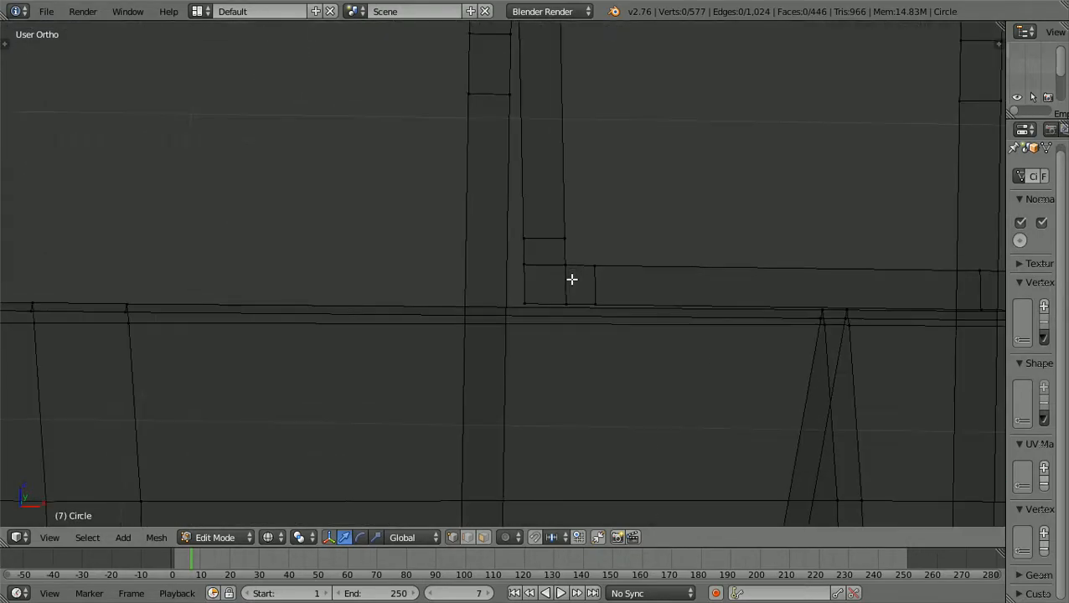
mouse_move(561, 292)
ctrl+mouse_down()
mouse_move(561, 262)
mouse_move(575, 274)
ctrl+mouse_up()
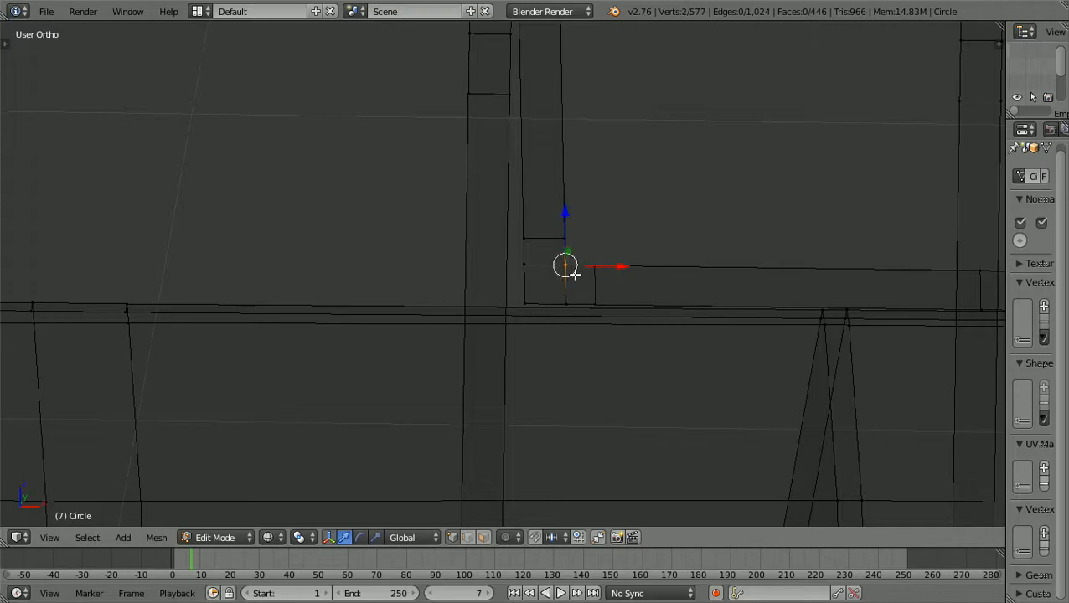
key(w)
click(557, 266)
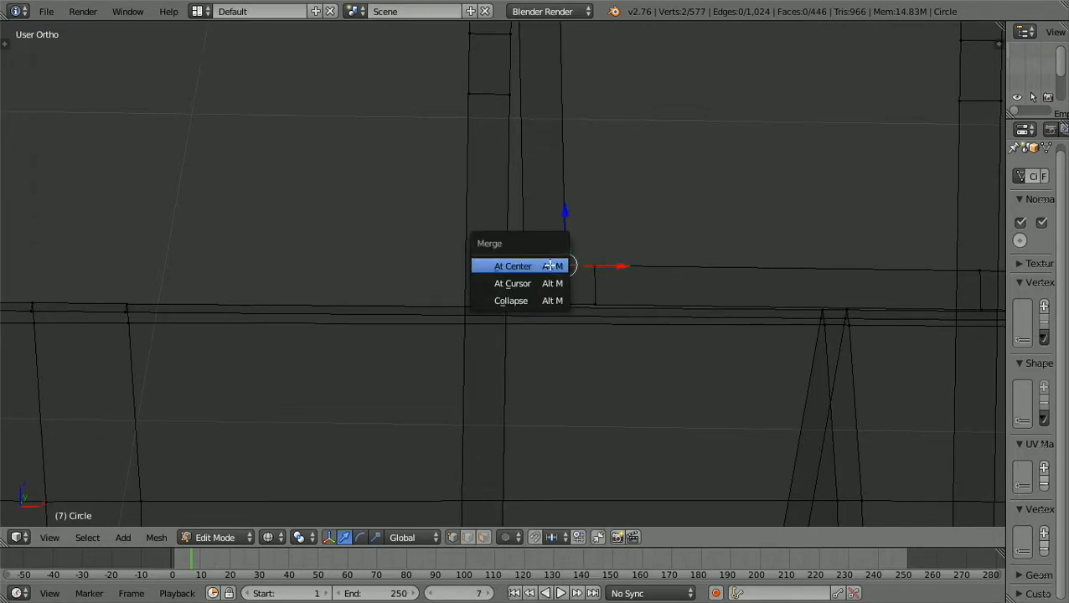
click(550, 266)
scroll(550, 267, down, 3)
scroll(549, 265, down, 4)
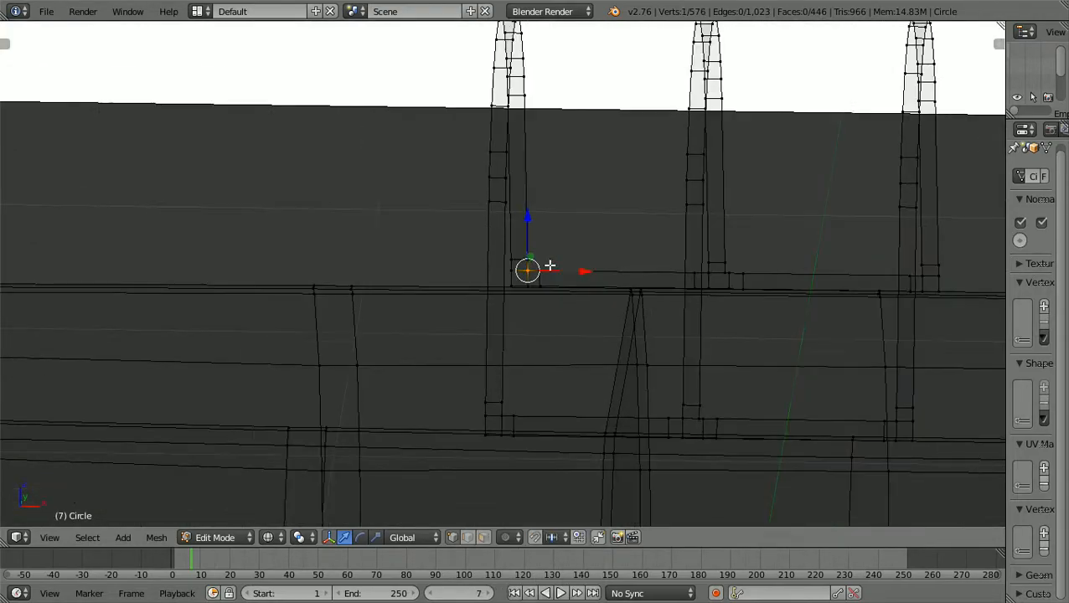
key(a)
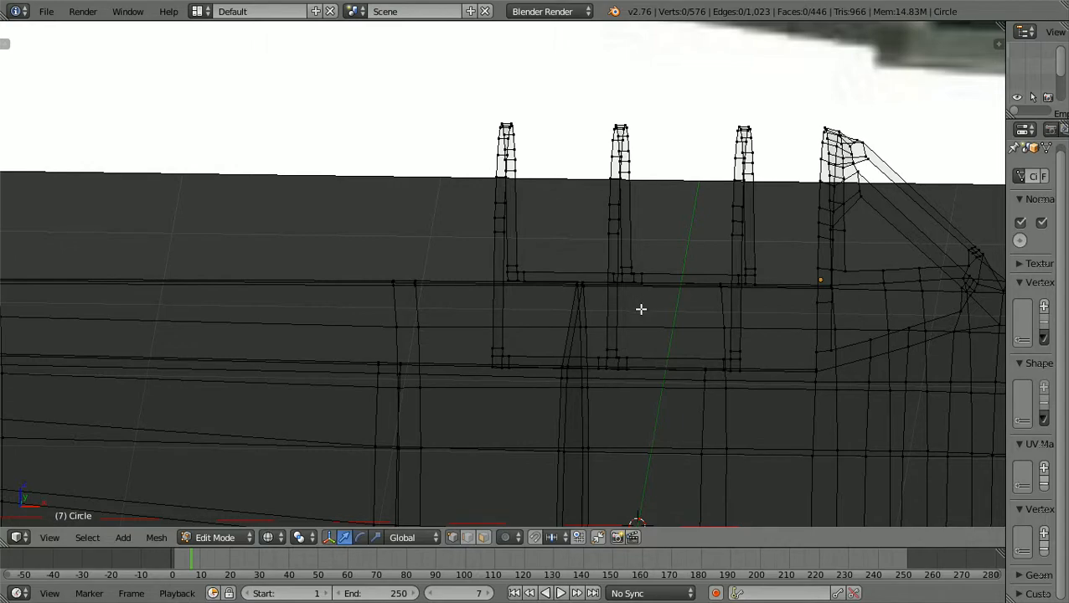
- Examine the middle hoop's foot in the front view, comparing its rear edge with the lower rail's vertical edge
key(KP_1)
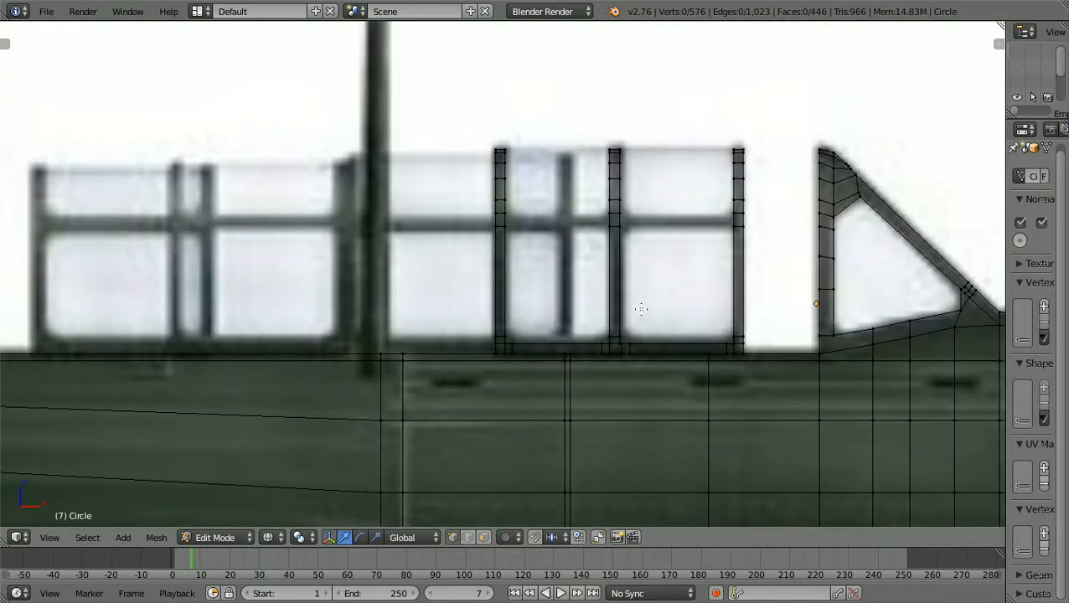
ctrl+scroll(641, 310, down, 3)
scroll(641, 309, up, 4)
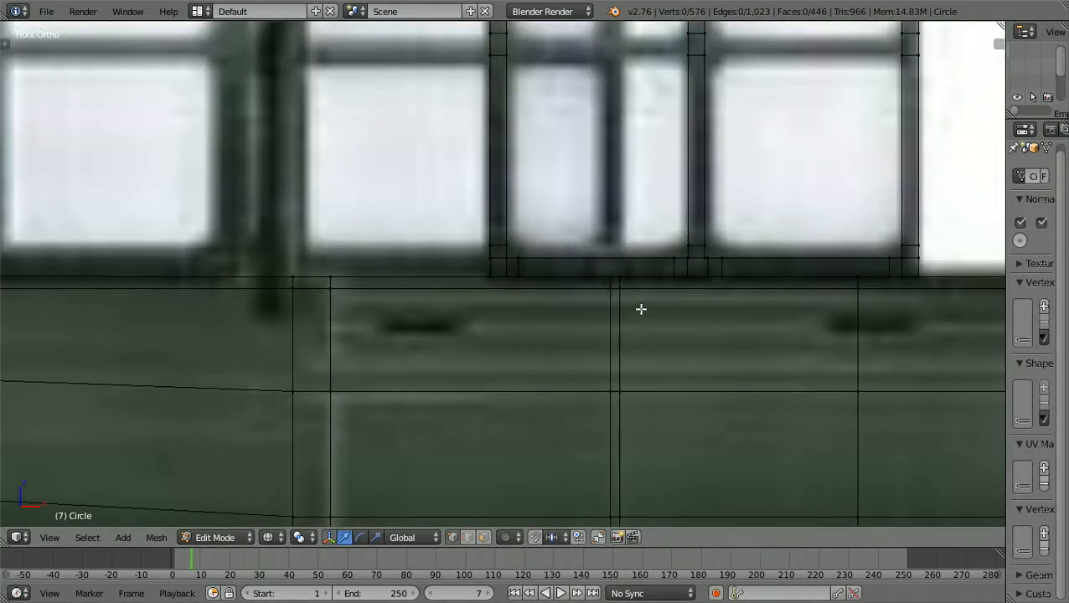
ctrl+scroll(641, 309, down, 3)
scroll(641, 309, up, 4)
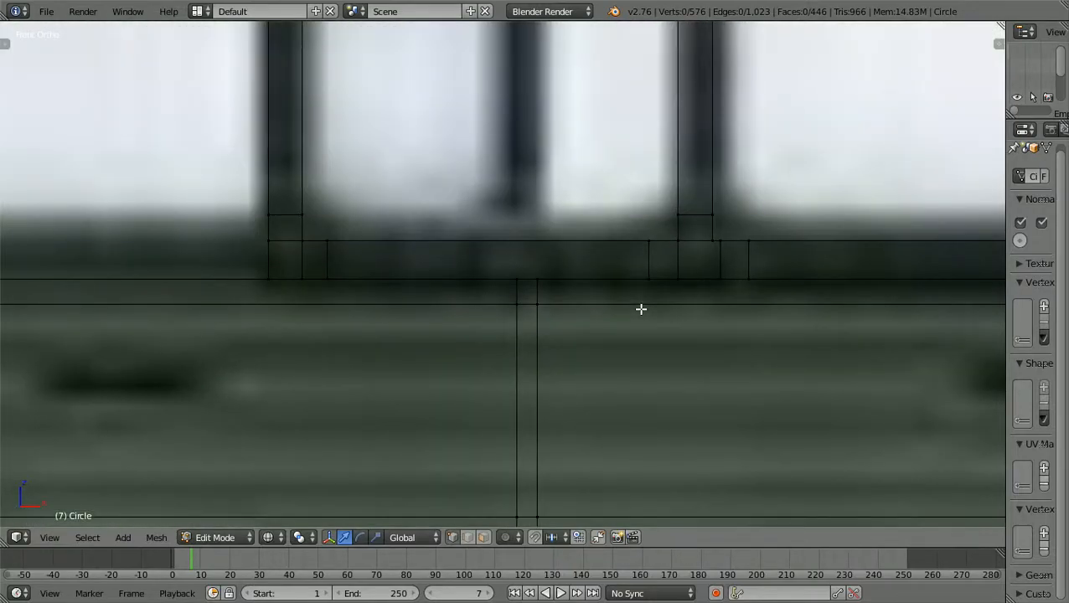
ctrl+scroll(642, 310, down, 5)
scroll(641, 309, up, 2)
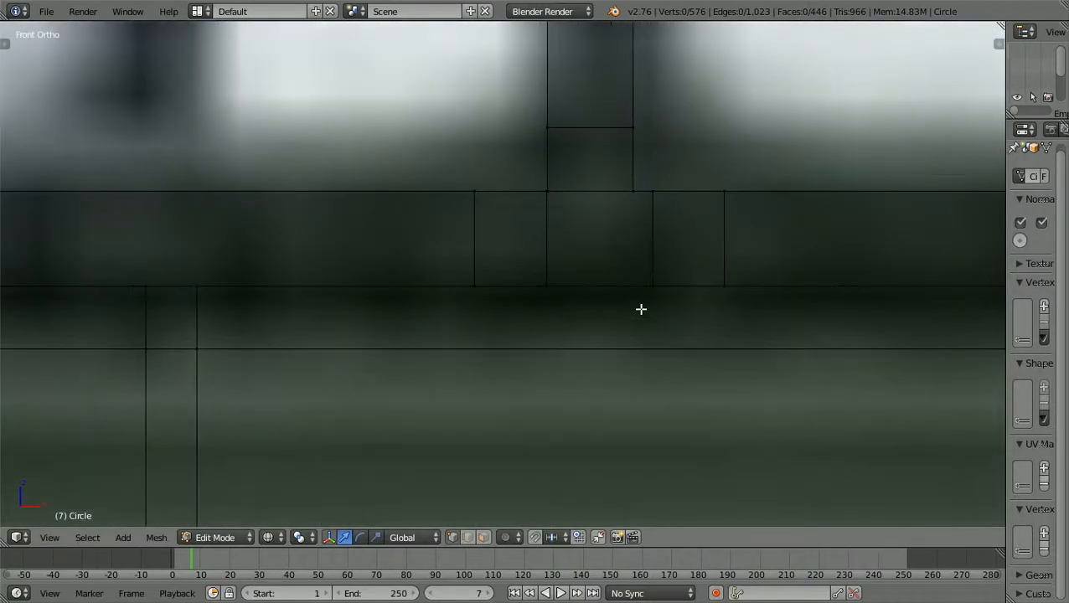
scroll(641, 310, up, 3)
shift+scroll(641, 309, up, 4)
scroll(641, 310, up, 3)
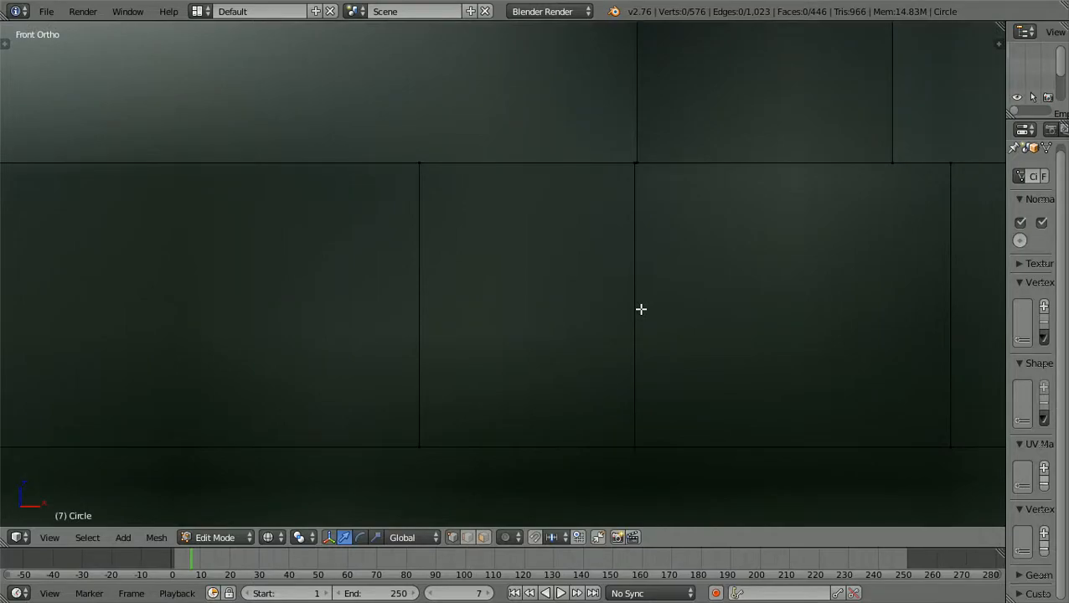
ctrl+scroll(641, 309, down, 2)
shift+scroll(642, 310, up, 2)
scroll(641, 309, up, 4)
shift+scroll(641, 309, up, 5)
ctrl+scroll(641, 309, up, 4)
scroll(641, 309, up, 4)
ctrl+scroll(641, 310, up, 2)
ctrl+scroll(641, 309, down, 5)
ctrl+scroll(642, 309, up, 4)
scroll(641, 310, up, 3)
shift+scroll(641, 309, down, 4)
scroll(641, 310, up, 4)
shift+scroll(641, 310, up, 5)
ctrl+scroll(641, 310, up, 4)
ctrl+scroll(641, 310, up, 5)
scroll(641, 309, up, 3)
ctrl+scroll(641, 309, up, 4)
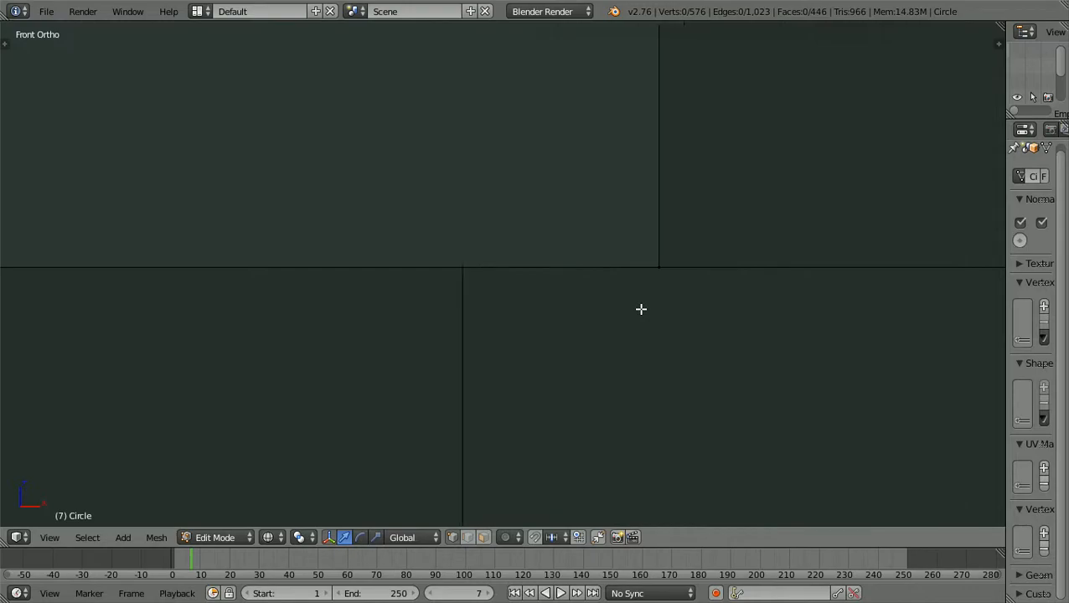
- Select the entire middle hoop from its bottom corners to its top, leaving the lower rails unselected
key(b)
drag(641, 309, 700, 246)
scroll(704, 279, down, 3)
key(KP_Decimal)
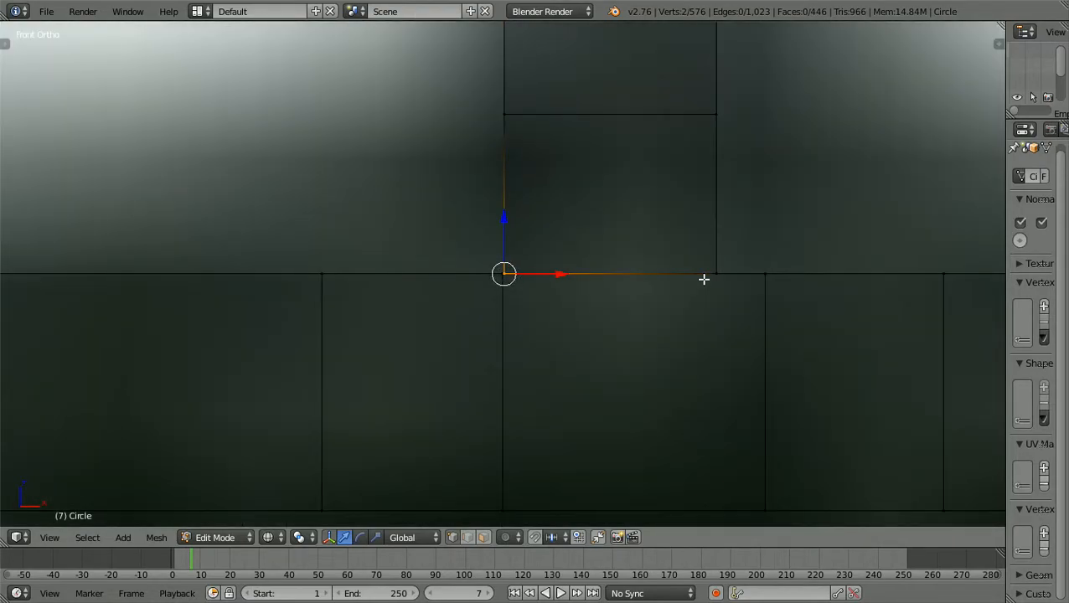
key(b)
drag(704, 289, 721, 265)
key(KP_Decimal)
scroll(670, 267, down, 5)
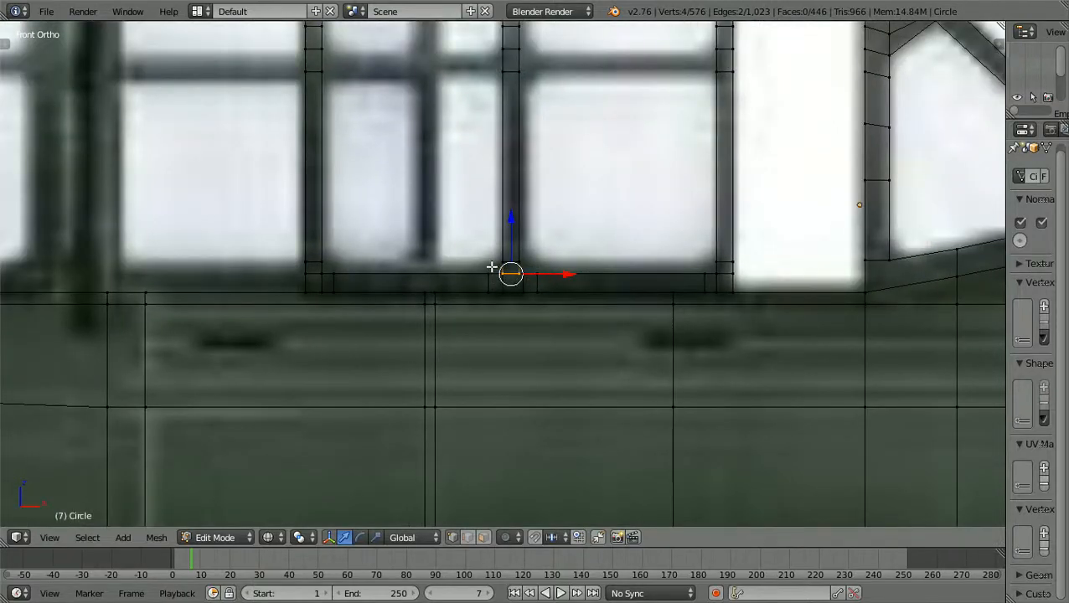
drag(492, 267, 557, 37)
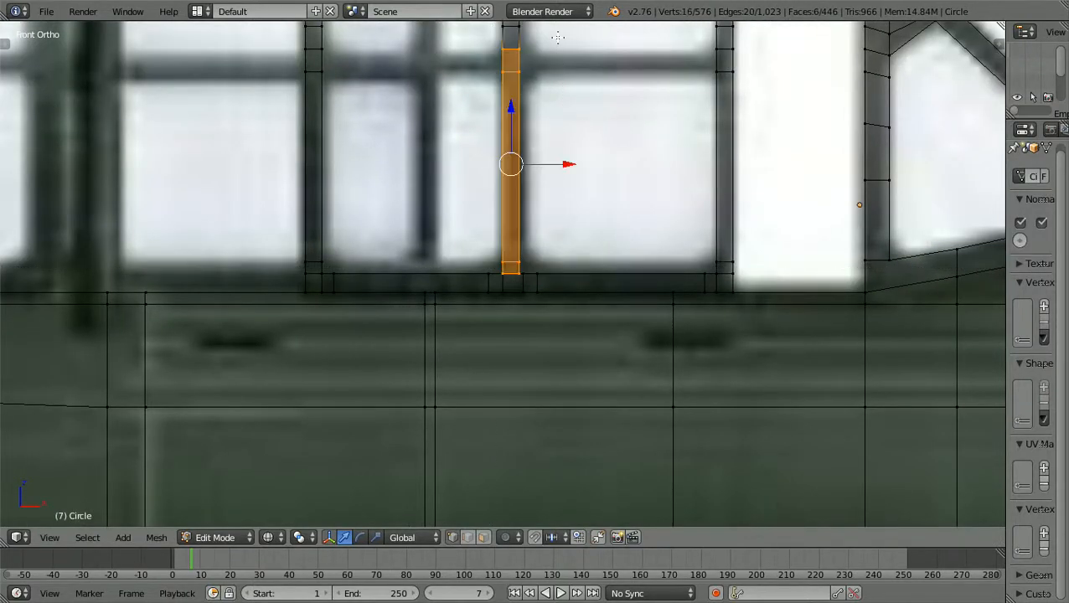
scroll(557, 36, down, 4)
key(b)
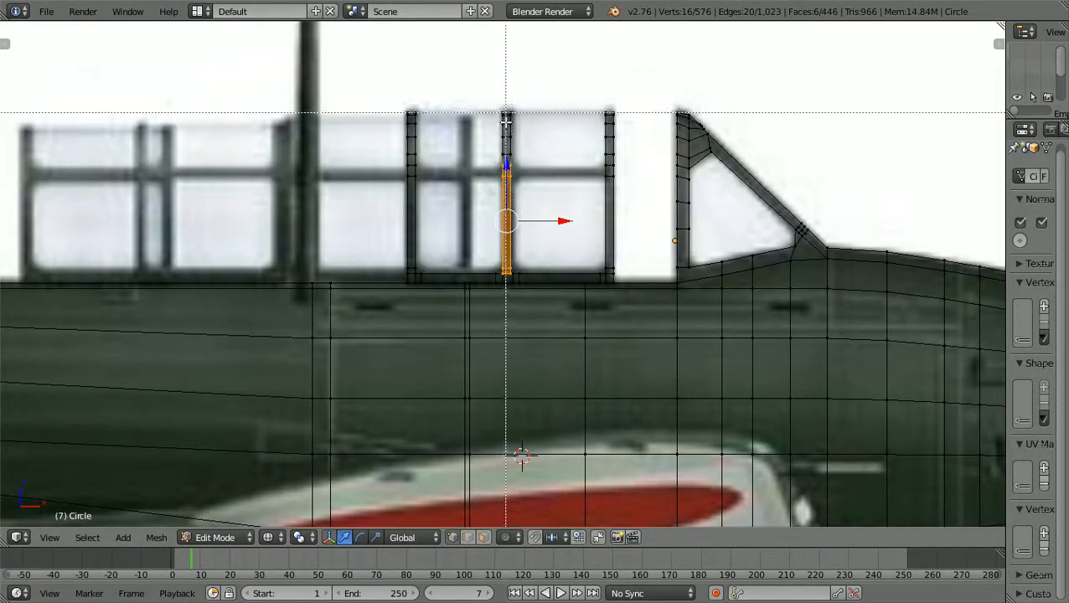
drag(483, 167, 530, 90)
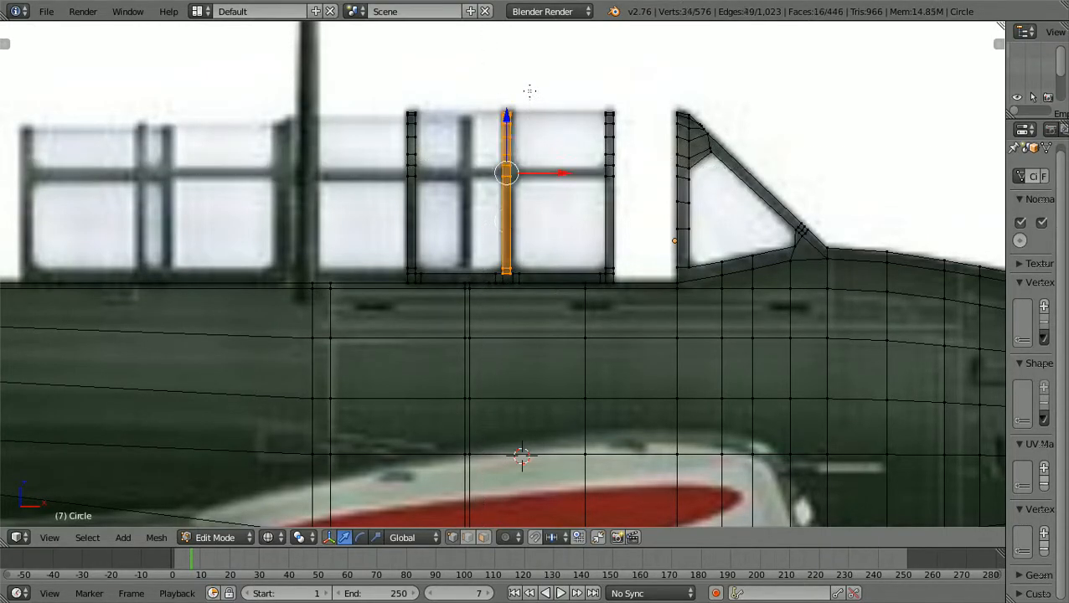
- Move the middle hoop about -0.0003 units along X and fine-tune it so its rear edge lines up with the rail's vertical edge
scroll(530, 90, up, 1)
scroll(530, 90, up, 15)
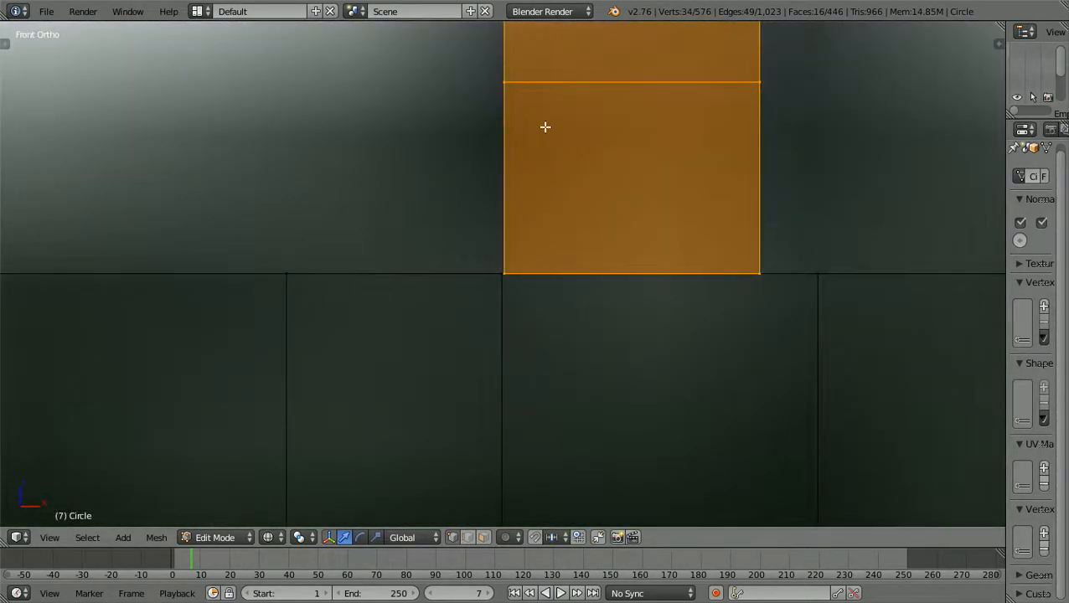
scroll(642, 348, up, 15)
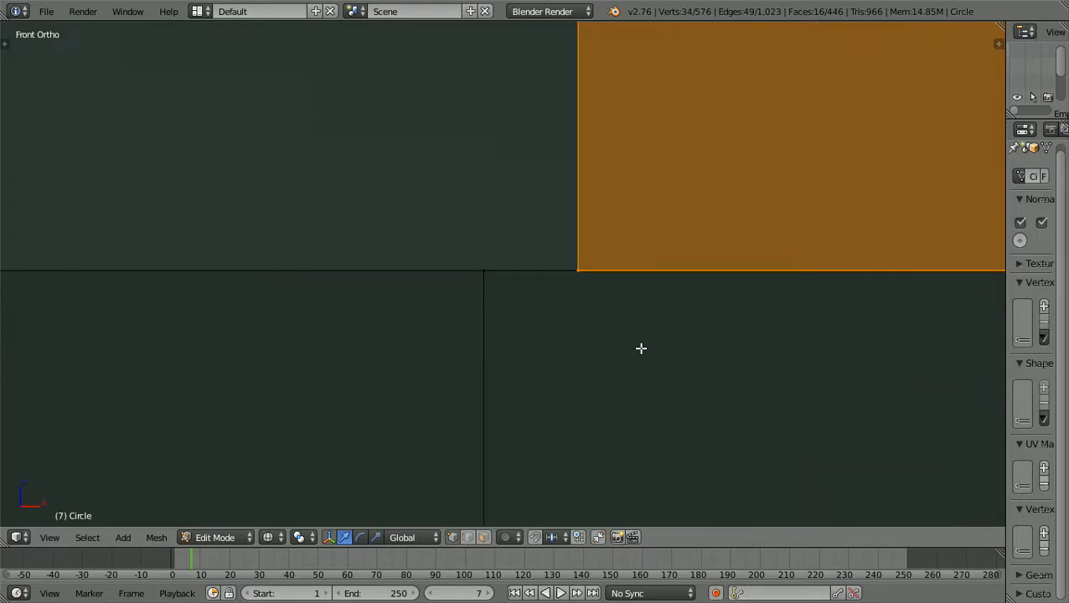
key(g)
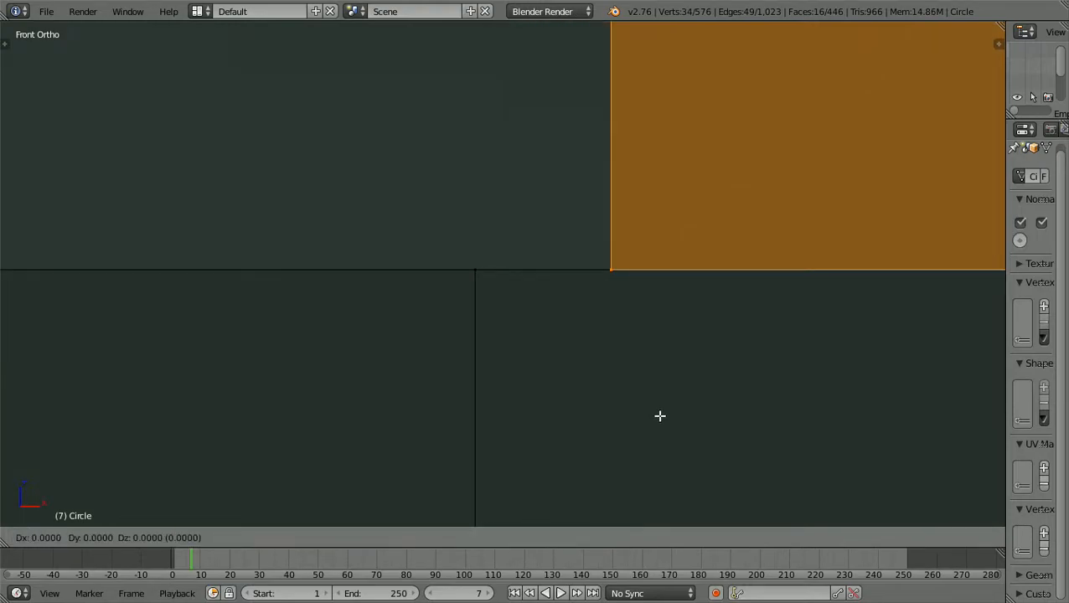
key(x)
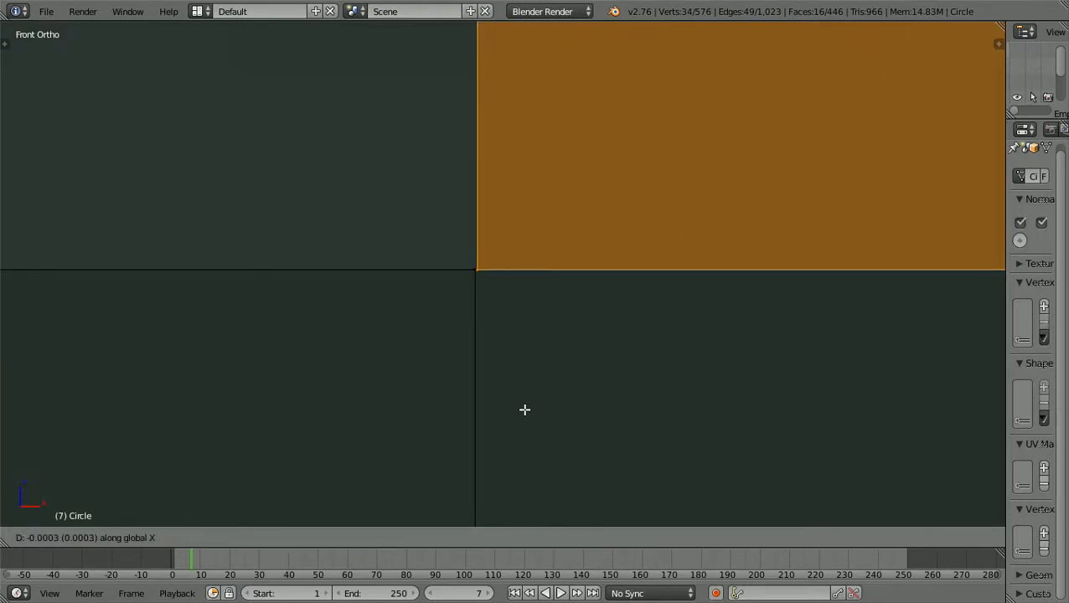
click(527, 410)
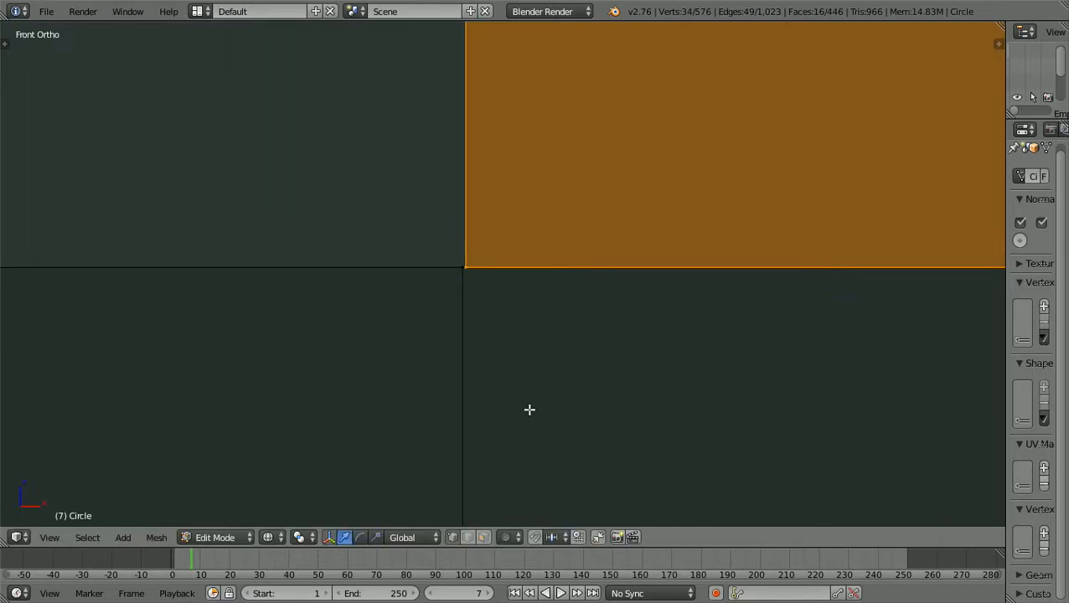
key(g)
key(x)
click(563, 422)
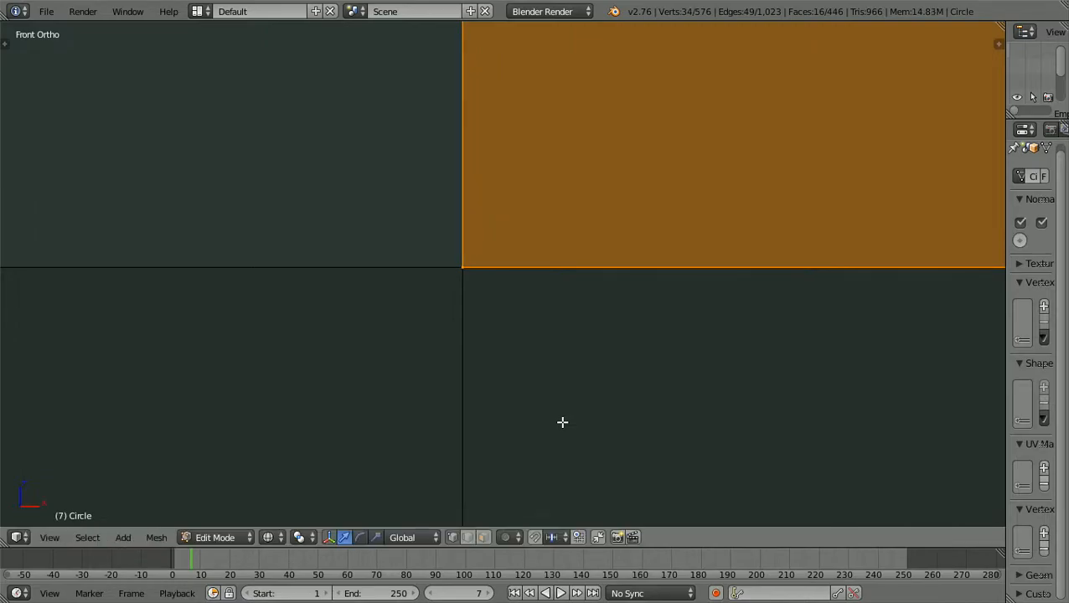
- Merge the two overlapping vertices where the middle hoop's rear corner meets one lower rail, leaving everything deselected
scroll(563, 422, down, 6)
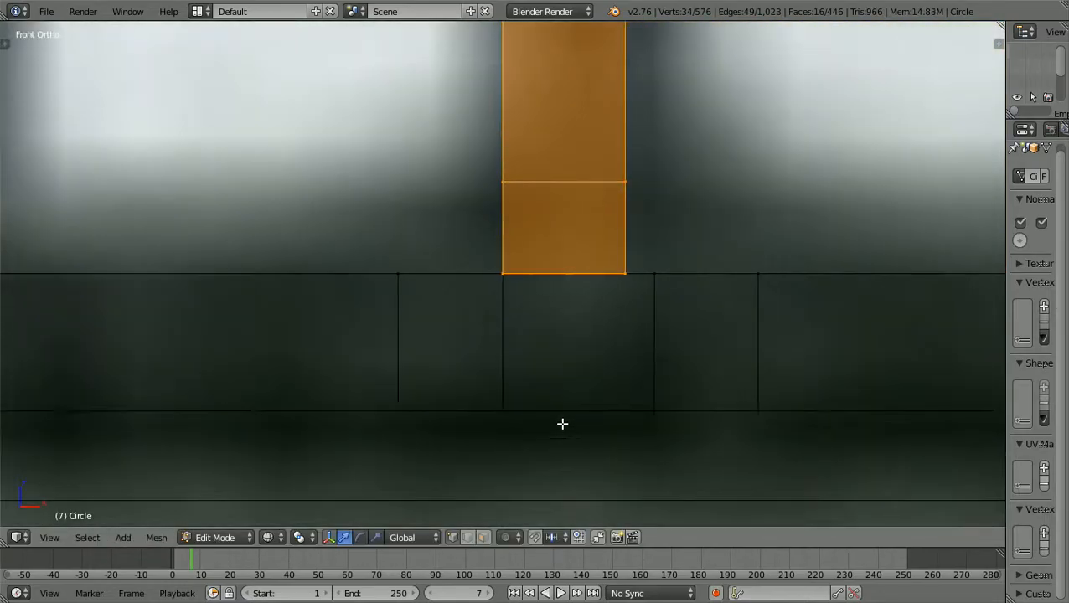
middle_drag(563, 425, 583, 430)
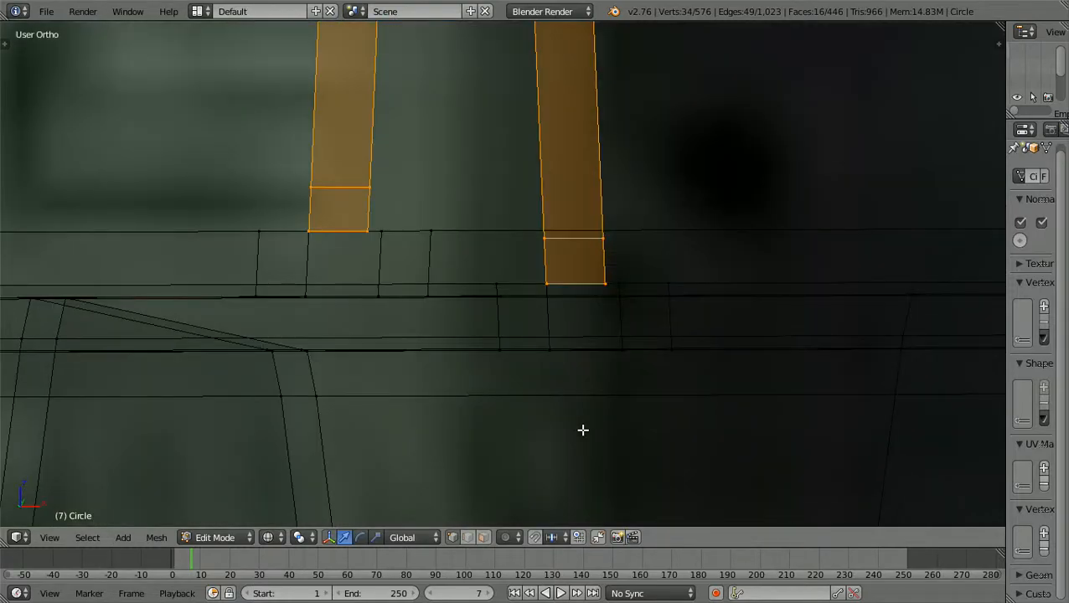
scroll(583, 430, down, 4)
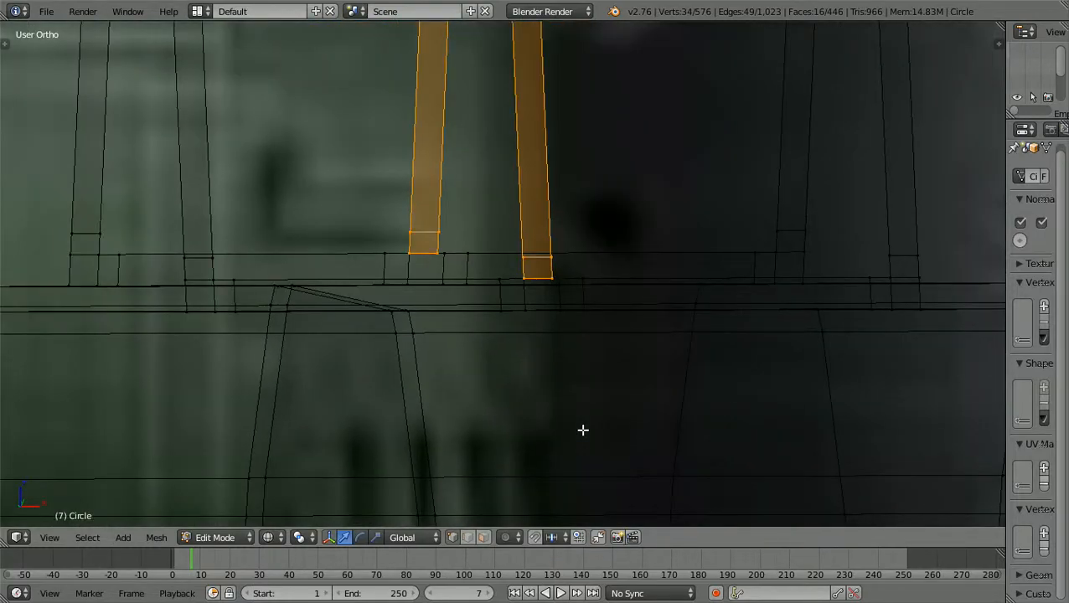
scroll(583, 430, up, 4)
mouse_move(583, 430)
middle_down()
mouse_move(524, 352)
mouse_move(576, 428)
mouse_move(560, 414)
middle_up()
scroll(583, 432, down, 3)
key(KP_1)
scroll(560, 414, up, 4)
scroll(560, 414, up, 6)
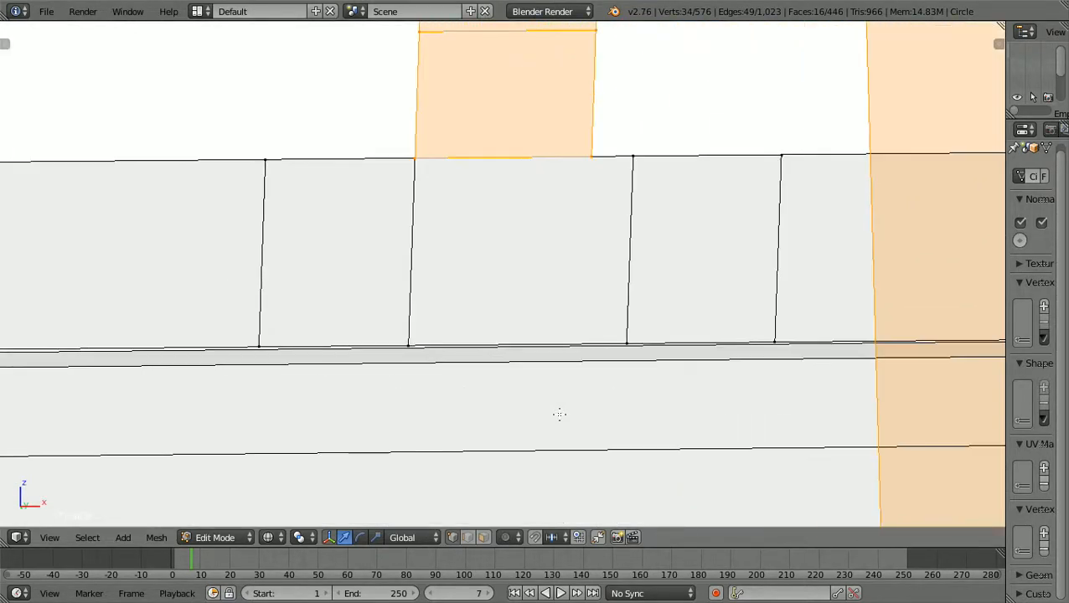
shift+scroll(560, 414, up, 5)
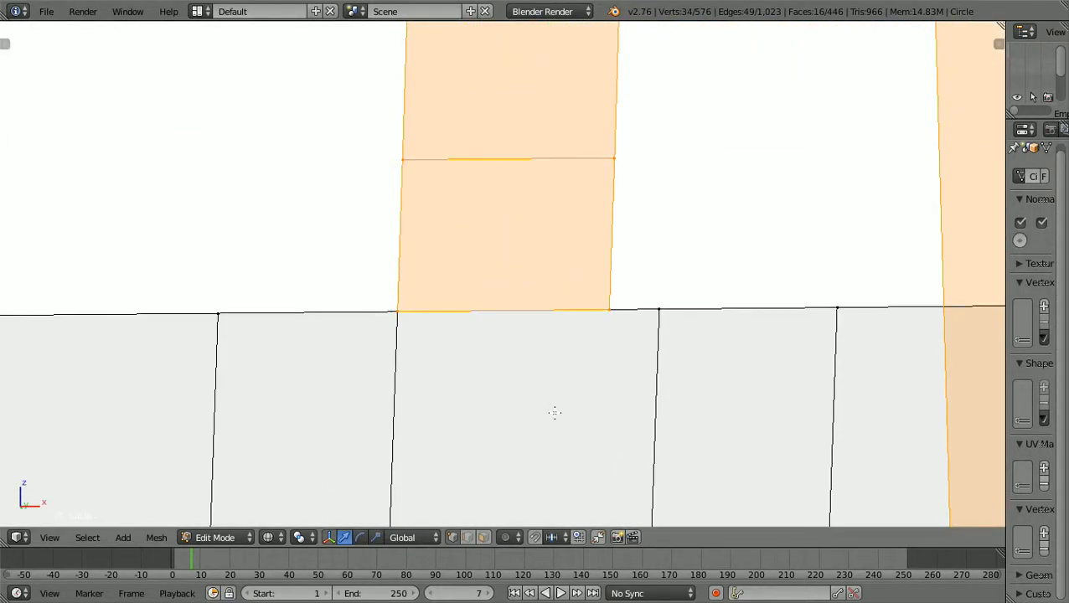
key(a)
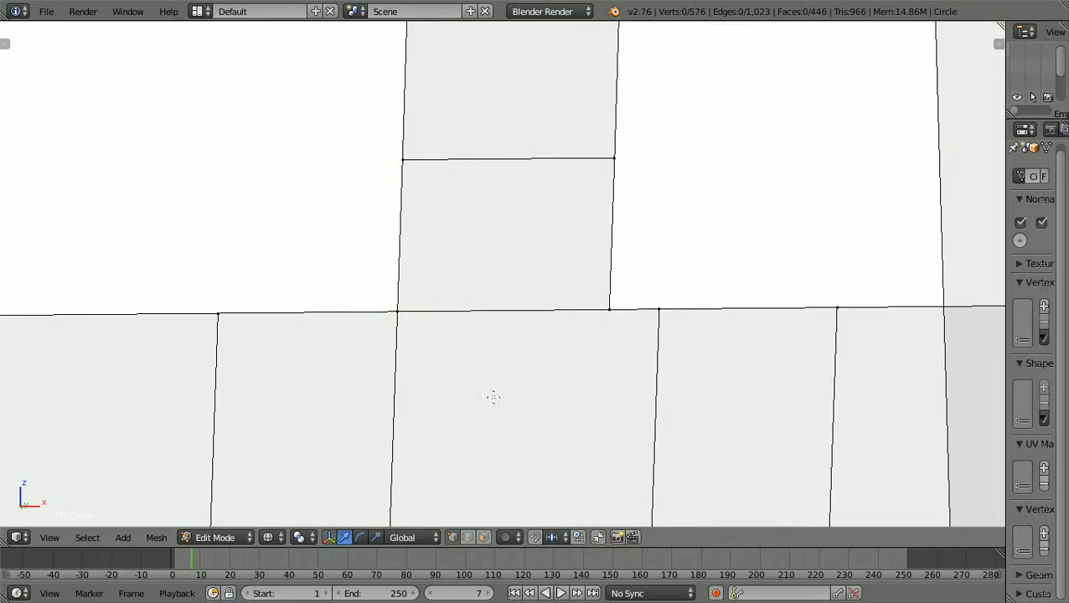
ctrl+drag(366, 335, 442, 332)
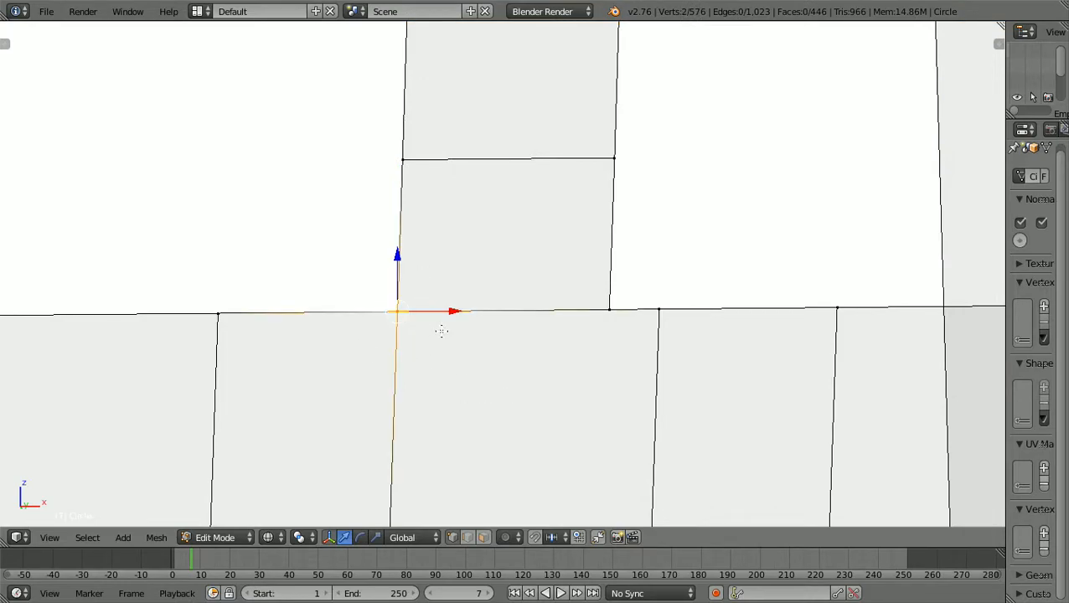
key(w)
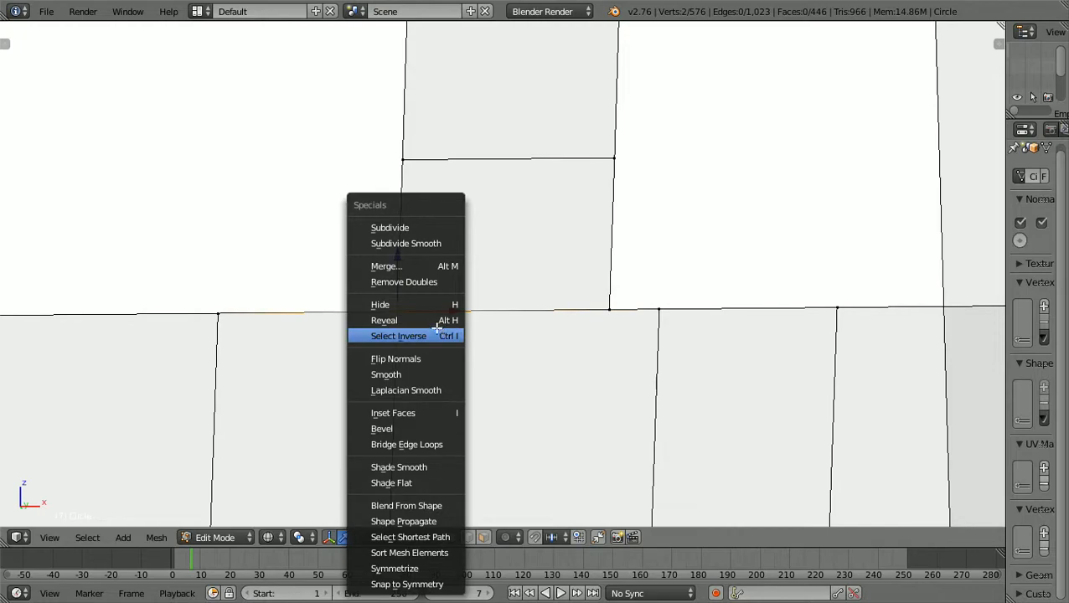
click(419, 266)
click(419, 272)
scroll(419, 271, up, 3)
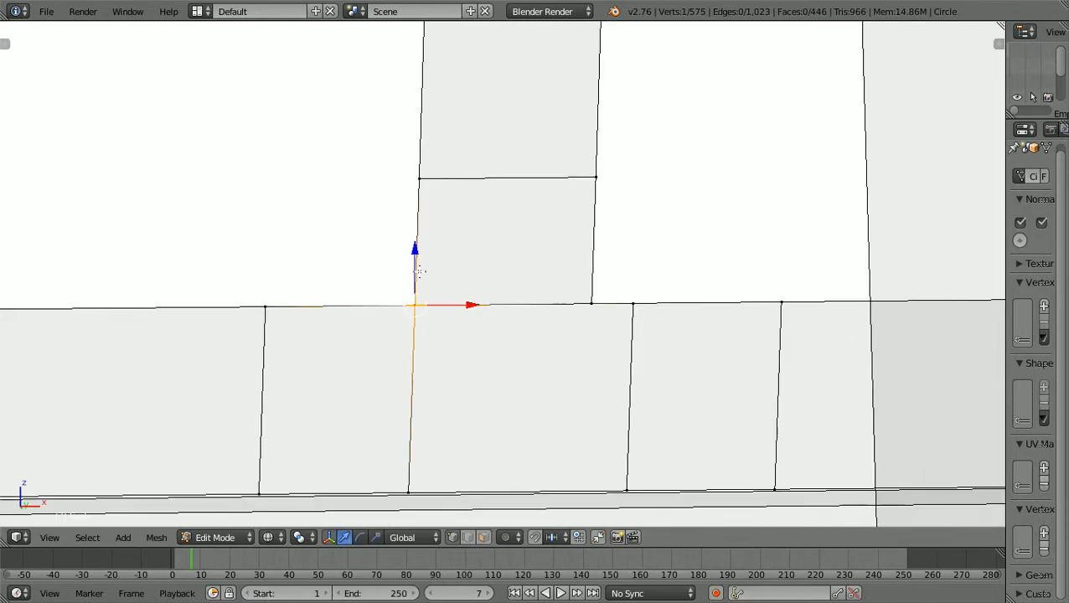
scroll(419, 272, down, 2)
key(a)
scroll(515, 333, down, 3)
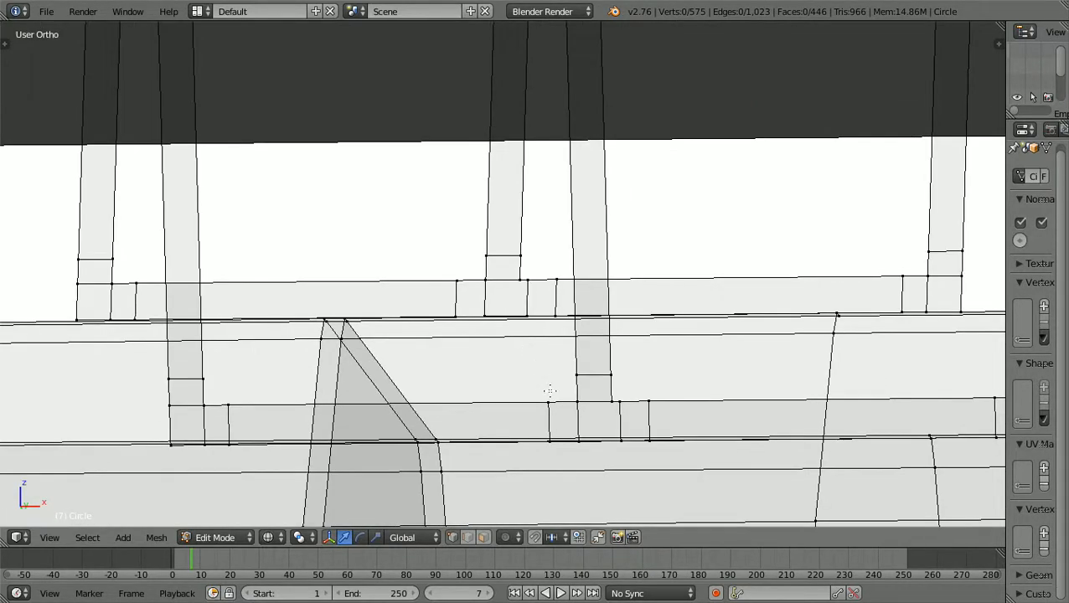
- Merge the two overlapping vertices at the middle hoop's rear corner on the other lower rail, leaving everything deselected
click(592, 409)
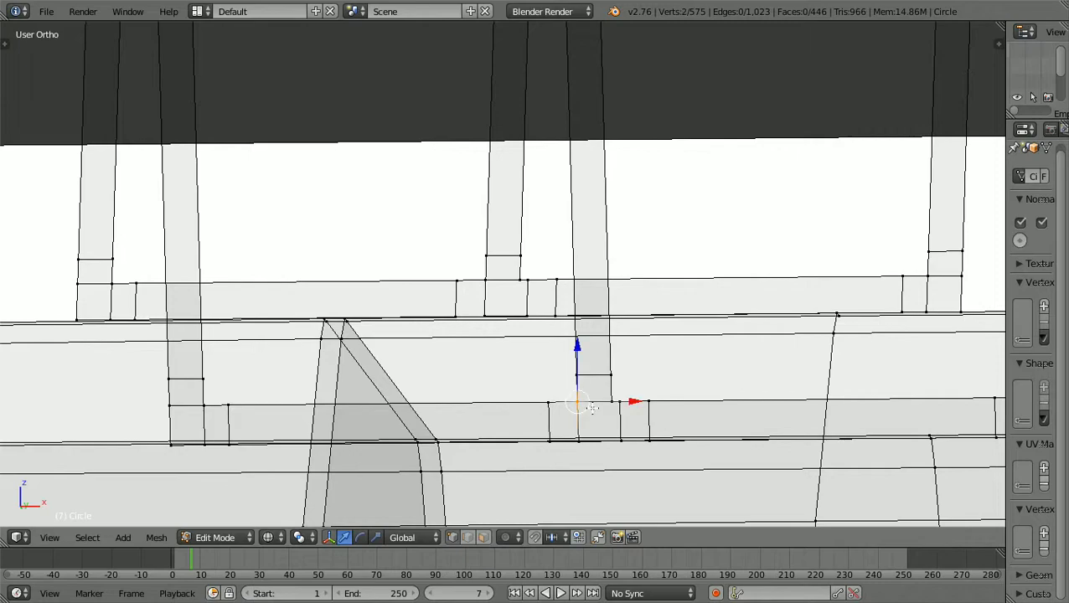
key(w)
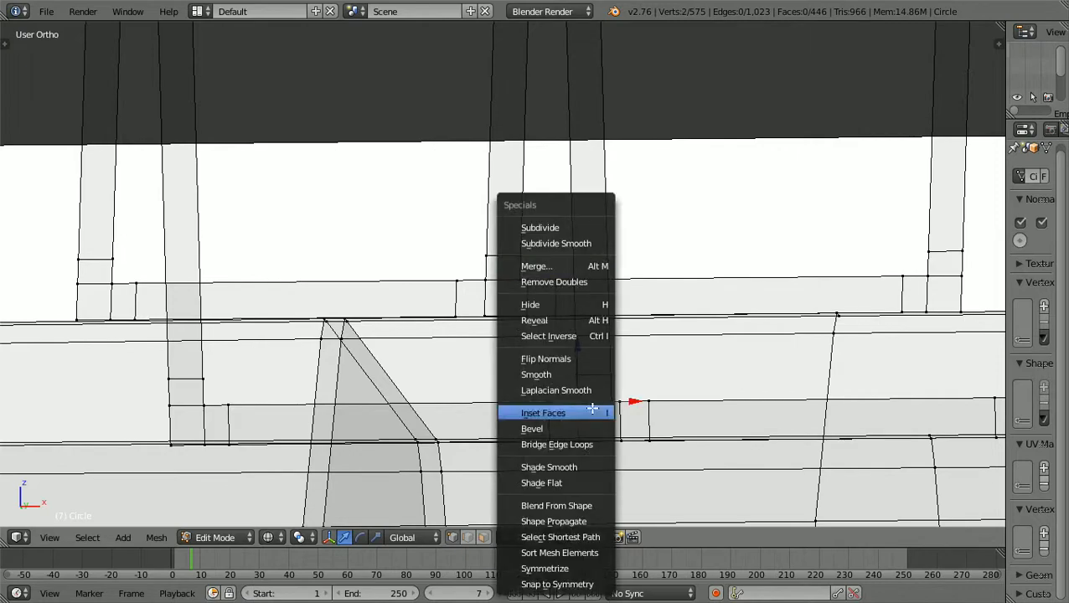
click(571, 265)
click(570, 269)
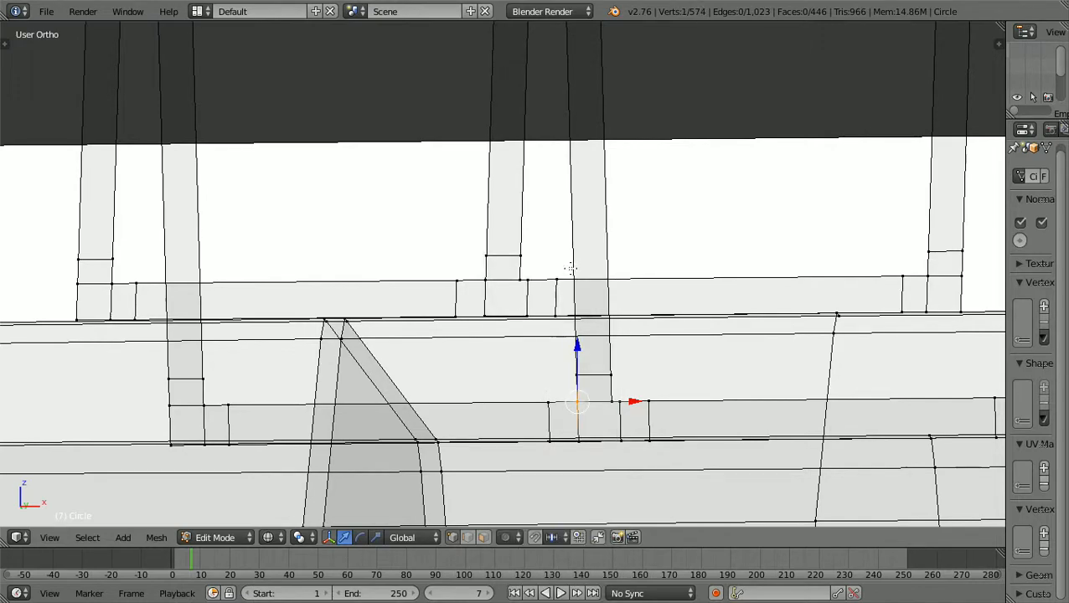
key(a)
- In the front view, select the rails' vertical edges just ahead of the middle hoop and move them -0.0083 units along X to the hoop's front edge
key(KP_1)
scroll(571, 269, up, 3)
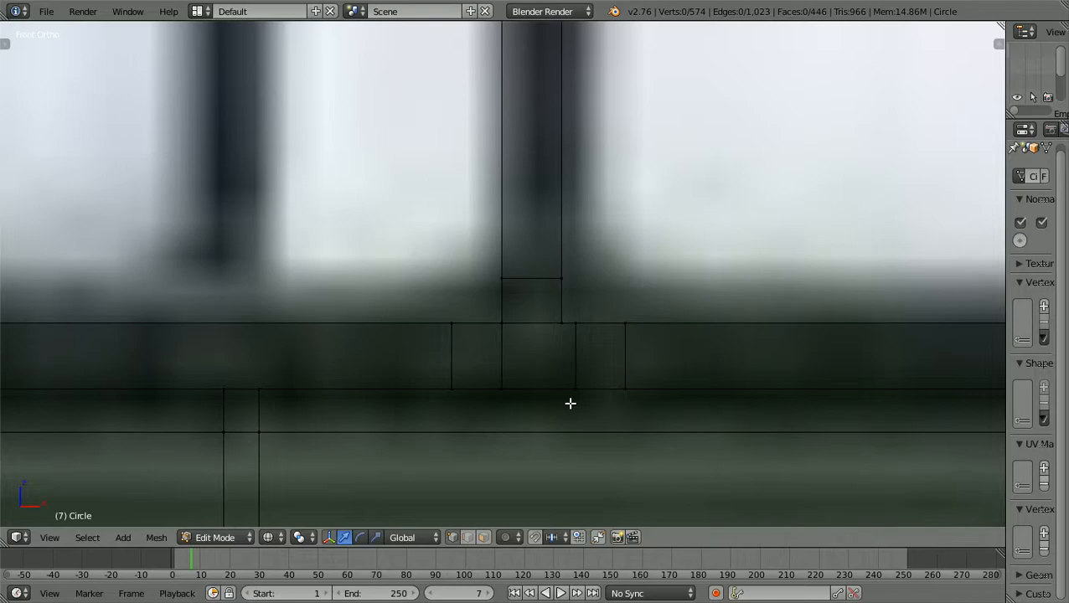
key(b)
drag(570, 408, 590, 306)
scroll(590, 306, up, 3)
scroll(612, 326, up, 1)
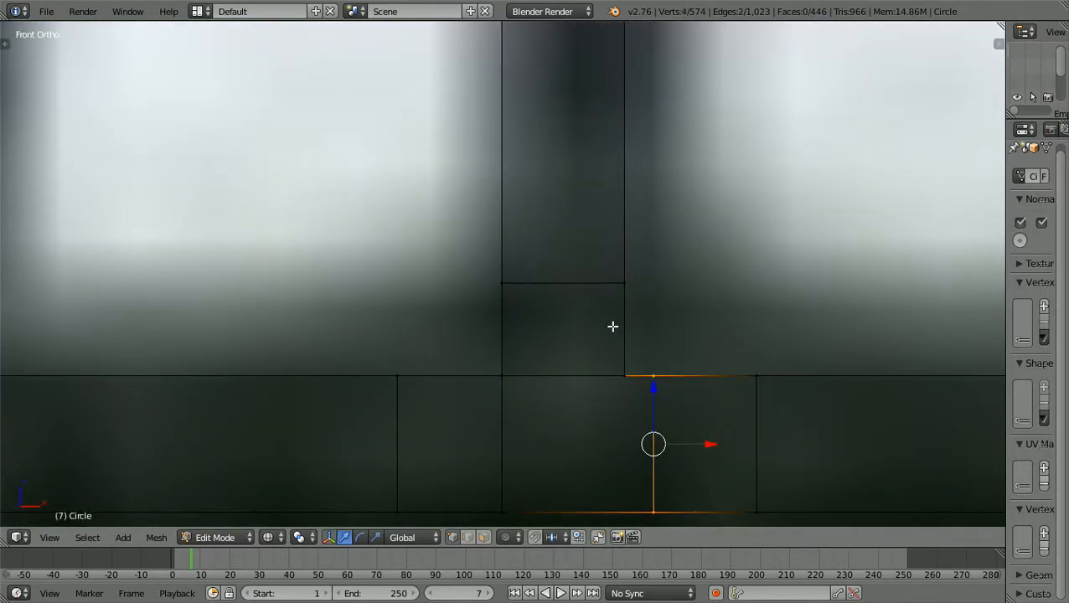
key(g)
key(x)
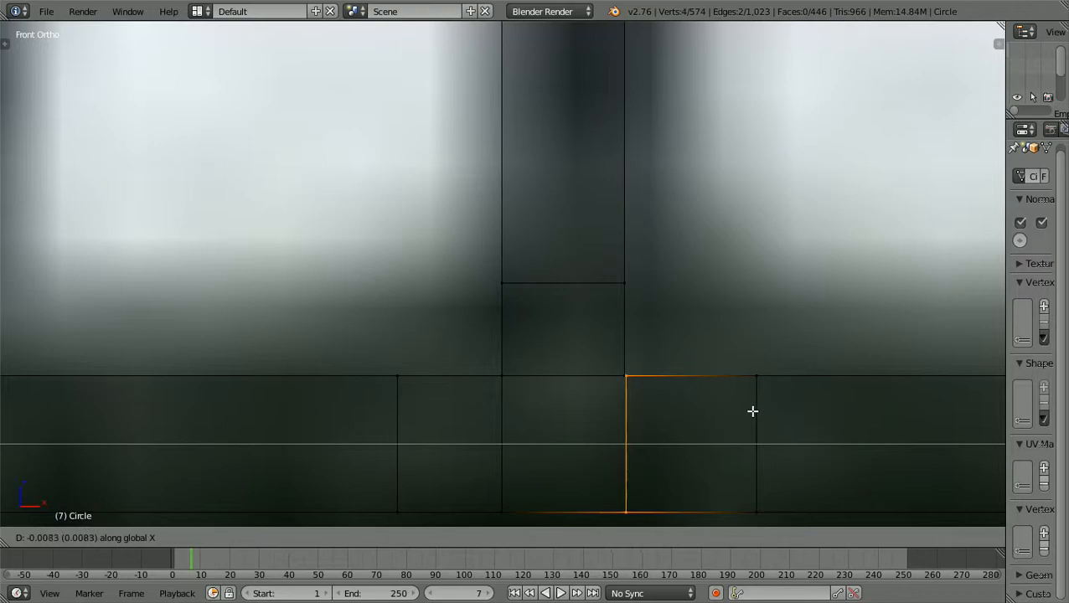
click(753, 412)
- Fine-tune the selected rail edges slightly backwards along X until they line up exactly with the middle hoop's front edge
scroll(752, 412, down, 1)
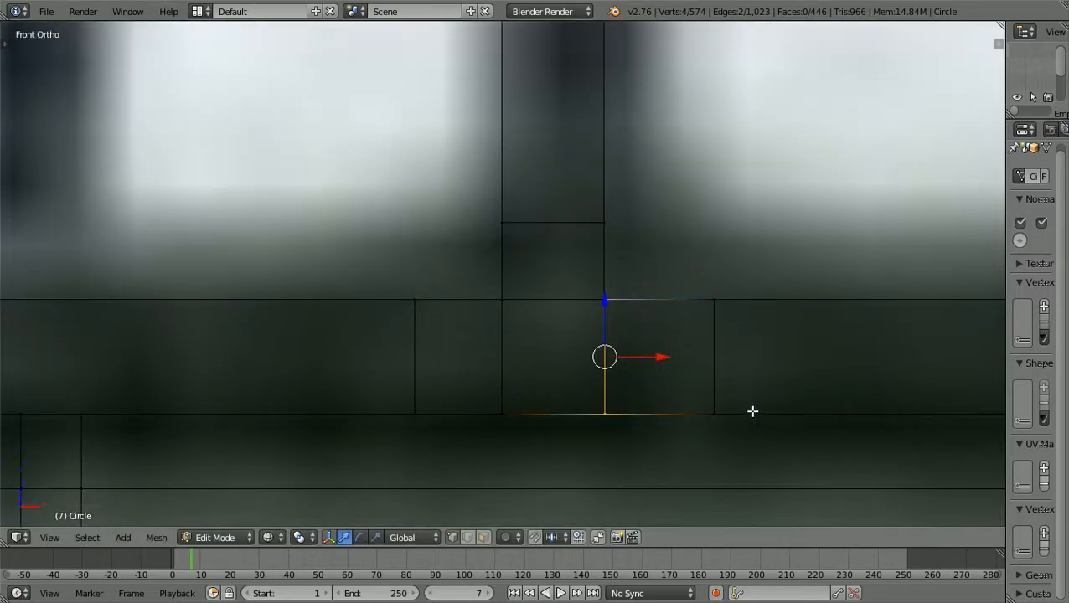
scroll(752, 411, up, 5)
scroll(753, 412, up, 3)
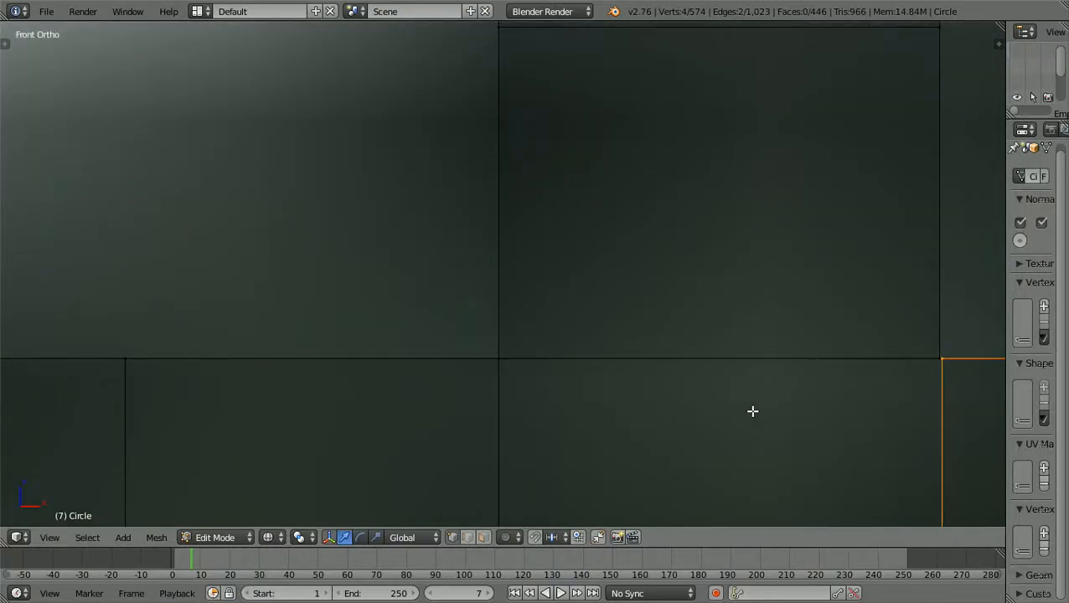
ctrl+scroll(753, 412, up, 11)
shift+scroll(753, 412, down, 5)
scroll(753, 411, up, 1)
scroll(753, 411, up, 5)
ctrl+scroll(752, 411, up, 10)
scroll(752, 411, up, 3)
shift+scroll(752, 412, up, 5)
ctrl+scroll(753, 411, up, 6)
scroll(753, 411, up, 2)
shift+scroll(753, 411, down, 4)
scroll(753, 412, up, 6)
shift+scroll(753, 412, up, 4)
ctrl+scroll(753, 411, up, 5)
ctrl+scroll(753, 411, up, 3)
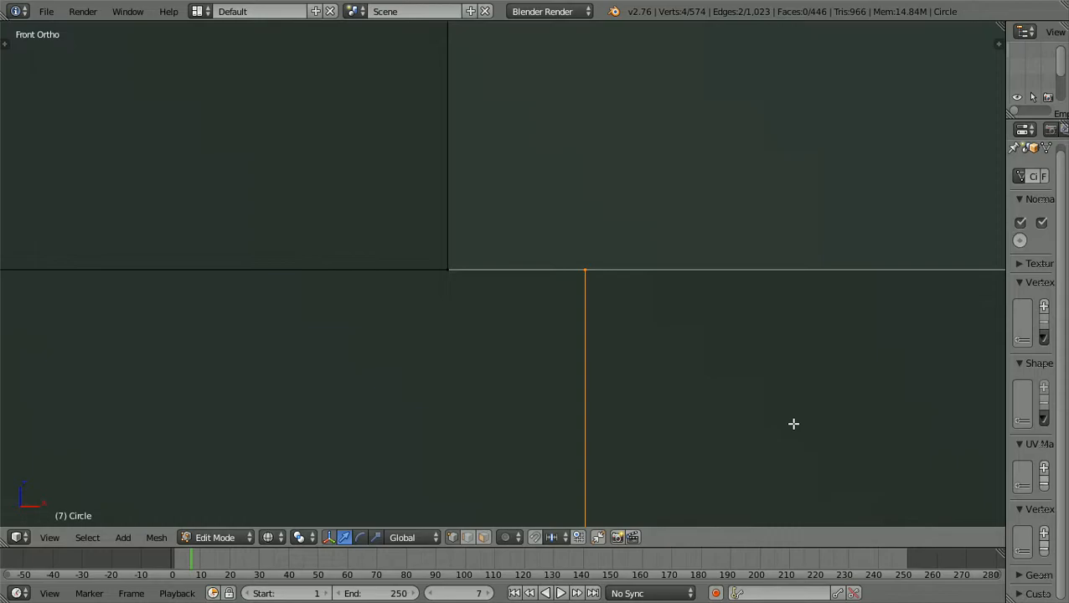
key(g)
key(x)
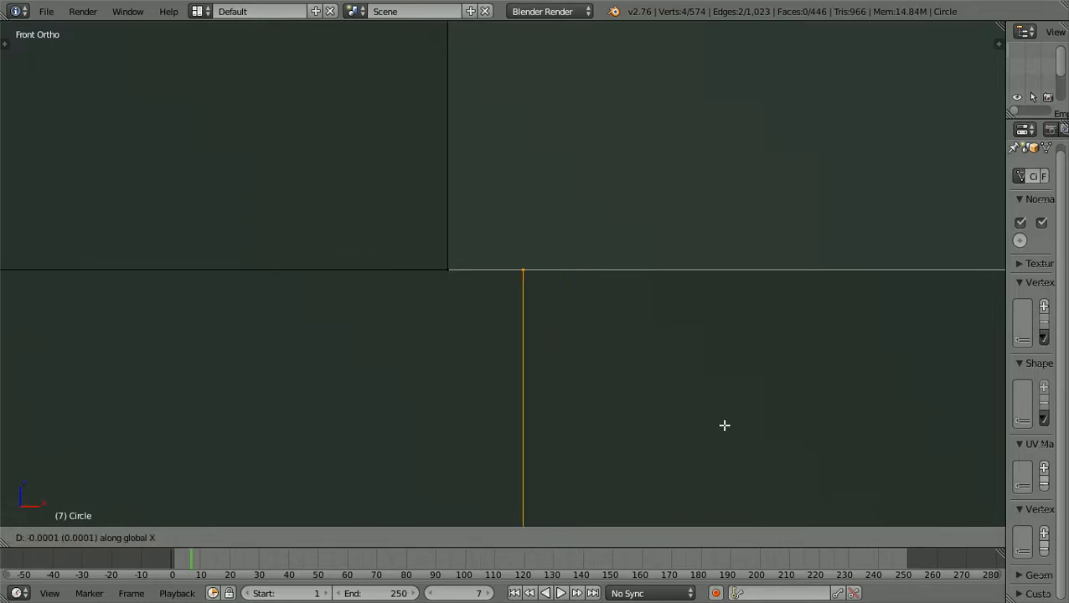
click(655, 417)
scroll(656, 417, down, 20)
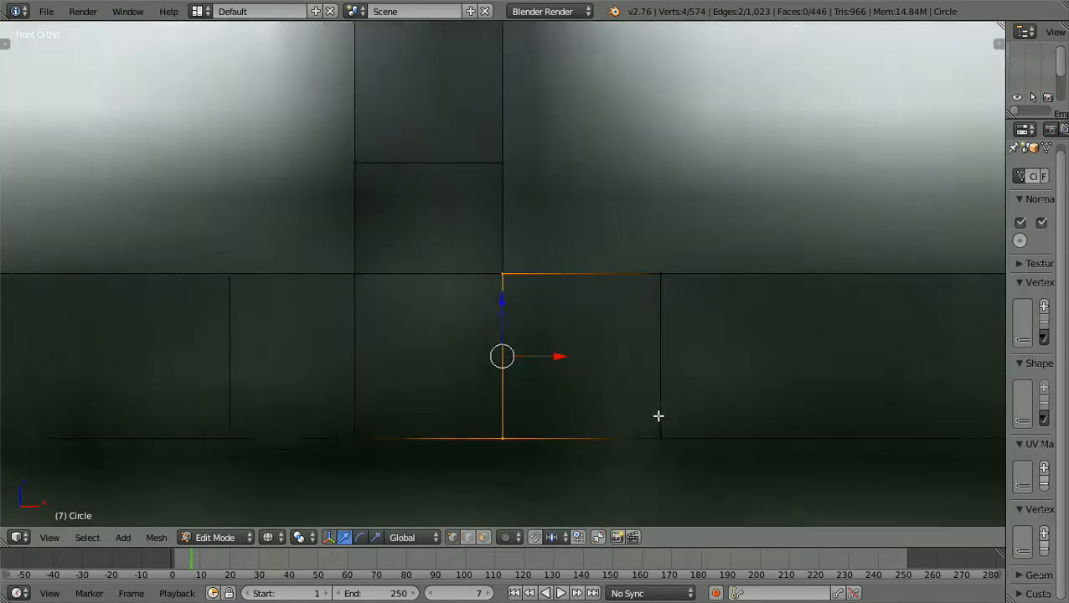
- Merge at center the two overlapping vertices where the middle hoop's front corner meets the nearer lower rail, leaving everything deselected
scroll(659, 417, down, 2)
middle_drag(659, 416, 651, 427)
scroll(651, 427, down, 3)
scroll(651, 427, up, 1)
scroll(651, 427, down, 1)
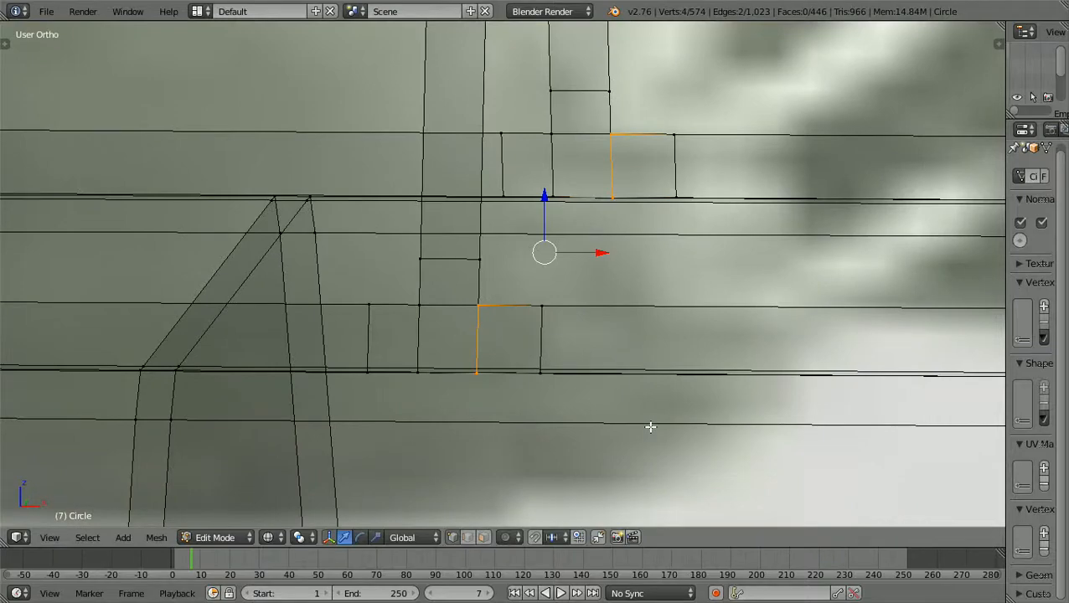
scroll(651, 427, up, 1)
key(a)
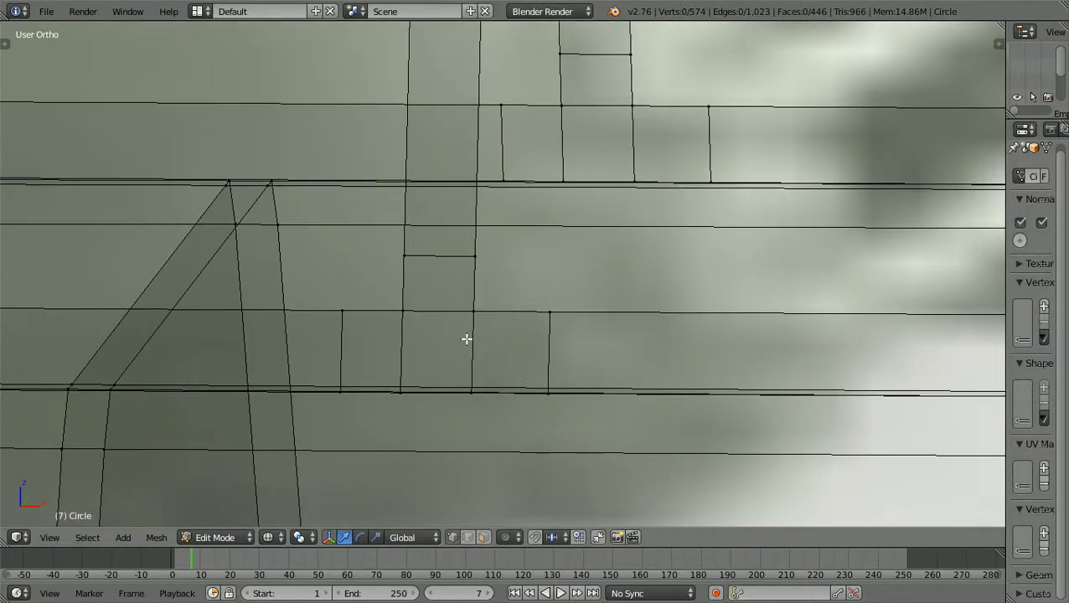
mouse_move(470, 345)
ctrl+mouse_down()
mouse_move(459, 324)
mouse_move(499, 310)
mouse_move(488, 328)
ctrl+mouse_up()
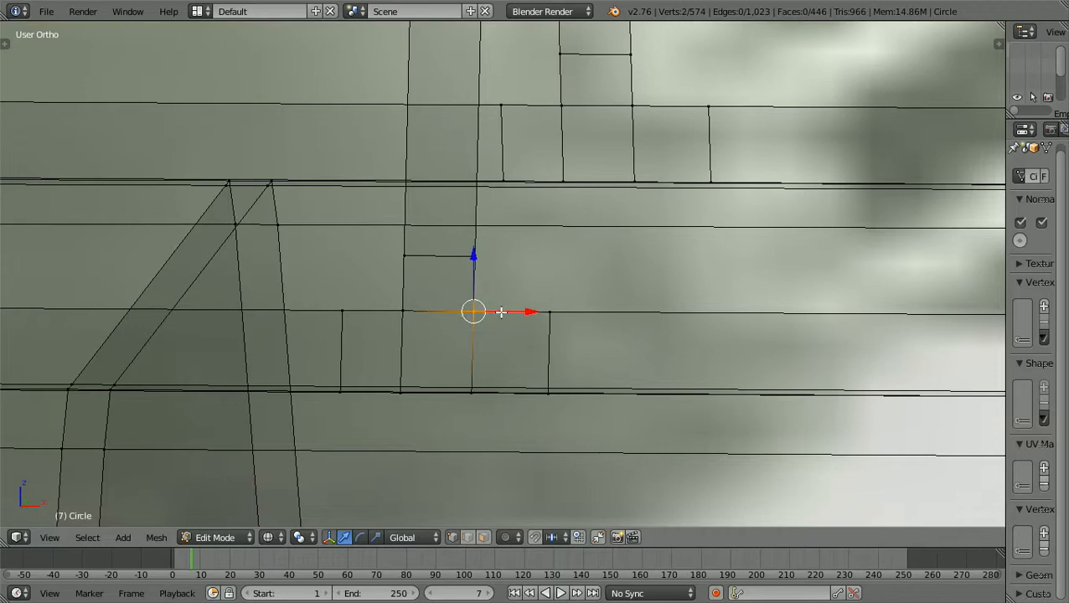
key(w)
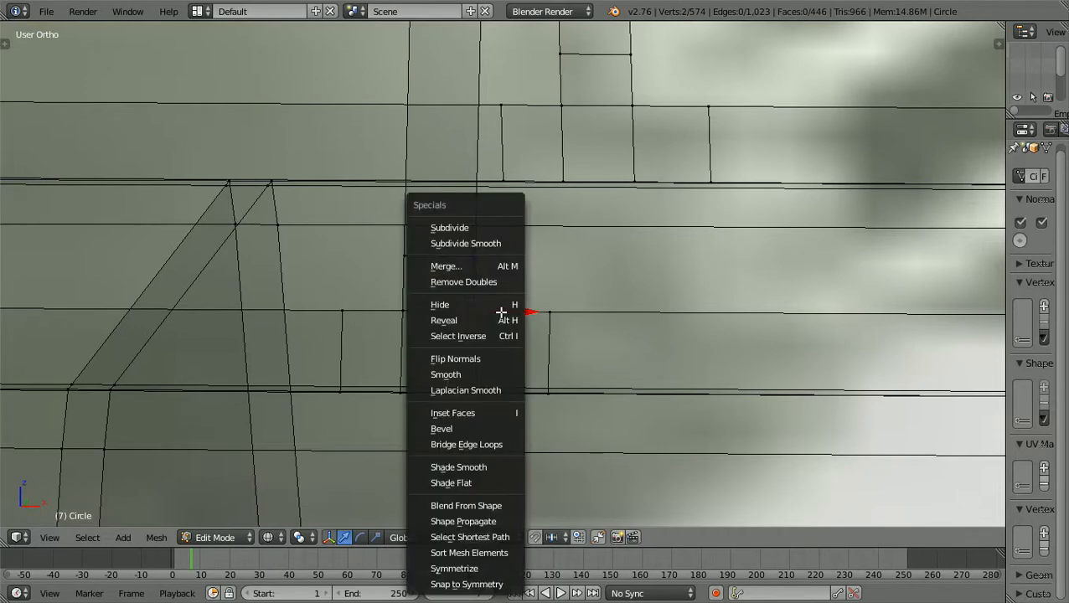
click(478, 268)
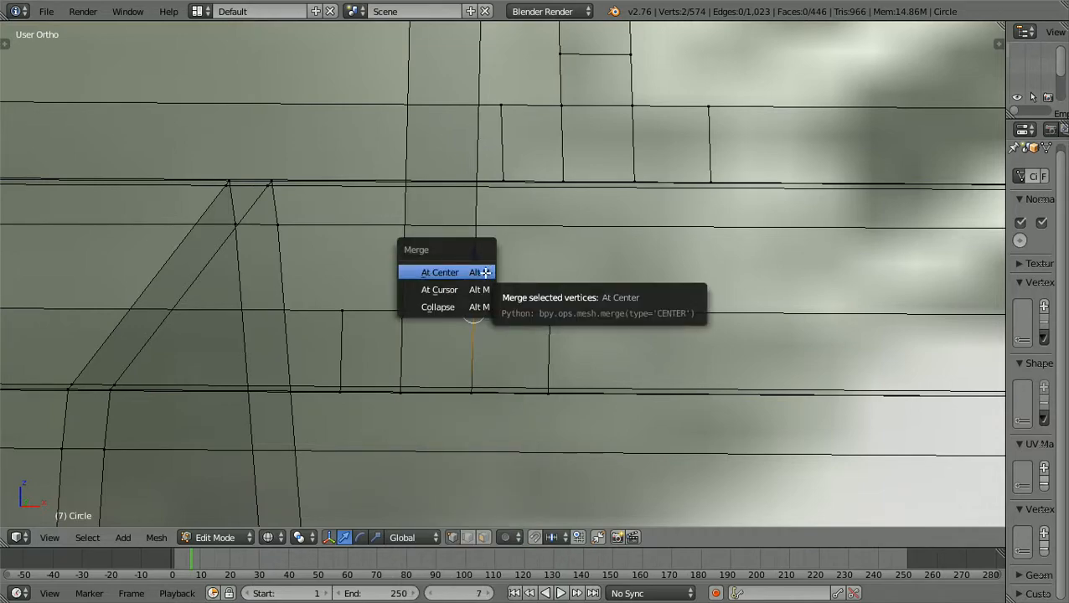
click(483, 272)
key(a)
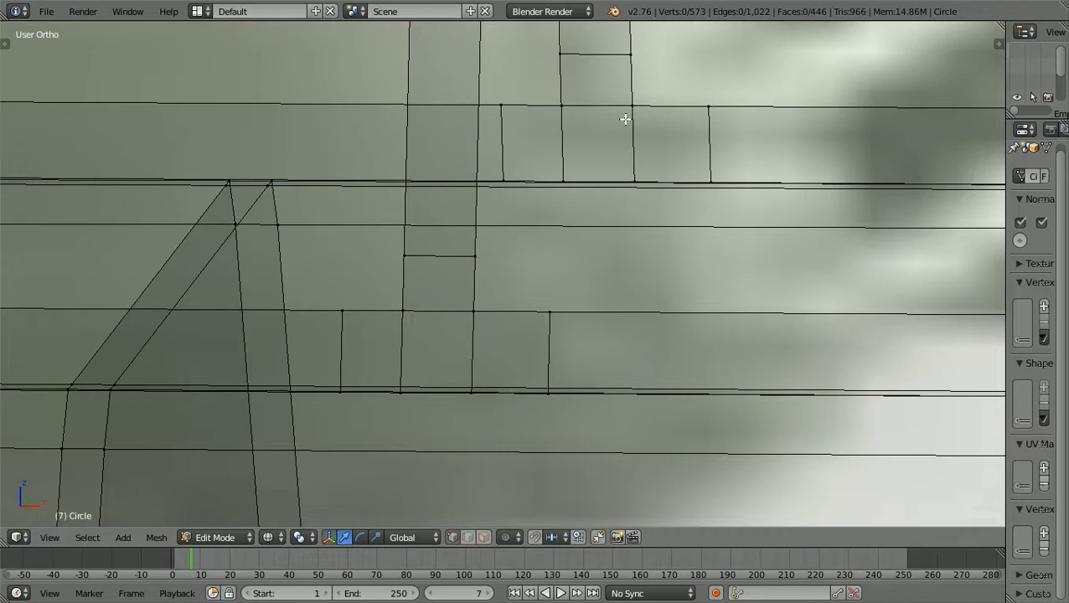
- Merge at center the two overlapping vertices at the middle hoop's front corner on the farther lower rail, leaving everything deselected
mouse_move(623, 137)
ctrl+mouse_down()
mouse_move(614, 121)
mouse_move(651, 107)
mouse_move(654, 120)
ctrl+mouse_up()
key(w)
click(641, 120)
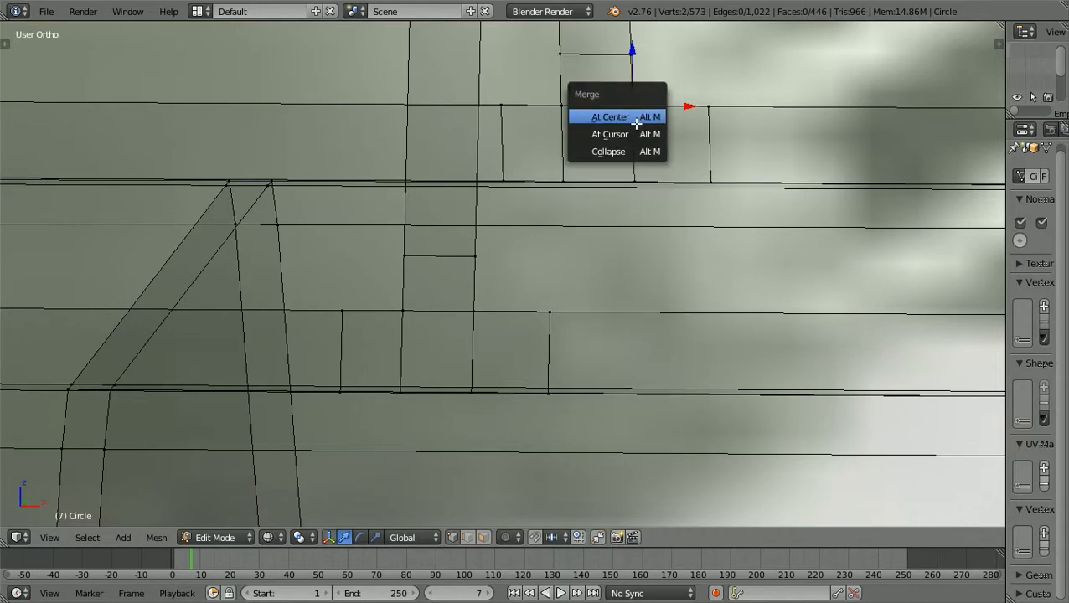
click(637, 123)
scroll(639, 136, down, 6)
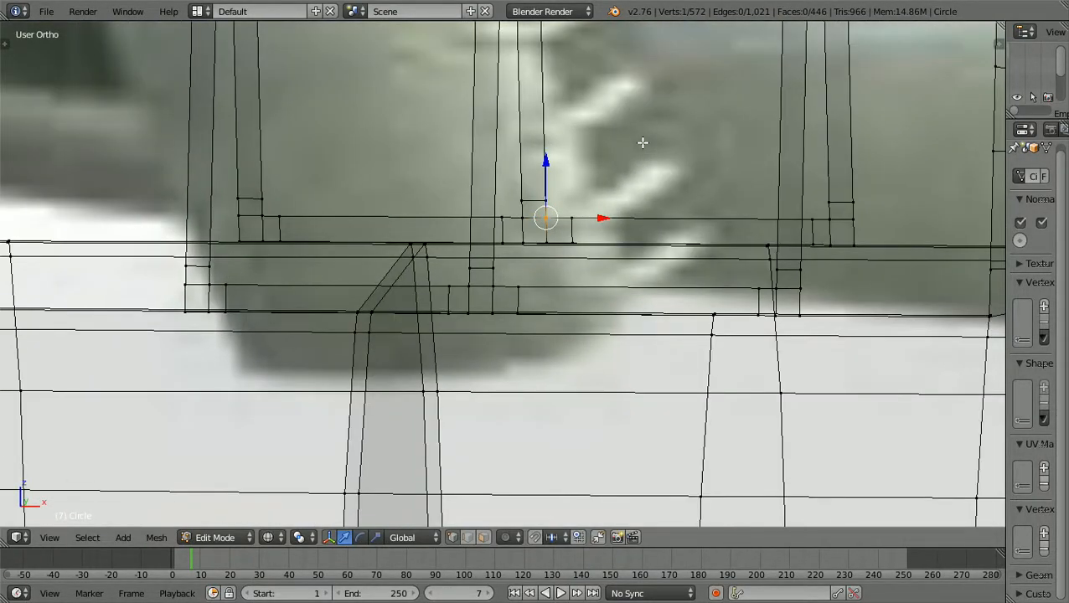
key(a)
- Examine the assembled canopy frame in solid shading from several angles and against the side-view reference image
scroll(642, 143, down, 2)
middle_drag(647, 150, 662, 156)
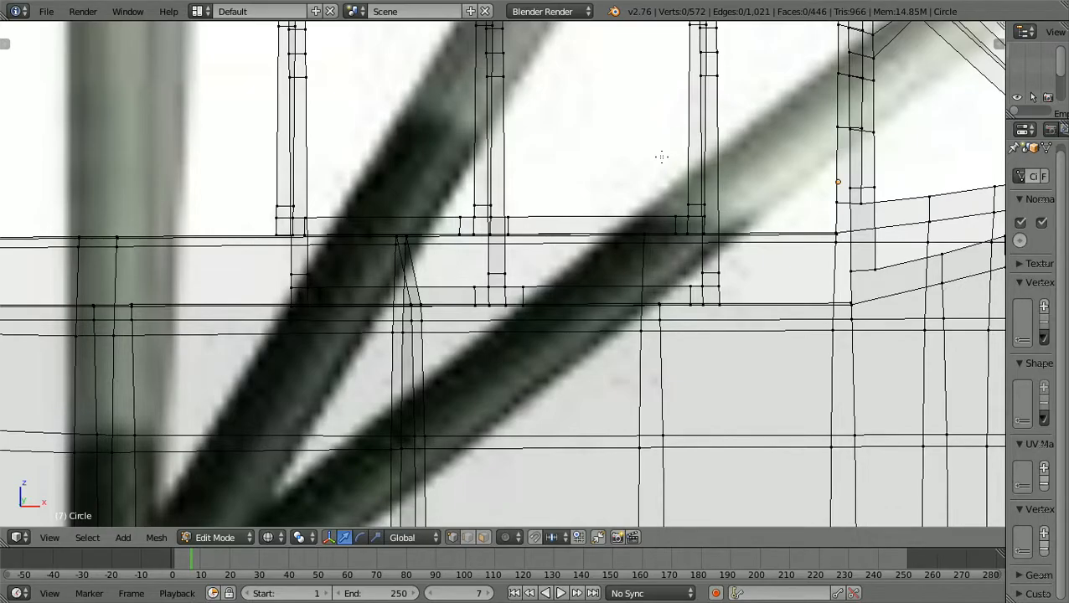
key(z)
scroll(662, 156, down, 4)
mouse_move(662, 181)
middle_down()
mouse_move(658, 223)
mouse_move(730, 237)
mouse_move(788, 209)
mouse_move(783, 220)
mouse_move(808, 226)
mouse_move(768, 239)
mouse_move(673, 203)
mouse_move(659, 210)
mouse_move(769, 229)
mouse_move(714, 243)
mouse_move(530, 220)
mouse_move(613, 257)
middle_up()
scroll(553, 215, down, 5)
key(KP_1)
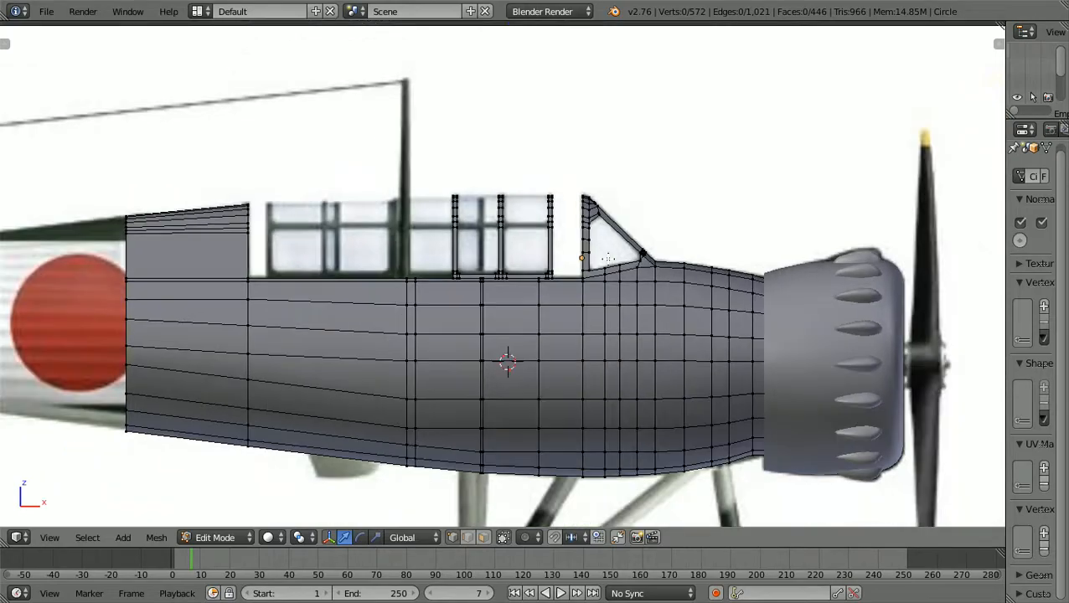
scroll(607, 259, down, 1)
middle_drag(608, 259, 603, 324)
scroll(604, 324, up, 5)
scroll(604, 325, down, 4)
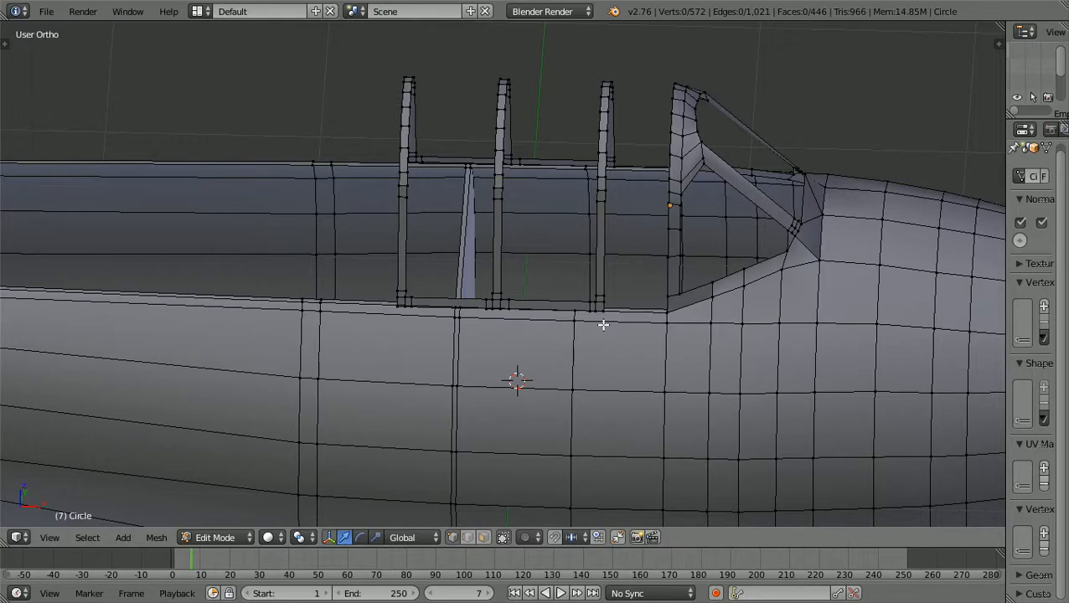
key(KP_1)
scroll(604, 325, up, 1)
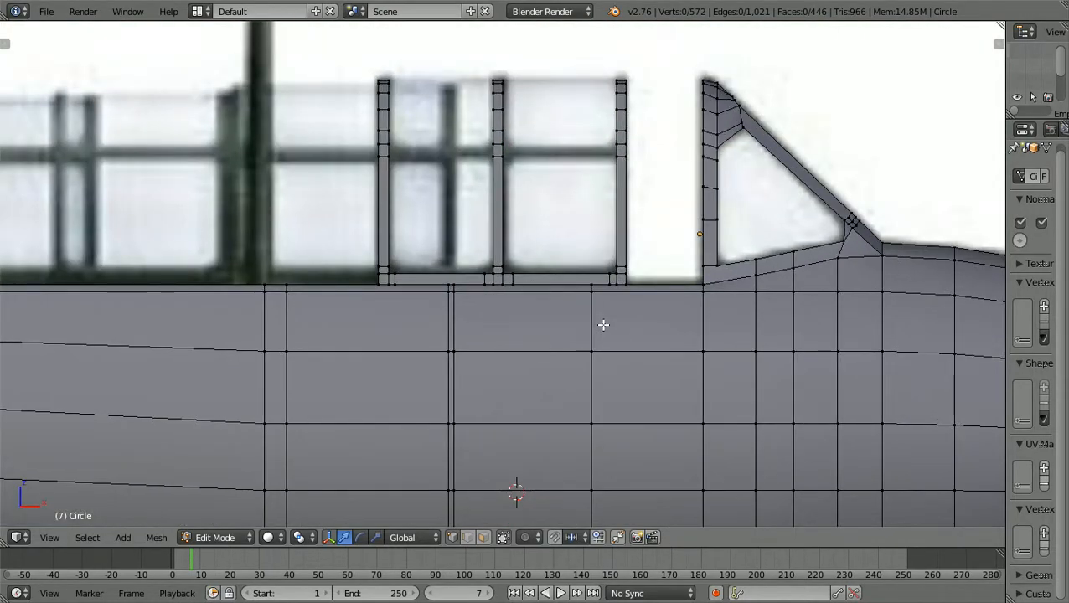
scroll(664, 402, up, 2)
scroll(664, 403, down, 1)
- Select the whole sliding canopy frame, all three hoops and both lower rails, in the front wireframe view without the fuselage
key(b)
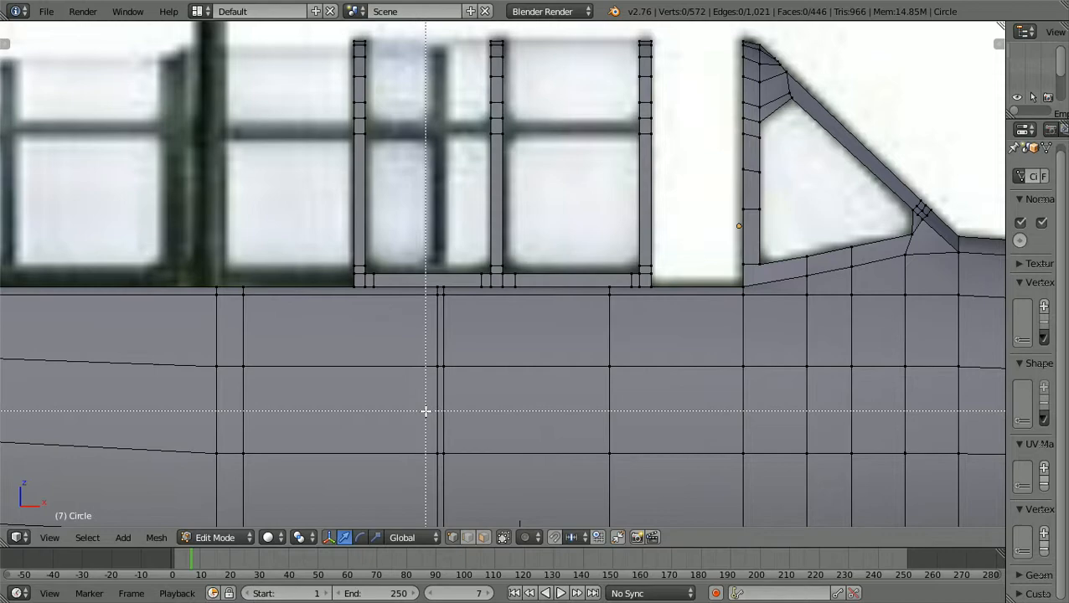
key(a)
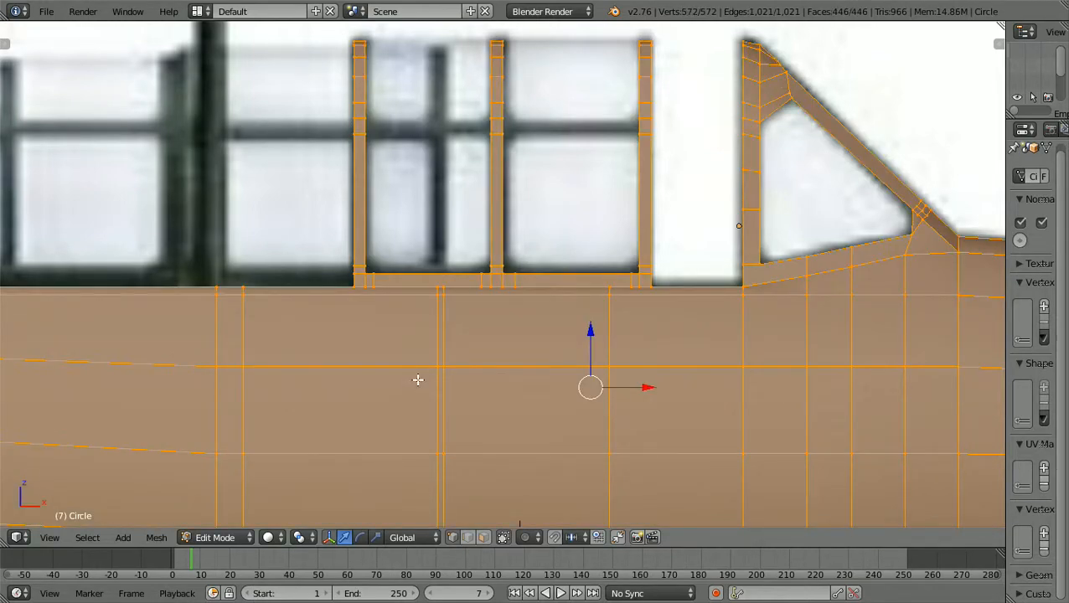
key(KP_1)
key(alt+z)
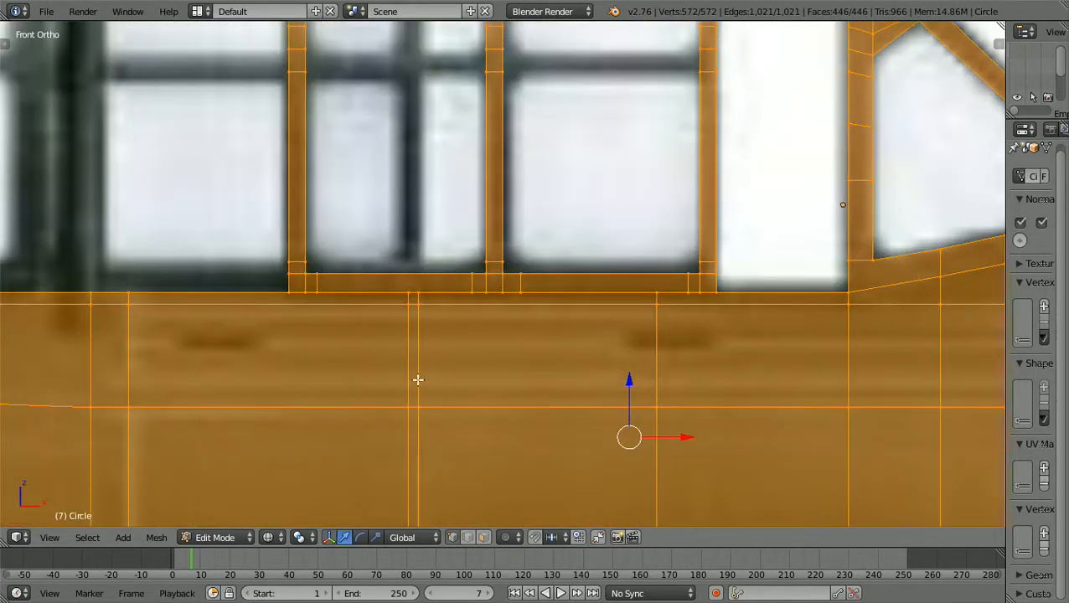
scroll(418, 380, down, 1)
key(a)
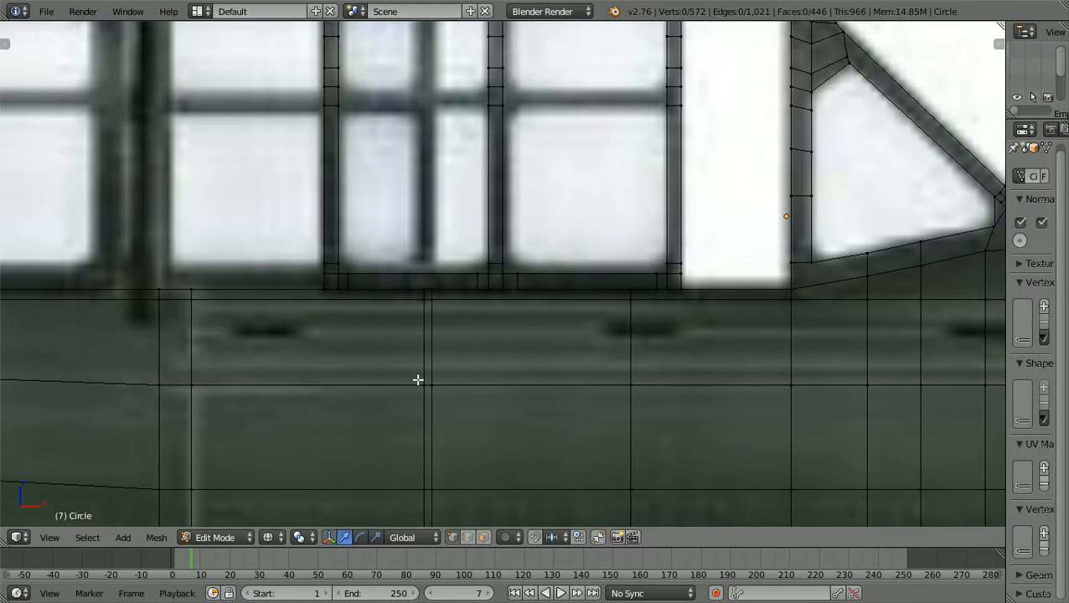
shift+scroll(418, 380, up, 5)
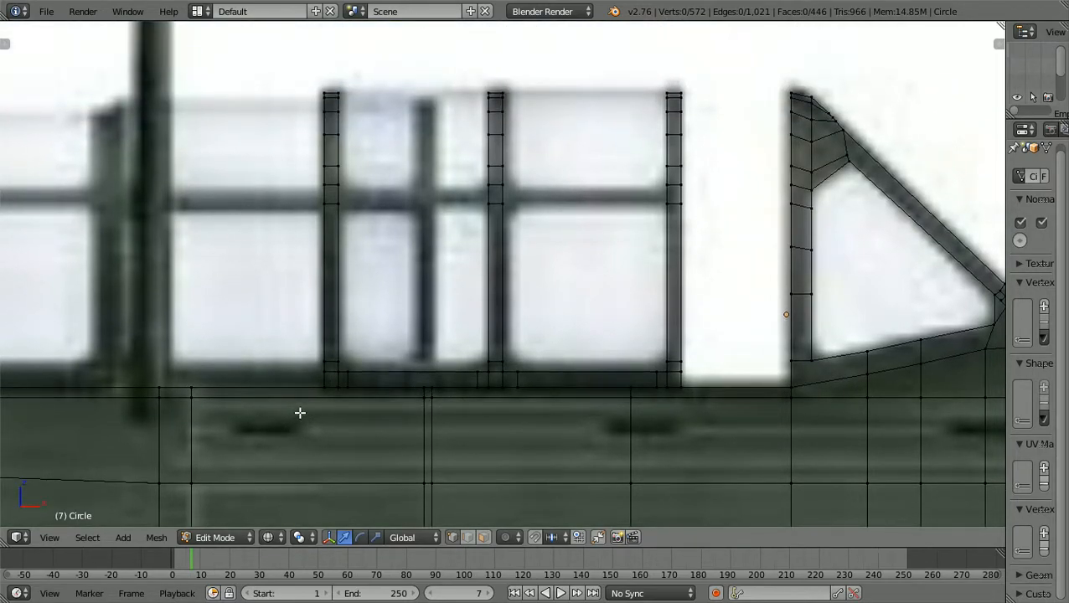
key(b)
drag(301, 416, 376, 58)
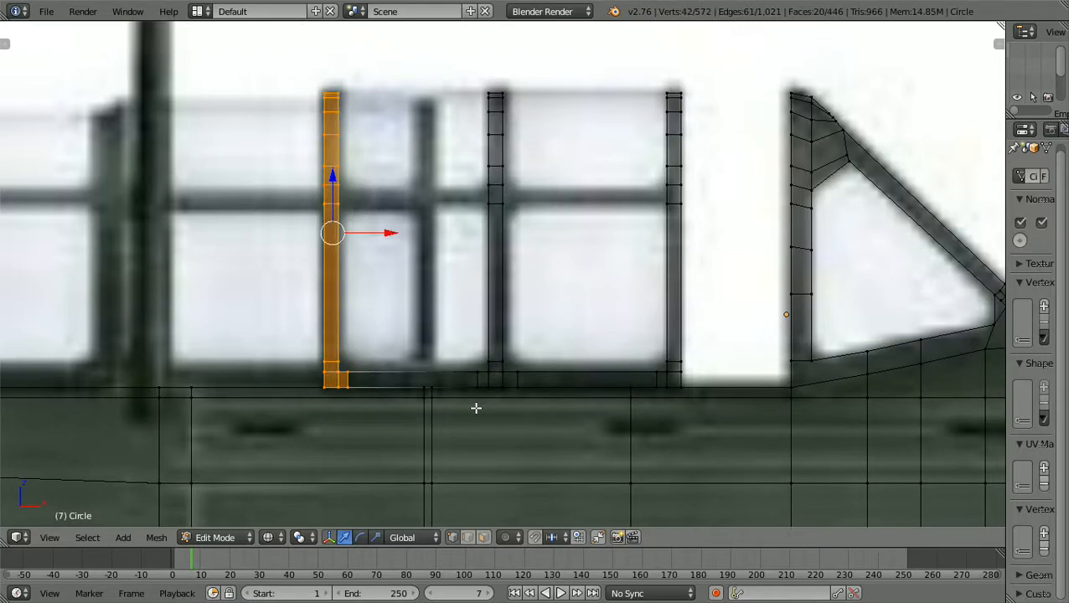
key(b)
drag(468, 412, 543, 88)
key(b)
drag(649, 414, 713, 88)
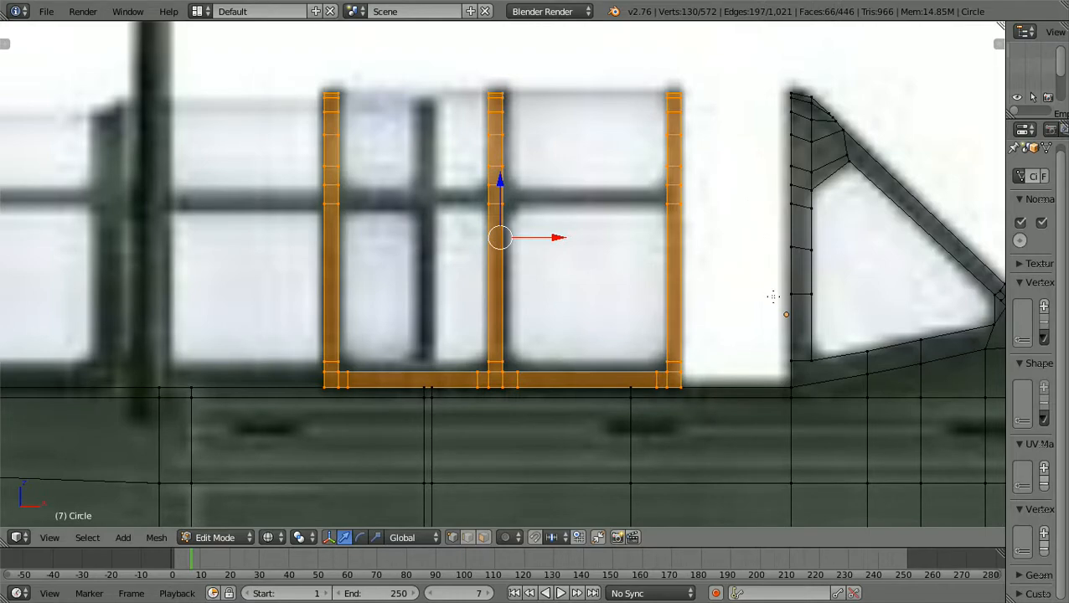
- Move the selected canopy frame forward about 0.2913 along the X axis, bringing its front hoop up to the windscreen's rear edge
key(g)
key(x)
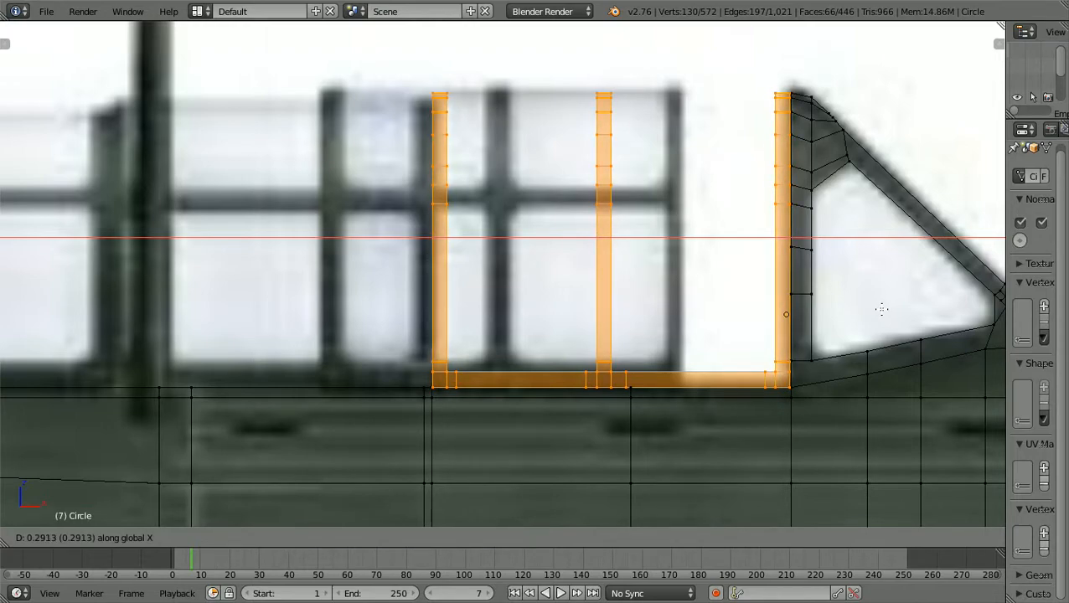
click(881, 309)
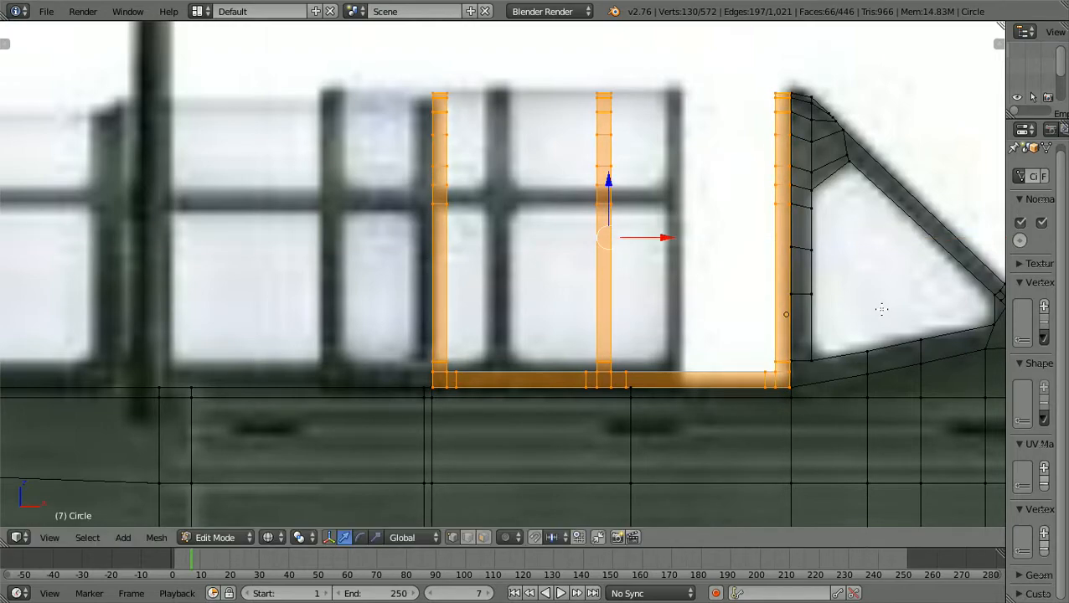
- Nudge the canopy frame further along the X axis to close most of the small gap between front hoop and windscreen
scroll(882, 309, up, 7)
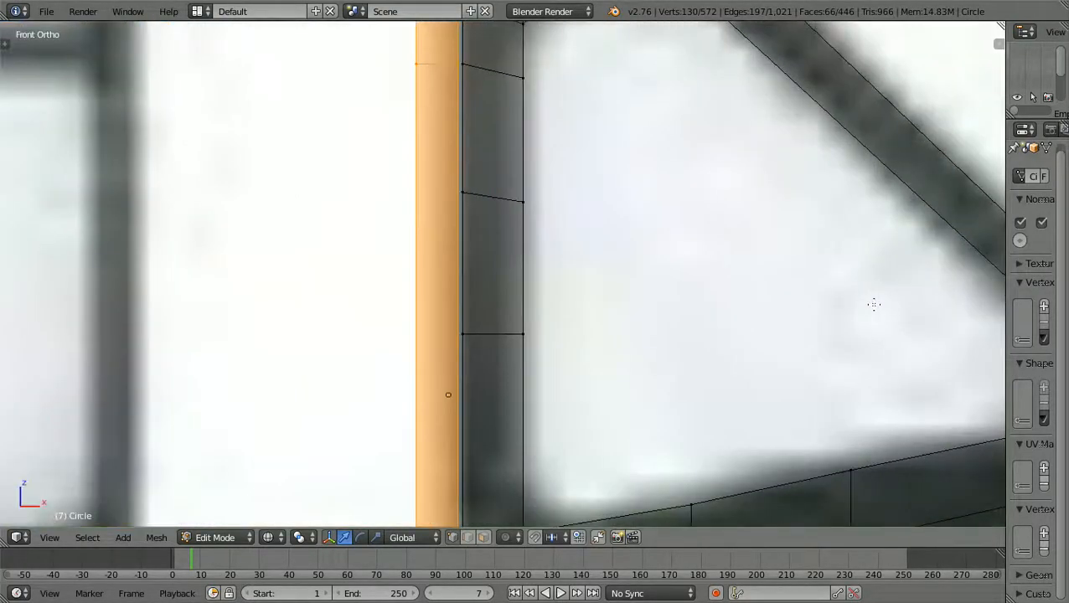
scroll(874, 304, up, 8)
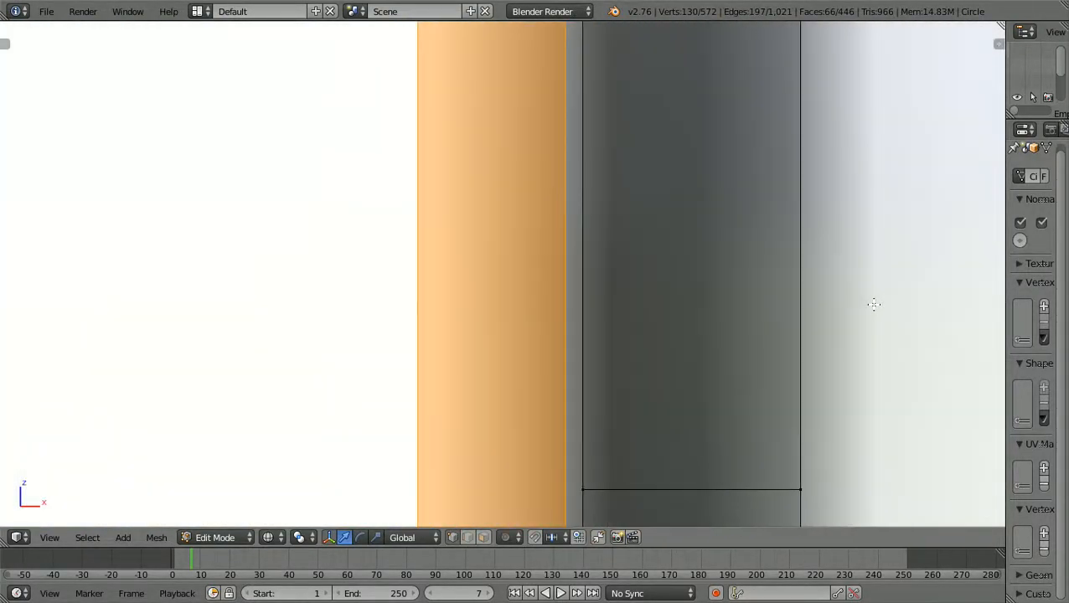
scroll(874, 304, up, 5)
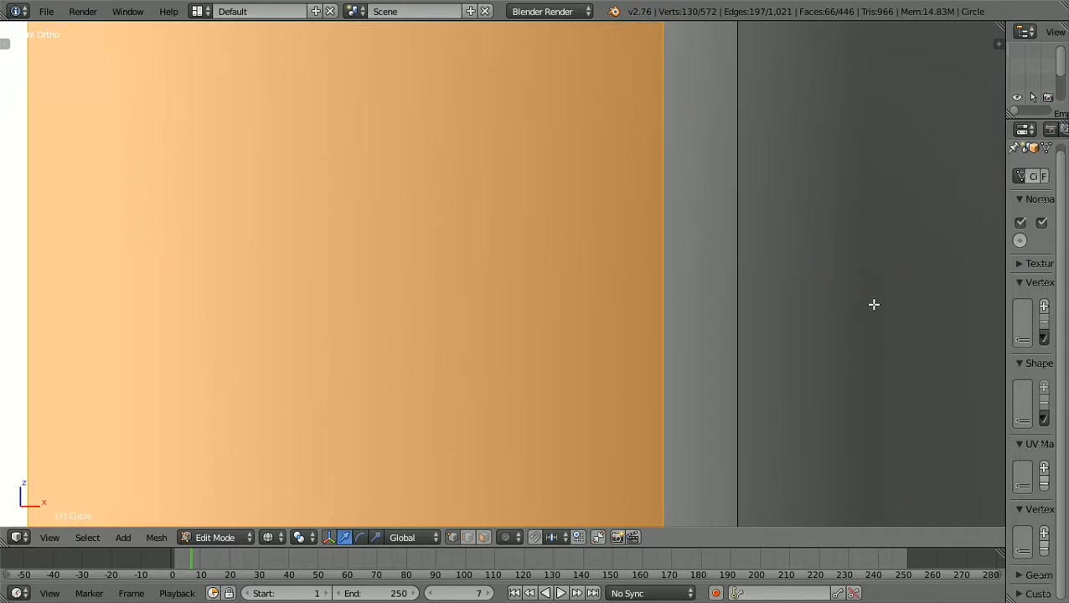
scroll(874, 304, up, 2)
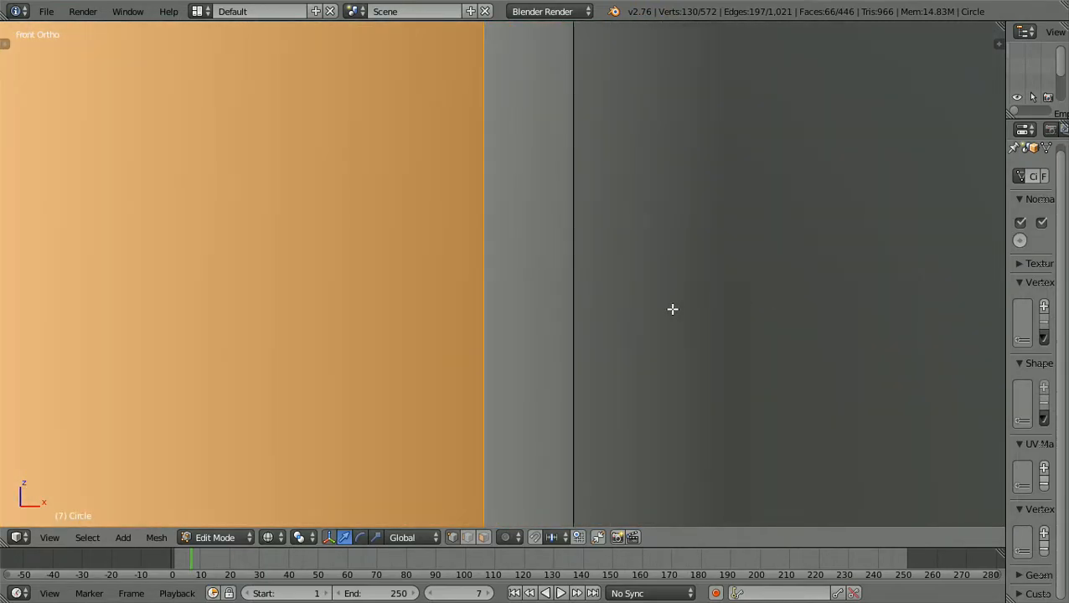
key(g)
key(x)
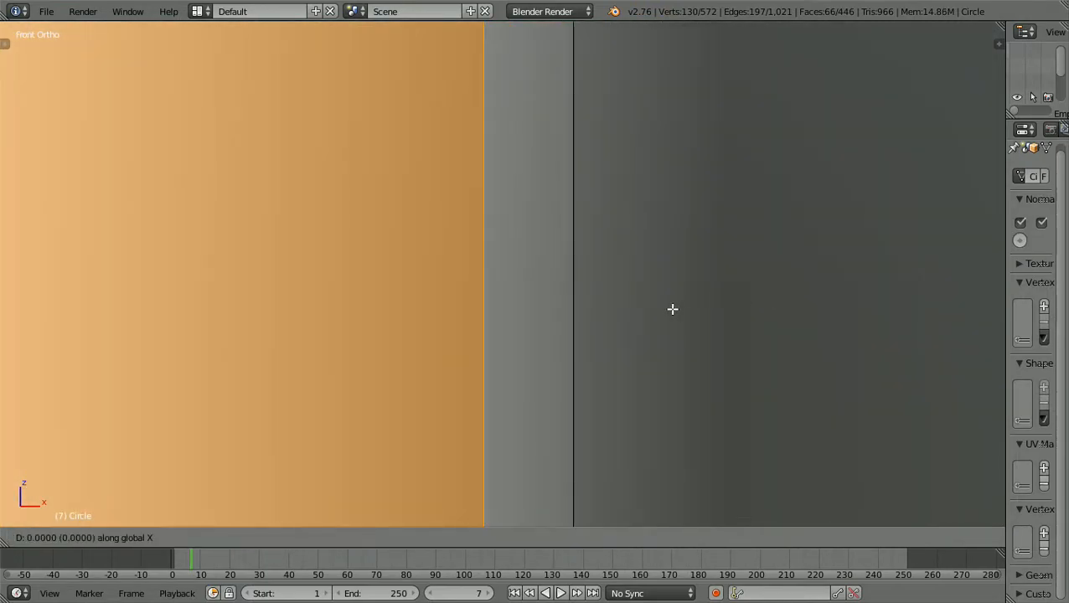
click(761, 337)
- Shift the canopy frame about 0.0001 along the X axis so its front hoop sits exactly on the windscreen's rear edge
scroll(761, 337, up, 7)
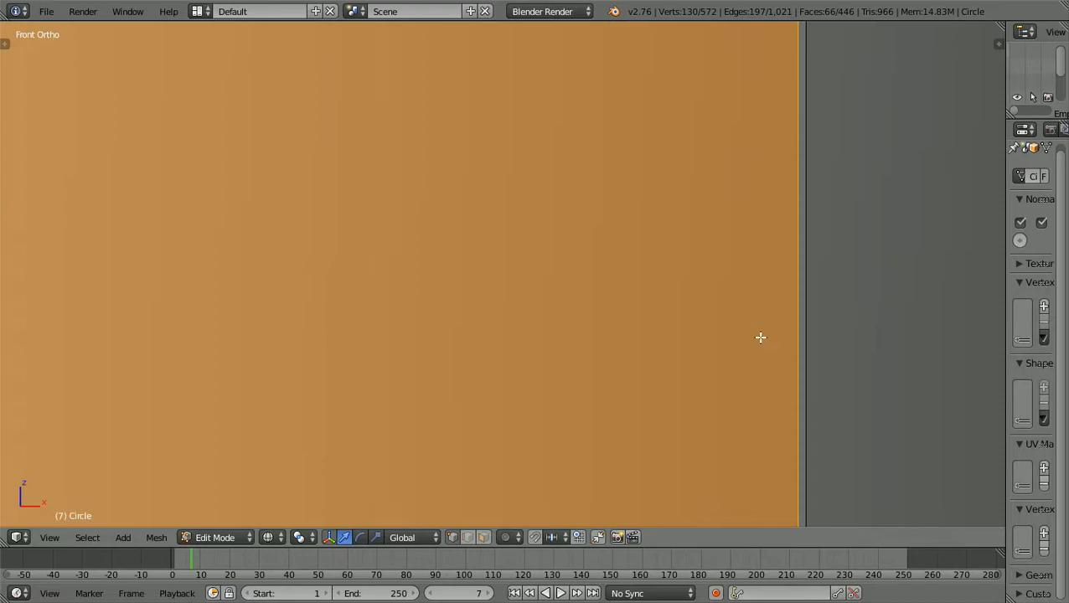
ctrl+scroll(760, 337, up, 12)
scroll(747, 329, up, 5)
scroll(748, 329, up, 1)
ctrl+scroll(748, 329, down, 4)
scroll(749, 330, up, 5)
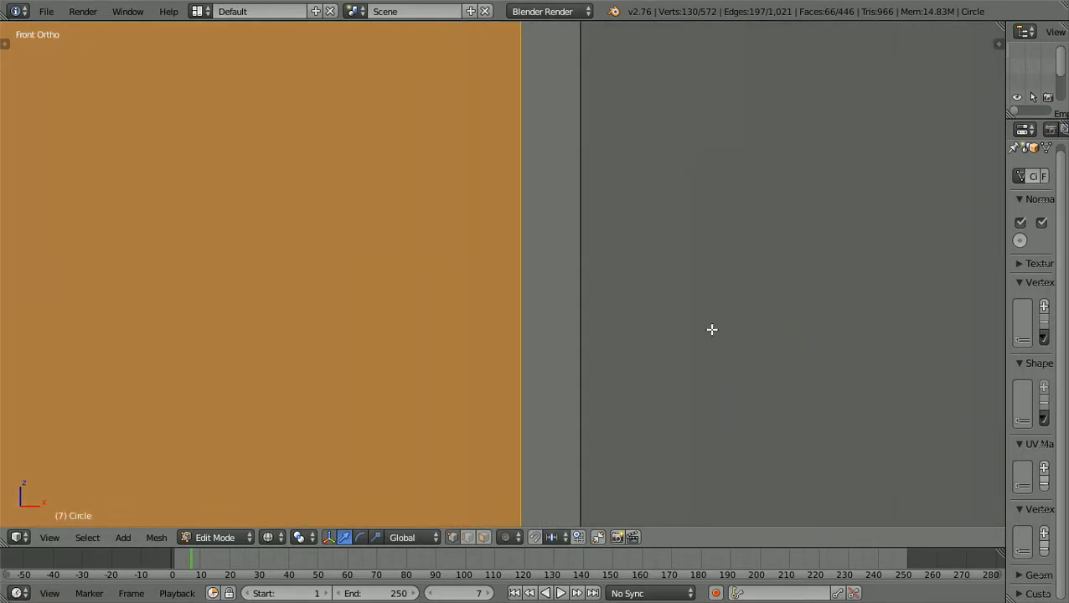
key(g)
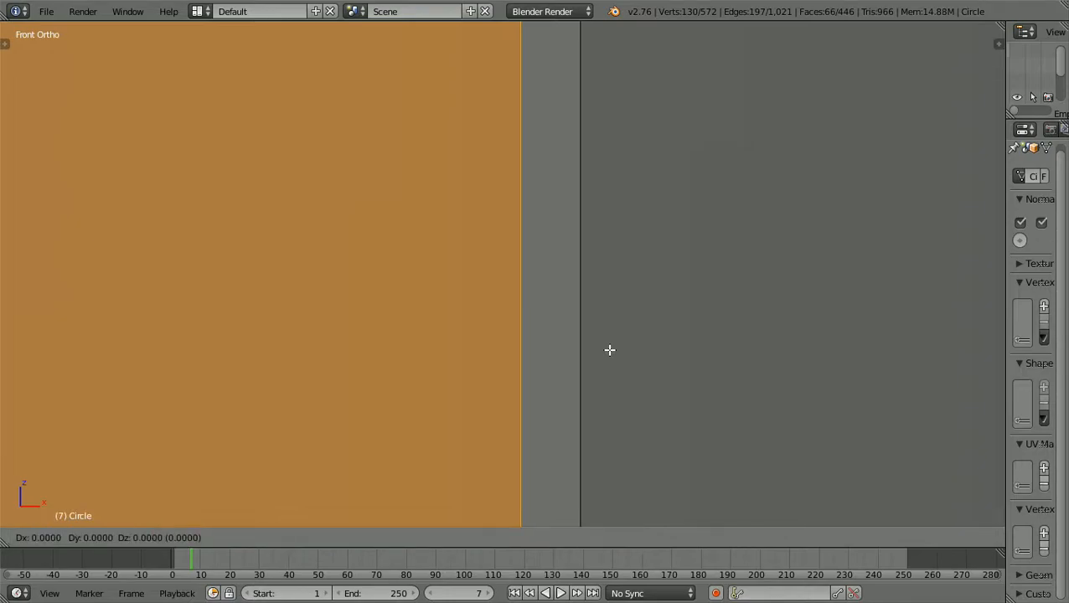
key(x)
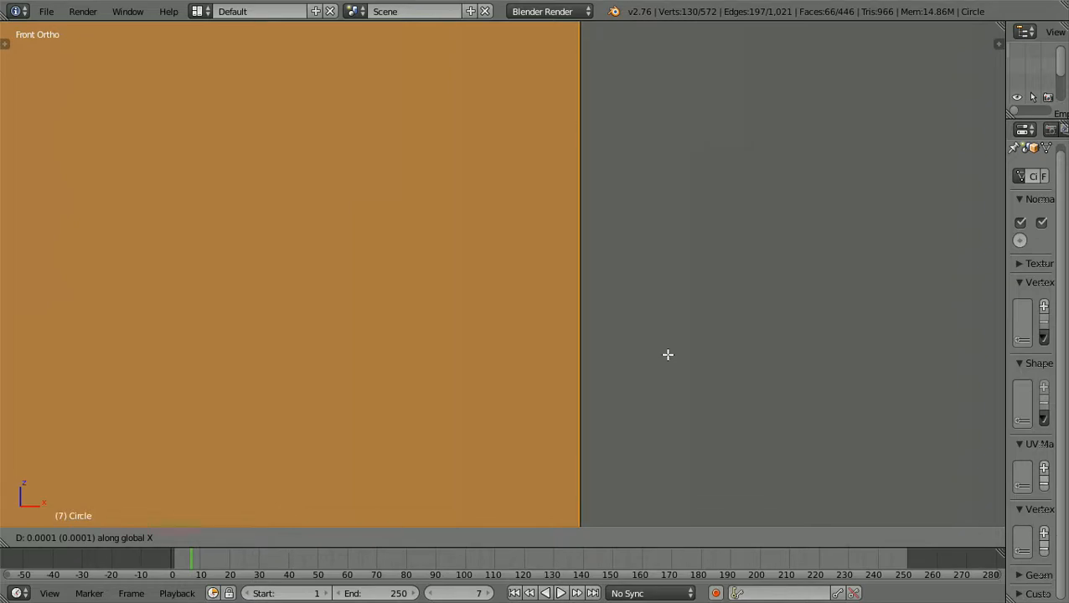
click(668, 354)
scroll(668, 354, down, 20)
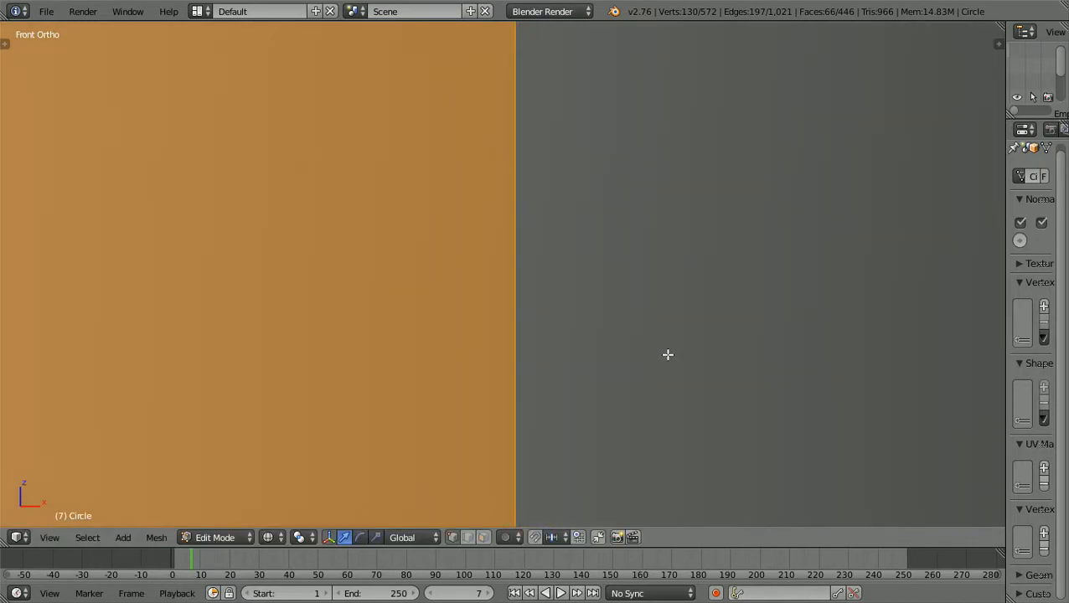
scroll(663, 352, down, 10)
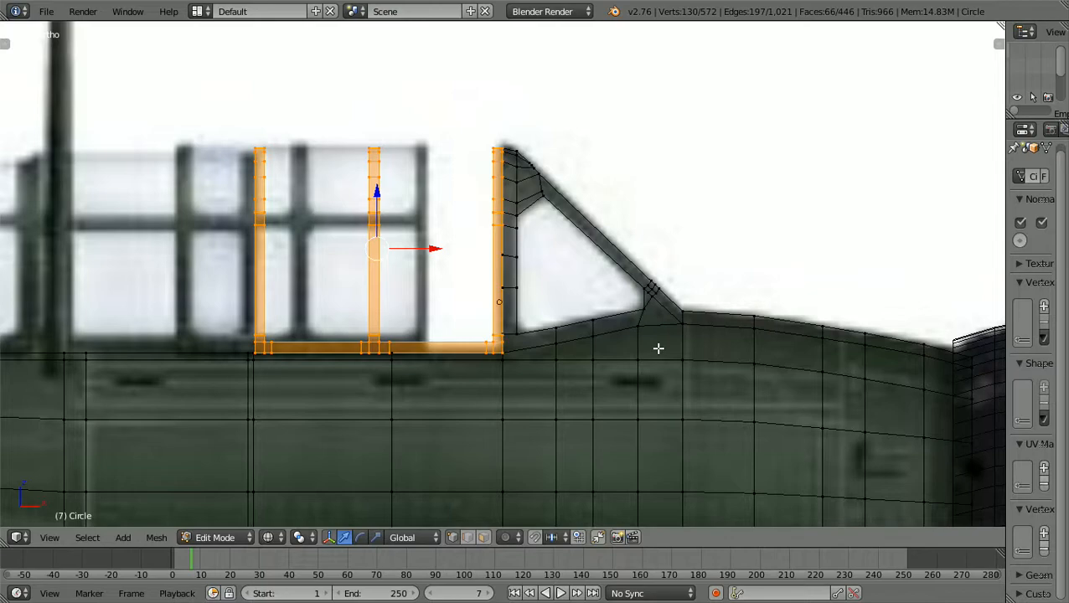
scroll(659, 348, down, 3)
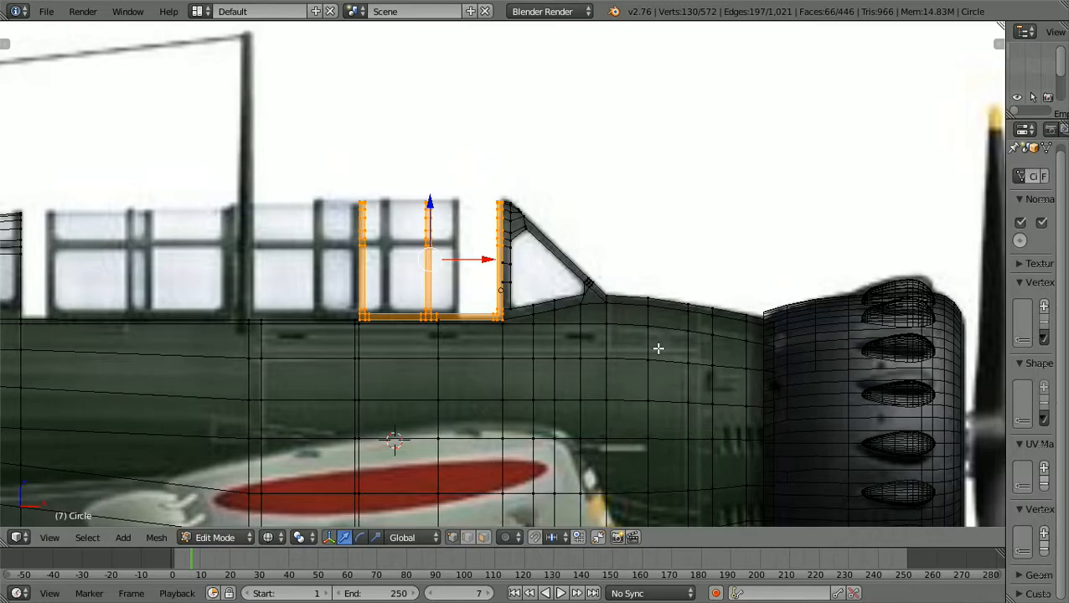
- Examine the repositioned canopy frame from the top in wireframe, comparing its rails with the fuselage sills and the reference image
key(KP_7)
scroll(658, 349, up, 5)
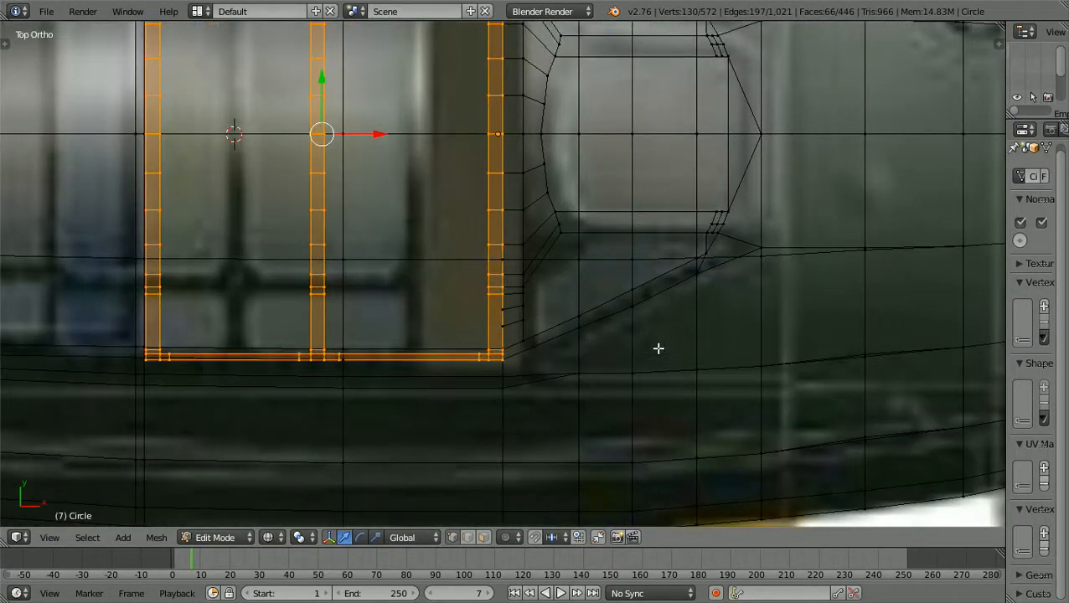
scroll(659, 349, up, 2)
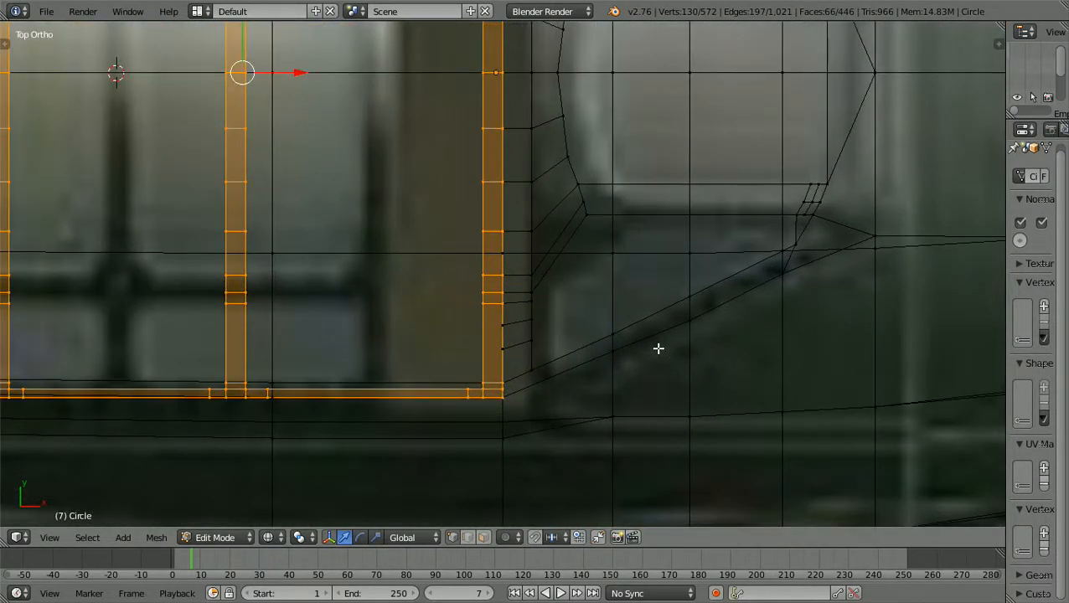
scroll(659, 349, down, 1)
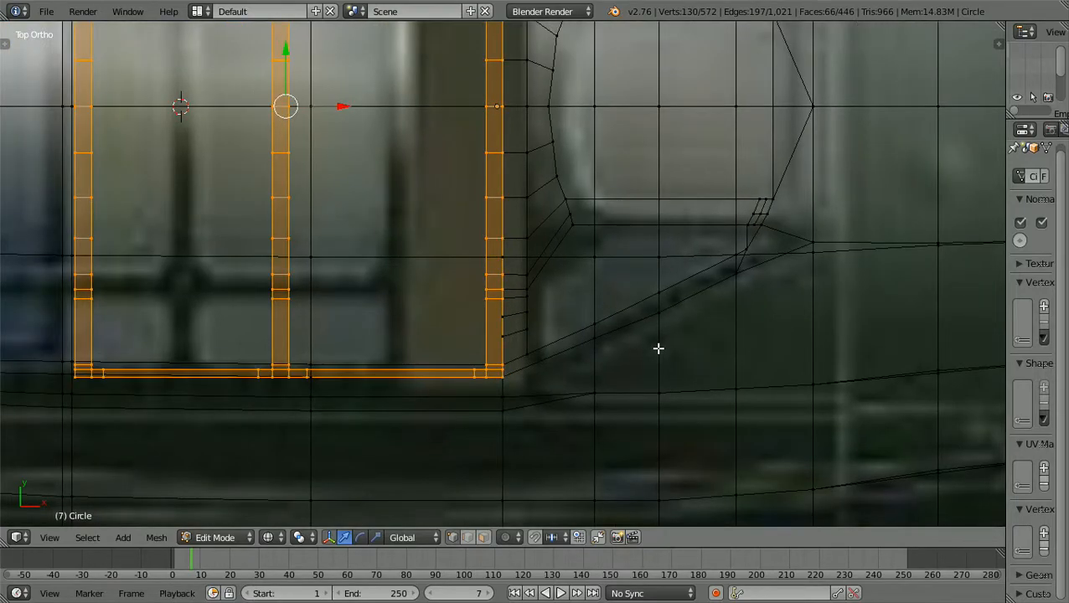
ctrl+scroll(659, 349, down, 9)
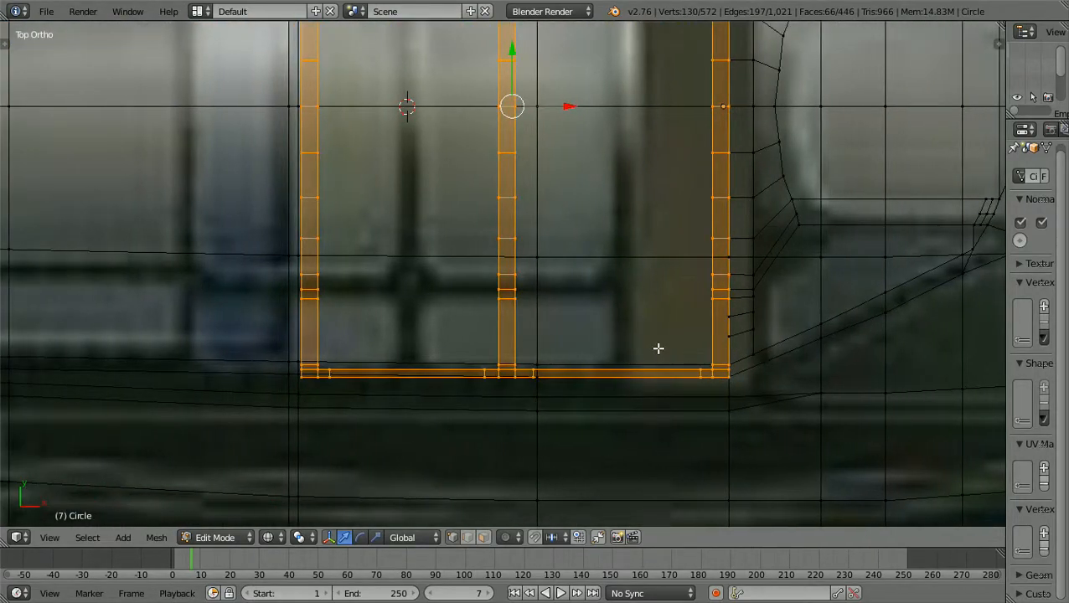
ctrl+scroll(659, 348, down, 2)
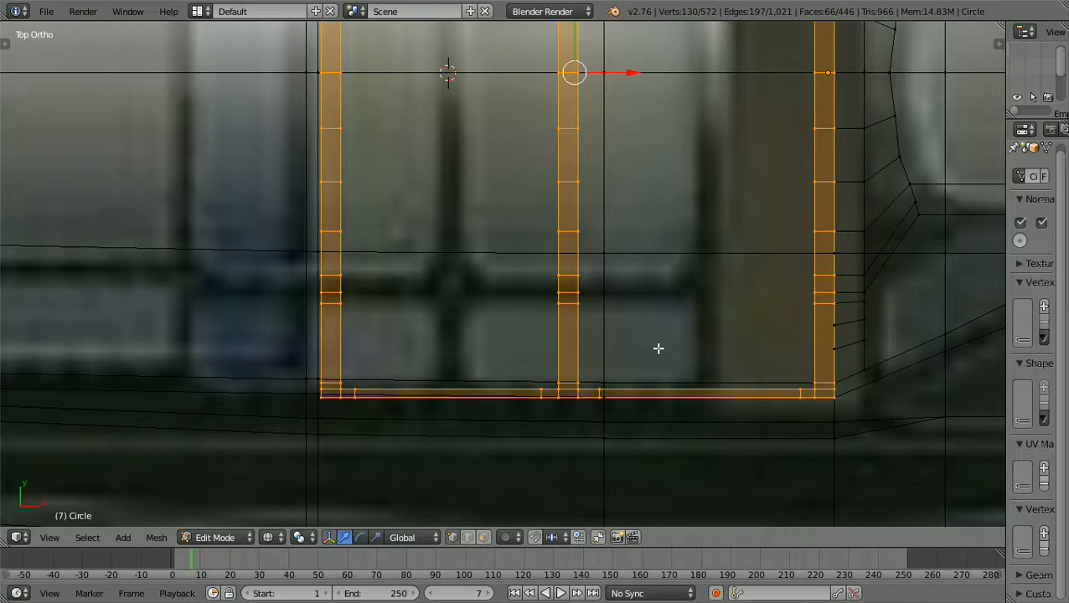
scroll(659, 349, down, 2)
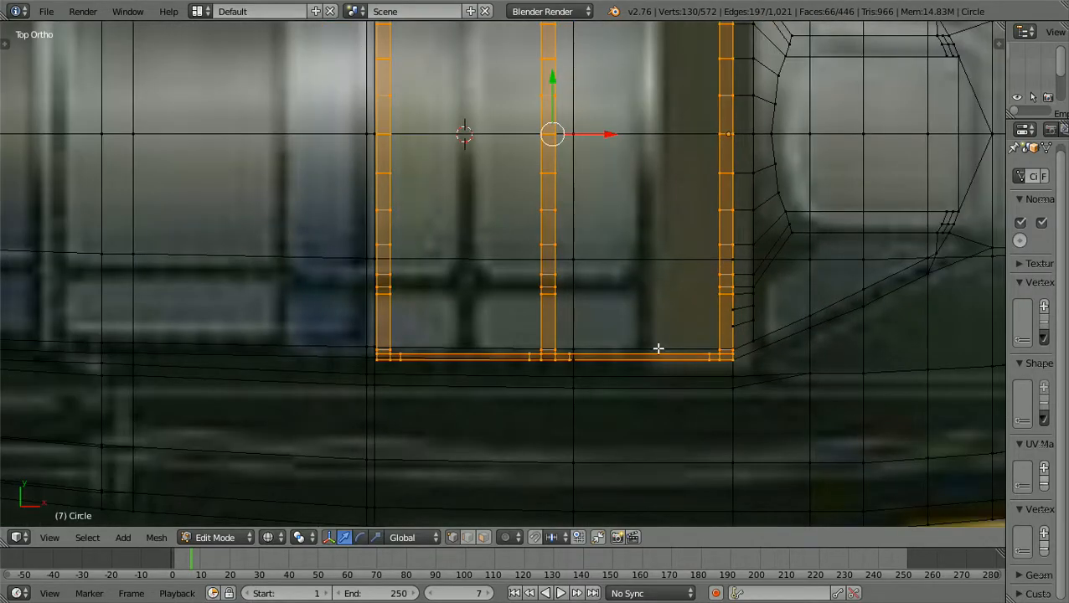
shift+scroll(659, 348, up, 5)
ctrl+scroll(658, 349, down, 3)
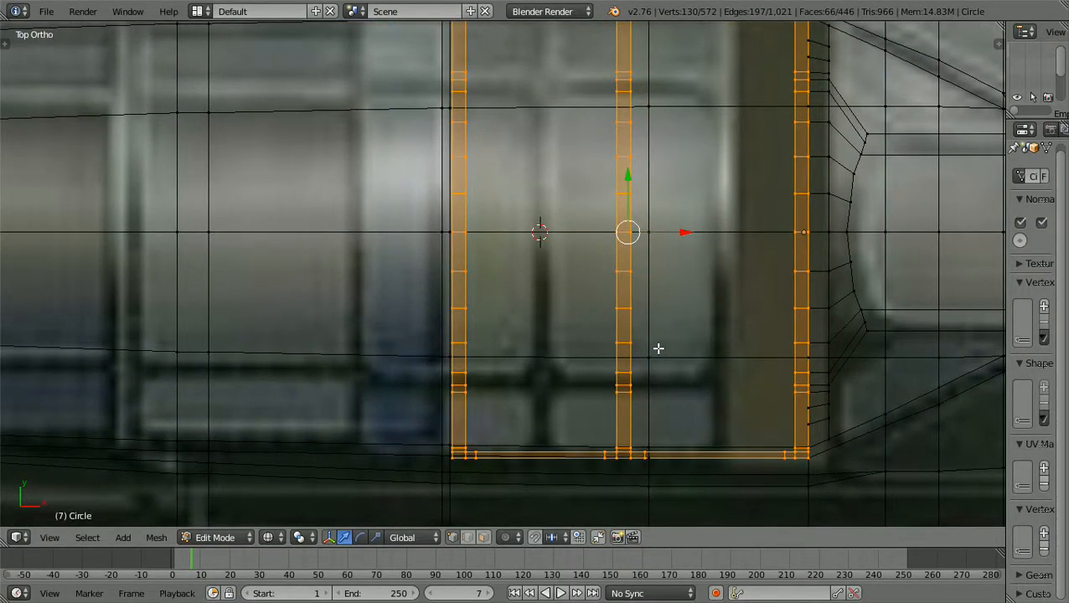
scroll(659, 349, down, 1)
shift+scroll(659, 348, up, 2)
scroll(658, 349, down, 2)
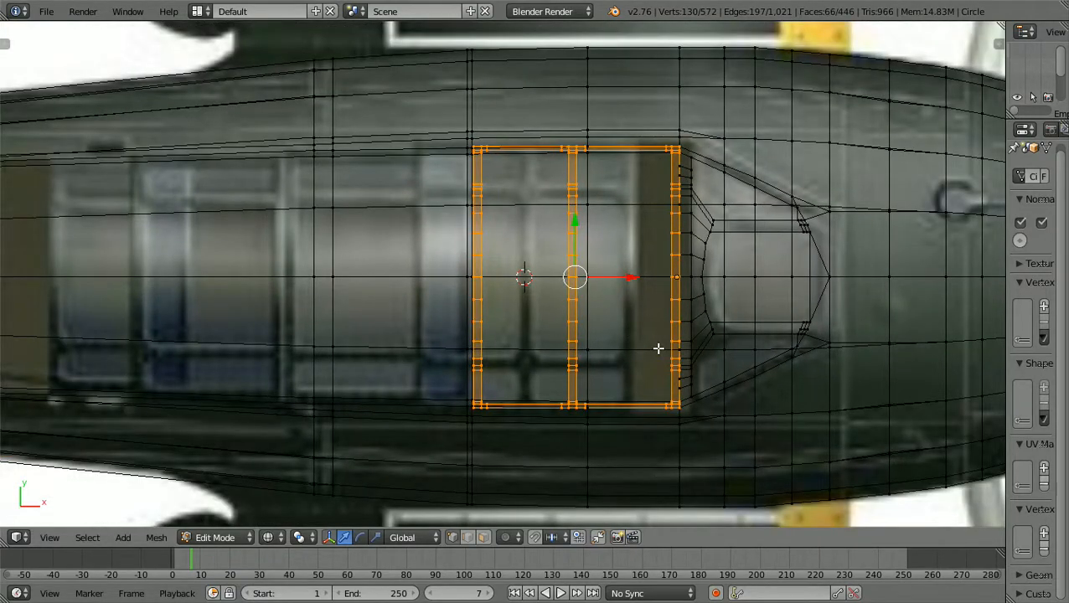
scroll(659, 349, up, 1)
scroll(659, 349, down, 1)
scroll(659, 349, up, 1)
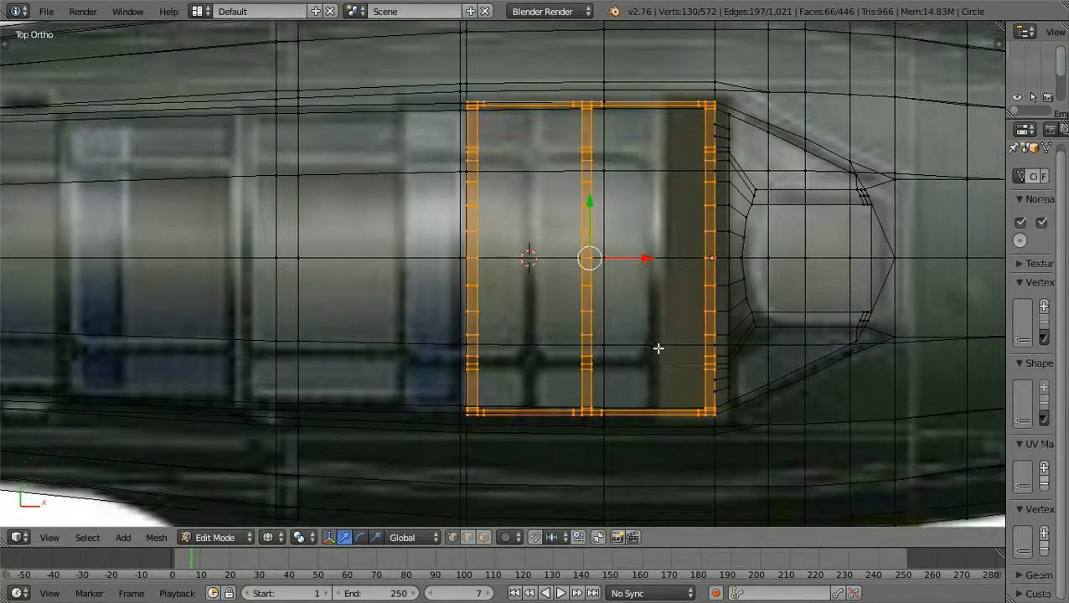
shift+scroll(659, 349, down, 2)
- In solid shading with everything else deselected, box-select the six fuselage sill vertices just behind the rear hoop on the negative Y side
key(z)
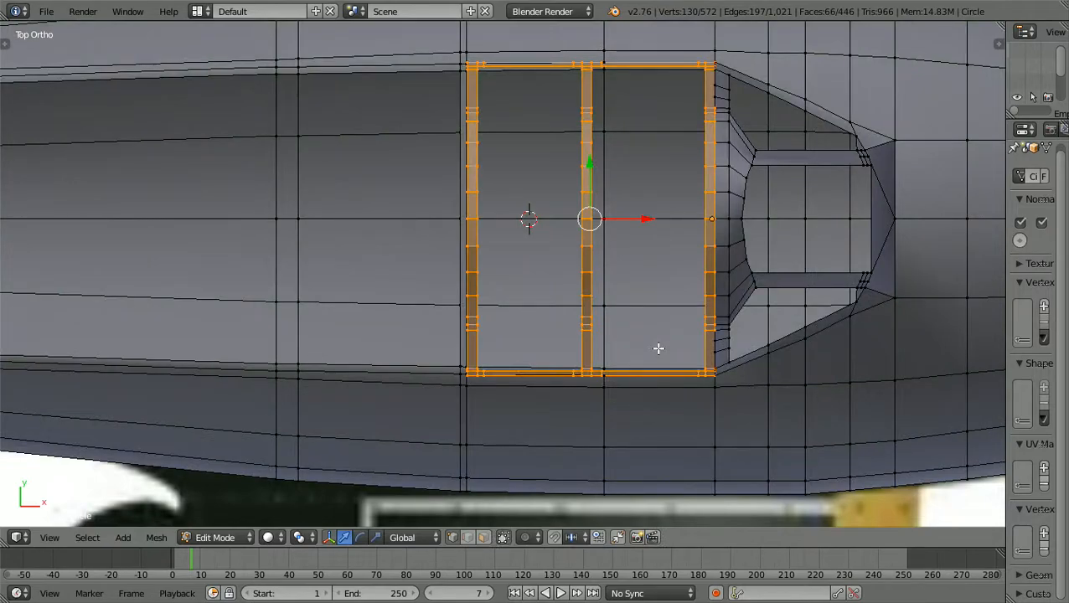
key(a)
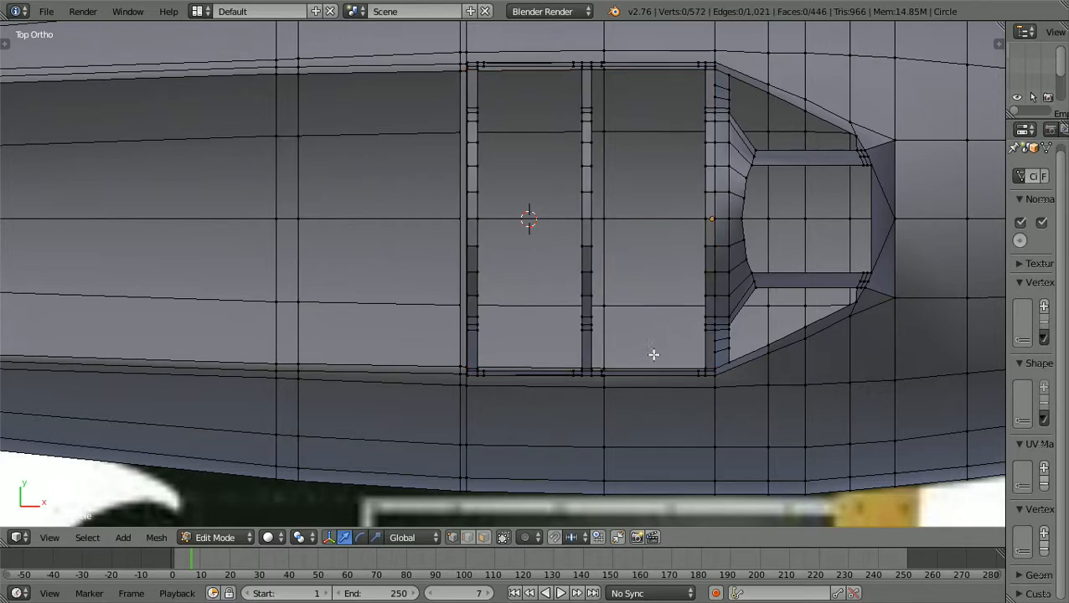
scroll(654, 354, up, 2)
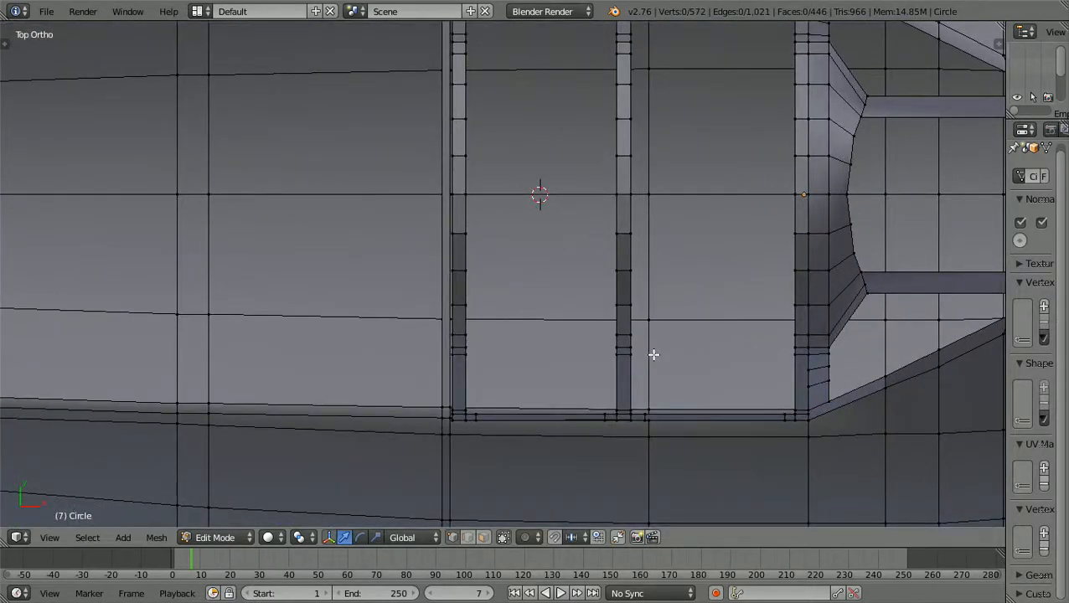
ctrl+scroll(654, 355, down, 5)
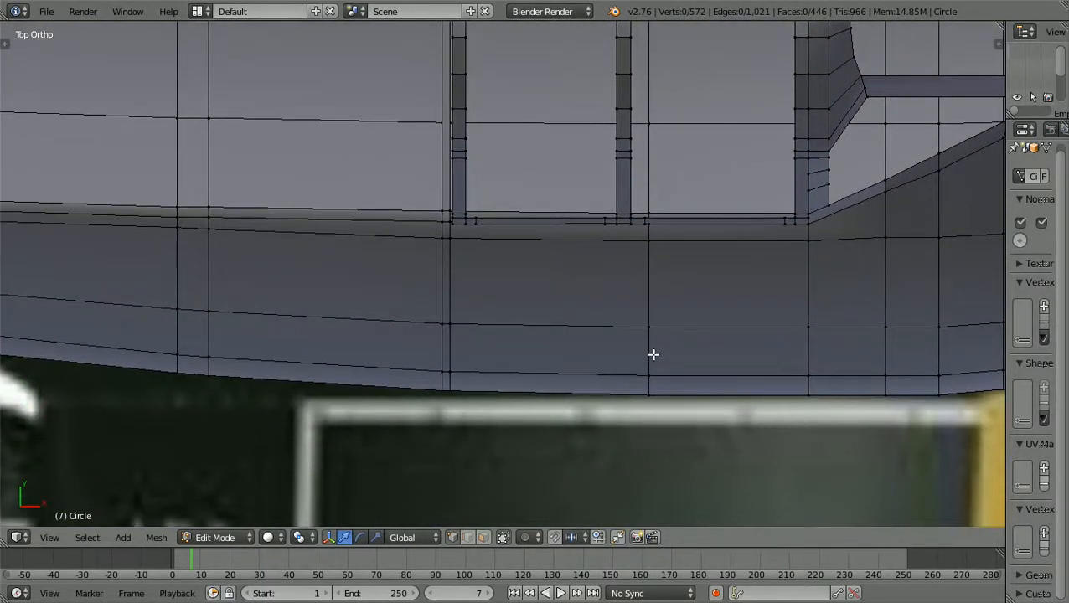
scroll(654, 355, up, 3)
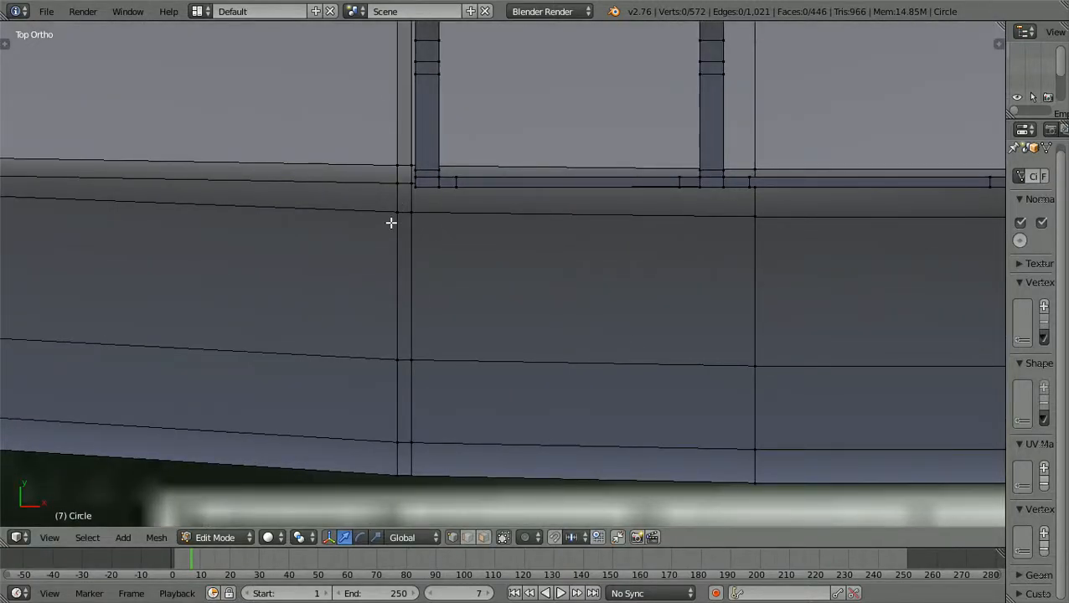
scroll(390, 222, up, 2)
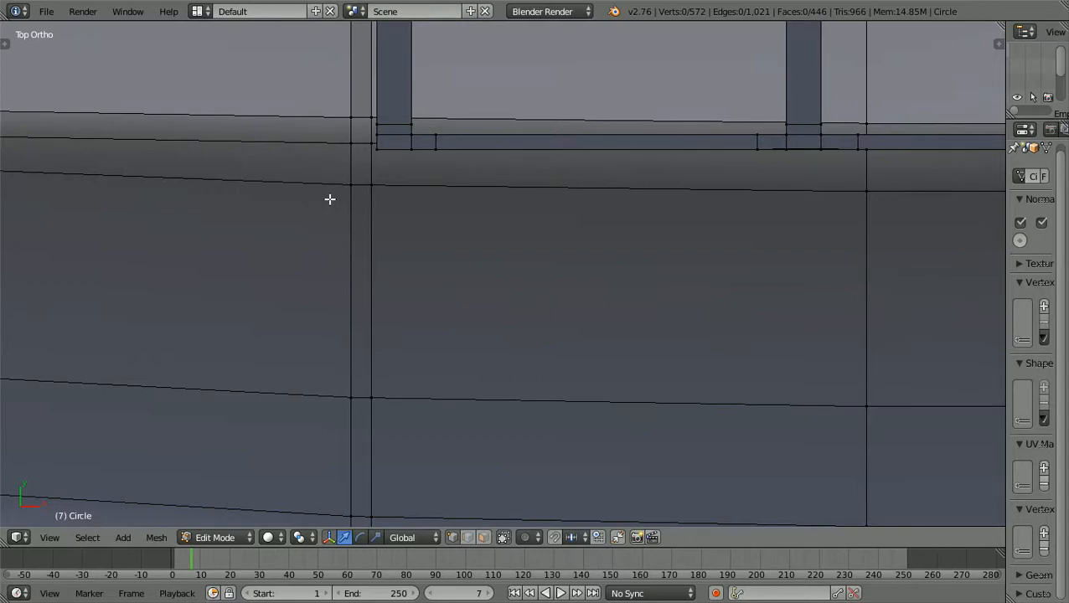
key(b)
drag(330, 199, 370, 102)
- Add the matching six sill vertices behind the rear hoop on the positive Y side to the selection
scroll(375, 103, down, 4)
scroll(401, 128, down, 3)
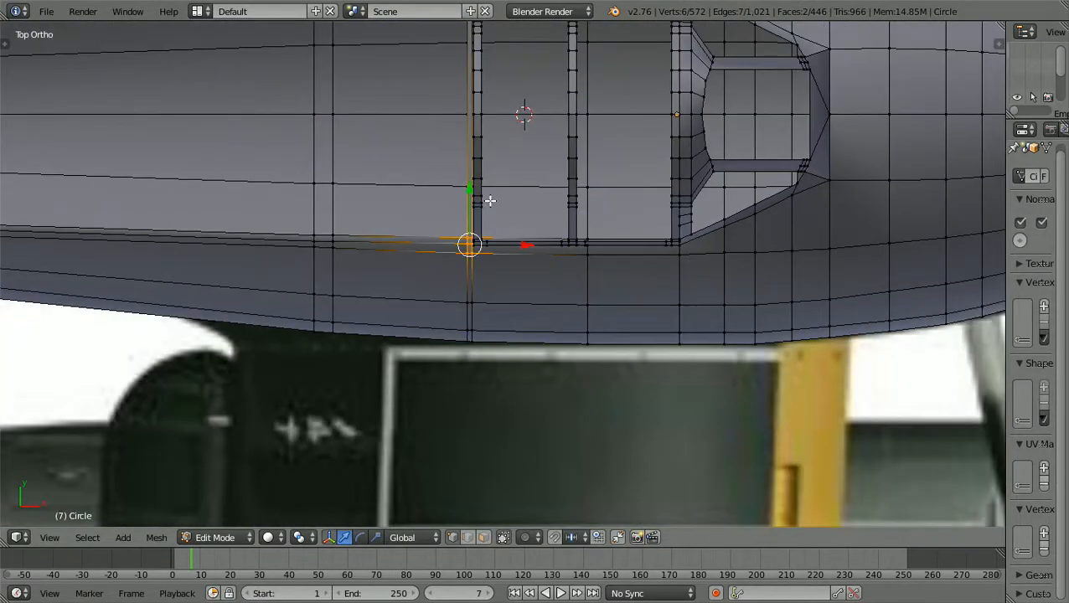
shift+scroll(489, 198, up, 4)
shift+scroll(490, 201, up, 2)
scroll(490, 201, up, 6)
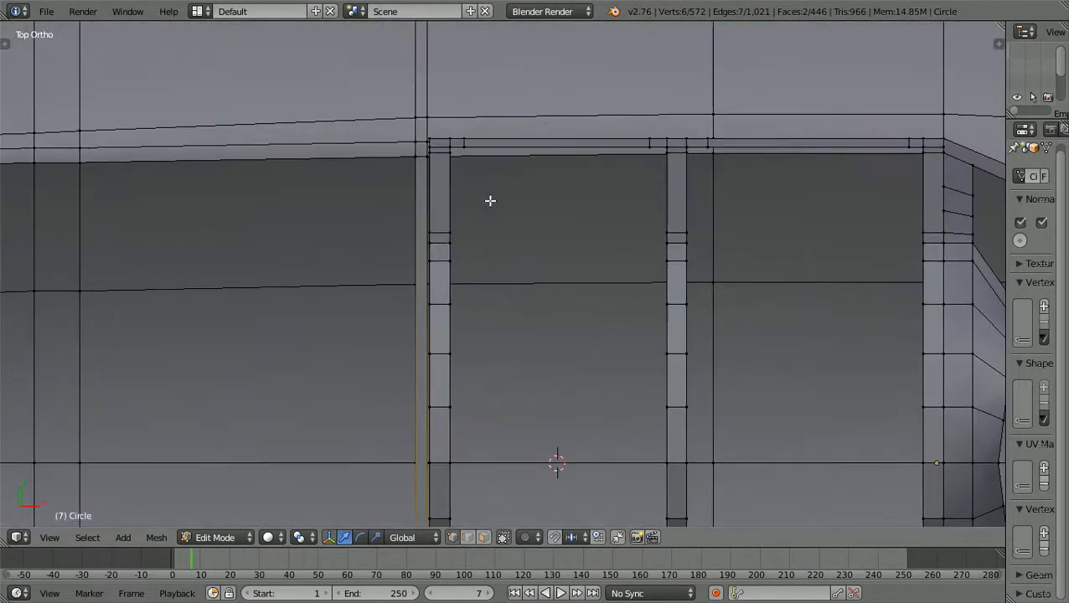
scroll(490, 202, up, 2)
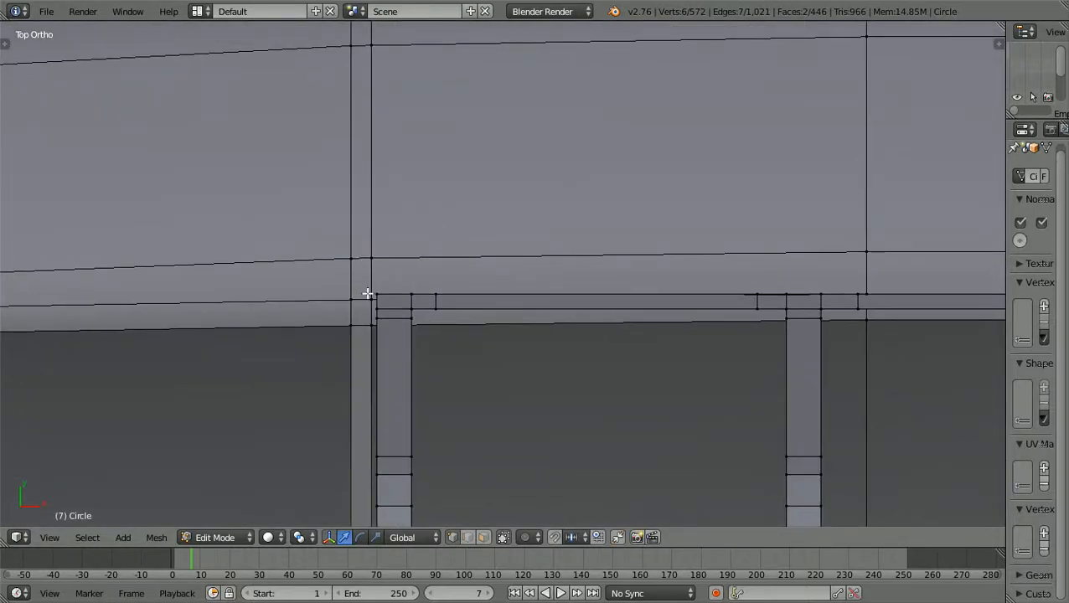
key(b)
drag(338, 333, 371, 241)
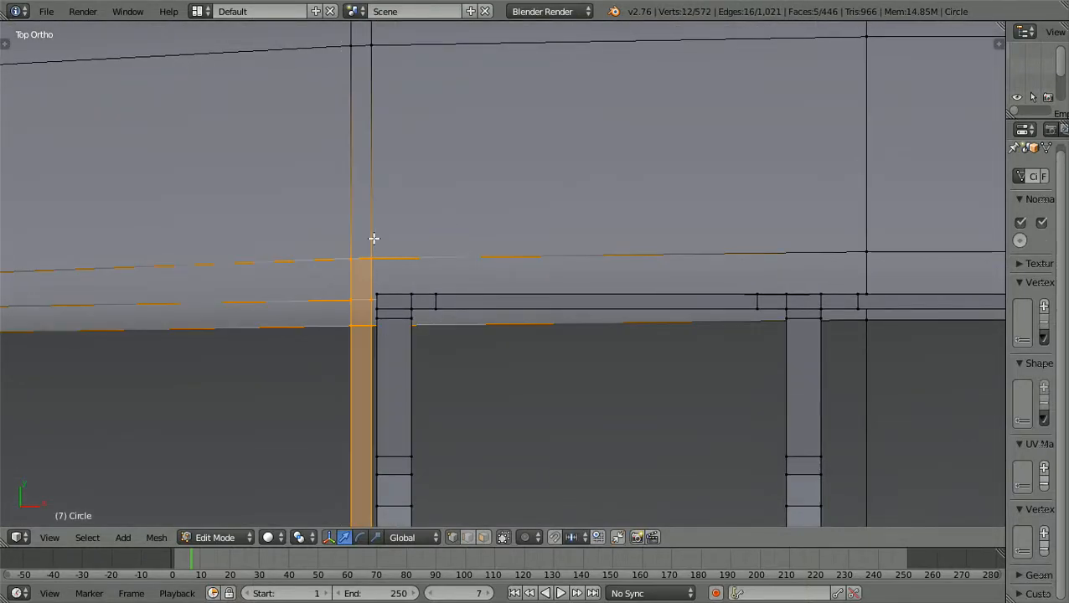
- Scale the selected sill vertices on both sides by about 1.0104 along the global Y axis, bringing them out towards the canopy frame's rails
scroll(374, 238, up, 1)
scroll(439, 361, up, 1)
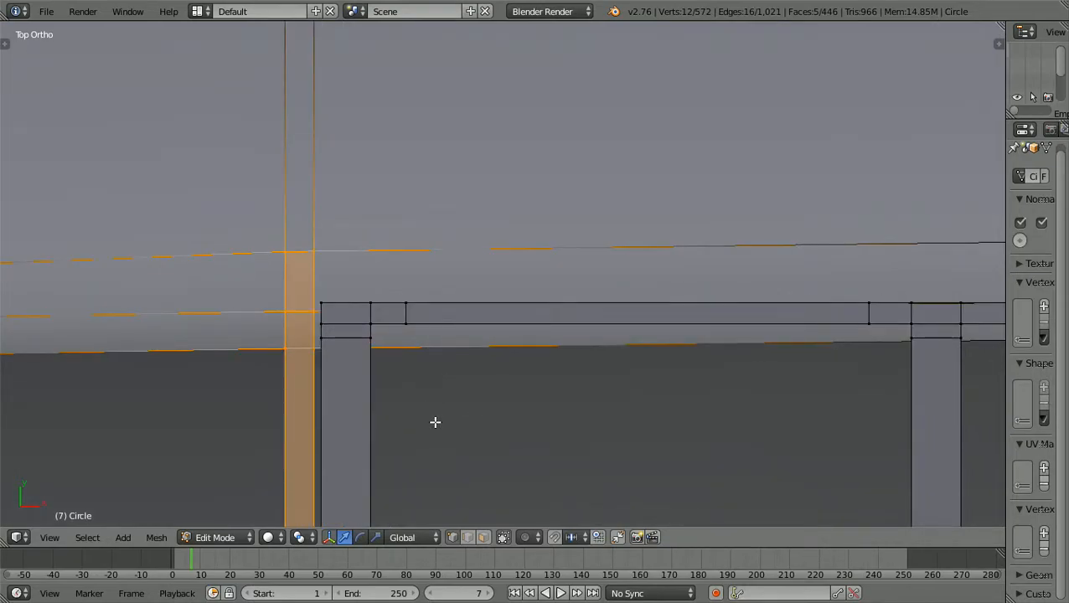
key(s)
key(y)
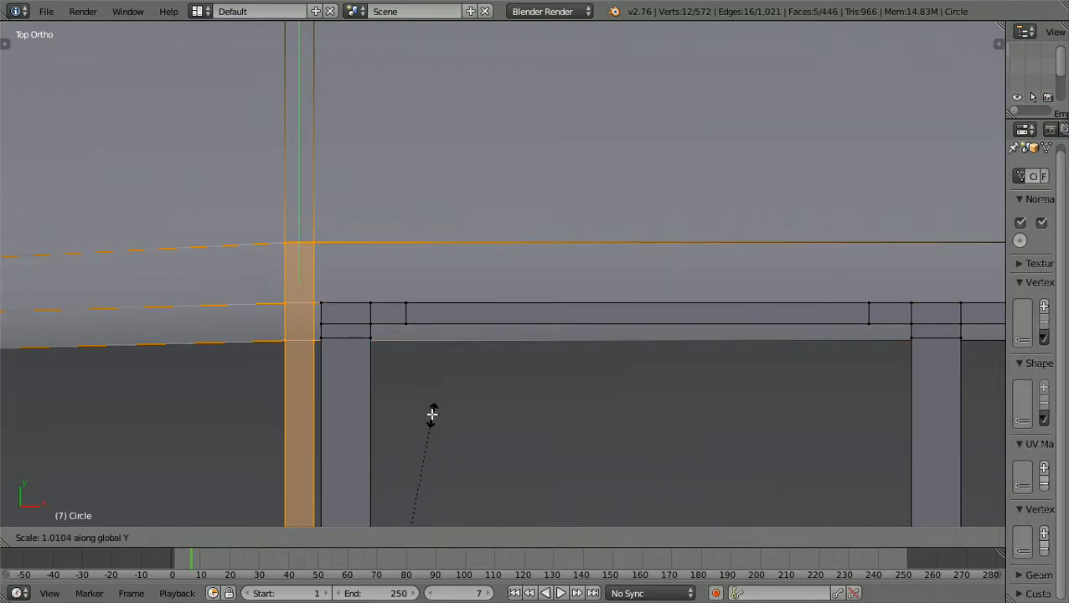
click(432, 414)
- Fine-scale the same sill vertices by about 1.0003 along Y so the sill edge meets the outer rear corner of the canopy frame
ctrl+scroll(431, 414, left, 4)
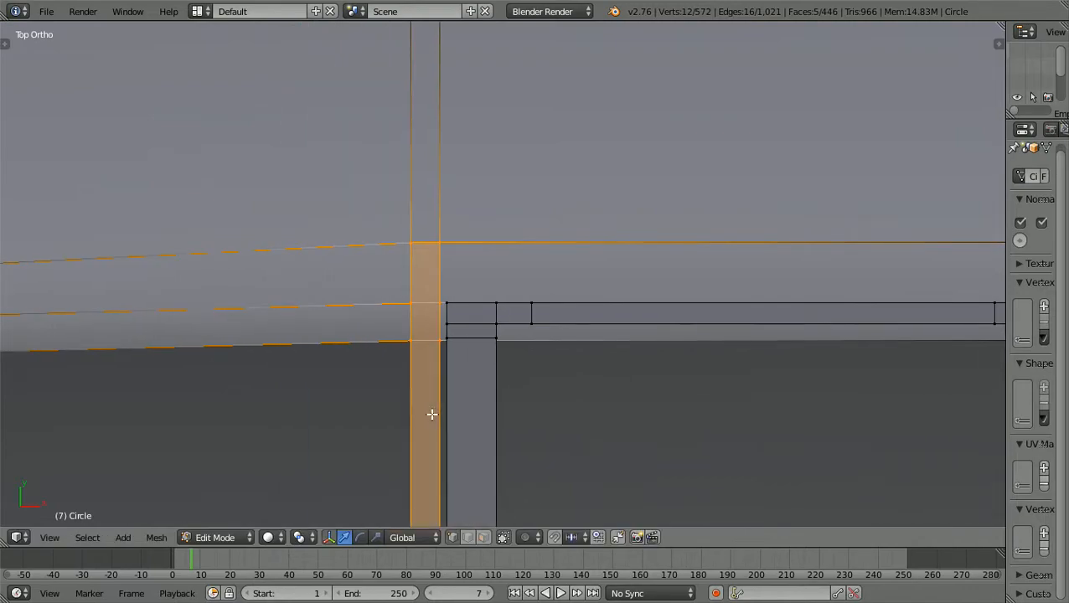
scroll(432, 415, up, 3)
scroll(432, 414, up, 1)
shift+scroll(432, 414, down, 3)
scroll(432, 414, up, 4)
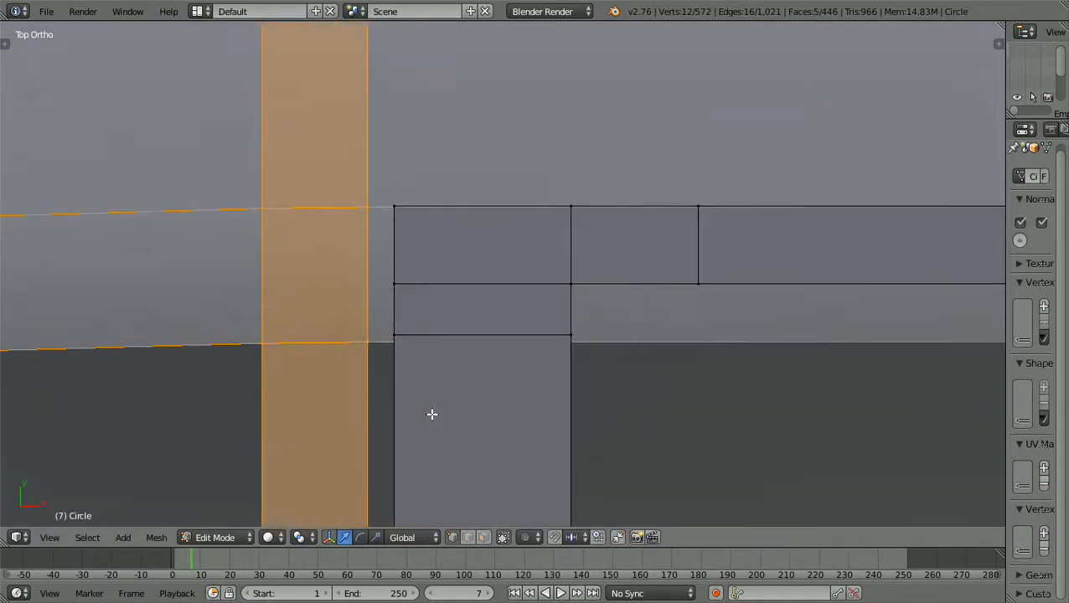
ctrl+scroll(432, 414, left, 4)
scroll(504, 400, up, 4)
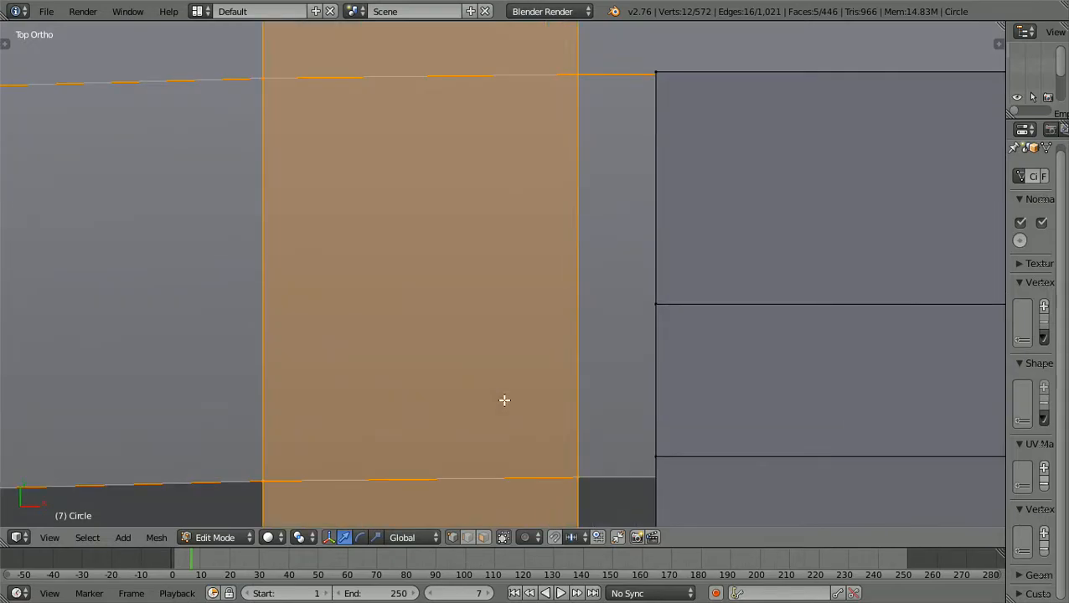
shift+scroll(504, 400, up, 2)
scroll(504, 400, up, 3)
ctrl+scroll(503, 400, right, 3)
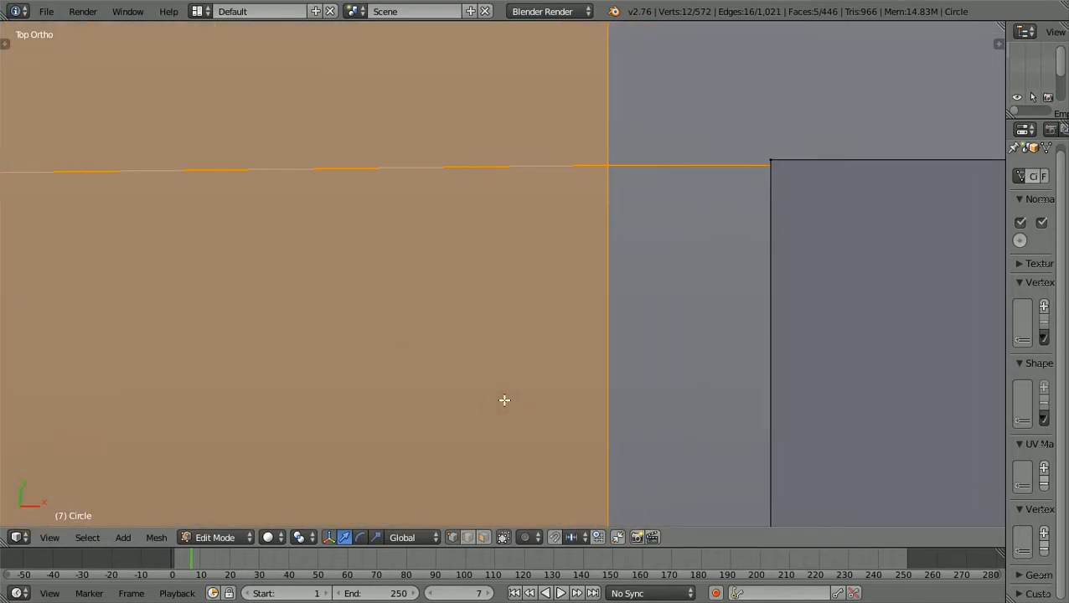
ctrl+scroll(504, 401, right, 2)
scroll(503, 400, up, 4)
shift+scroll(504, 400, up, 4)
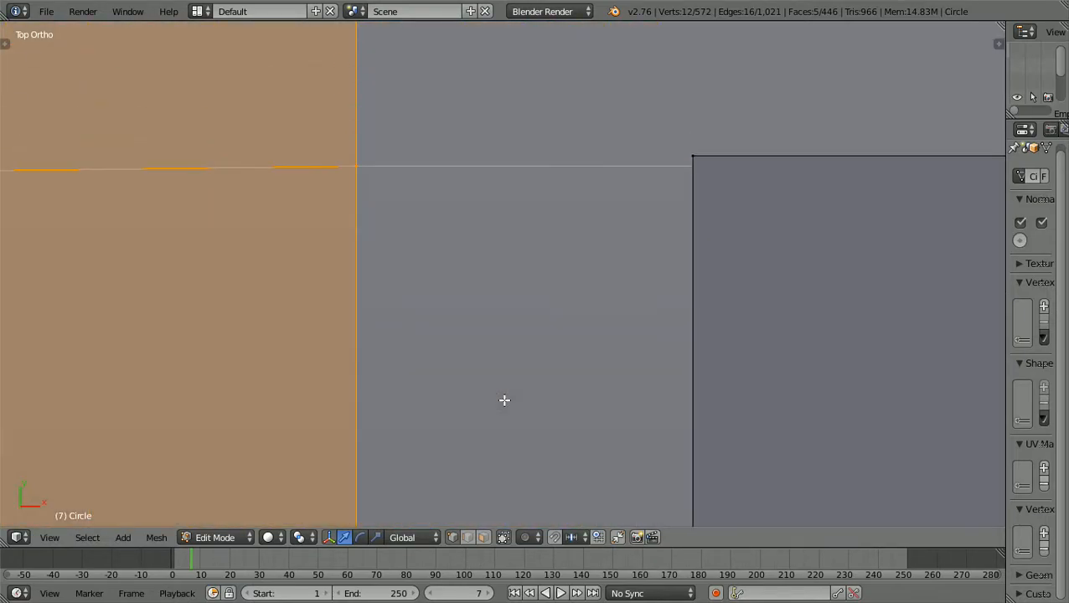
ctrl+scroll(504, 401, right, 3)
scroll(504, 400, up, 6)
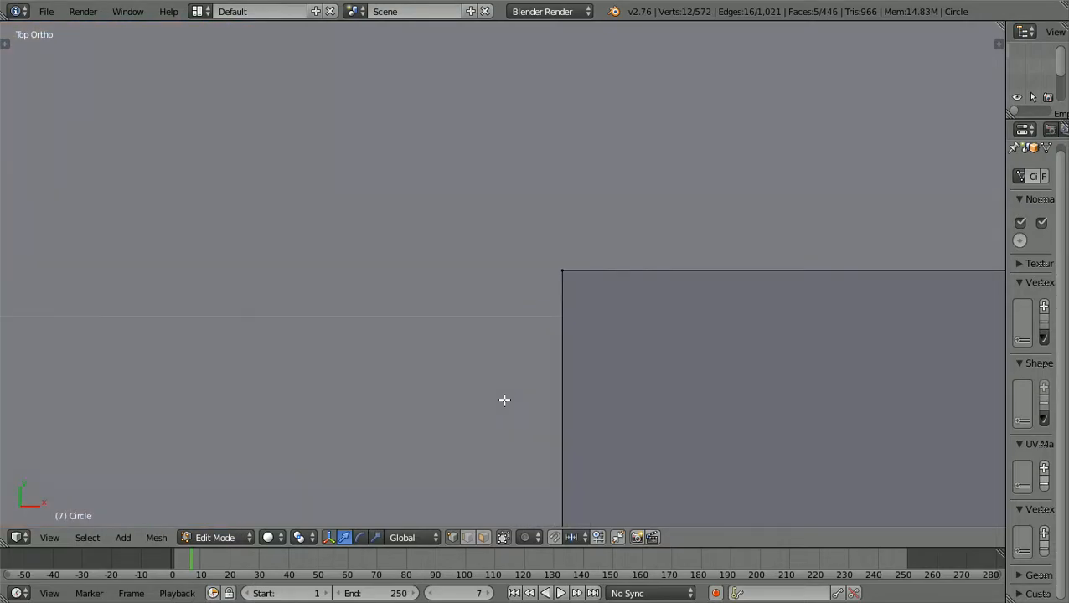
ctrl+scroll(504, 401, right, 2)
ctrl+scroll(504, 401, right, 2)
scroll(504, 401, up, 3)
ctrl+scroll(504, 401, right, 2)
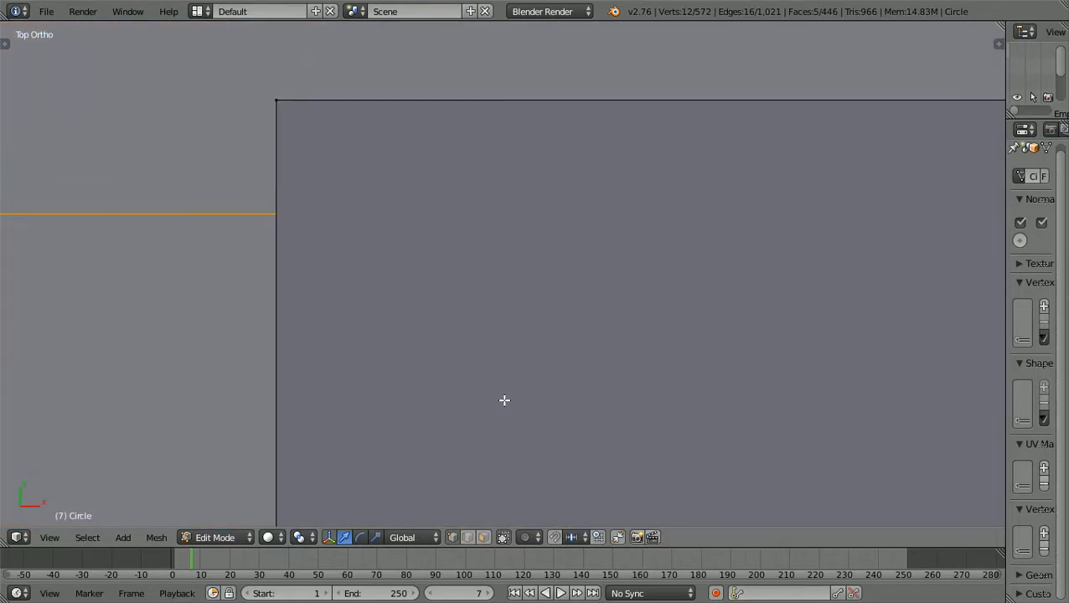
shift+scroll(504, 400, up, 3)
shift+scroll(503, 401, up, 1)
ctrl+scroll(504, 400, left, 5)
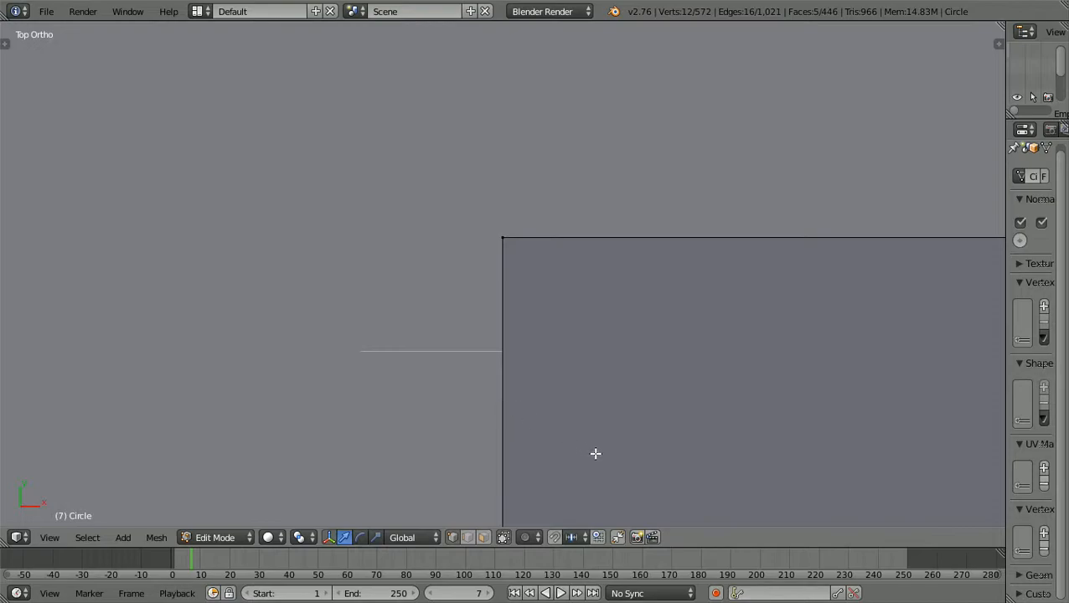
key(s)
key(y)
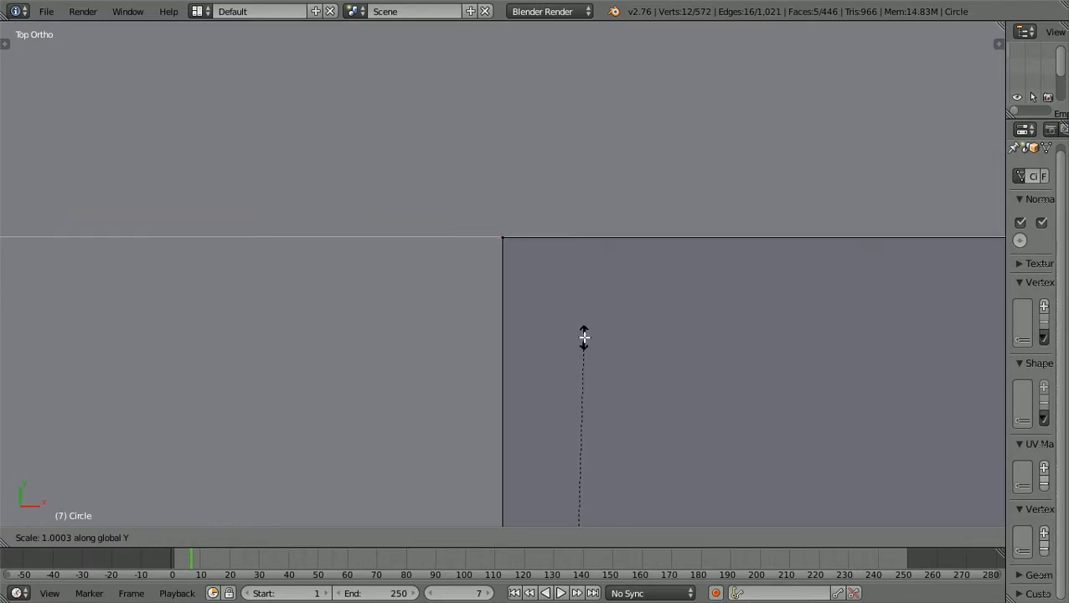
click(585, 338)
- Deselect all vertices of the fuselage mesh and switch to Object Mode
scroll(584, 338, down, 20)
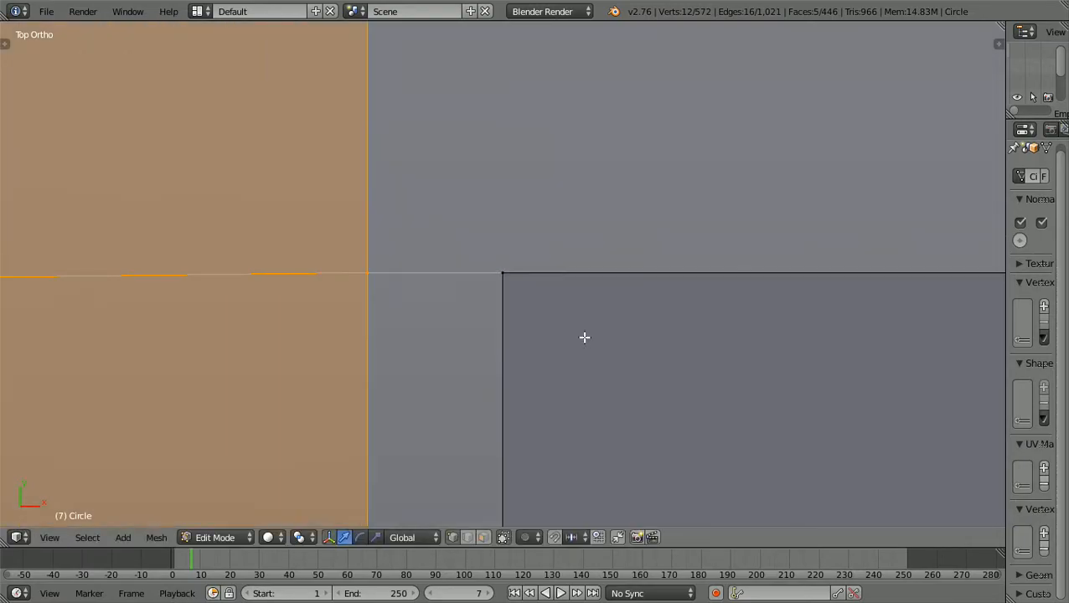
scroll(584, 337, down, 12)
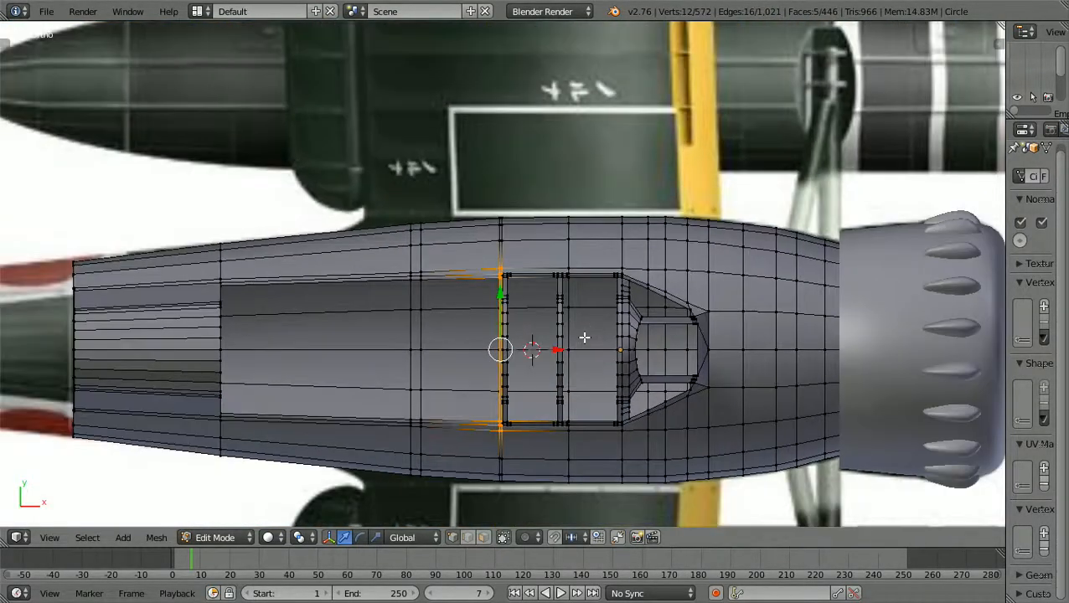
scroll(584, 337, up, 2)
scroll(584, 338, down, 4)
key(a)
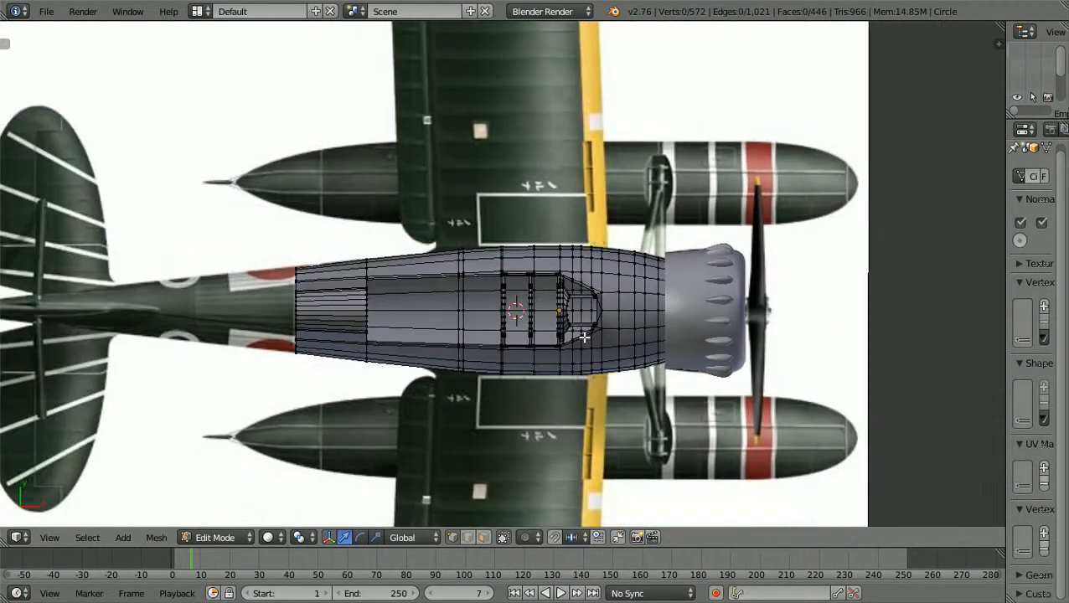
click(250, 539)
click(238, 519)
- Inspect the cockpit opening and canopy frame in solid shading from an oblique angle and from the top
middle_drag(382, 463, 444, 422)
scroll(238, 315, up, 4)
scroll(464, 384, down, 4)
scroll(375, 349, up, 1)
scroll(376, 349, down, 2)
scroll(454, 411, up, 3)
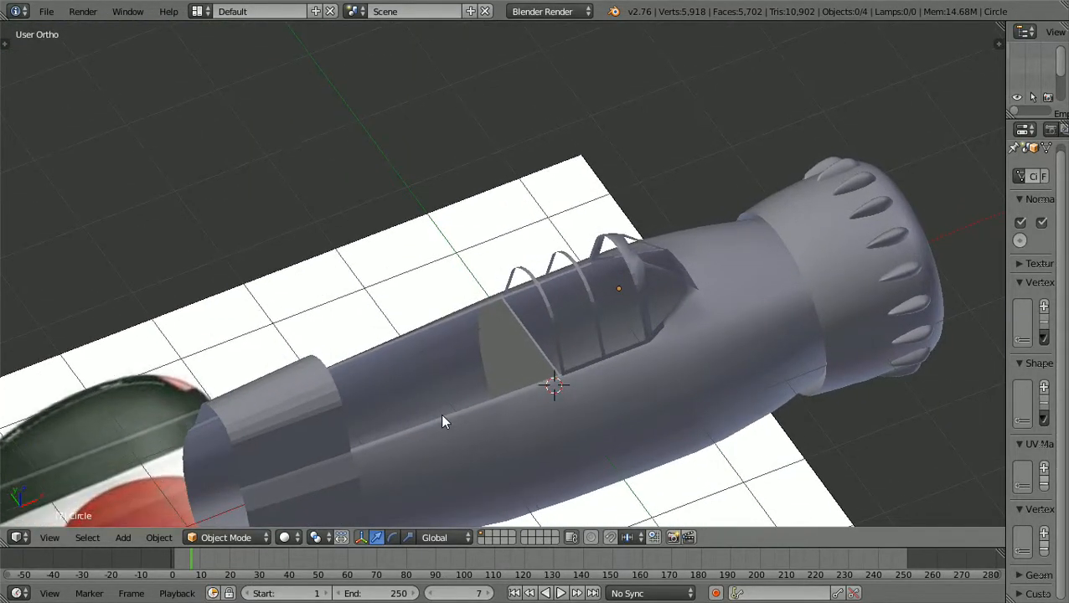
key(KP_7)
scroll(444, 422, up, 4)
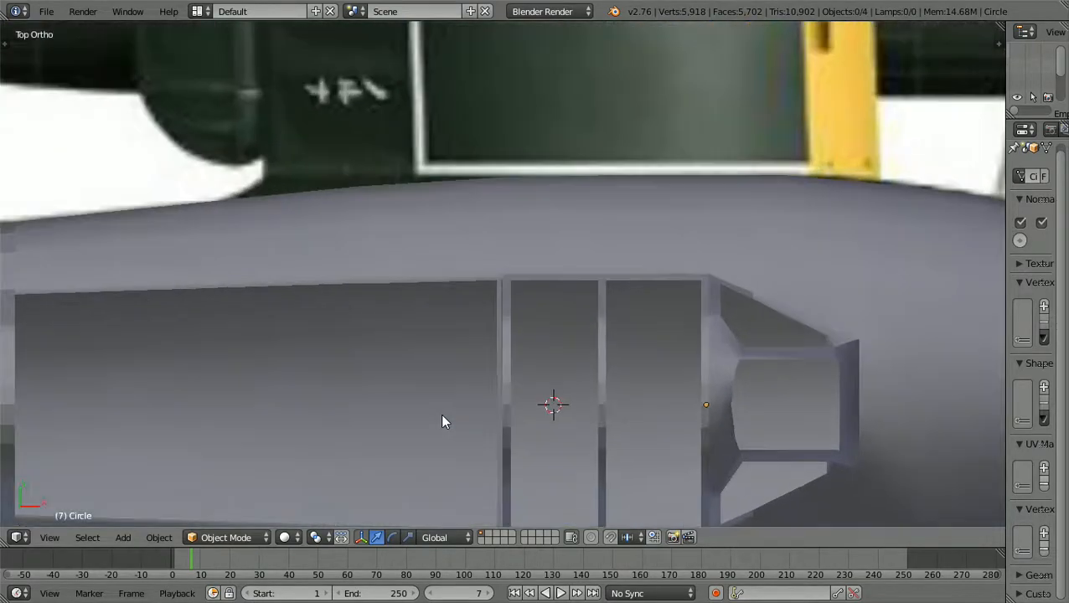
scroll(444, 421, down, 6)
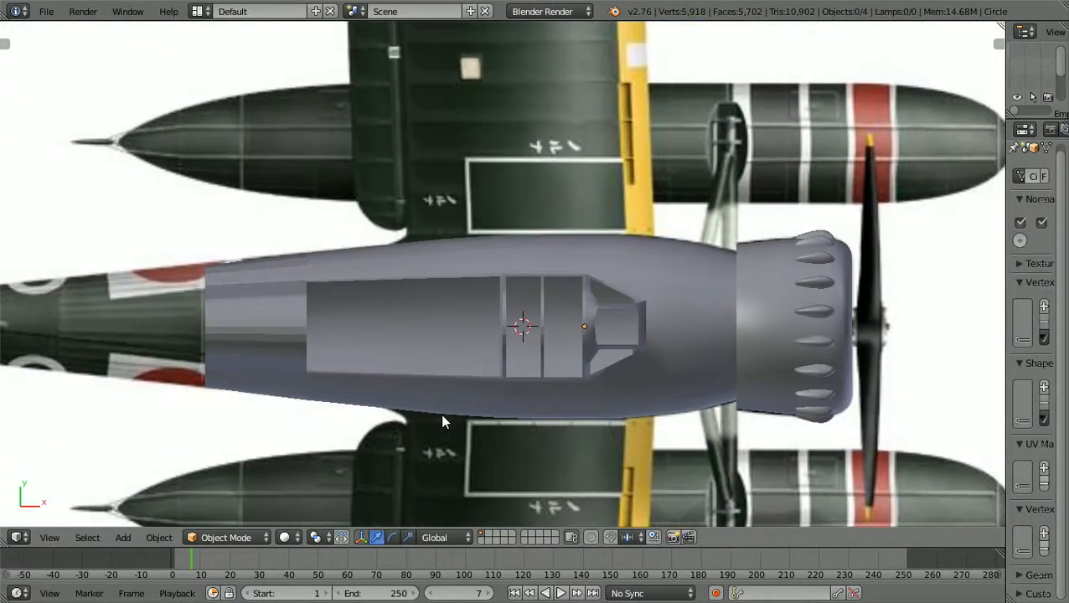
scroll(444, 422, down, 2)
- Compare the fuselage and canopy frame with the reference images in the front and top views
key(KP_1)
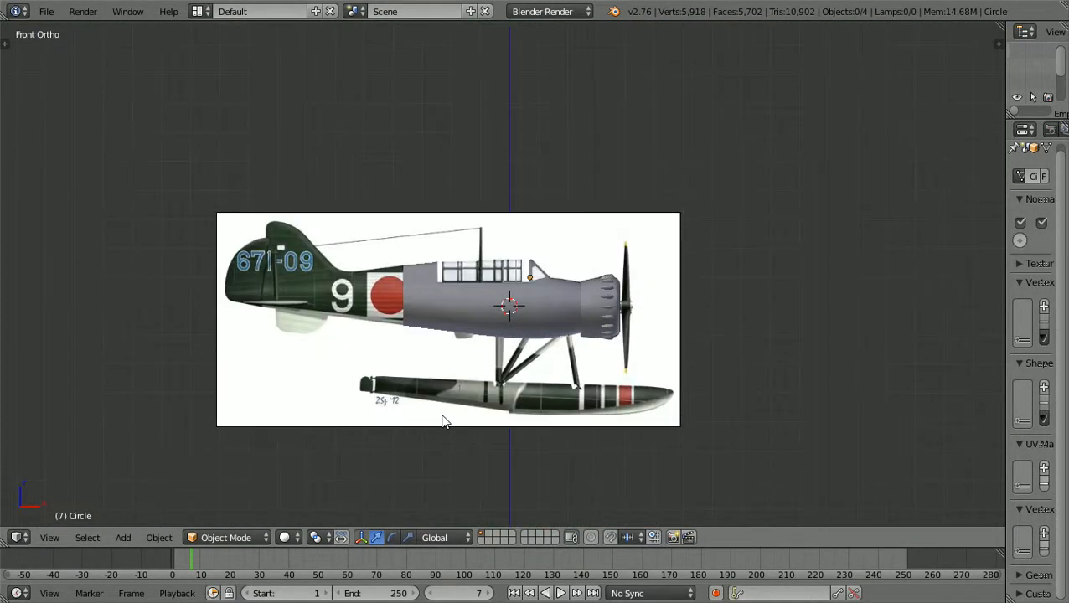
scroll(444, 422, up, 4)
scroll(444, 422, up, 5)
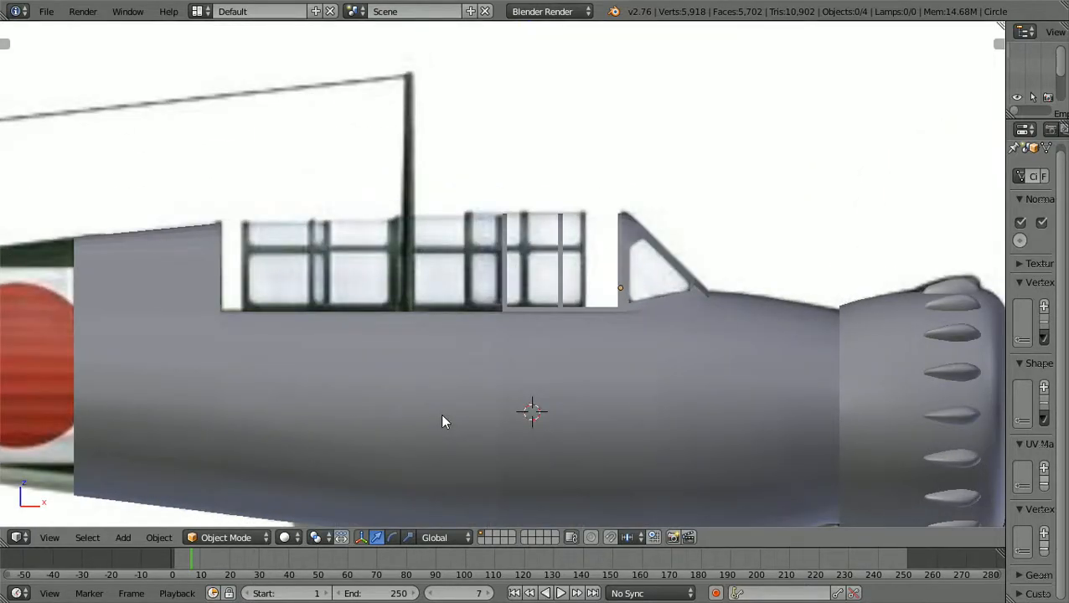
scroll(444, 422, down, 2)
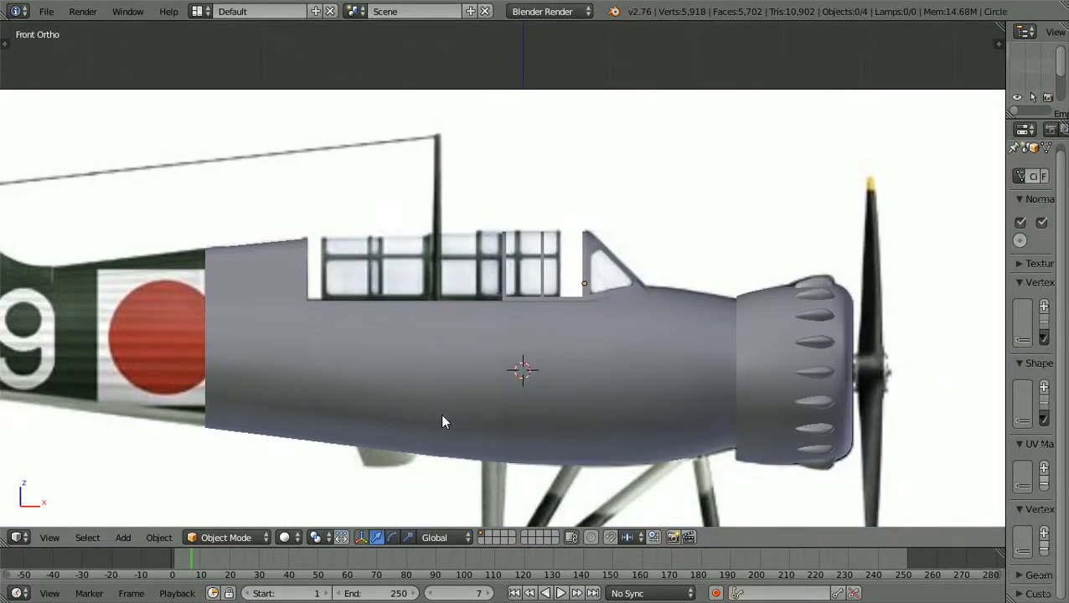
key(KP_7)
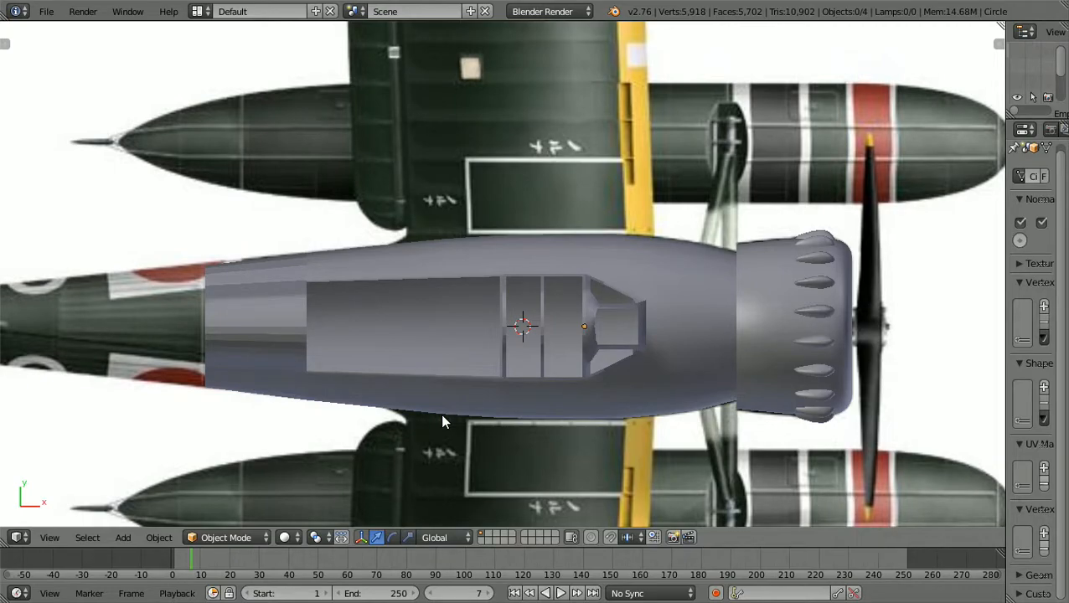
scroll(444, 422, up, 1)
scroll(443, 422, down, 2)
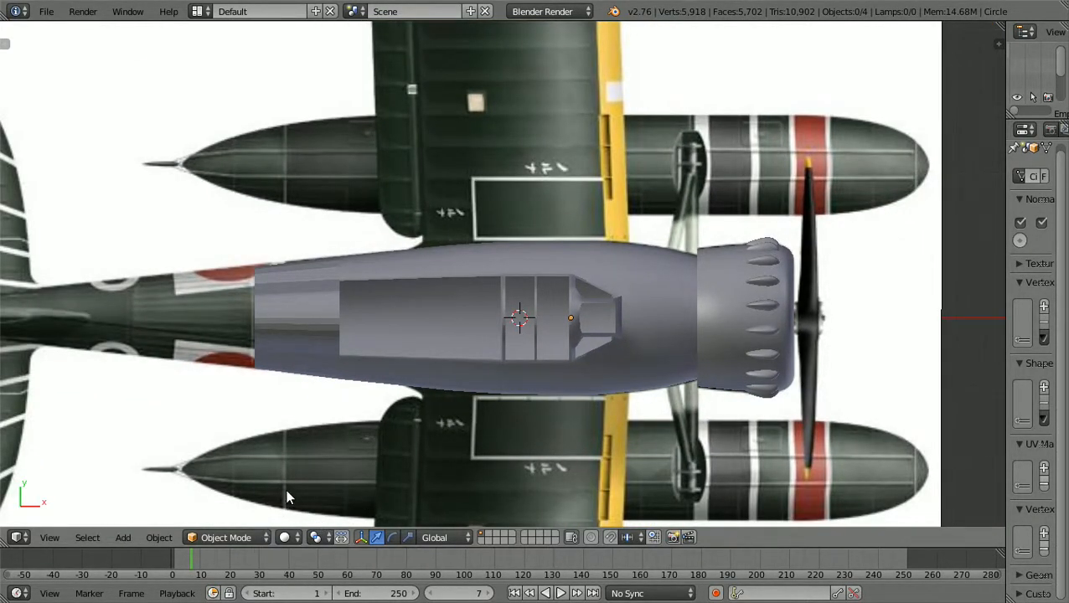
- Check the canopy frame and sills against the top reference image in wireframe, then return to solid shading
key(z)
scroll(398, 439, up, 2)
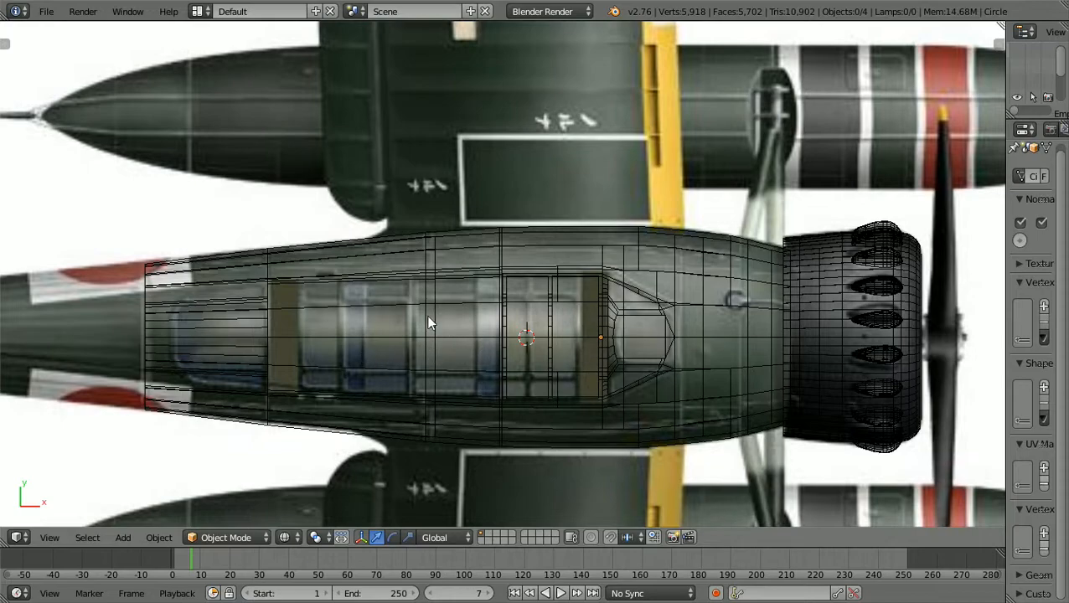
scroll(428, 323, down, 1)
scroll(429, 323, up, 1)
key(z)
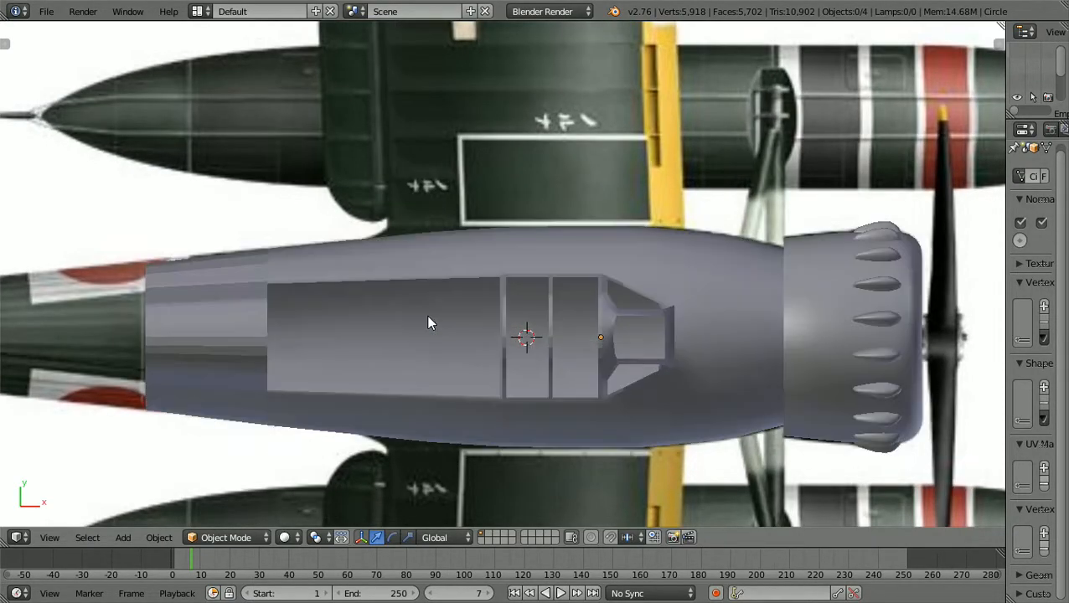
- Examine the canopy frame's hoops and the open cockpit section behind them against the side reference in front view
scroll(576, 400, down, 2)
mouse_move(576, 400)
middle_down()
mouse_move(522, 388)
mouse_move(490, 307)
mouse_move(559, 263)
middle_up()
key(KP_1)
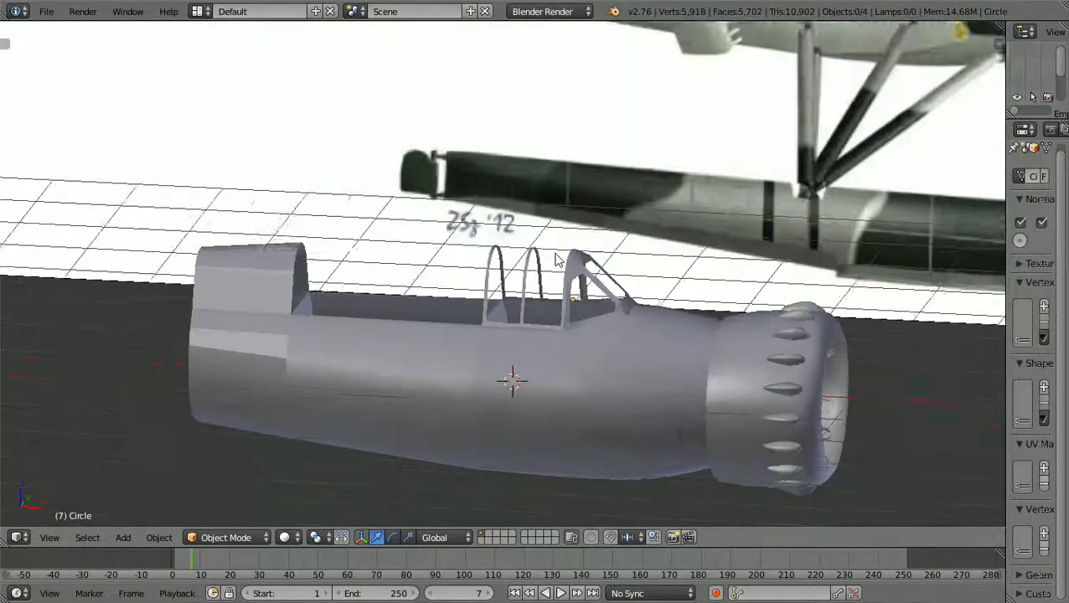
scroll(558, 259, up, 2)
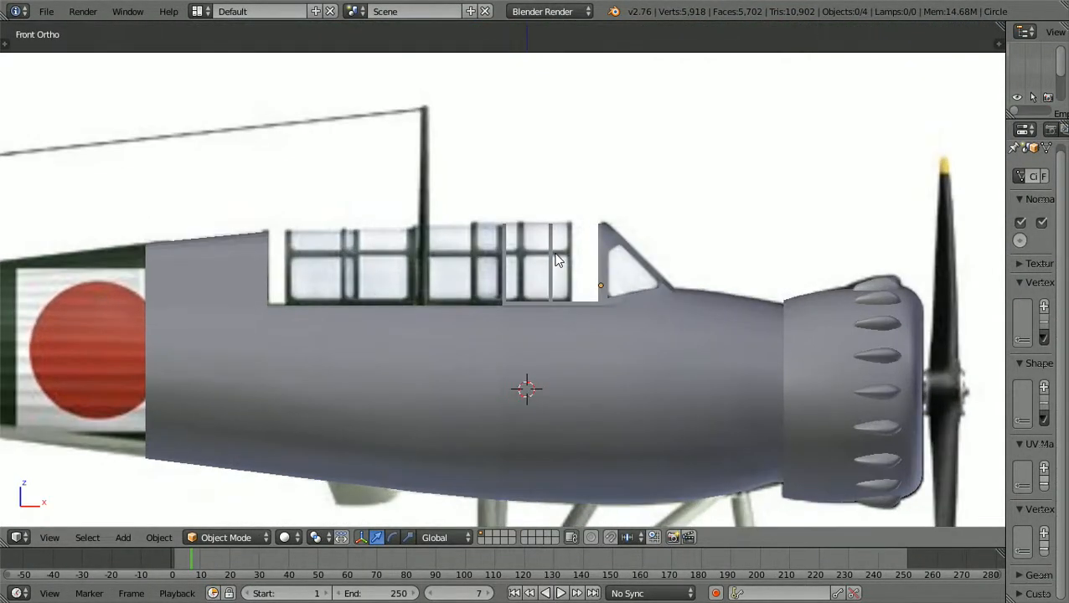
scroll(551, 241, up, 1)
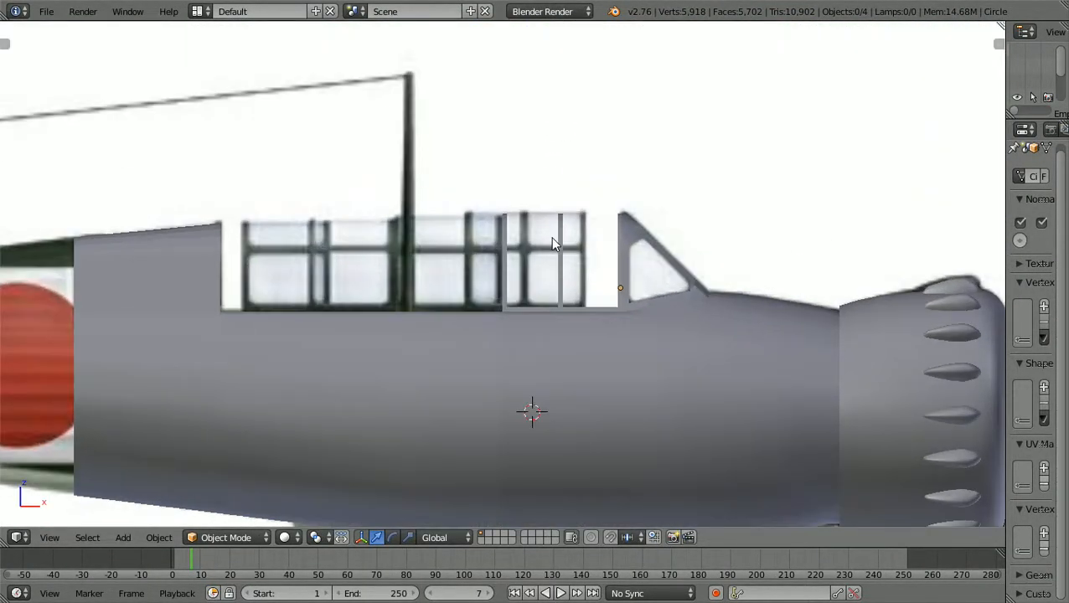
scroll(446, 274, down, 3)
mouse_move(445, 274)
middle_down()
mouse_move(455, 299)
mouse_move(441, 286)
middle_up()
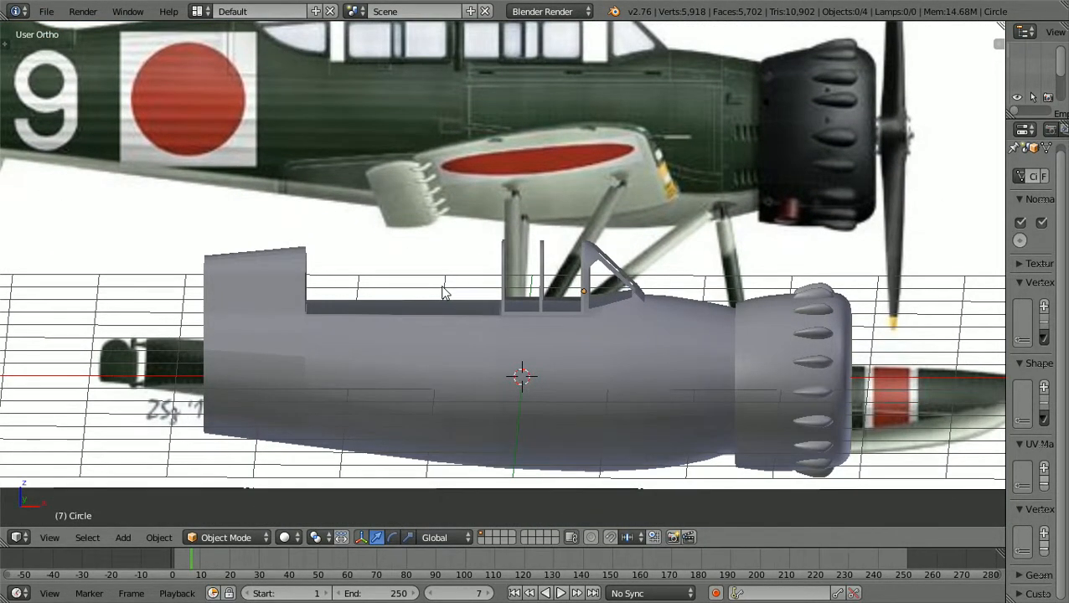
key(KP_1)
scroll(440, 285, up, 2)
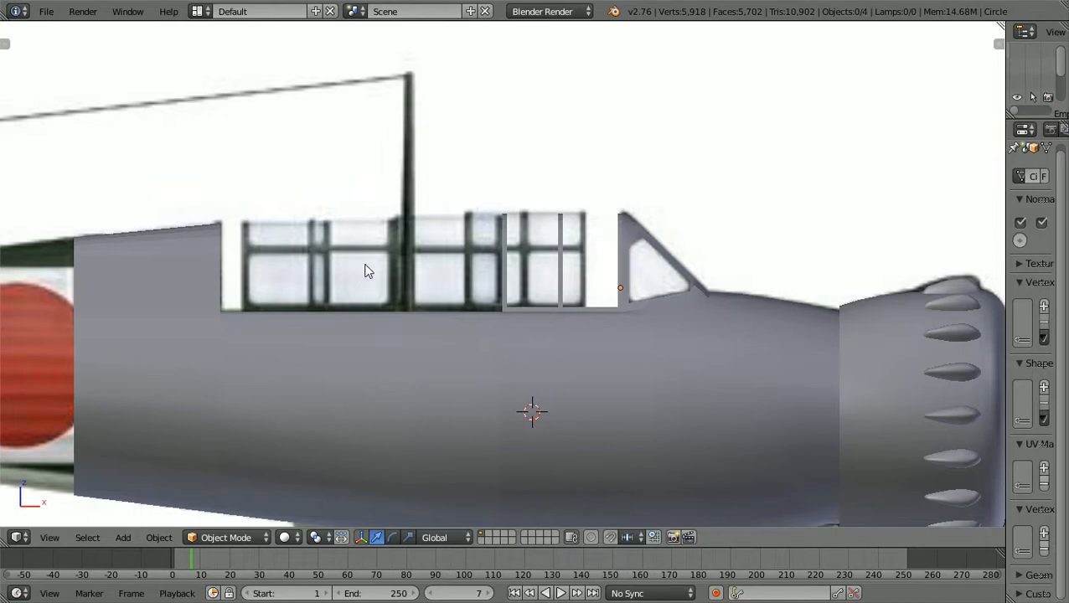
scroll(470, 266, down, 1)
scroll(471, 266, down, 2)
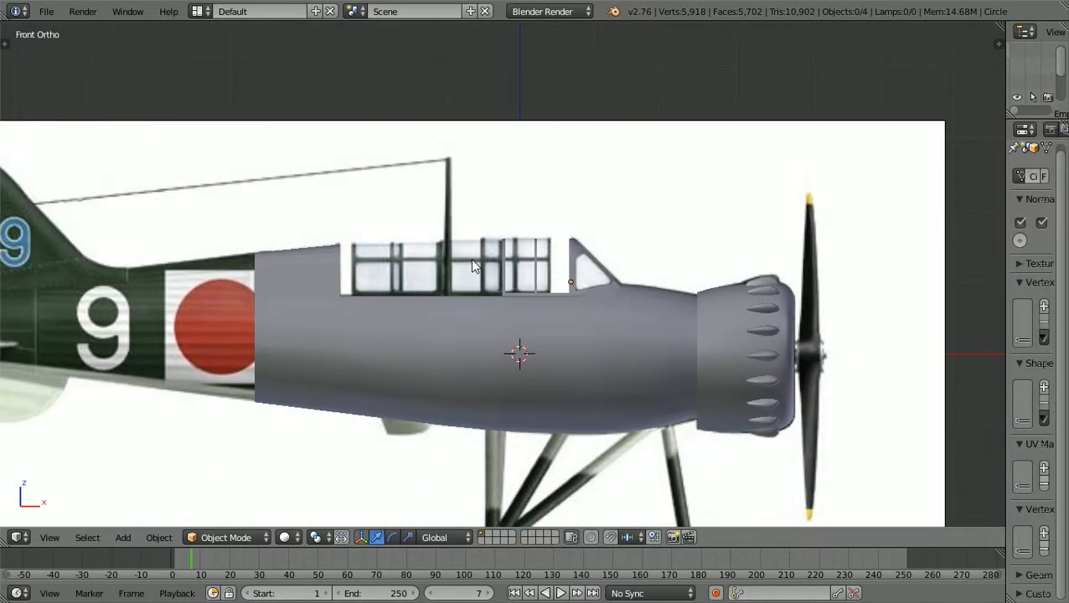
- Review the whole fuselage model from an oblique angle and in front view against the complete side reference picture
scroll(472, 267, down, 1)
middle_drag(472, 267, 452, 295)
scroll(452, 292, down, 3)
scroll(429, 297, up, 3)
scroll(452, 296, down, 1)
scroll(451, 297, down, 1)
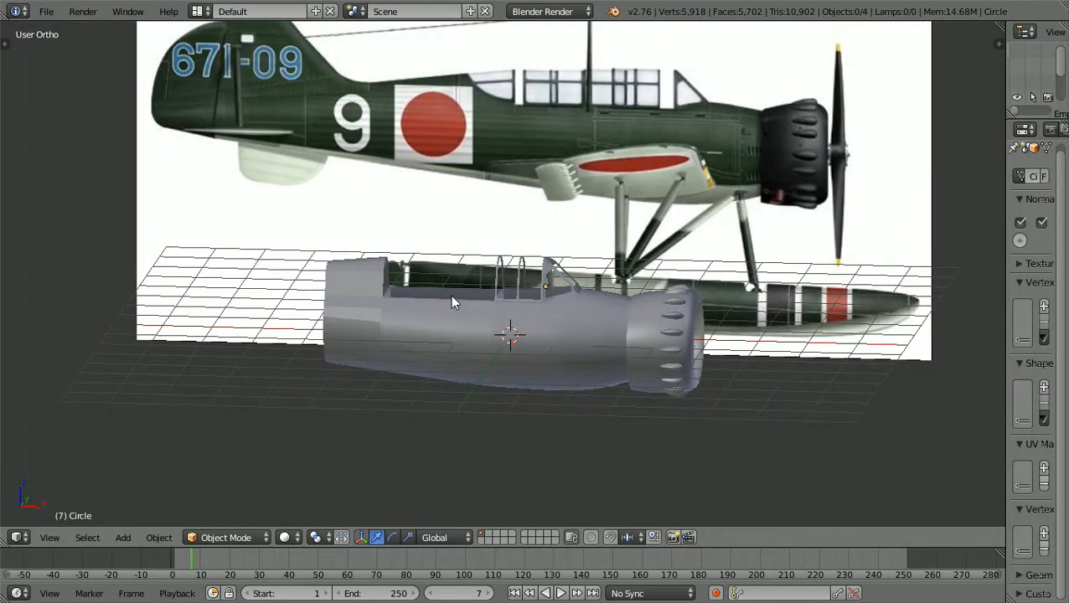
key(Left)
scroll(452, 296, down, 1)
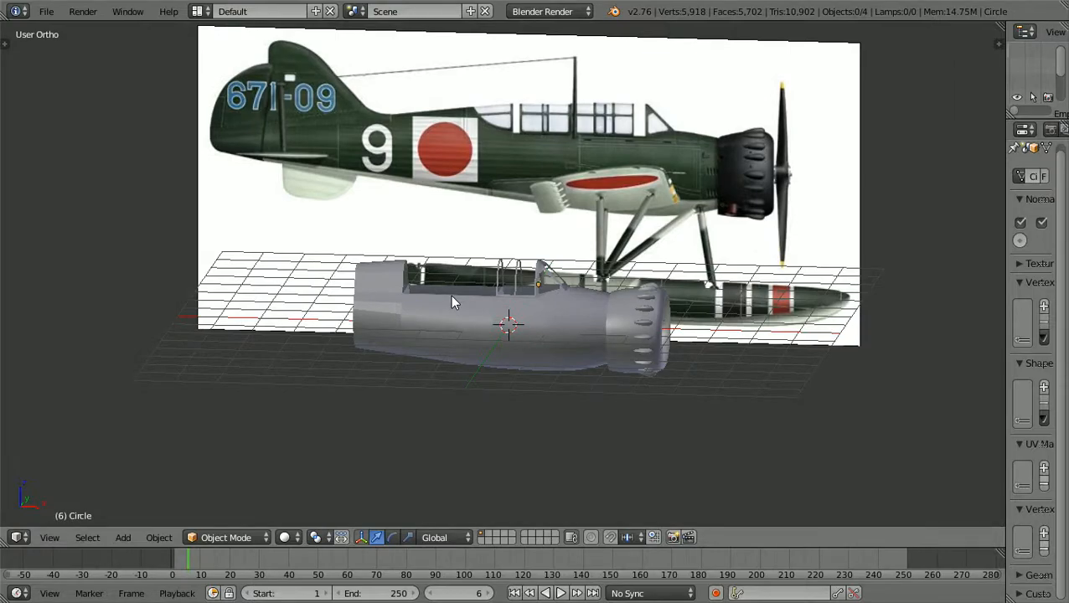
middle_drag(452, 295, 464, 278)
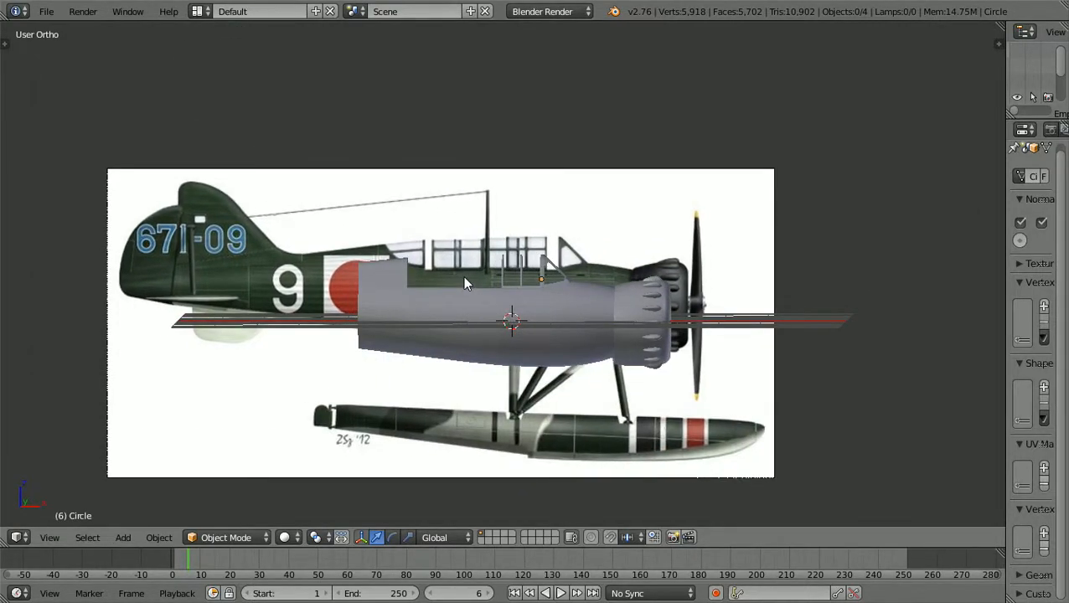
key(KP_1)
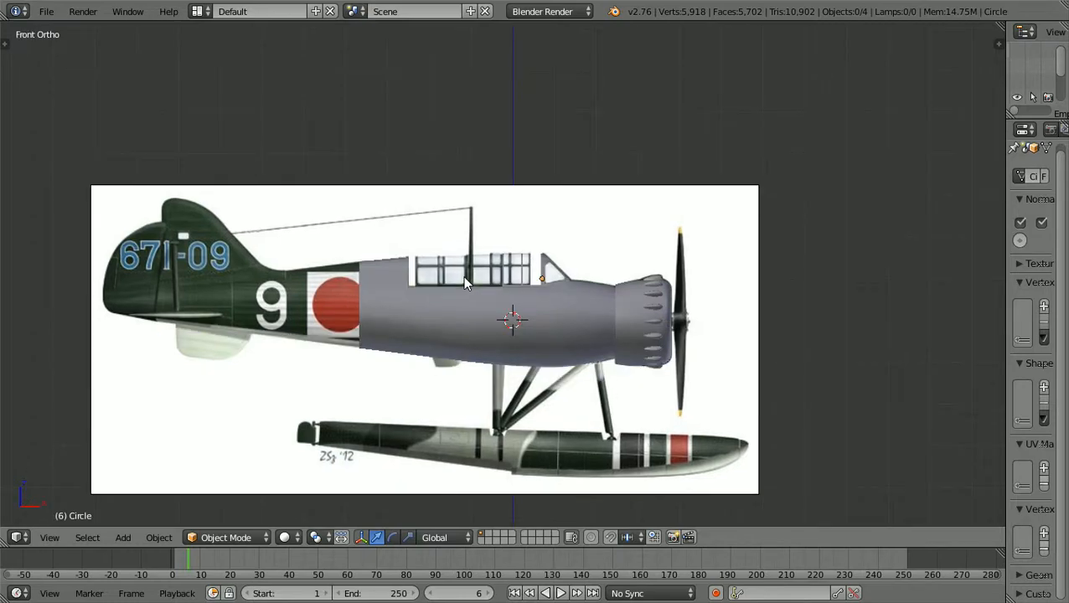
scroll(466, 283, up, 5)
scroll(466, 284, down, 2)
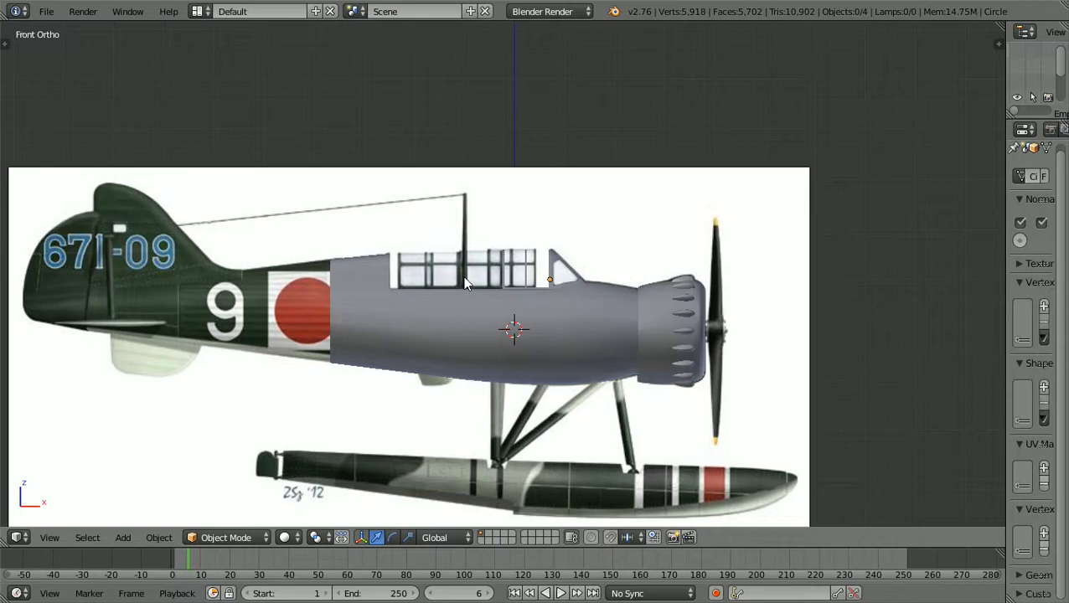
- Examine the cockpit opening and canopy frame close up against the side reference in front view and from front and rear oblique angles
scroll(466, 285, up, 5)
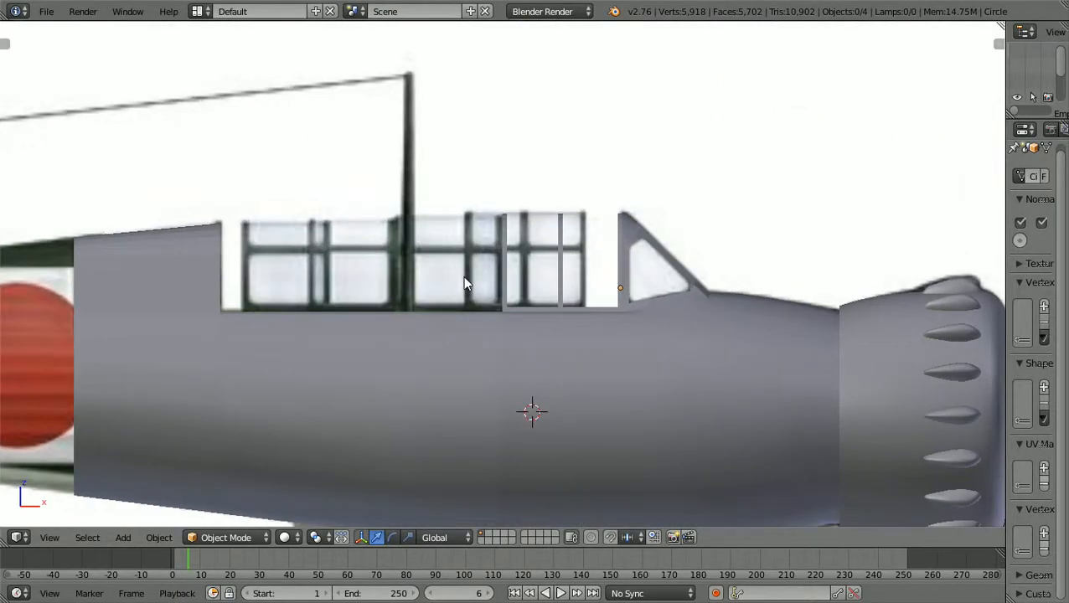
scroll(466, 284, down, 2)
scroll(466, 284, up, 2)
middle_drag(466, 284, 352, 301)
scroll(382, 341, down, 4)
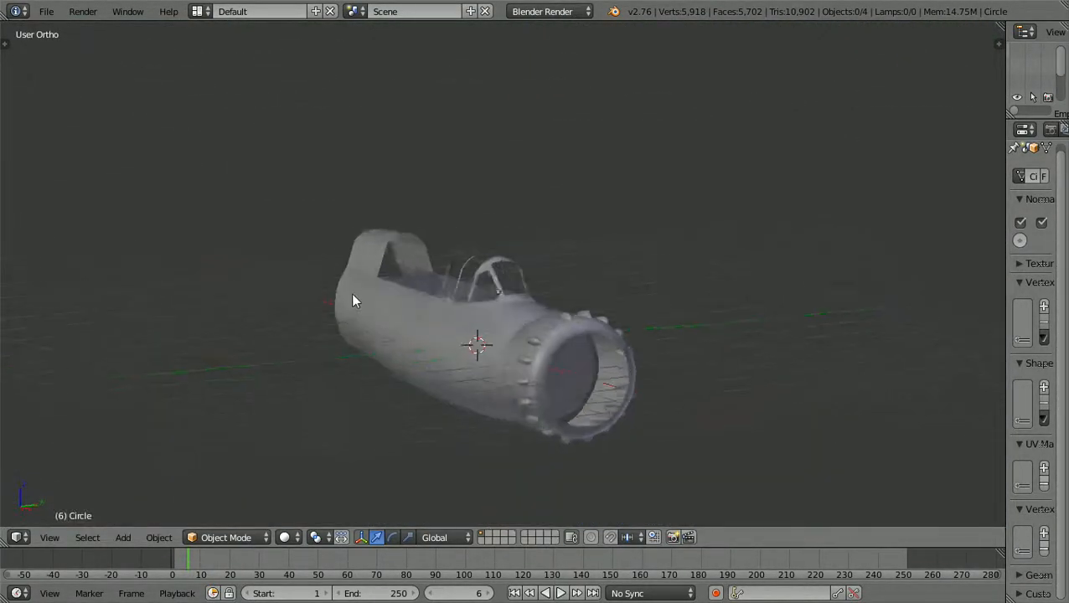
key(KP_1)
middle_drag(519, 307, 545, 324)
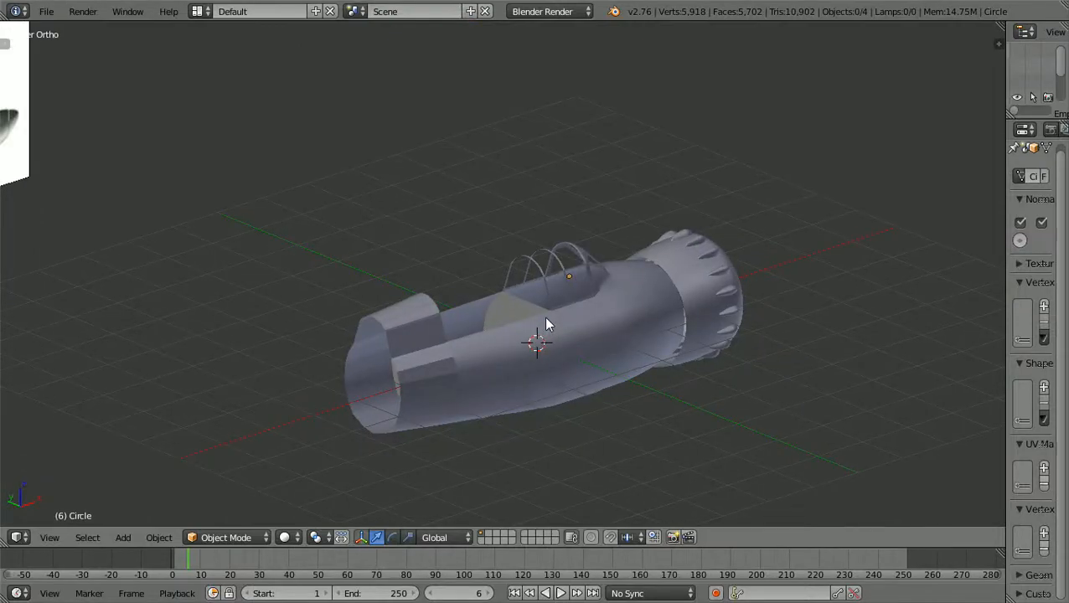
scroll(546, 324, down, 2)
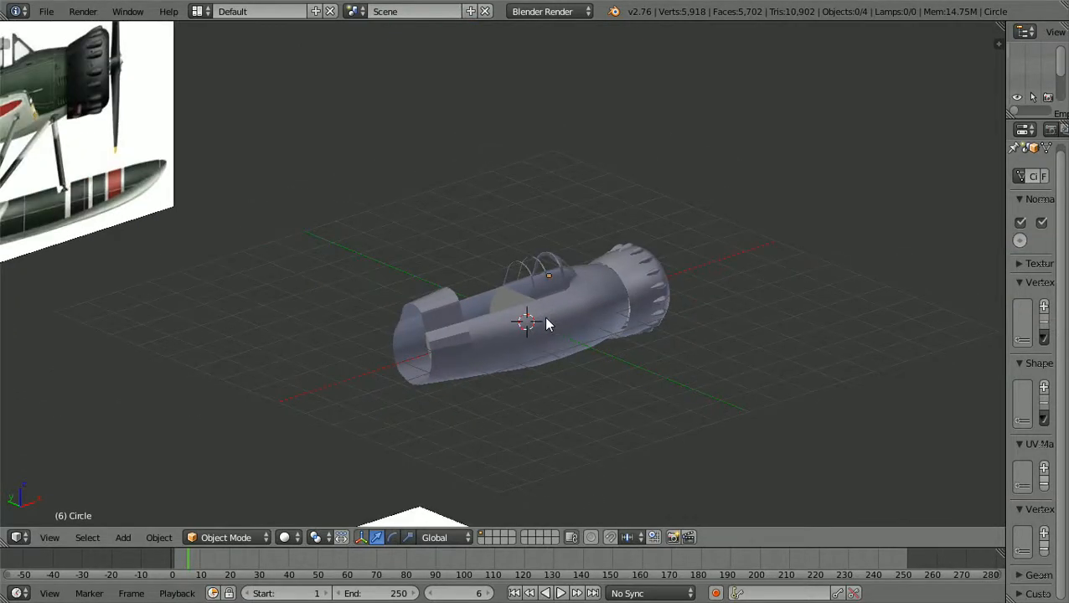
key(KP_3)
key(KP_1)
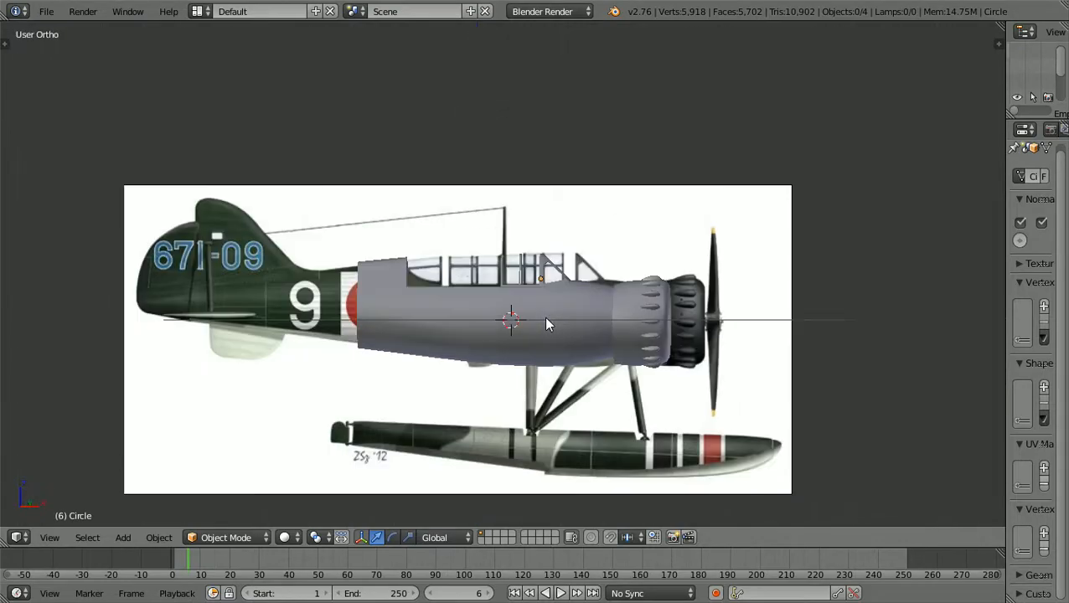
scroll(545, 325, up, 3)
scroll(545, 318, down, 1)
middle_drag(545, 318, 503, 360)
scroll(503, 361, up, 4)
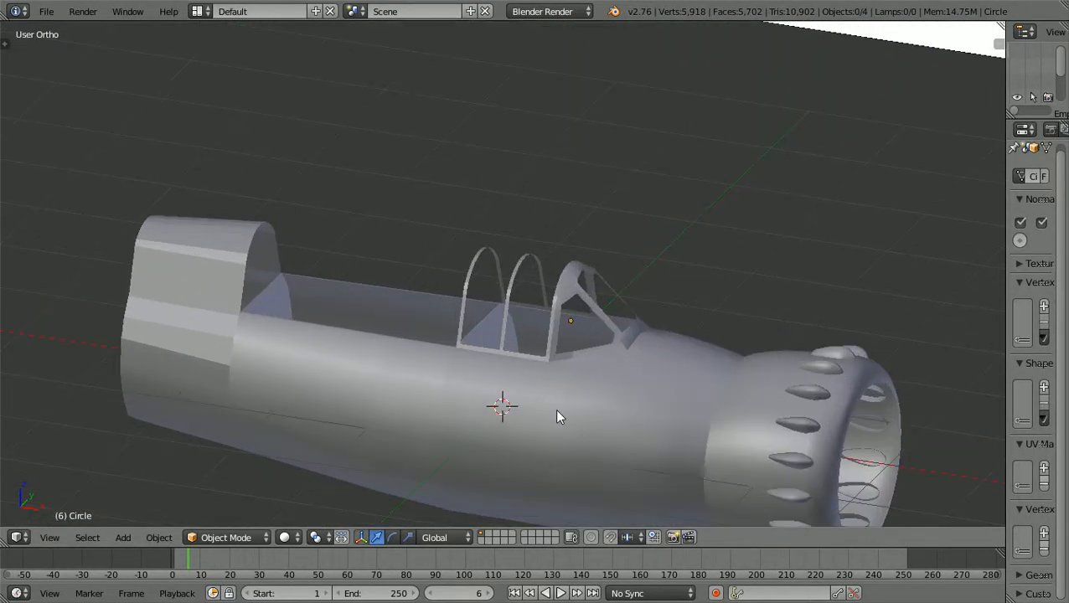
- Select the fuselage object together with its attached canopy frame and view it alongside the reference images
right_click(559, 416)
scroll(559, 416, down, 4)
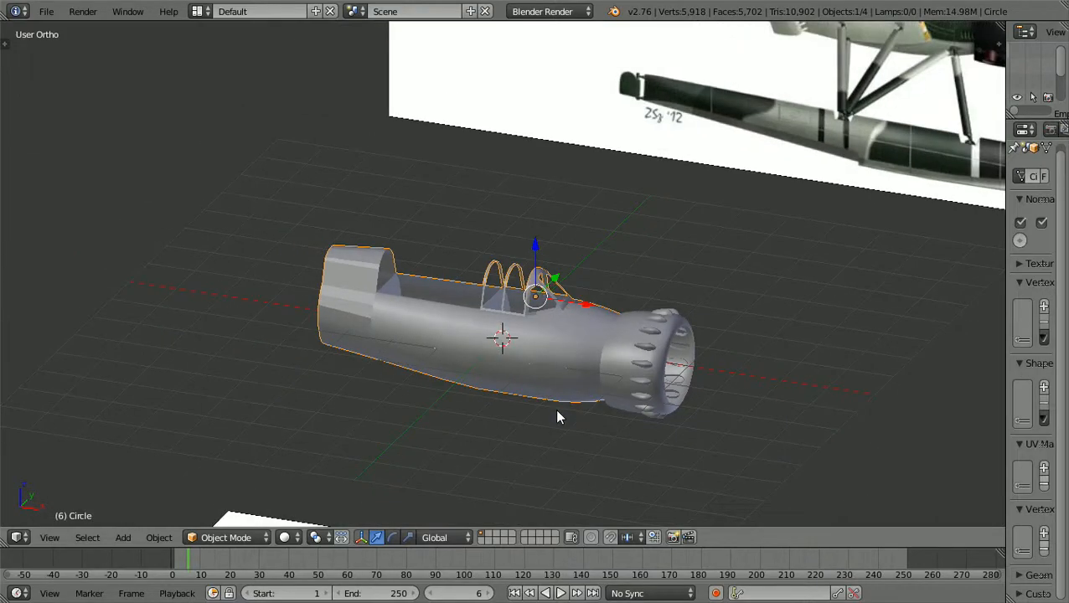
scroll(559, 417, up, 3)
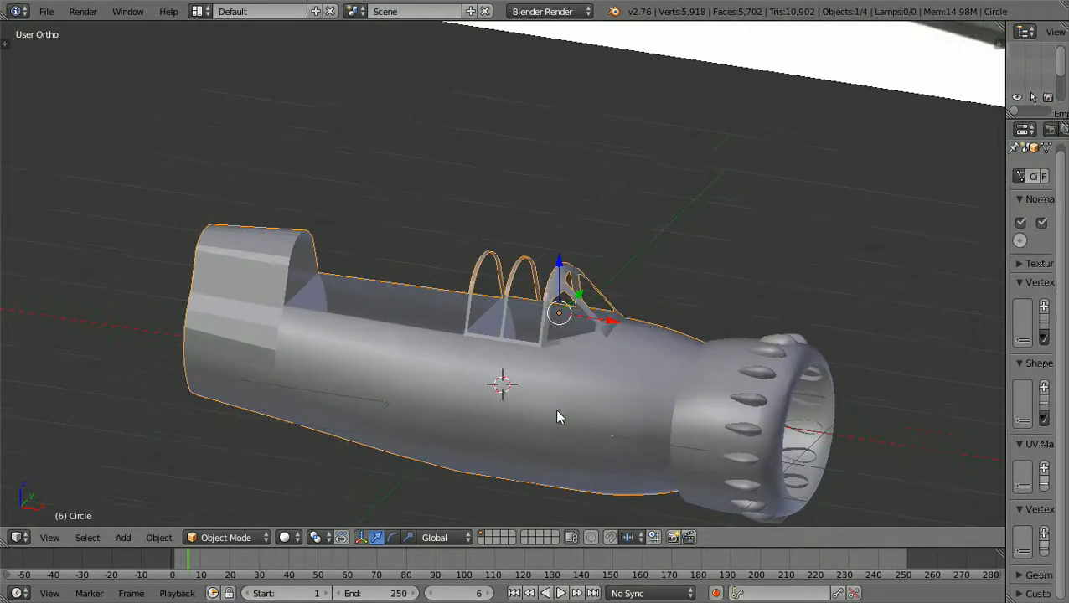
scroll(559, 416, down, 2)
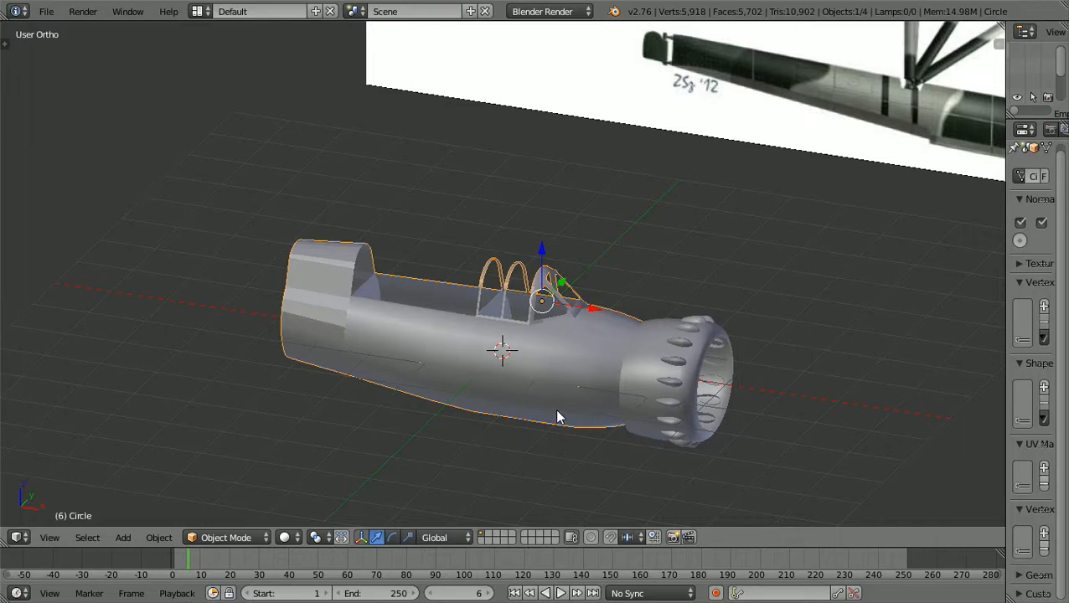
scroll(558, 414, down, 3)
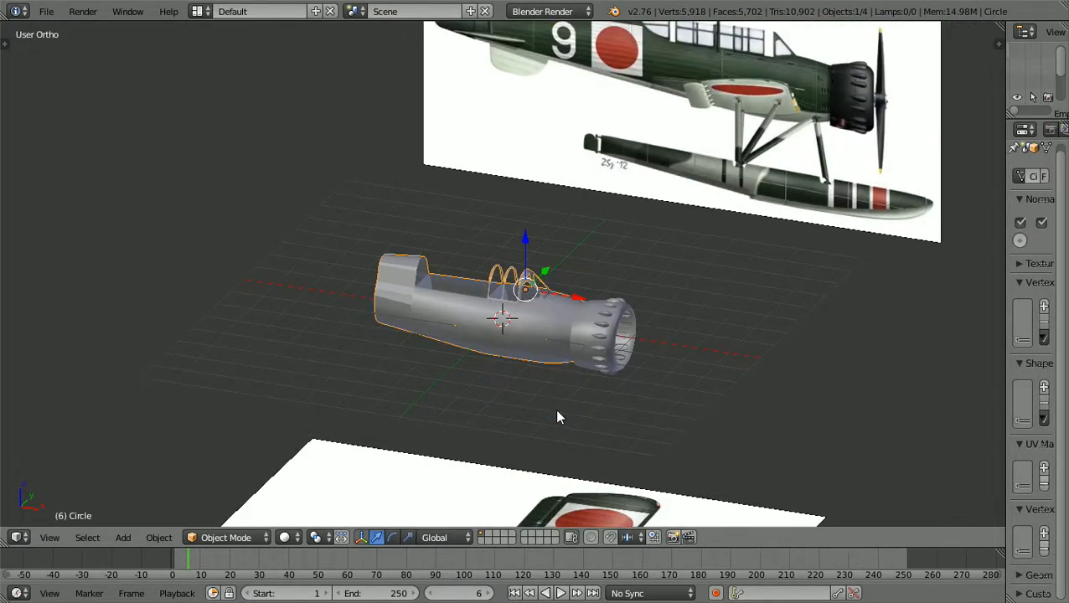
shift+scroll(543, 406, up, 3)
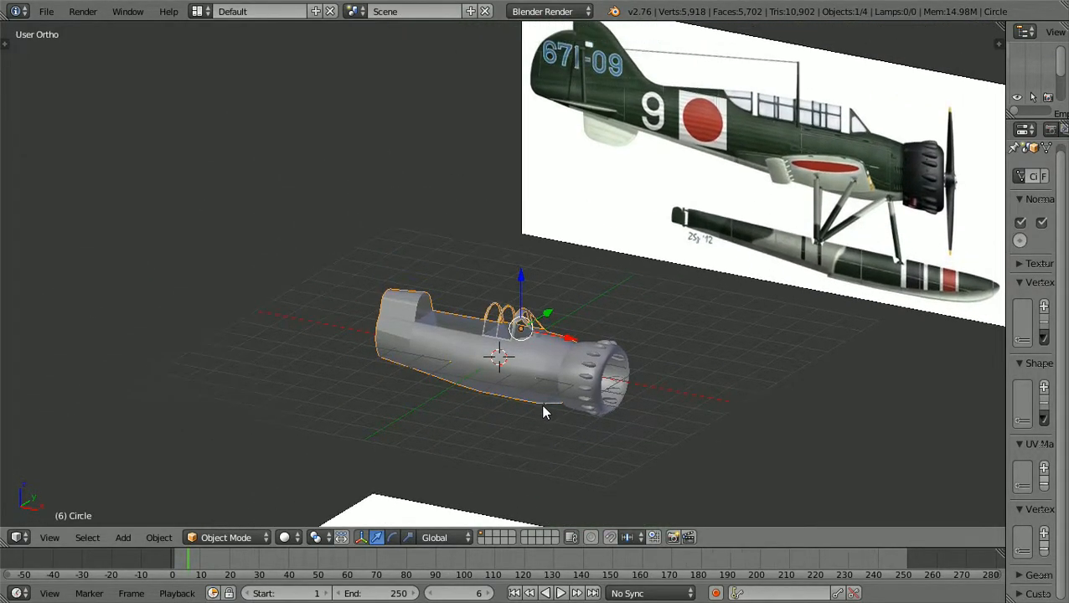
ctrl+scroll(543, 406, down, 4)
shift+scroll(543, 407, down, 3)
scroll(543, 408, up, 3)
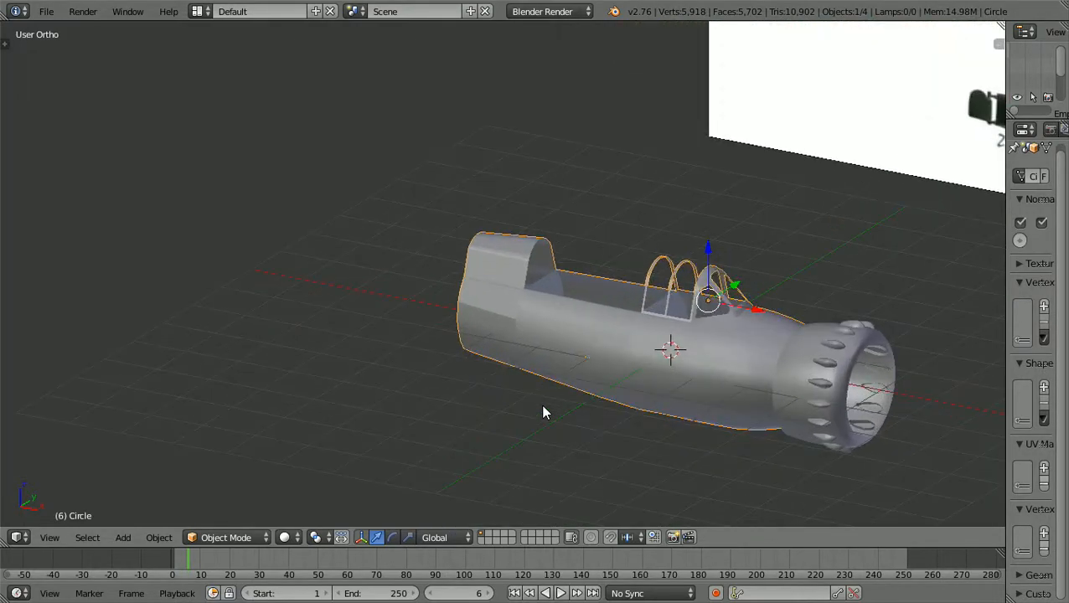
ctrl+scroll(544, 408, up, 3)
scroll(543, 408, down, 2)
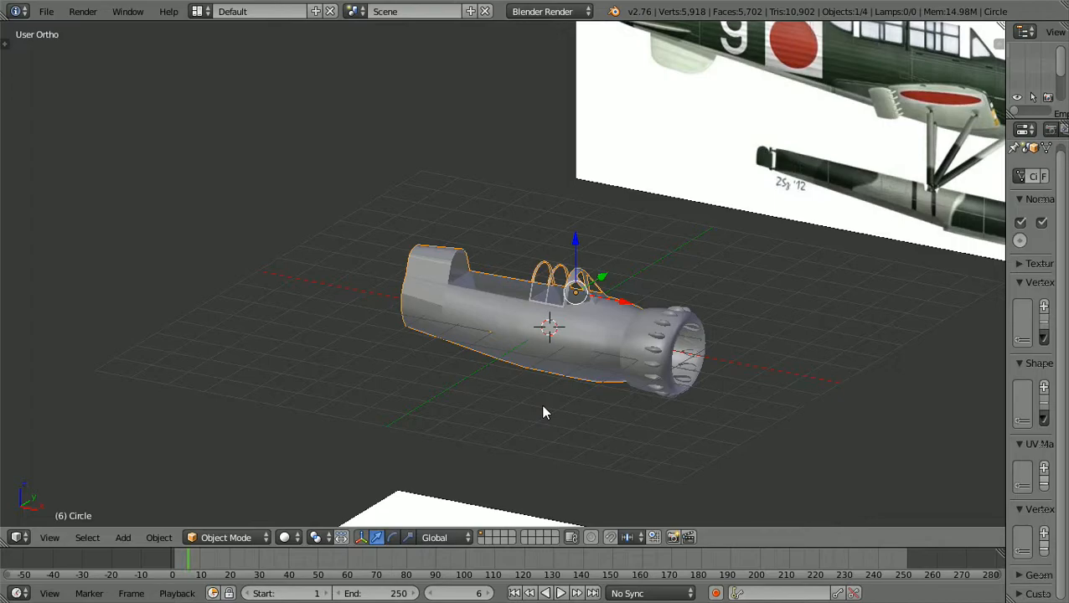
scroll(543, 406, down, 2)
middle_drag(543, 407, 514, 403)
scroll(514, 403, up, 2)
scroll(514, 409, up, 1)
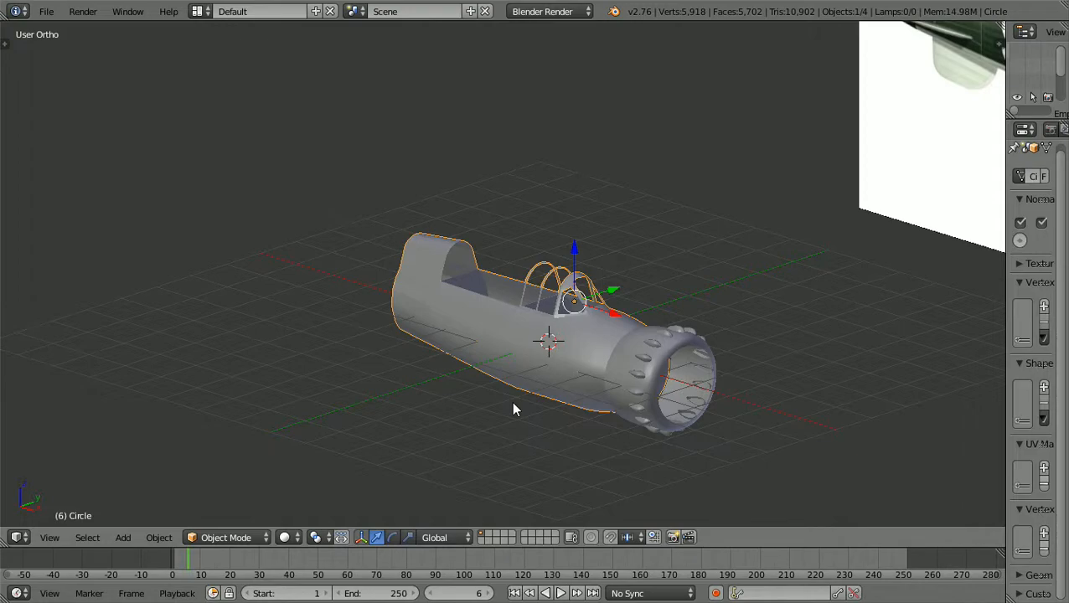
ctrl+scroll(514, 403, up, 5)
shift+scroll(514, 404, down, 5)
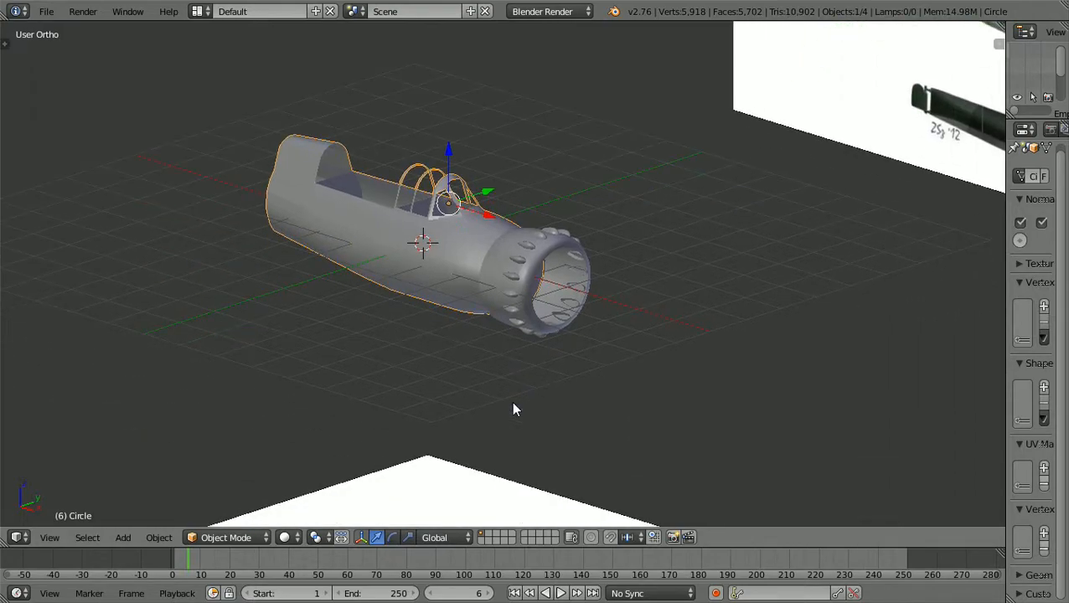
ctrl+scroll(514, 409, down, 5)
shift+scroll(514, 409, up, 1)
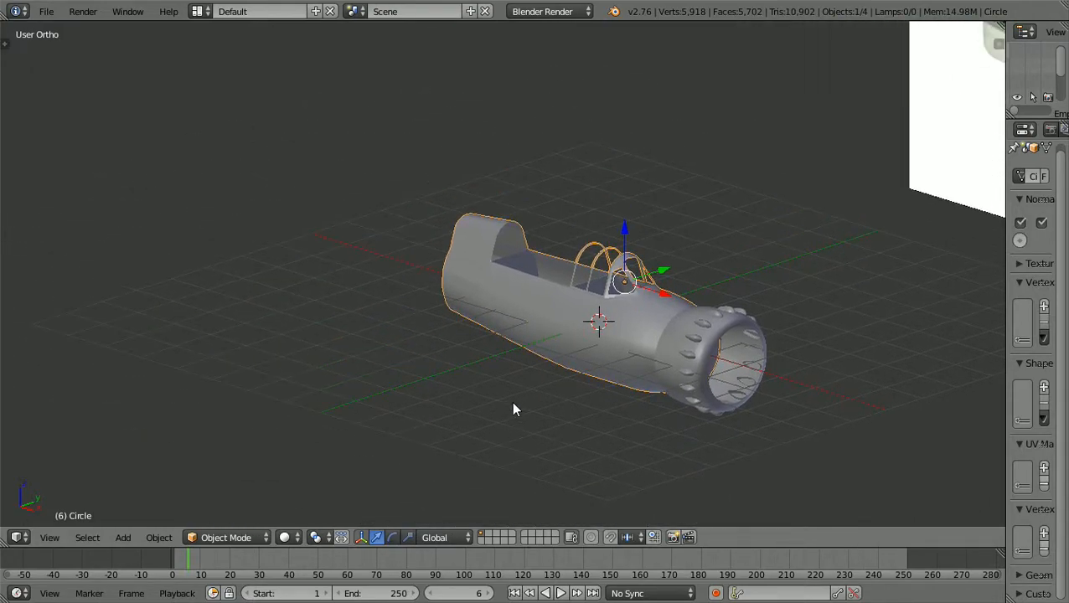
ctrl+scroll(514, 409, up, 2)
scroll(514, 409, up, 5)
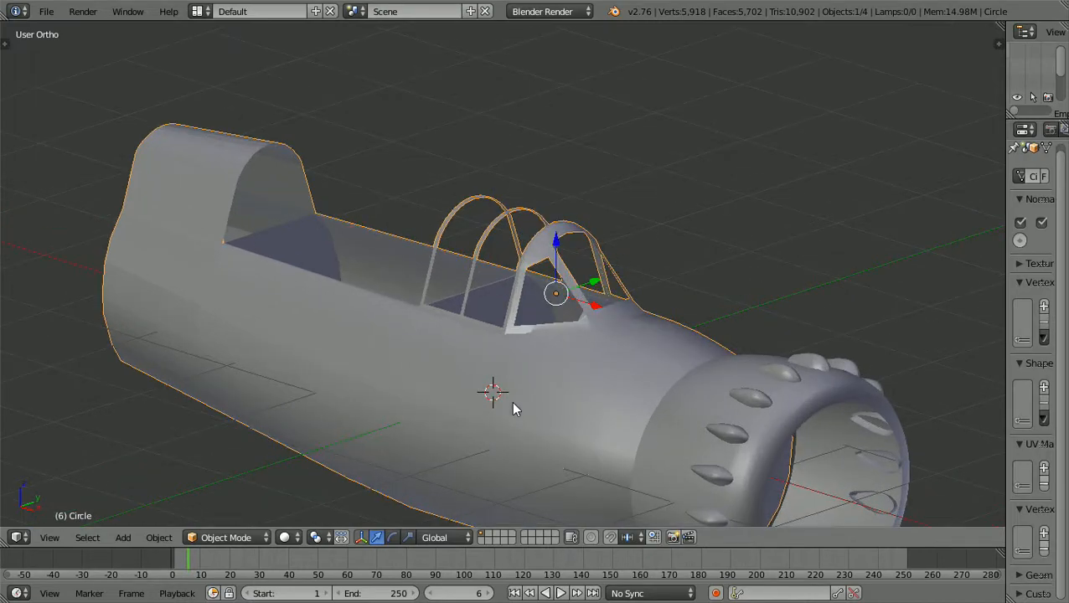
scroll(513, 403, down, 2)
ctrl+scroll(514, 409, up, 2)
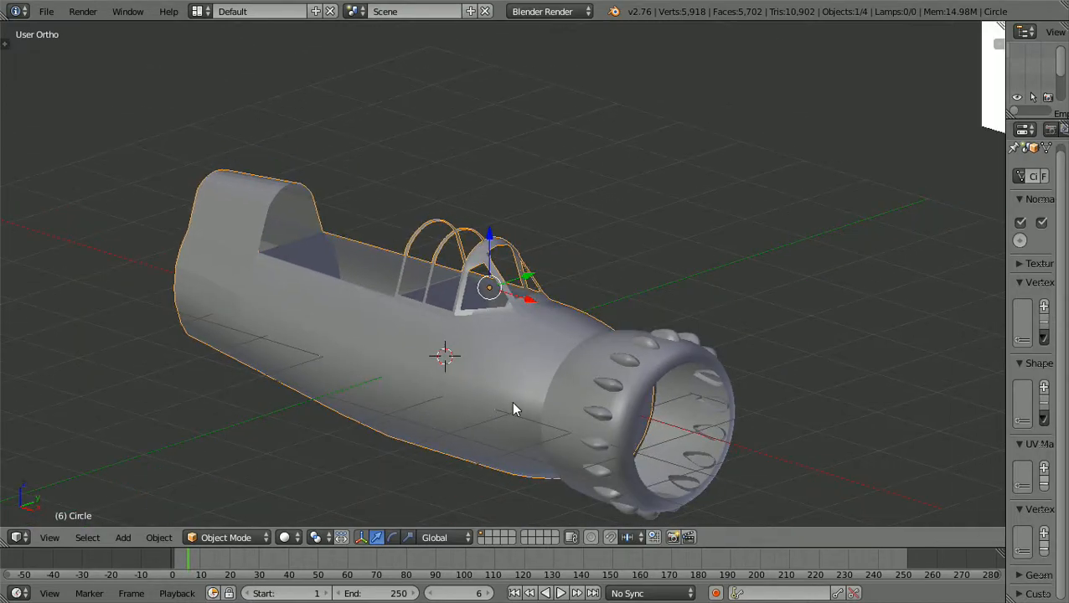
shift+scroll(514, 409, down, 3)
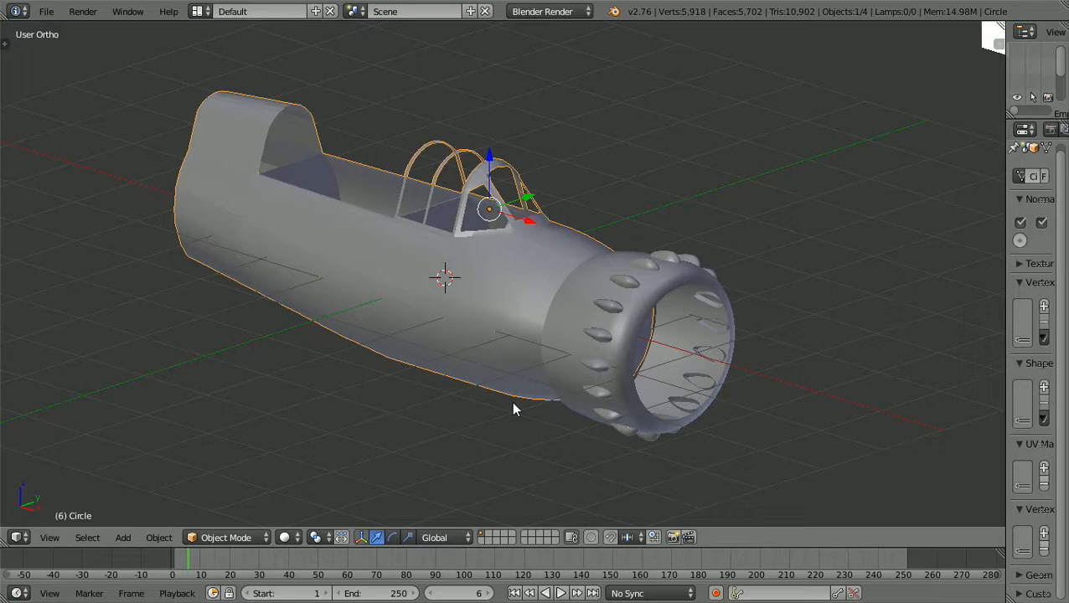
scroll(513, 409, down, 7)
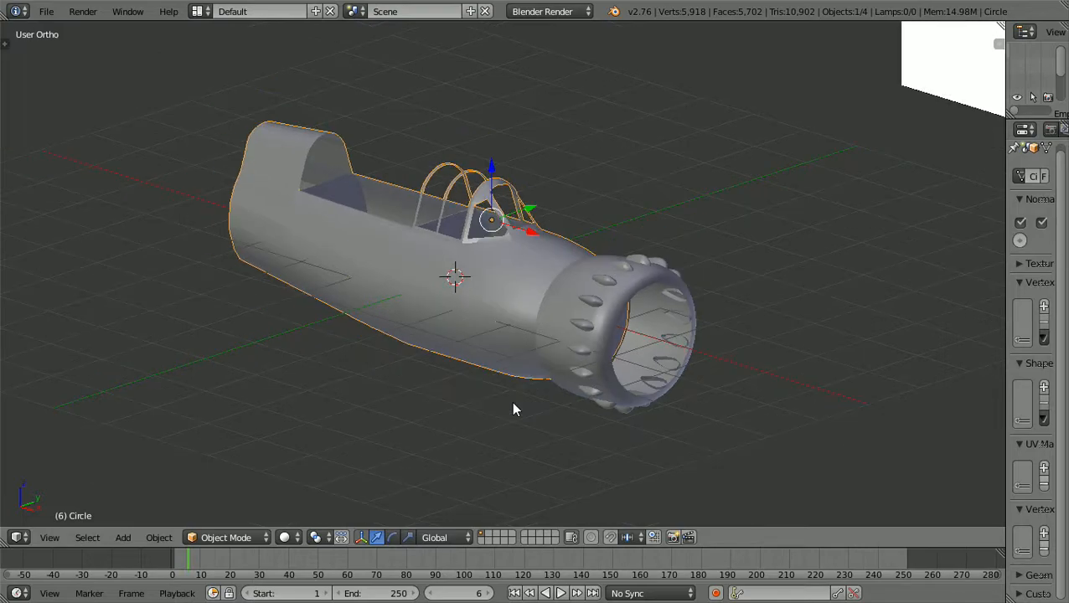
scroll(514, 409, up, 8)
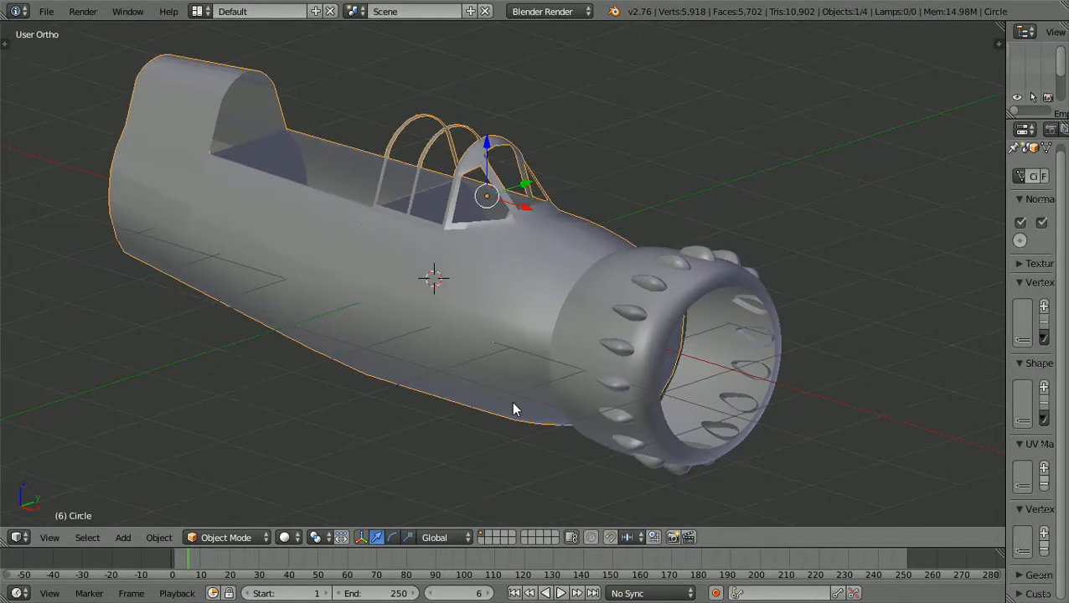
shift+scroll(514, 409, up, 2)
ctrl+scroll(514, 409, down, 3)
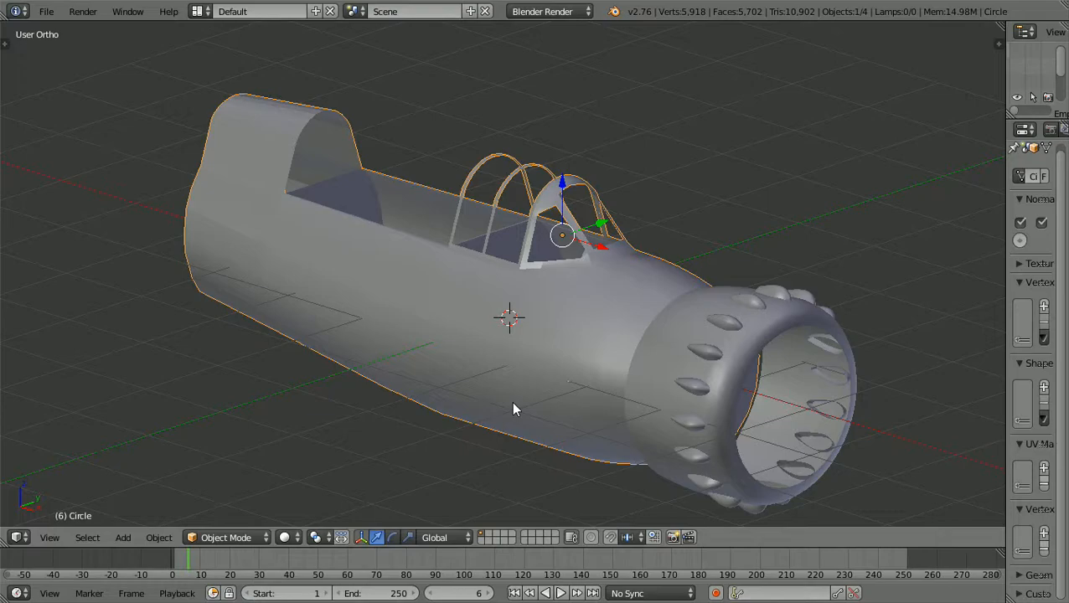
scroll(514, 405, down, 6)
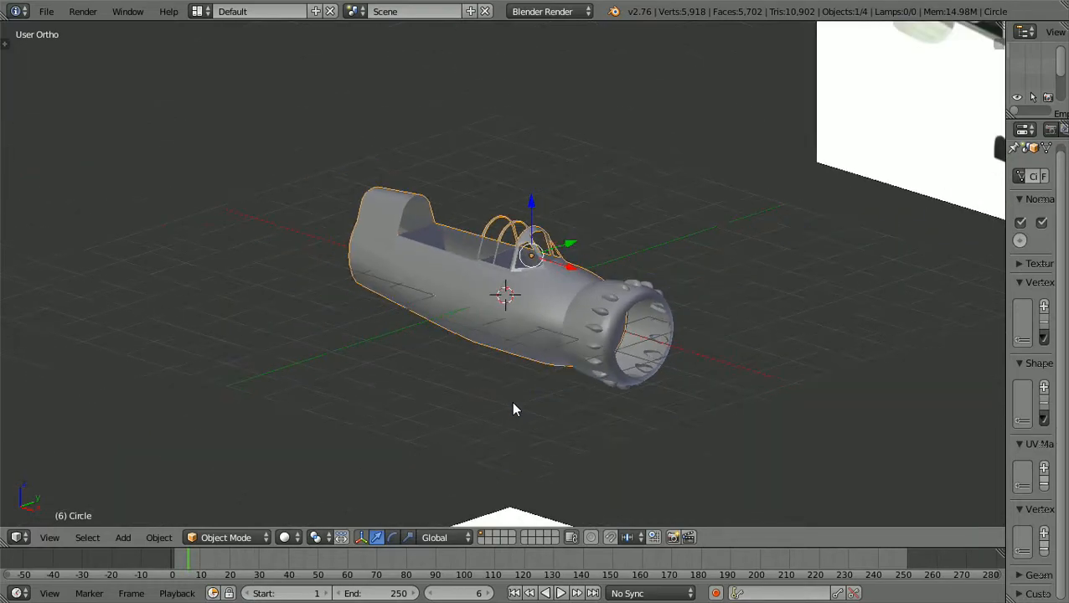
scroll(515, 408, up, 4)
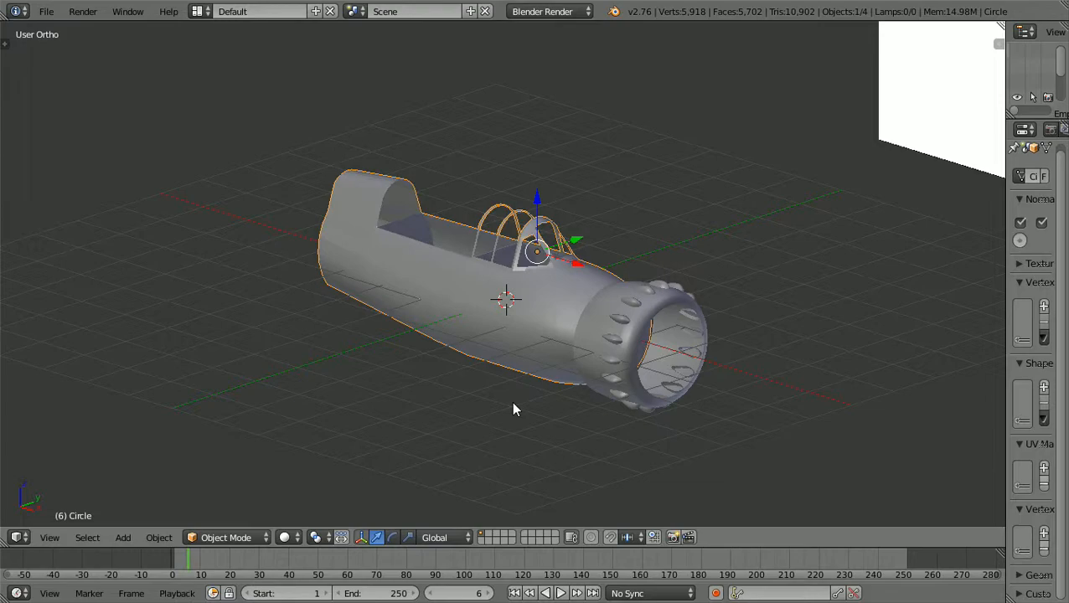
scroll(514, 409, up, 2)
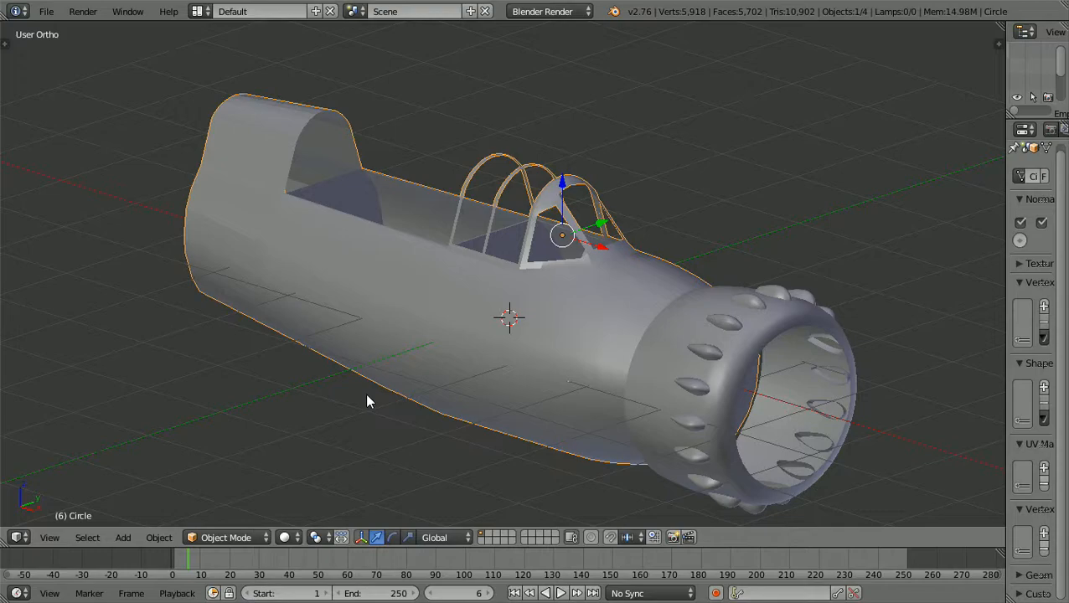
scroll(366, 402, down, 2)
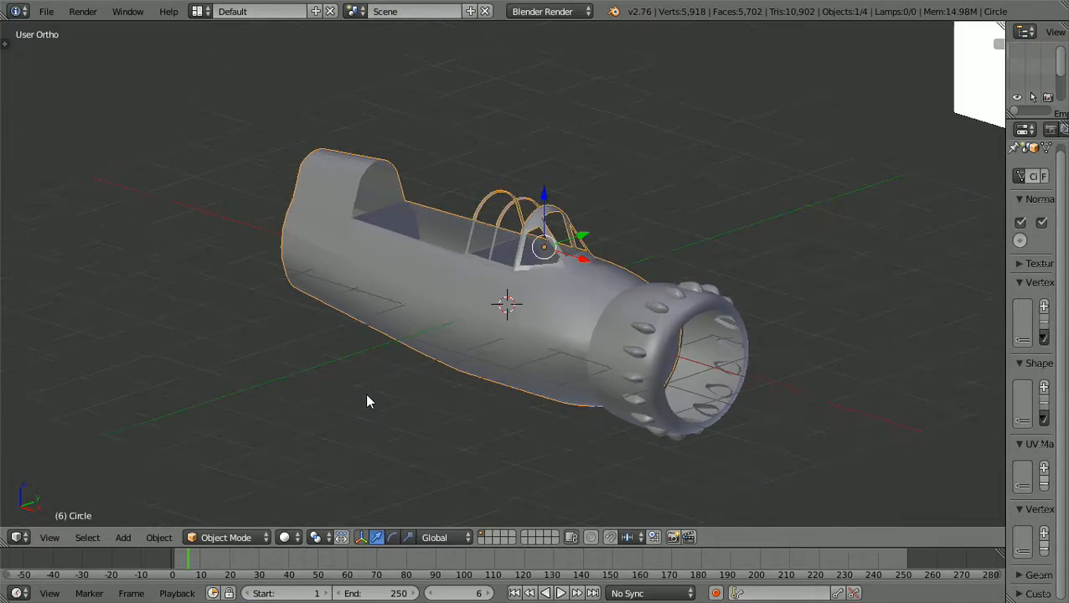